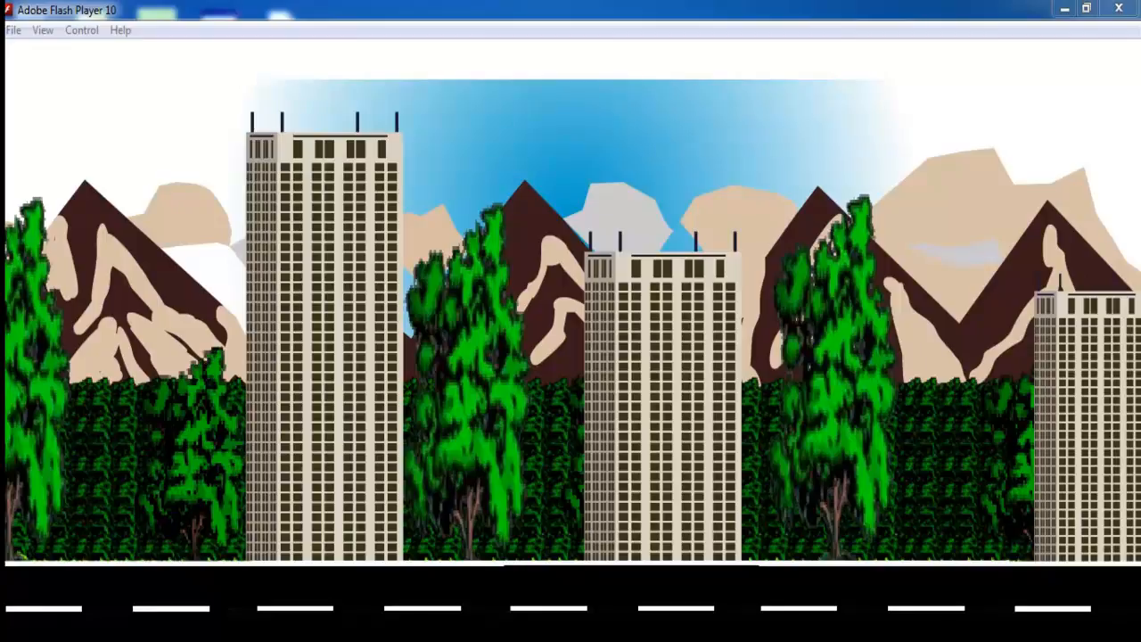
Switch to Flash Professional and create a new ActionScript 3.0 document 1024 px wide and 600 px high.
{"action": "key", "text": "alt+Tab"}
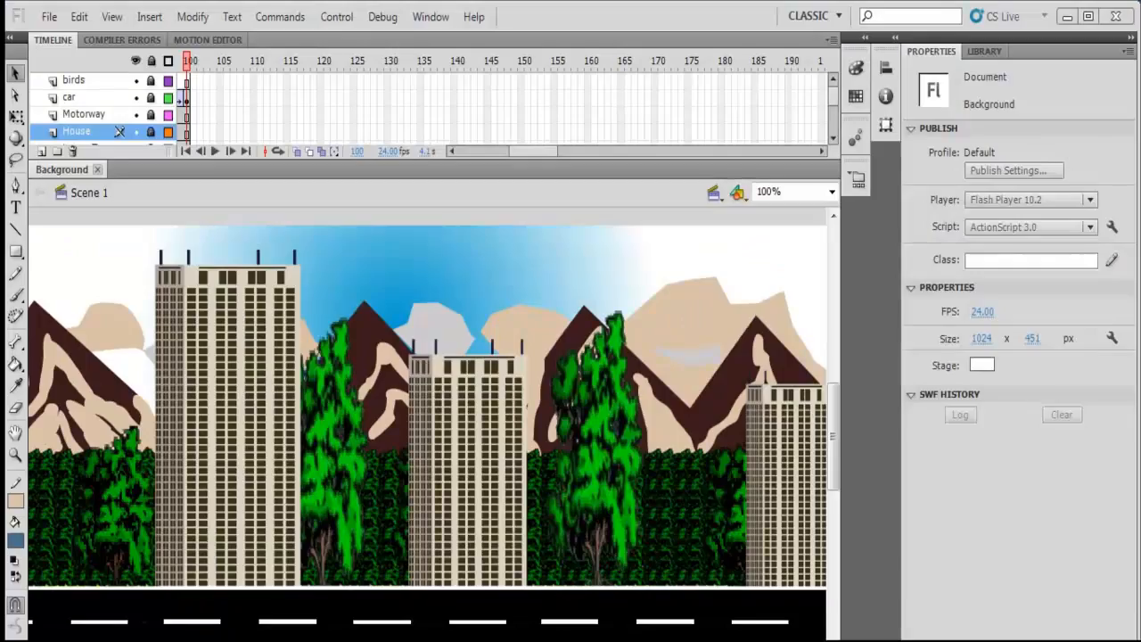
{"action": "left_click", "coordinate": [49, 16]}
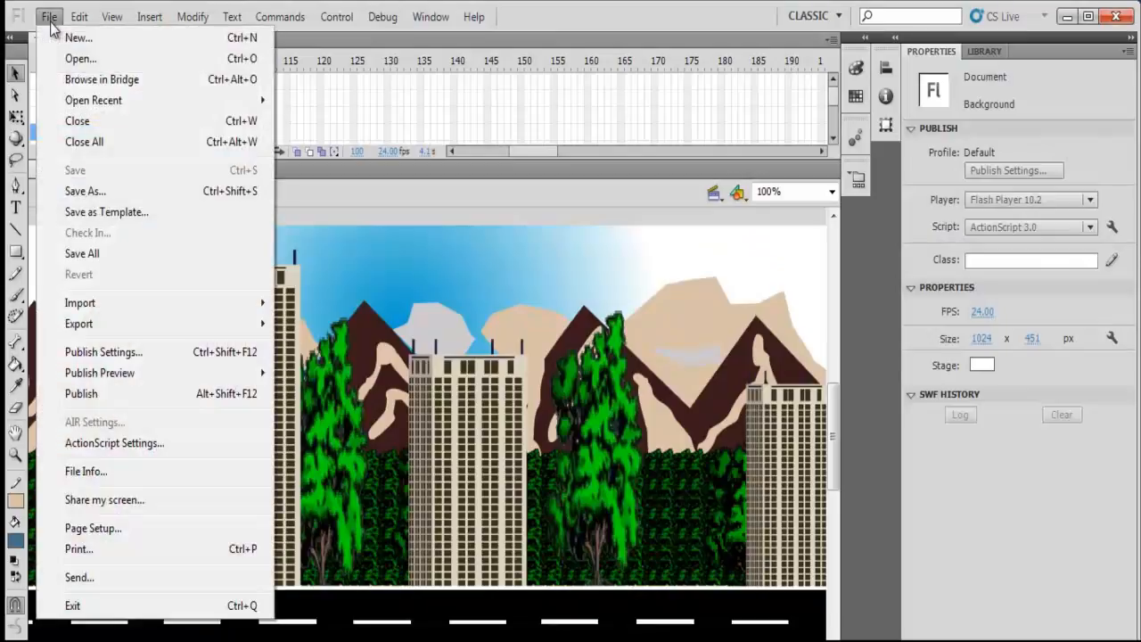
{"action": "left_click", "coordinate": [73, 35]}
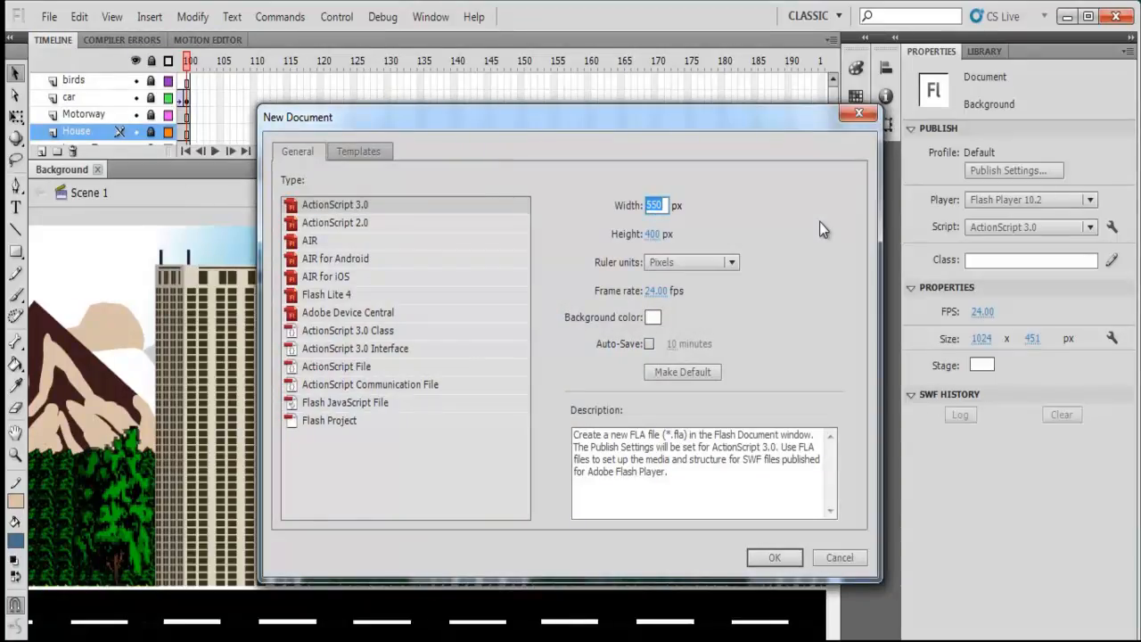
{"action": "type", "text": "1024"}
{"action": "left_click", "coordinate": [655, 237]}
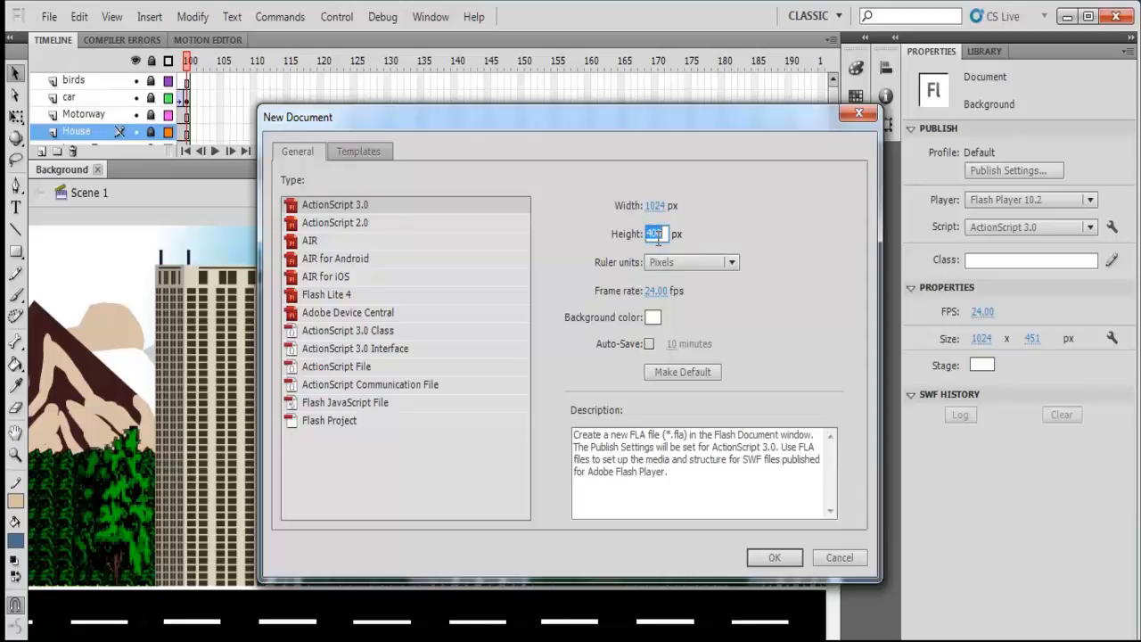
{"action": "type", "text": "4"}
{"action": "type", "text": "00"}
{"action": "left_click", "coordinate": [348, 210]}
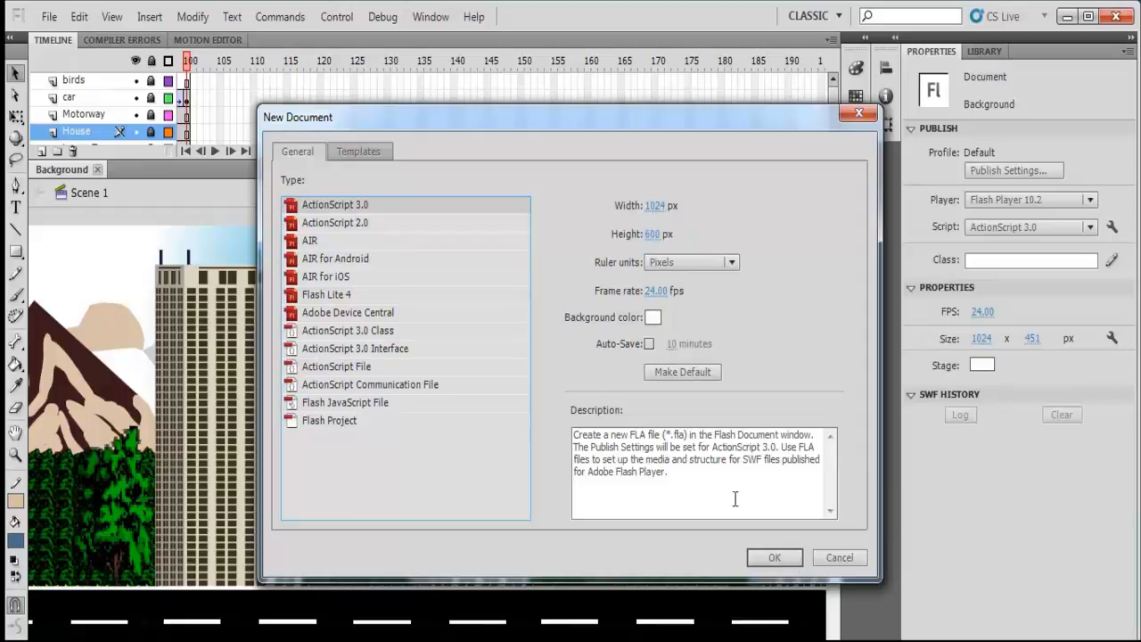
{"action": "left_click", "coordinate": [774, 559]}
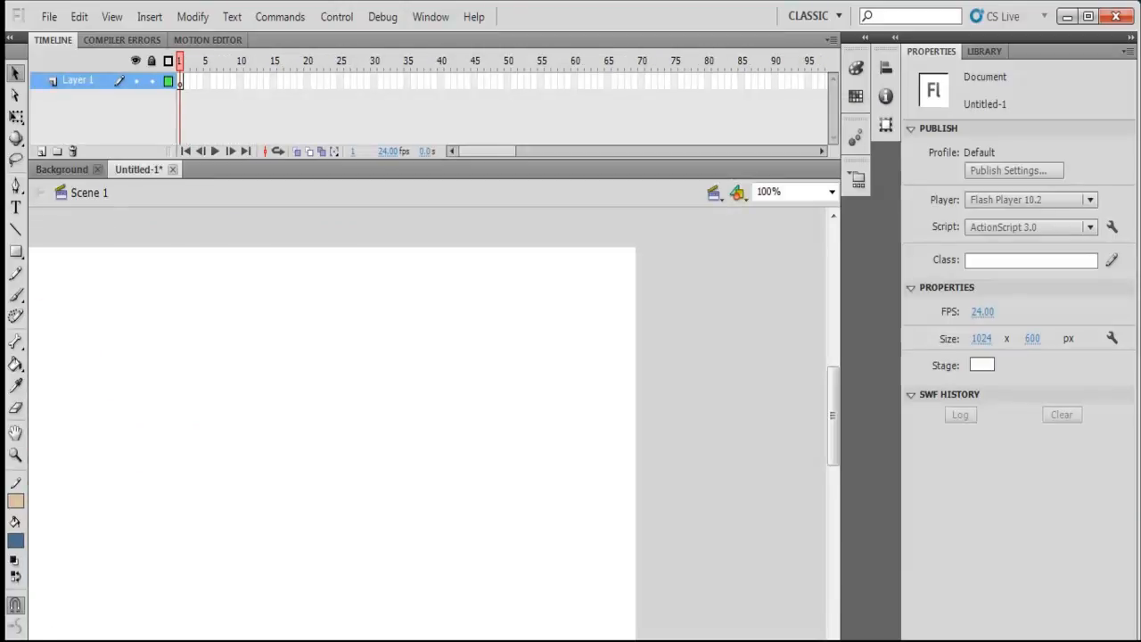
Rename the new document's only layer as mountain.
{"action": "left_click", "coordinate": [833, 193]}
{"action": "left_click", "coordinate": [777, 260]}
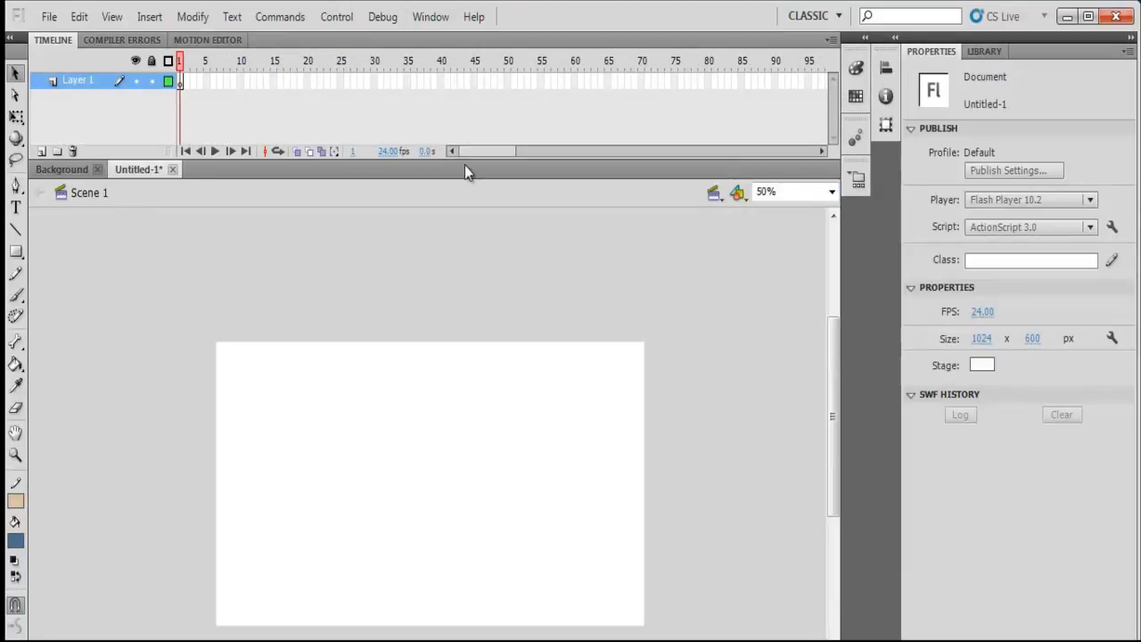
{"action": "left_click_drag", "start_coordinate": [133, 159], "coordinate": [113, 258]}
{"action": "double_click", "coordinate": [89, 82]}
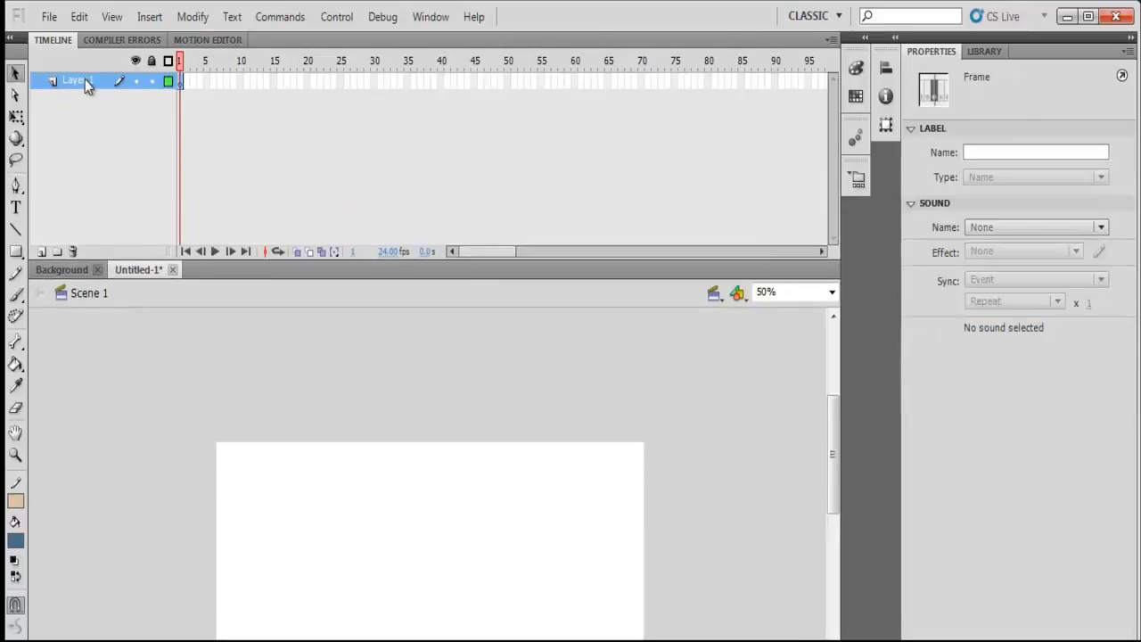
{"action": "type", "text": "moun"}
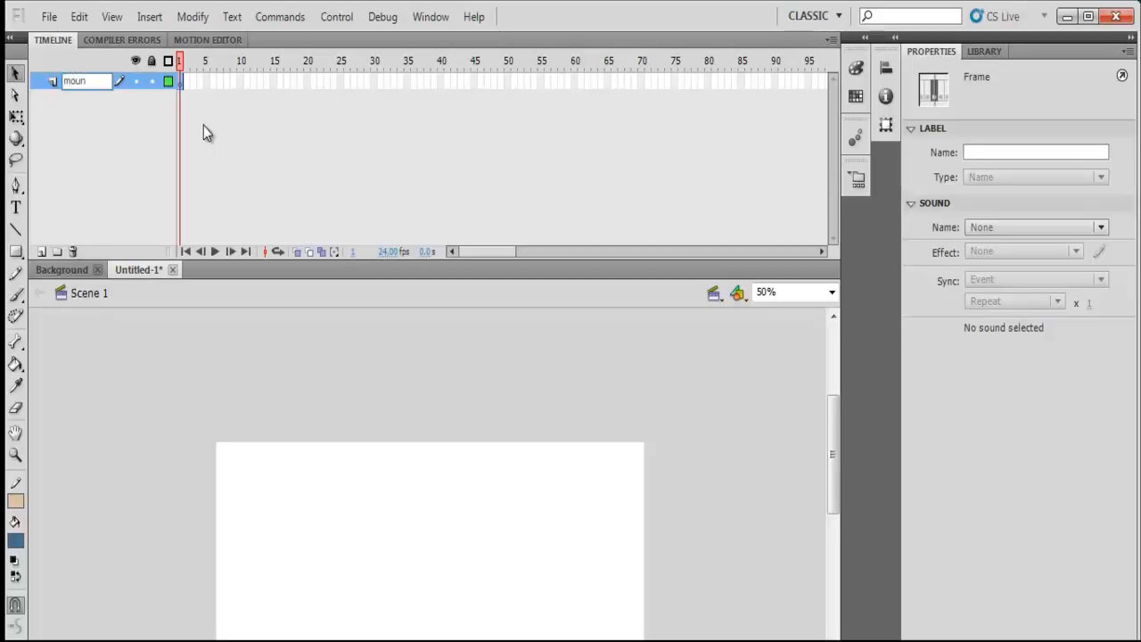
{"action": "type", "text": "tain"}
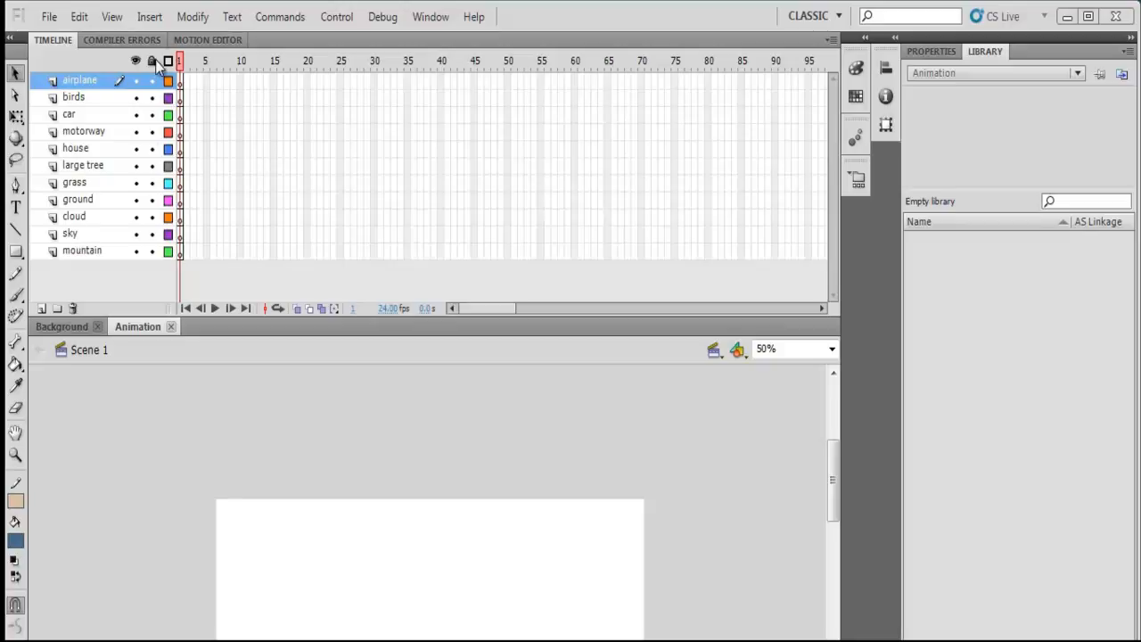
Lock every layer except sky, leaving the sky layer's first frame active for drawing.
{"action": "left_click", "coordinate": [180, 235]}
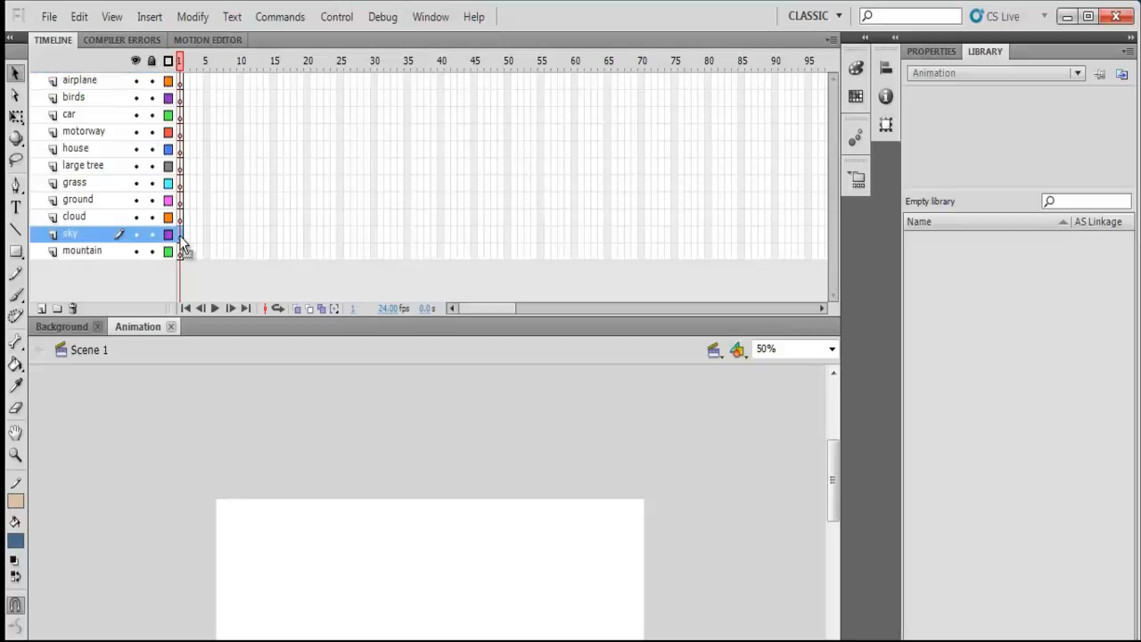
{"action": "left_click", "coordinate": [153, 61]}
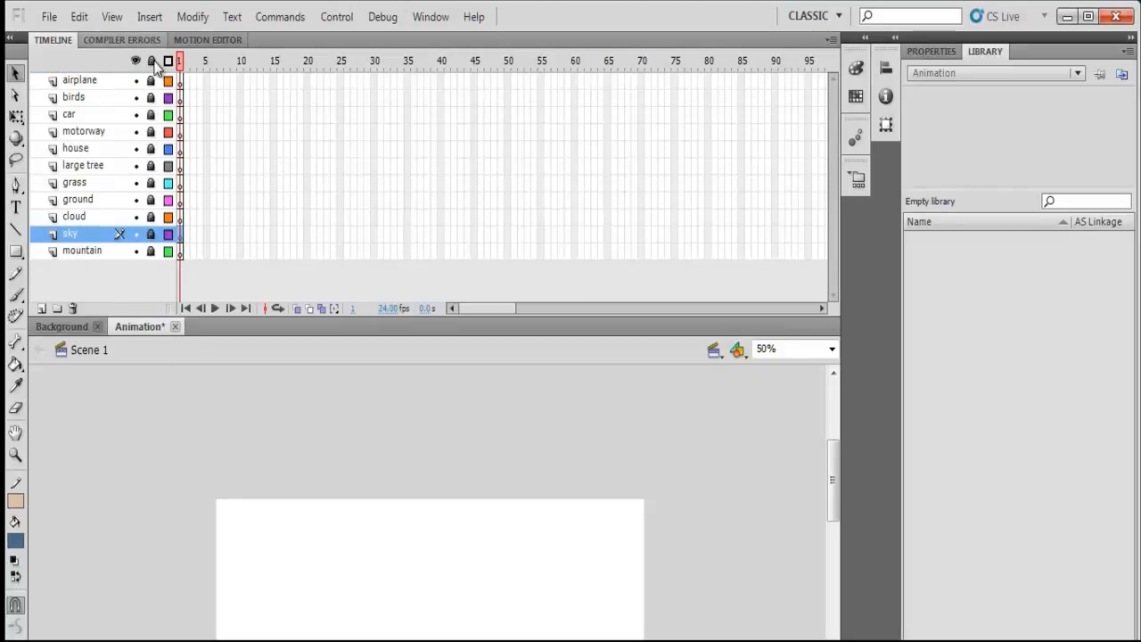
{"action": "left_click", "coordinate": [151, 235]}
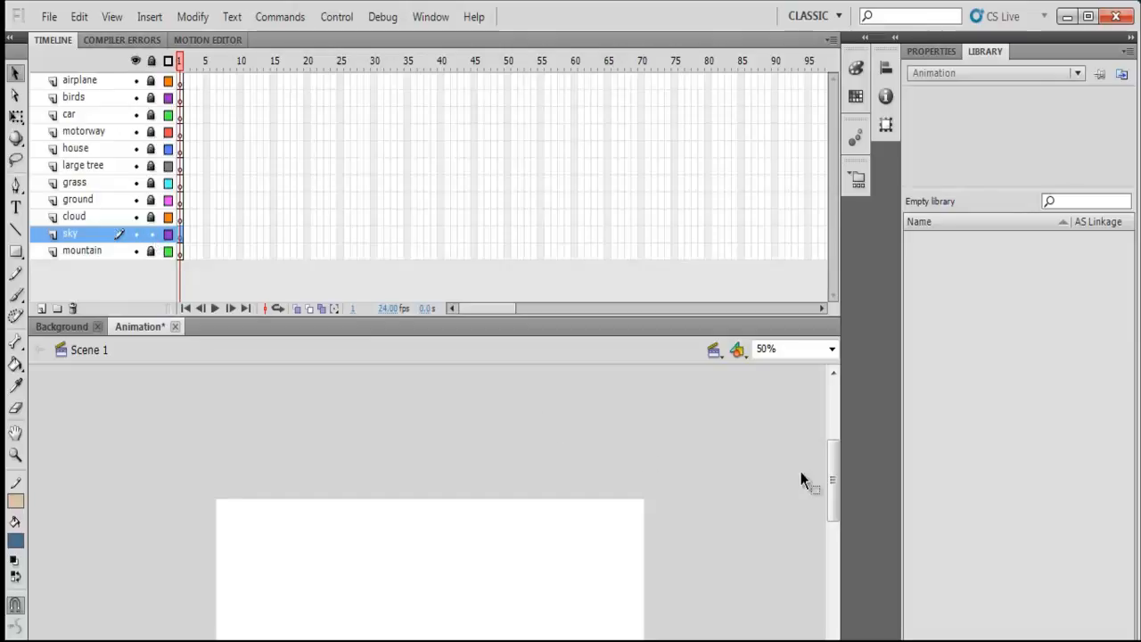
Draw a blue filled rectangle about 398 px high across the upper part of the stage on the sky layer.
{"action": "left_click_drag", "start_coordinate": [833, 466], "coordinate": [834, 486]}
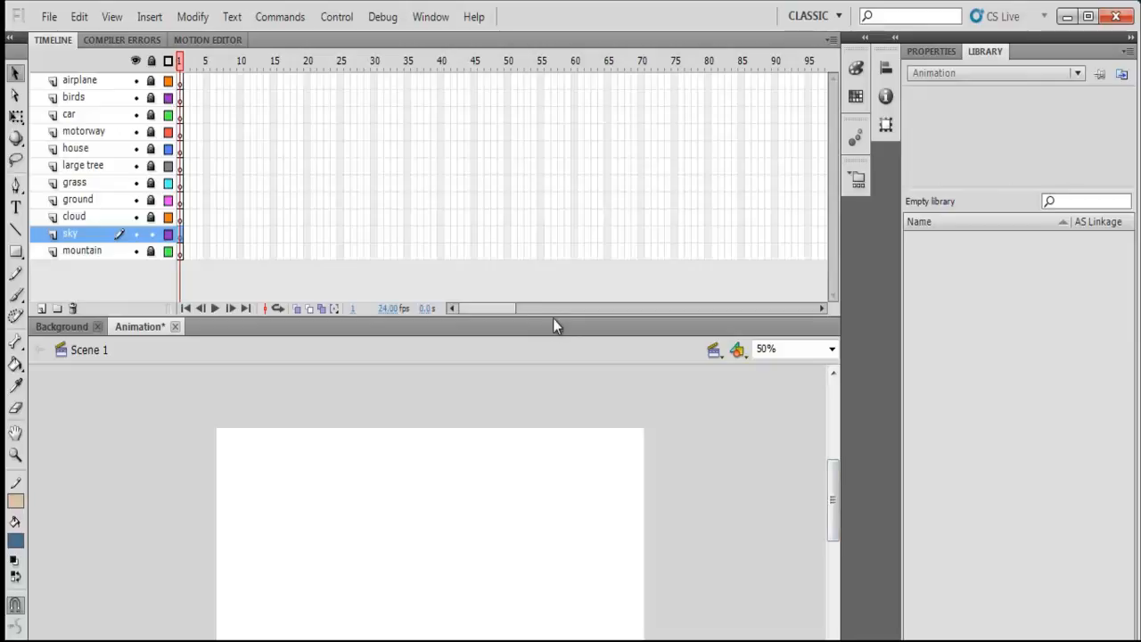
{"action": "left_click_drag", "start_coordinate": [553, 318], "coordinate": [566, 109]}
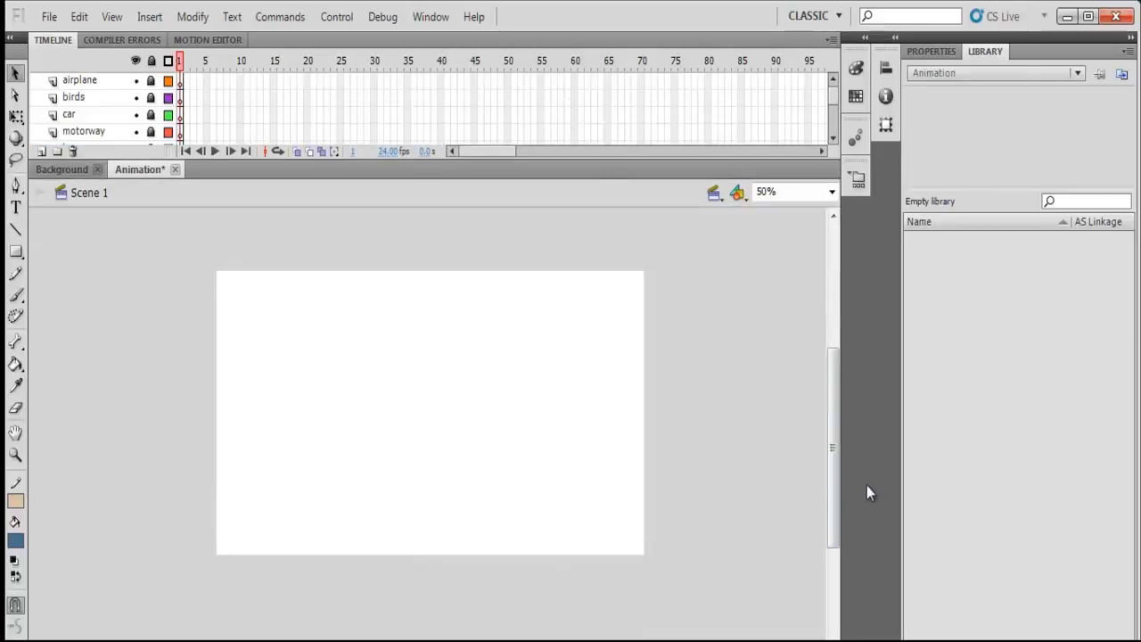
{"action": "left_click_drag", "start_coordinate": [829, 457], "coordinate": [832, 468]}
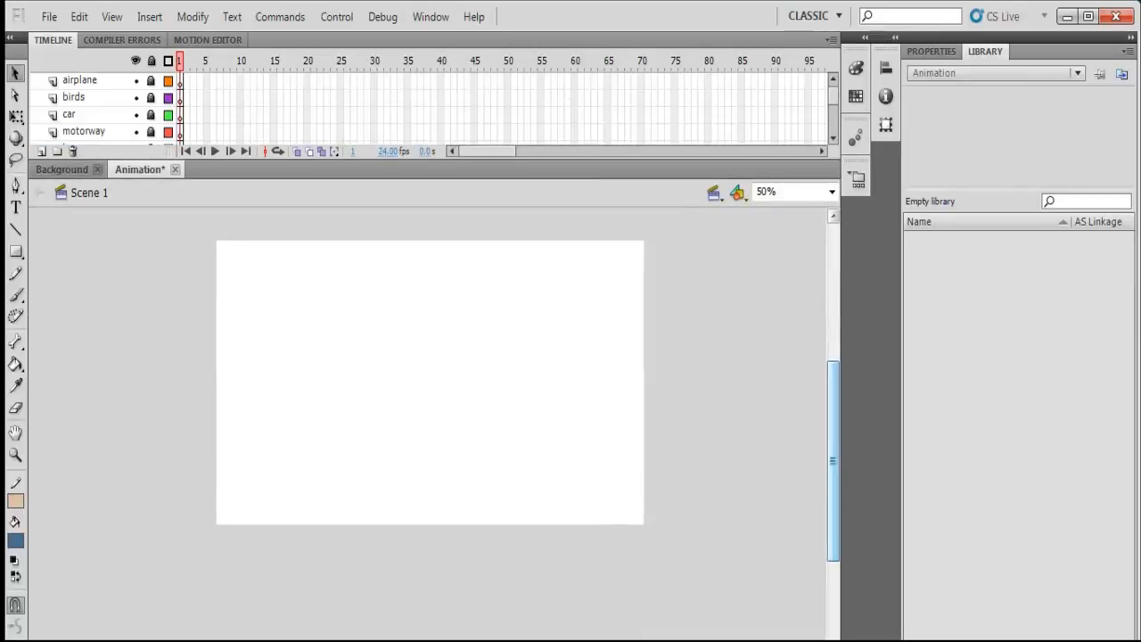
{"action": "left_click", "coordinate": [15, 252]}
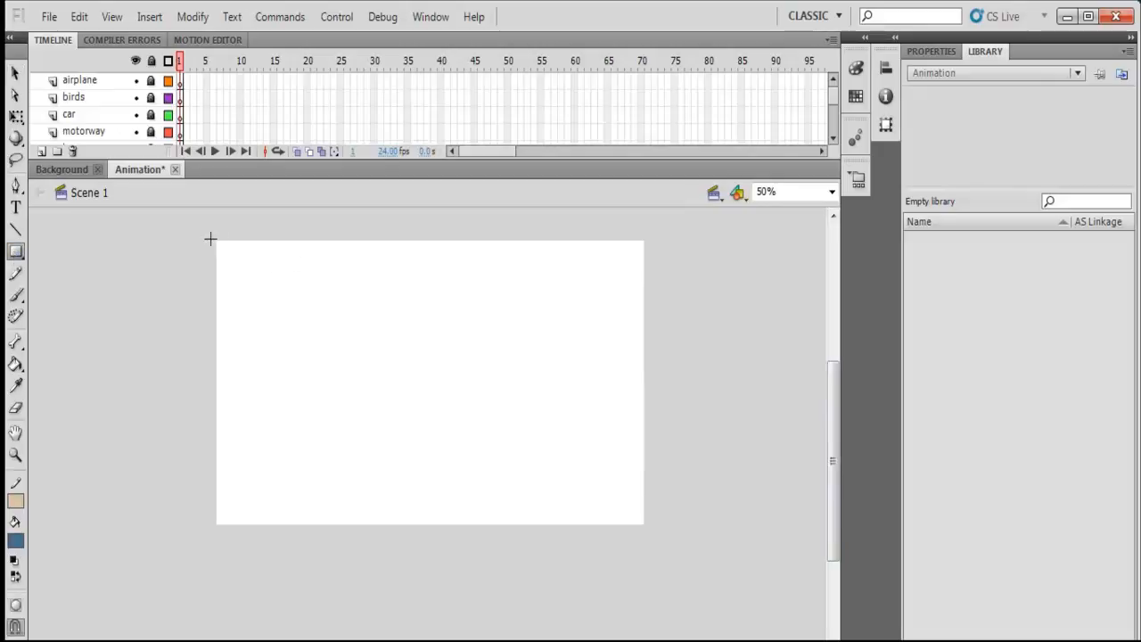
{"action": "left_click_drag", "start_coordinate": [218, 240], "coordinate": [644, 430]}
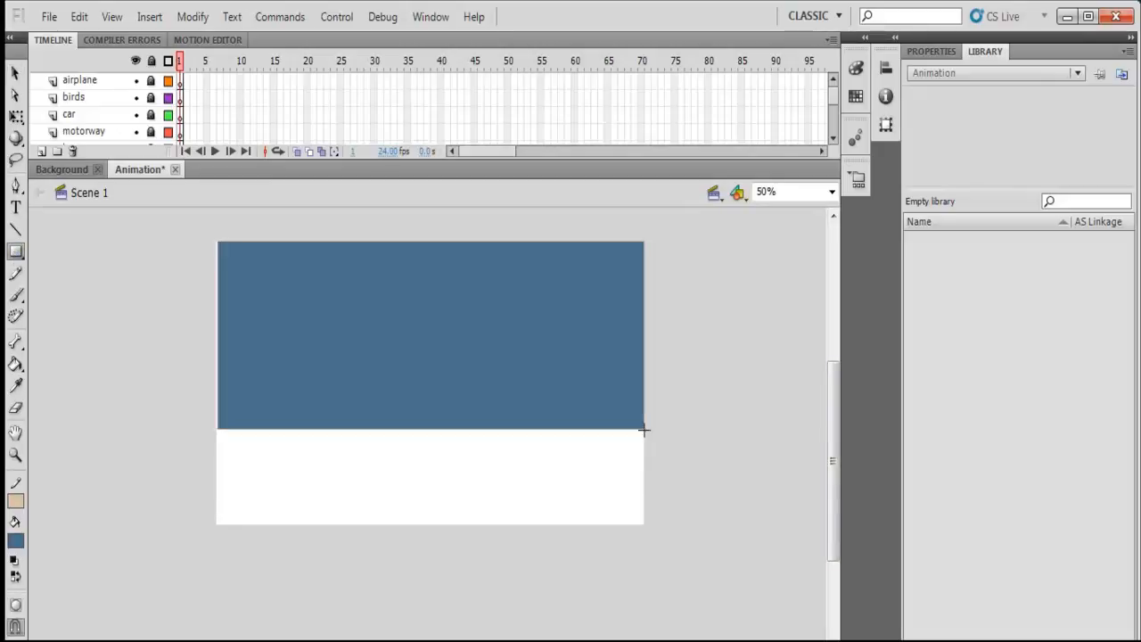
Try a width of 1204 px for the sky rectangle's fill and check the stage's width.
{"action": "left_click", "coordinate": [931, 52]}
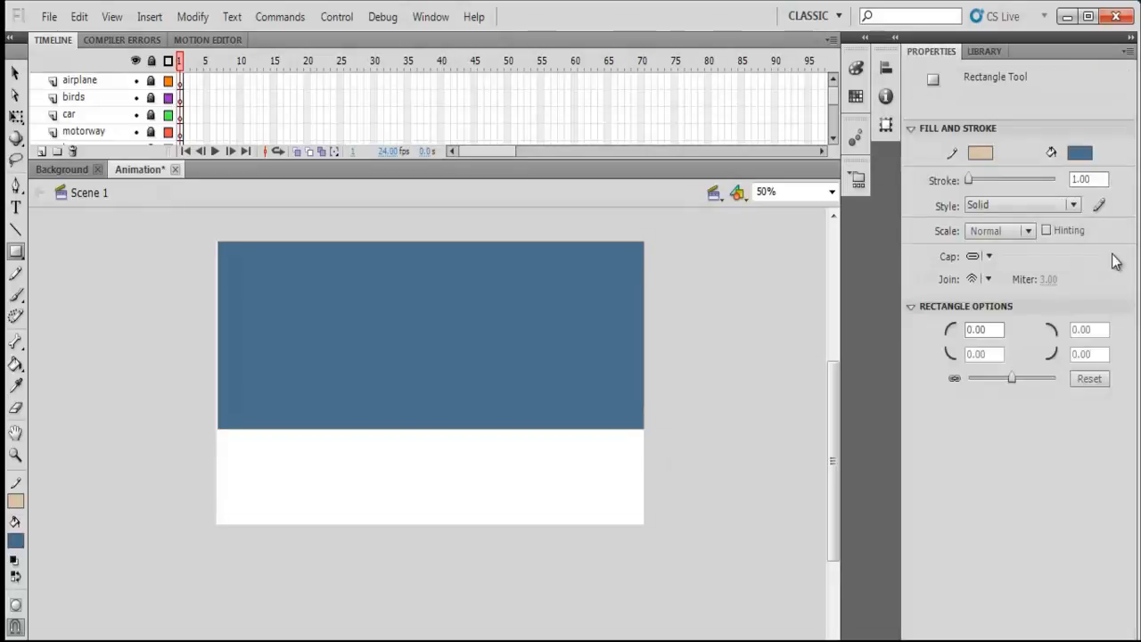
{"action": "left_click", "coordinate": [16, 71]}
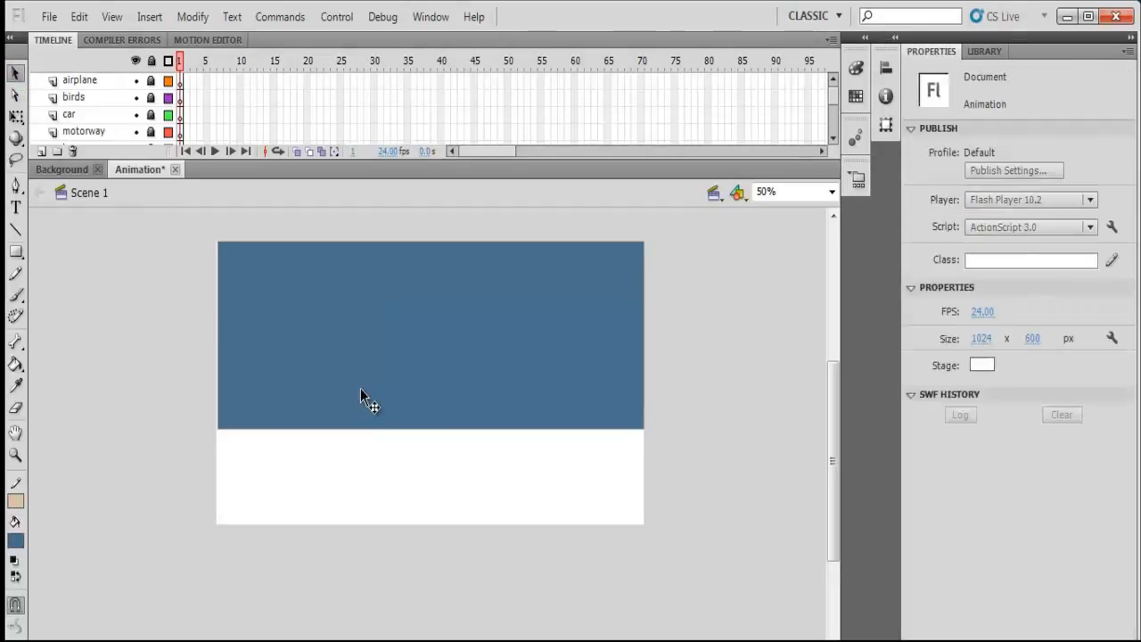
{"action": "left_click", "coordinate": [348, 385]}
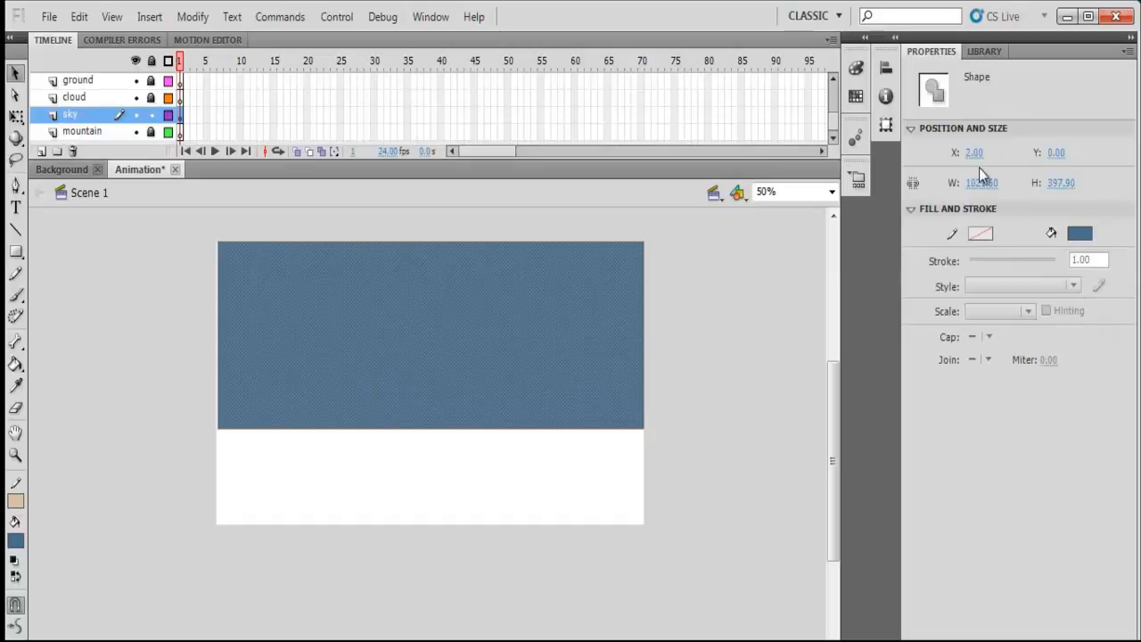
{"action": "left_click", "coordinate": [988, 185]}
{"action": "type", "text": "1204"}
{"action": "key", "text": "Return"}
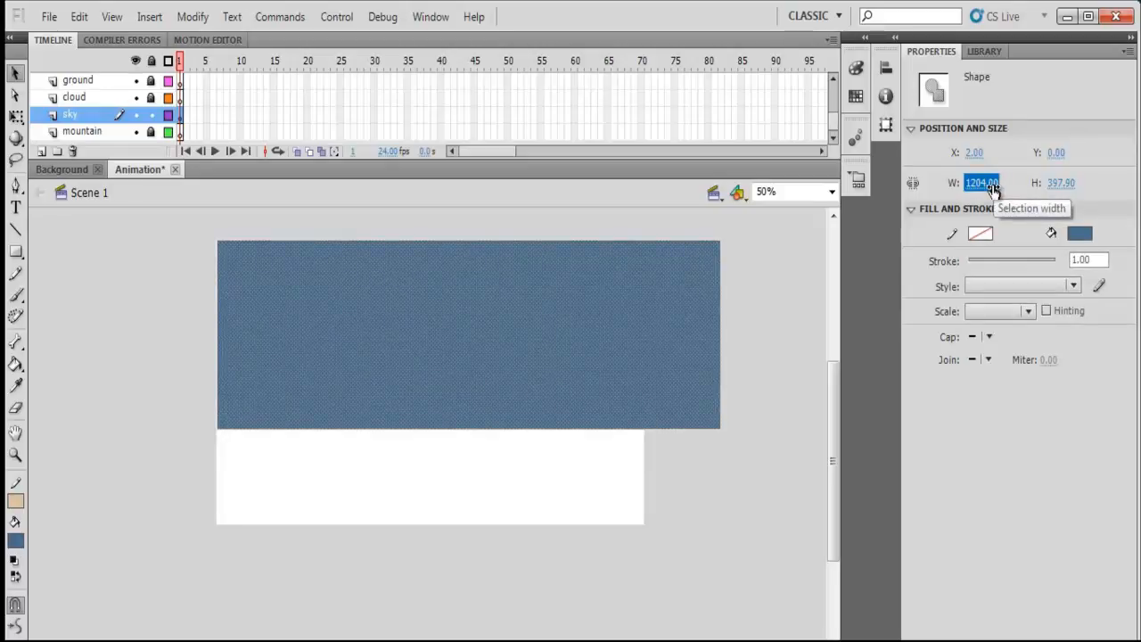
{"action": "left_click", "coordinate": [578, 474]}
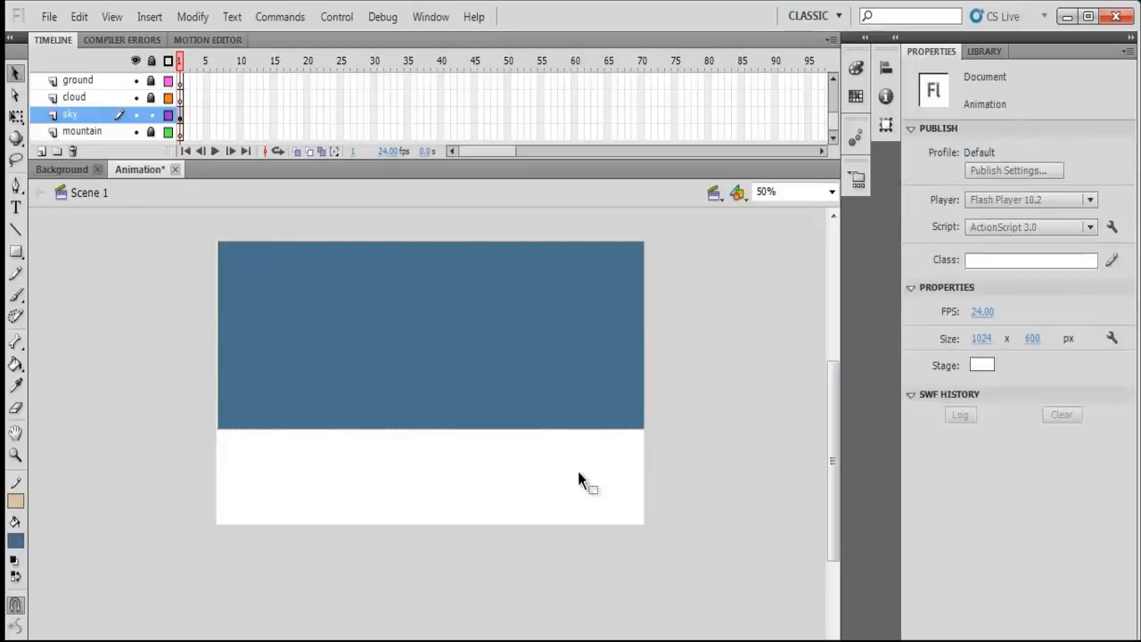
{"action": "left_click", "coordinate": [981, 338]}
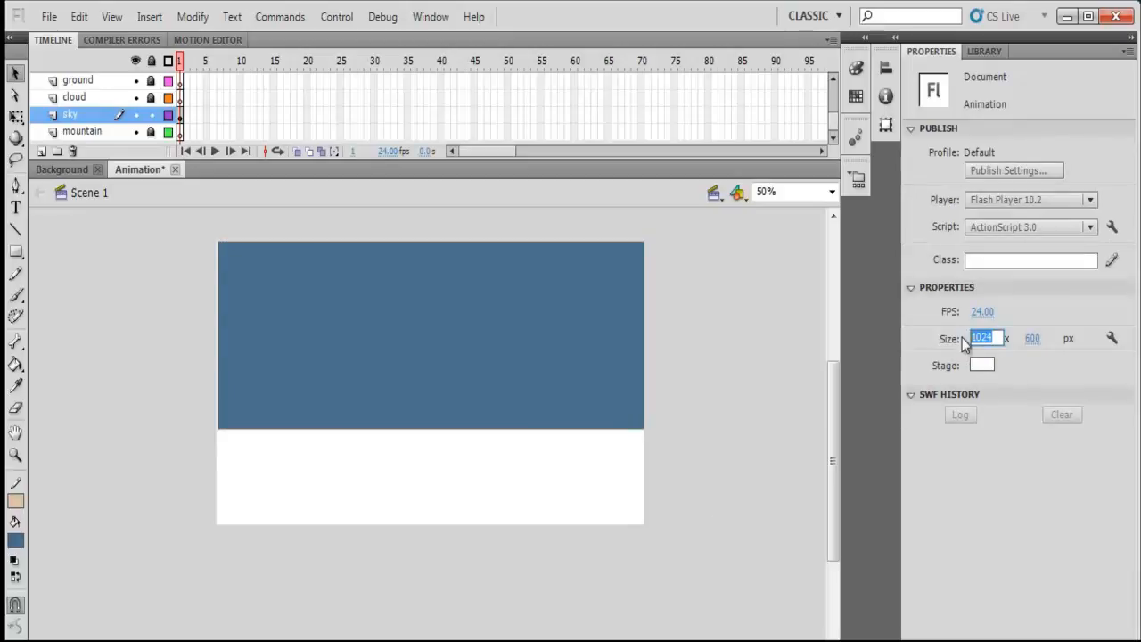
Set the sky rectangle's width to 1024 px and align it to the stage's left edge.
{"action": "left_click", "coordinate": [603, 348]}
{"action": "left_click", "coordinate": [981, 187]}
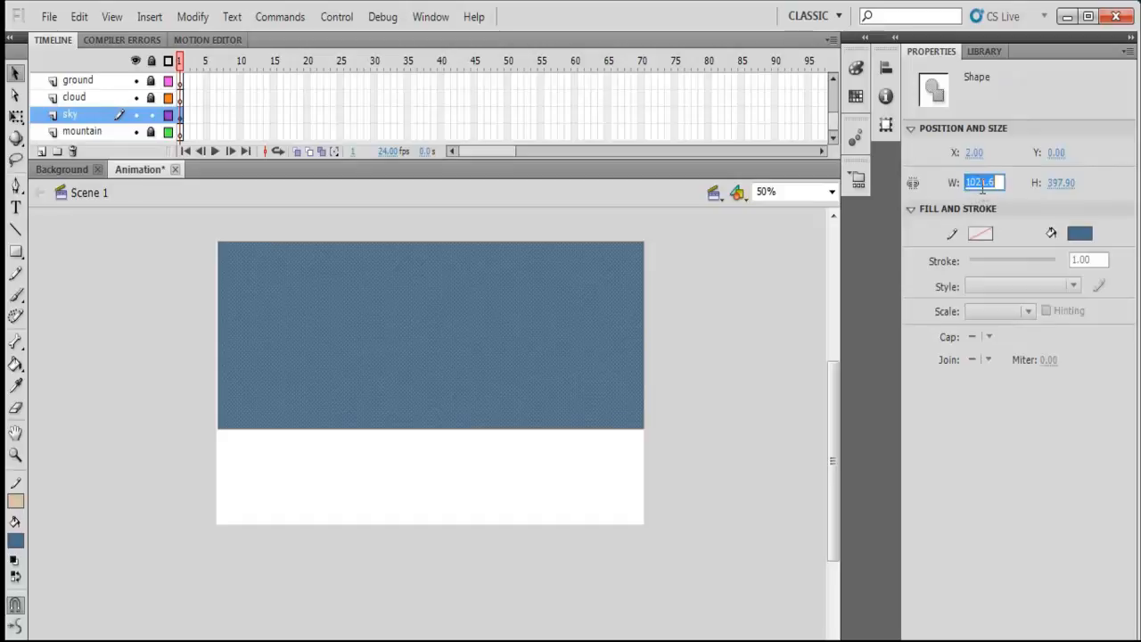
{"action": "type", "text": "1024"}
{"action": "key", "text": "Return"}
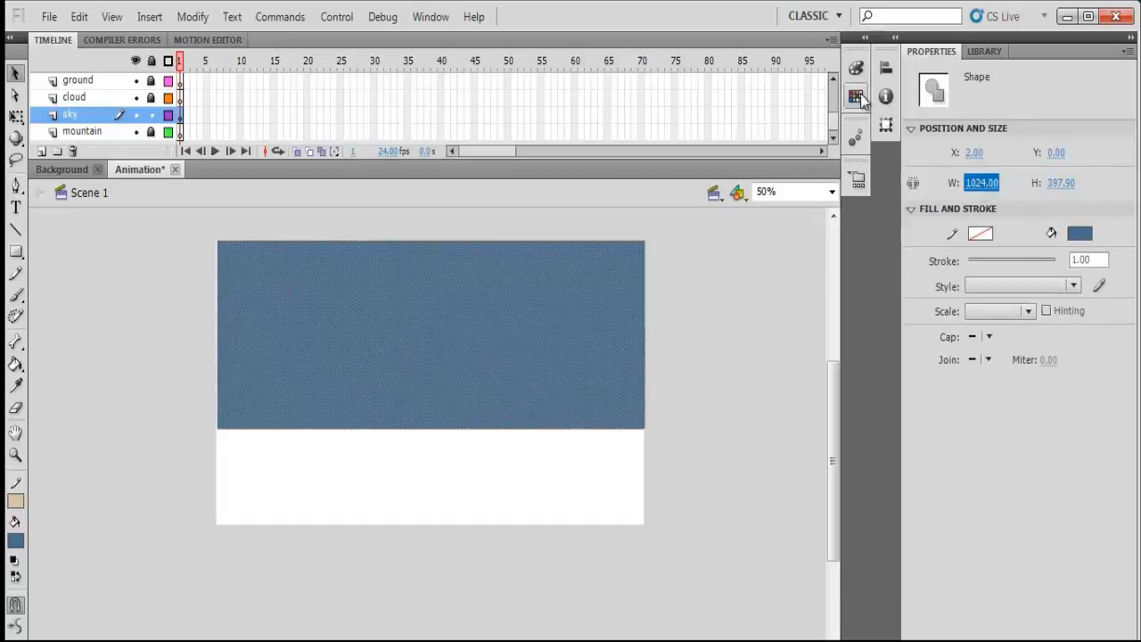
{"action": "left_click", "coordinate": [884, 70]}
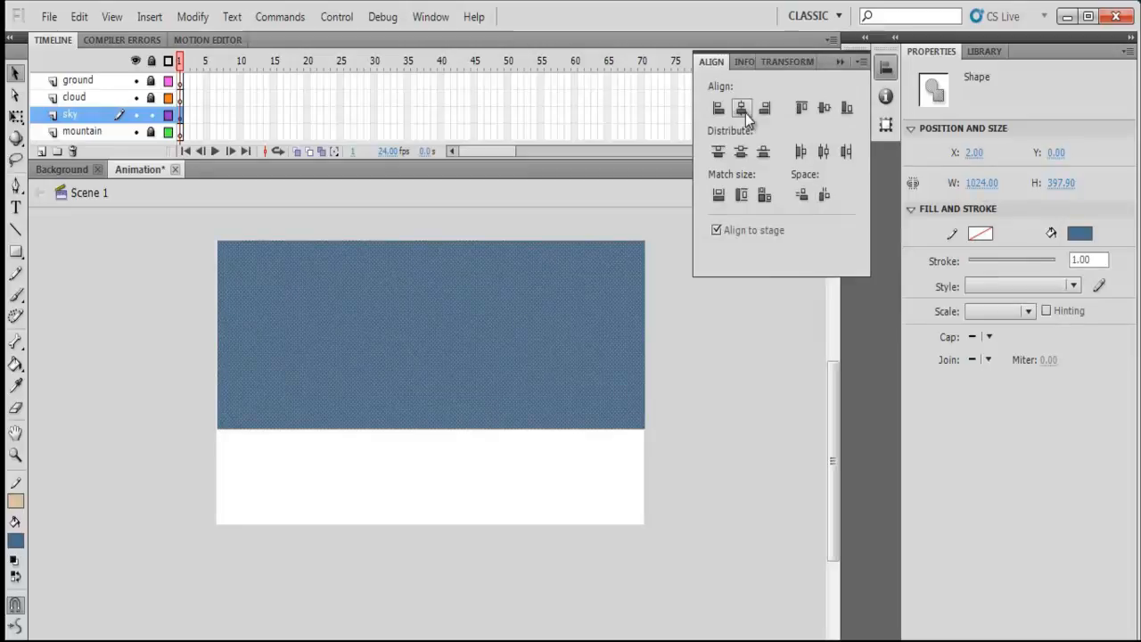
{"action": "left_click", "coordinate": [718, 108]}
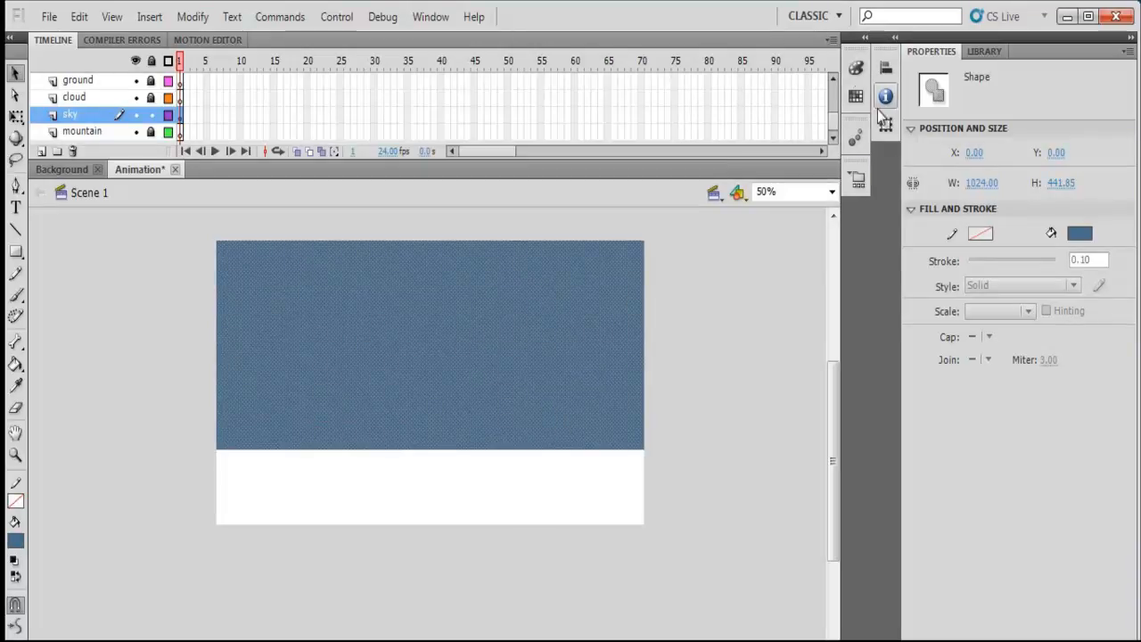
Fill the sky rectangle with a radial gradient from blue 0099CC at the centre to white, moving the white stop inward.
{"action": "left_click", "coordinate": [856, 69]}
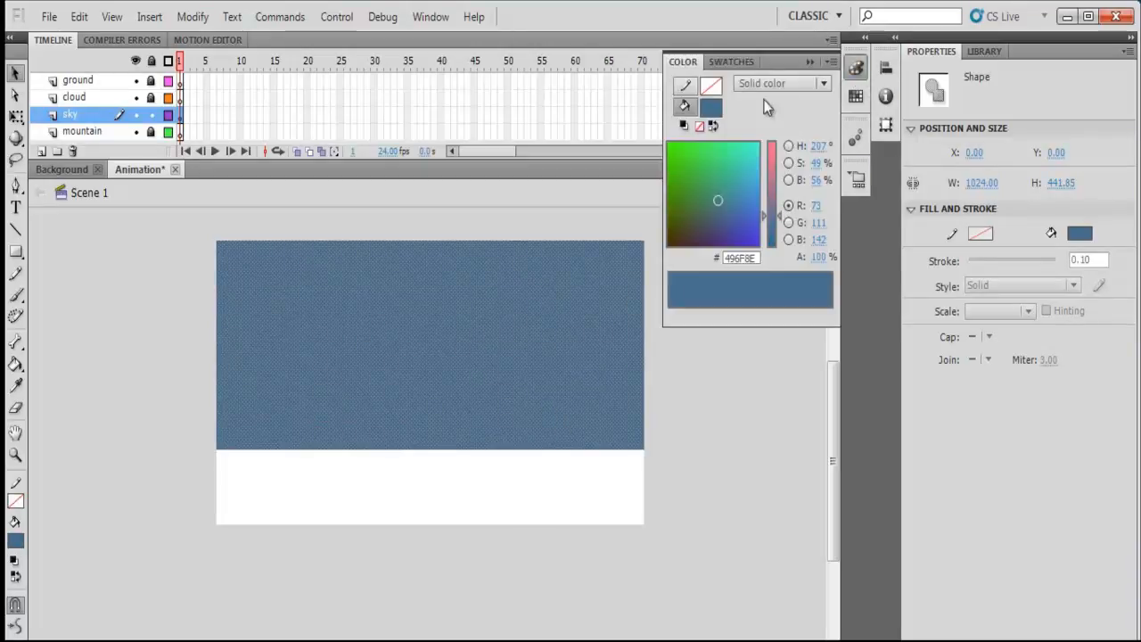
{"action": "left_click", "coordinate": [825, 84]}
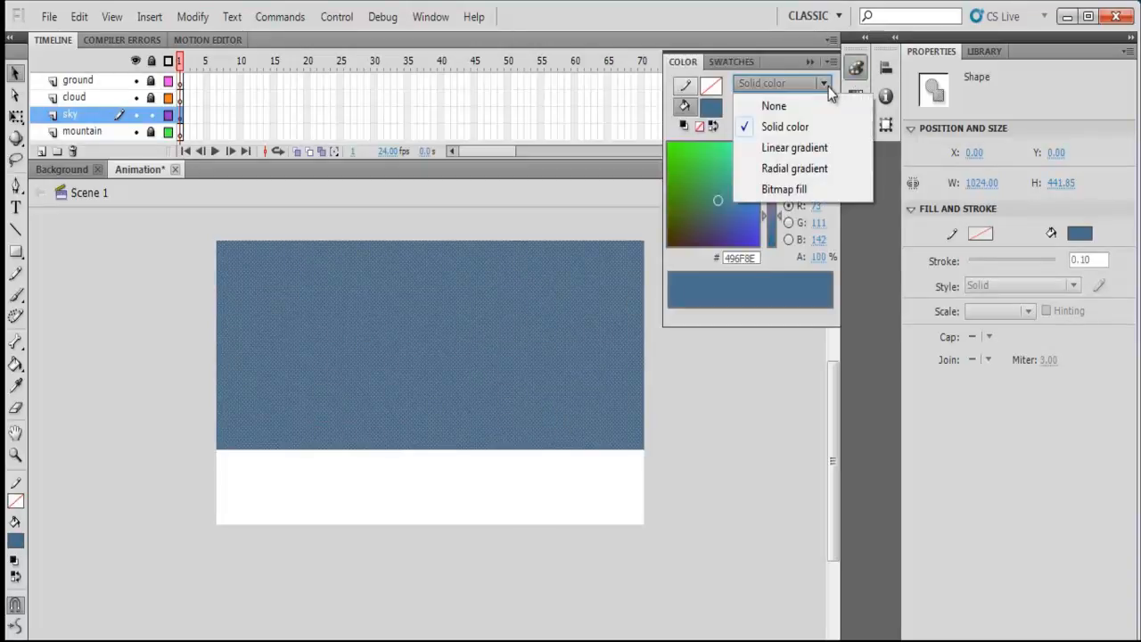
{"action": "left_click", "coordinate": [794, 169]}
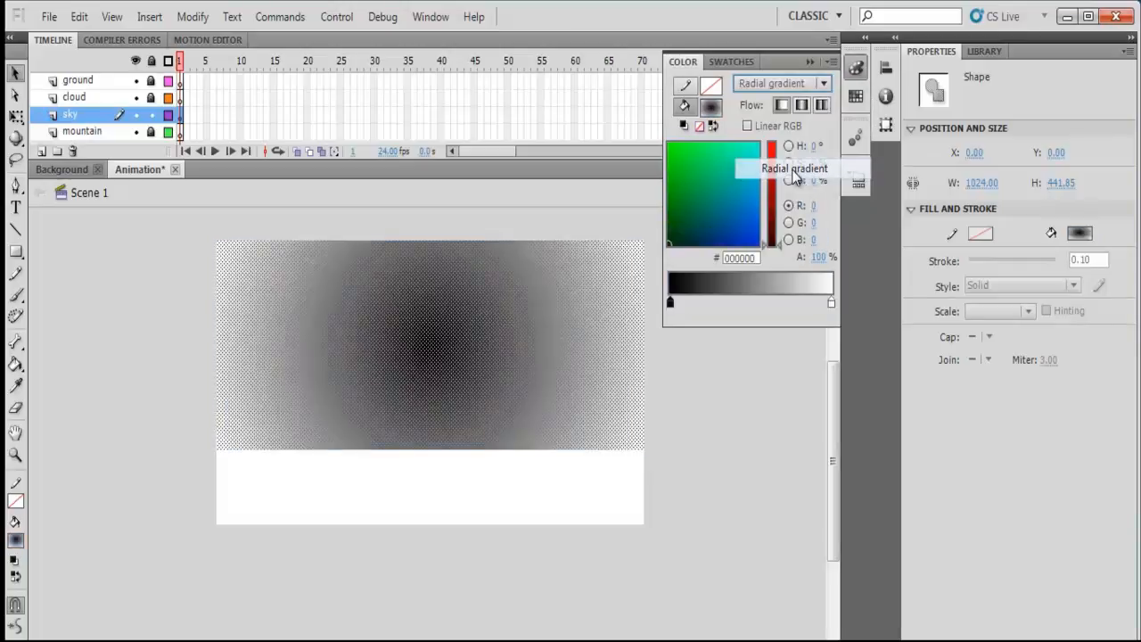
{"action": "left_click", "coordinate": [670, 304]}
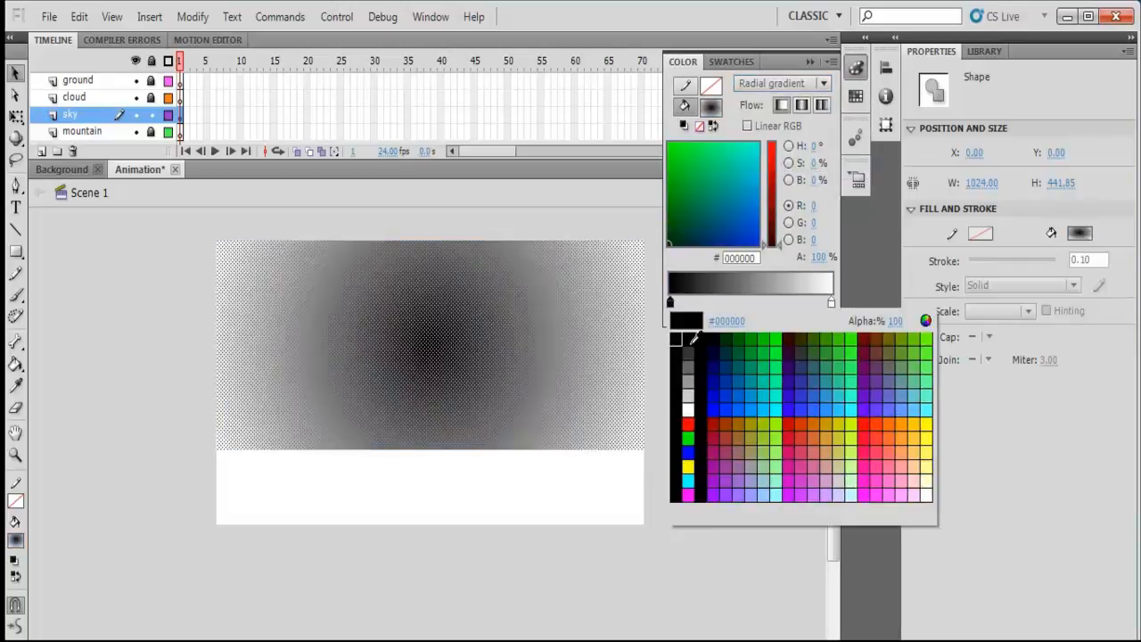
{"action": "left_click", "coordinate": [754, 392]}
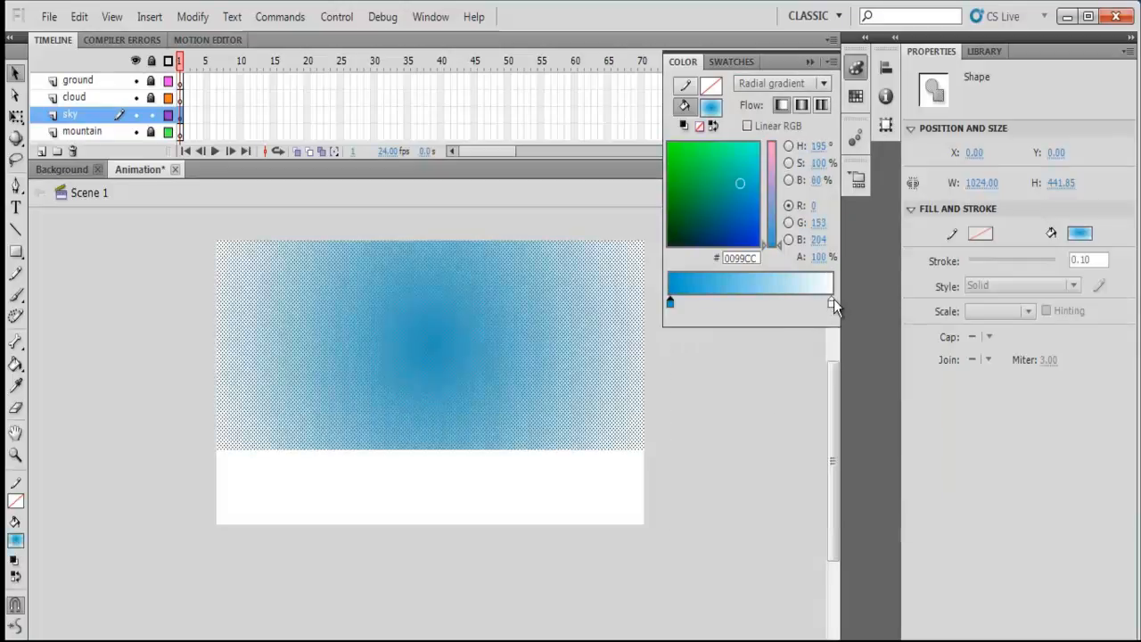
{"action": "left_click", "coordinate": [821, 303]}
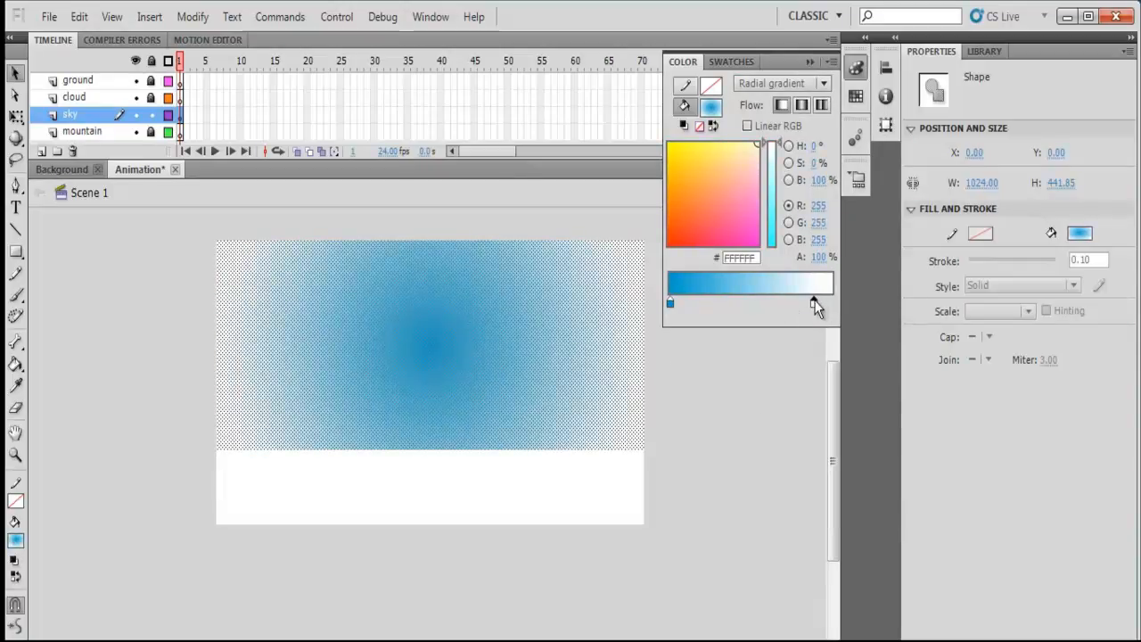
{"action": "left_click_drag", "start_coordinate": [798, 301], "coordinate": [794, 302]}
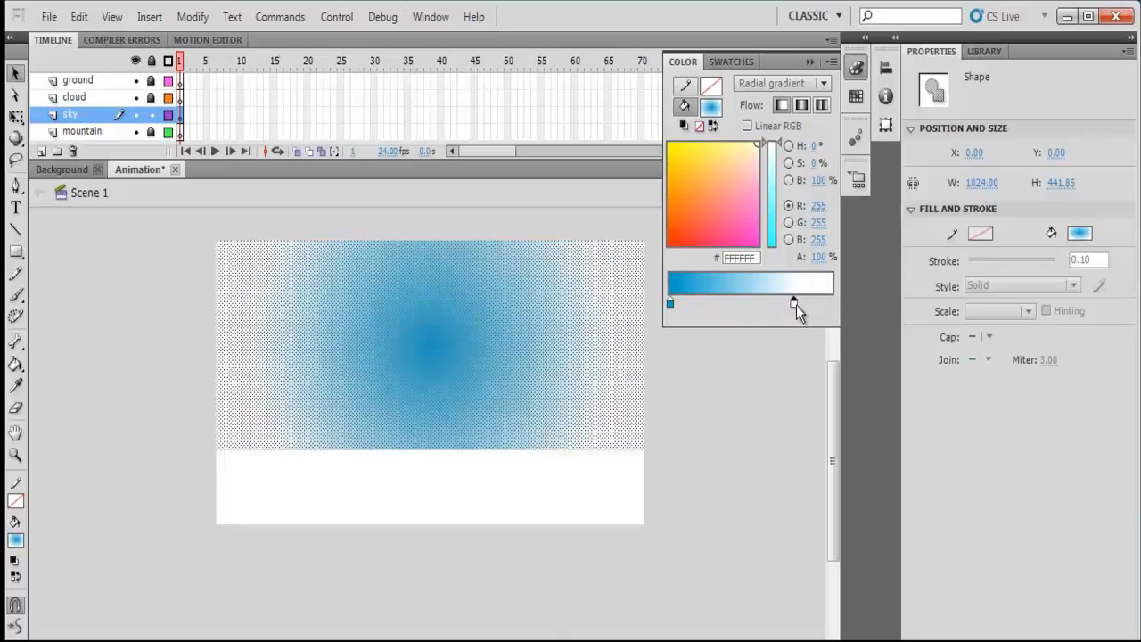
Change the sky rectangle's fill to a linear gradient running vertically from blue at the top to white below, and lock the sky layer.
{"action": "left_click", "coordinate": [821, 84]}
{"action": "left_click", "coordinate": [802, 148]}
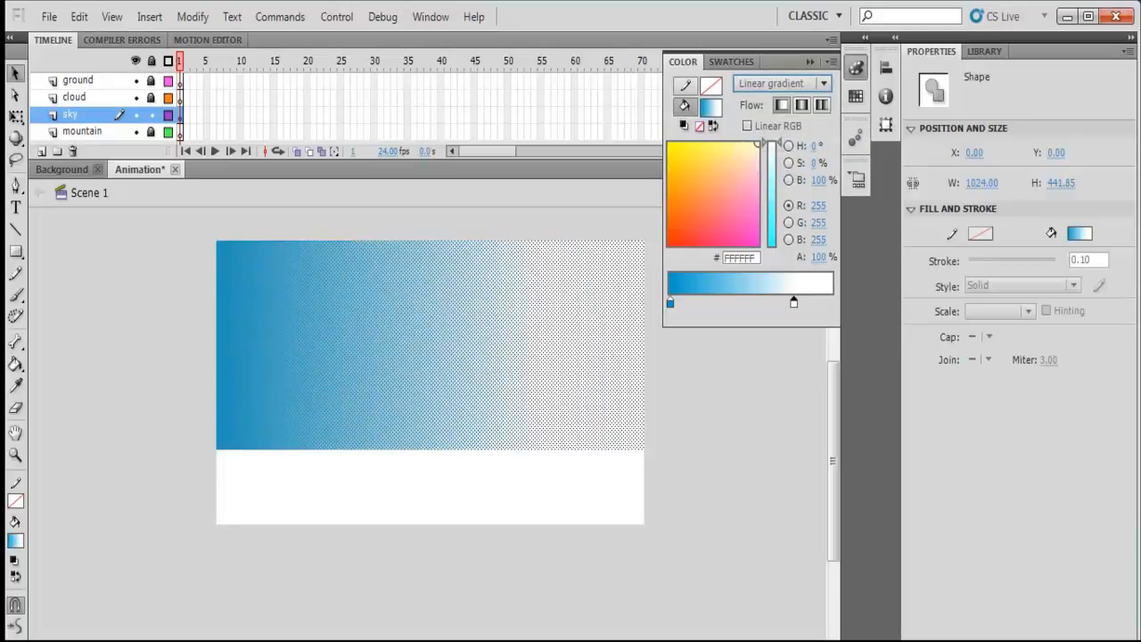
{"action": "key", "text": "k"}
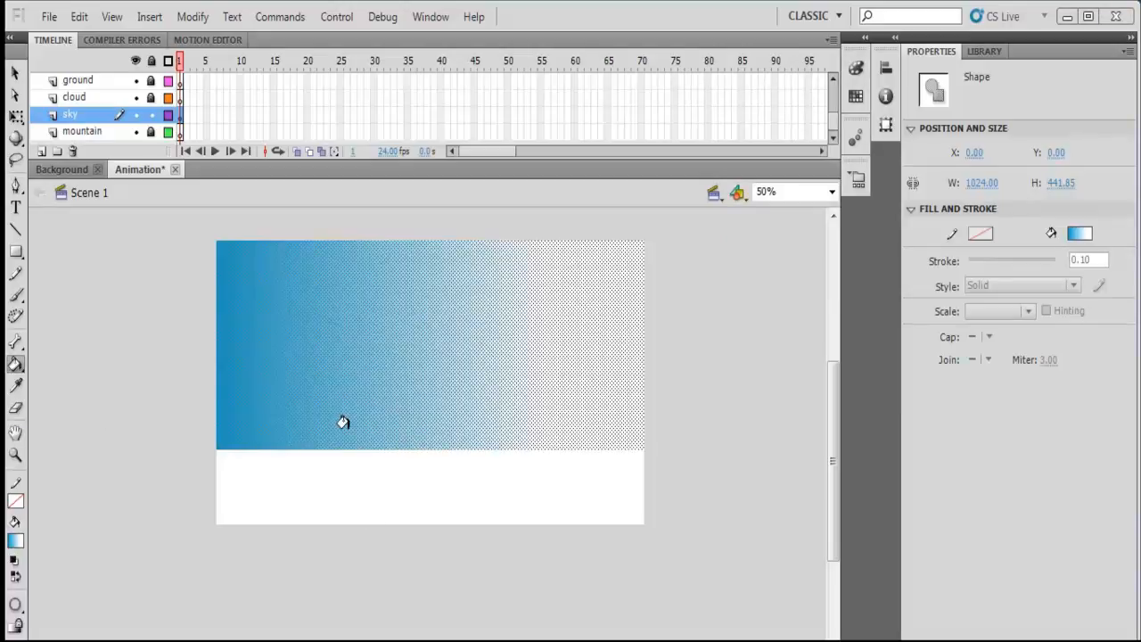
{"action": "left_click", "coordinate": [16, 364]}
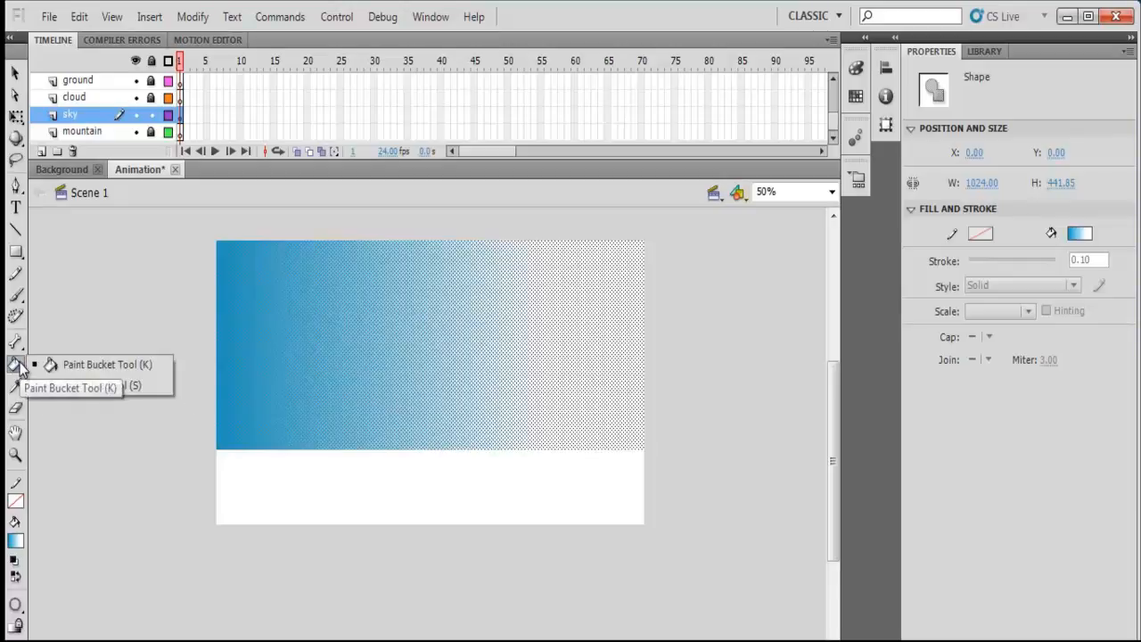
{"action": "left_click", "coordinate": [429, 446]}
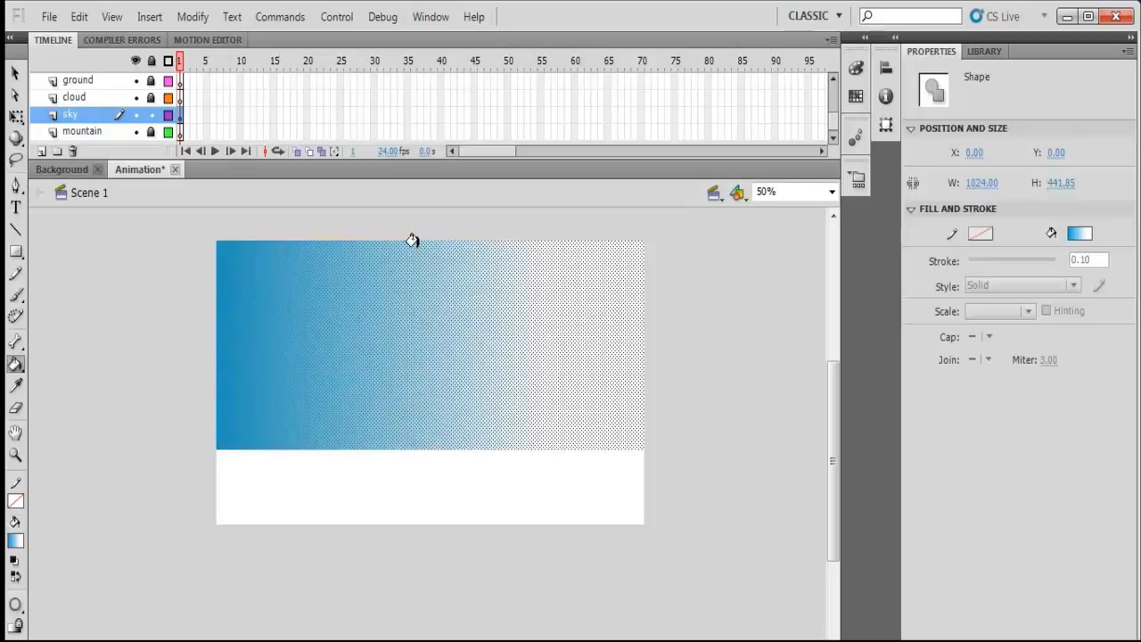
{"action": "left_click", "coordinate": [15, 73]}
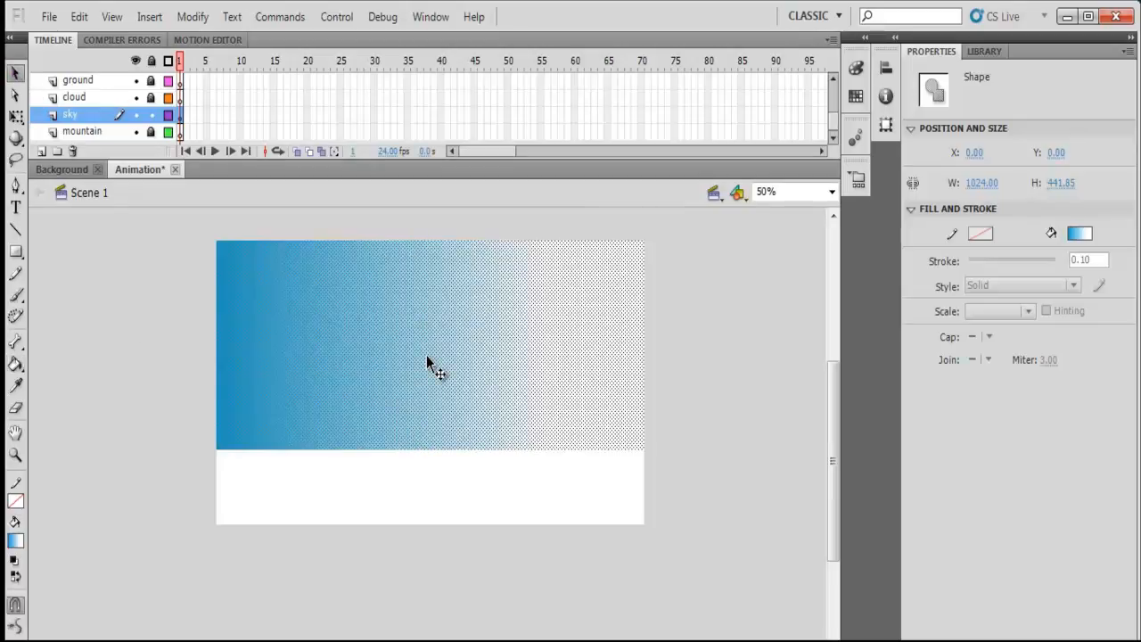
{"action": "left_click", "coordinate": [15, 364]}
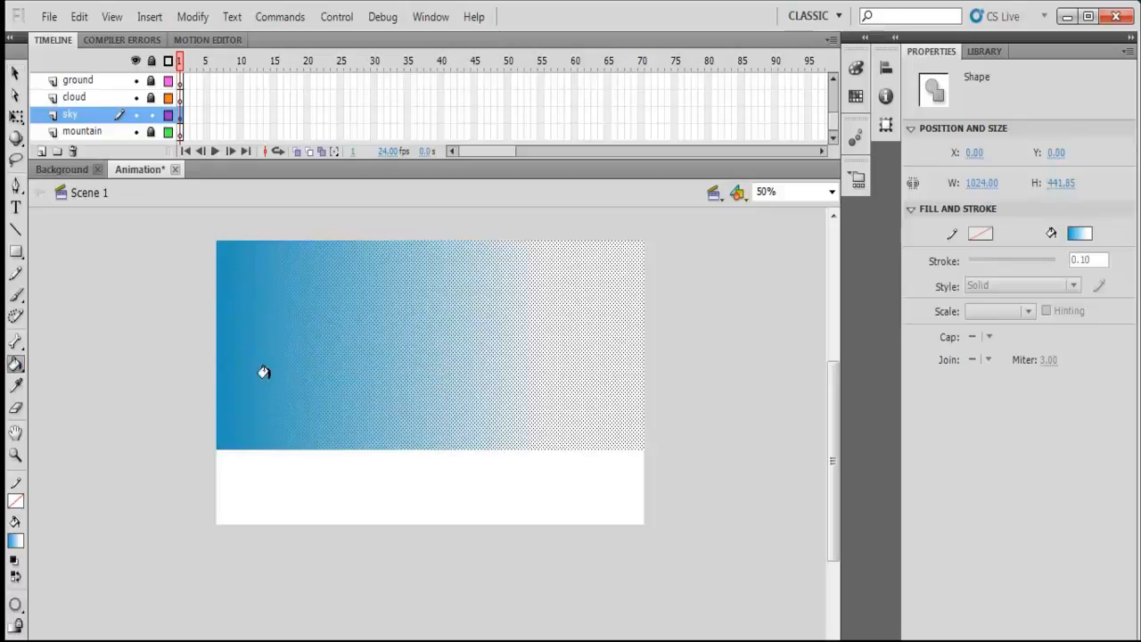
{"action": "left_click_drag", "start_coordinate": [418, 439], "coordinate": [420, 234]}
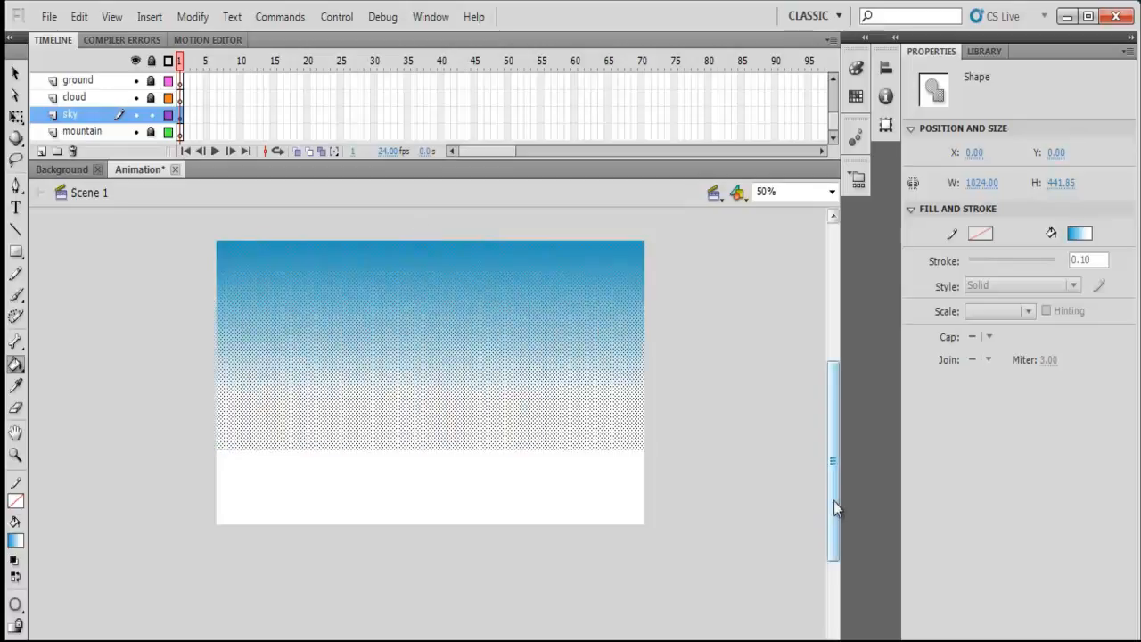
{"action": "left_click", "coordinate": [16, 73]}
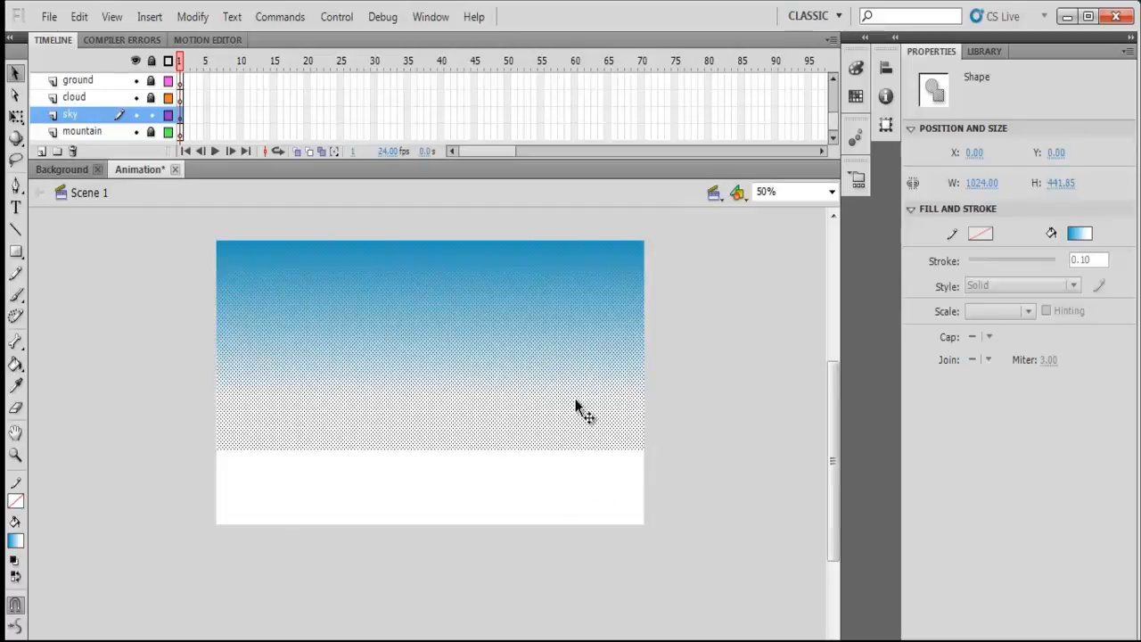
{"action": "left_click", "coordinate": [151, 115]}
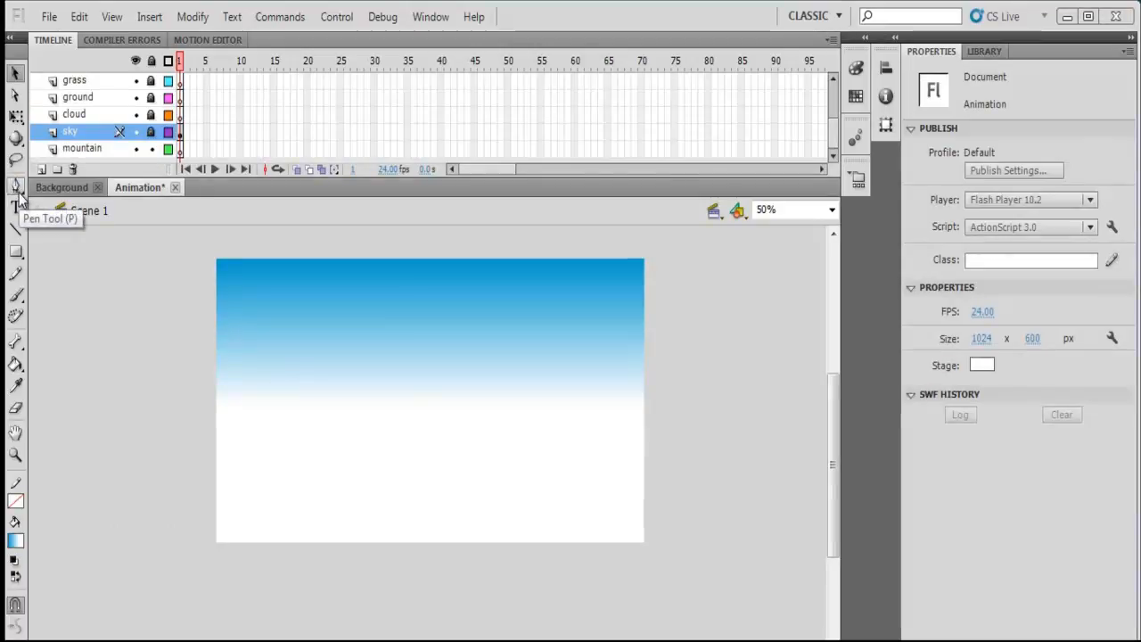
Activate the Pen tool and set the fill colour to dark brown #431a1c.
{"action": "left_click", "coordinate": [16, 188]}
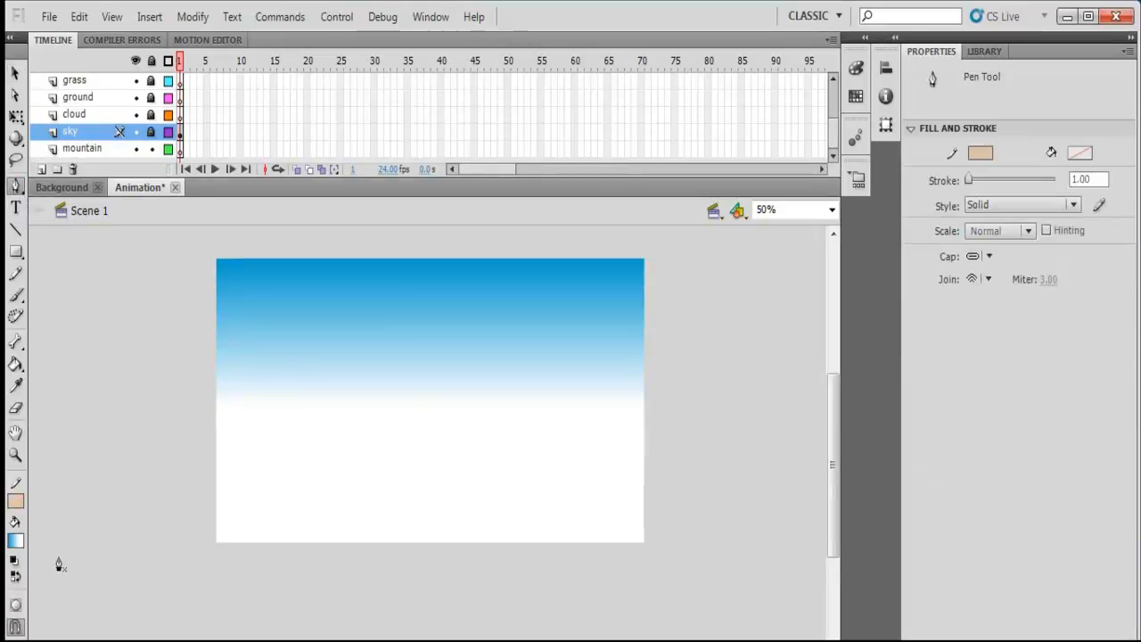
{"action": "left_click", "coordinate": [15, 539]}
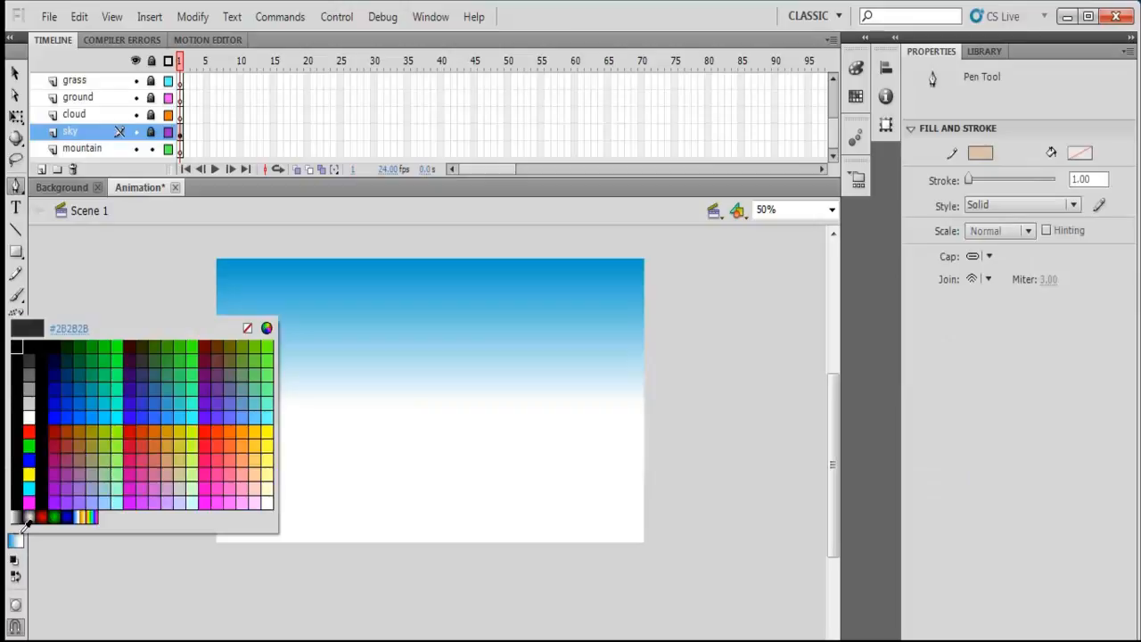
{"action": "left_click", "coordinate": [72, 329]}
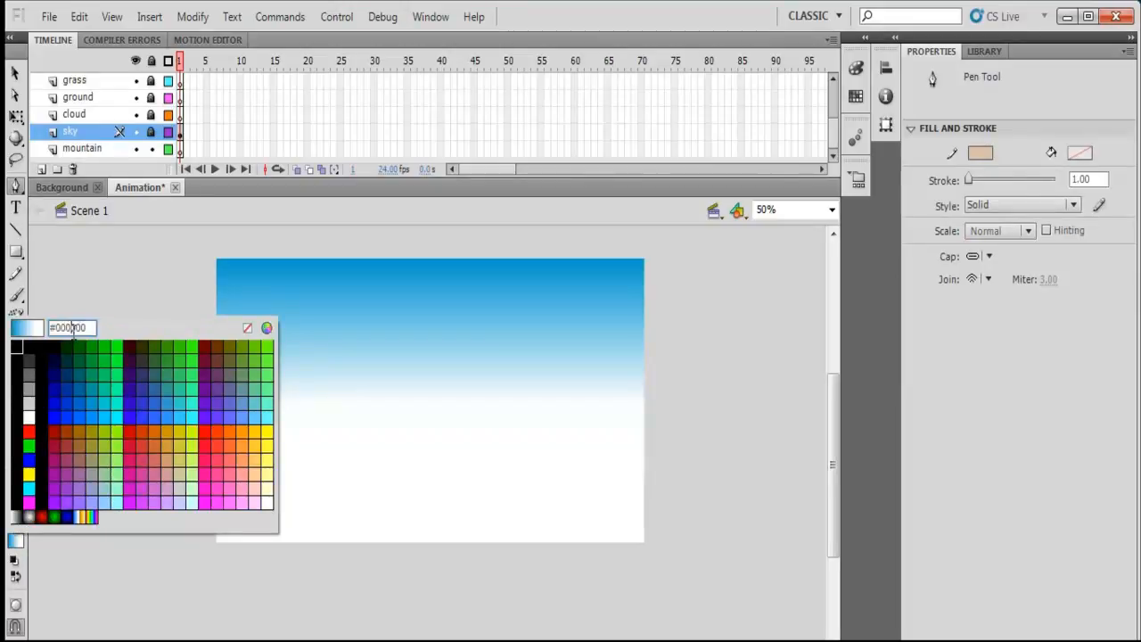
{"action": "left_click_drag", "start_coordinate": [89, 329], "coordinate": [54, 329]}
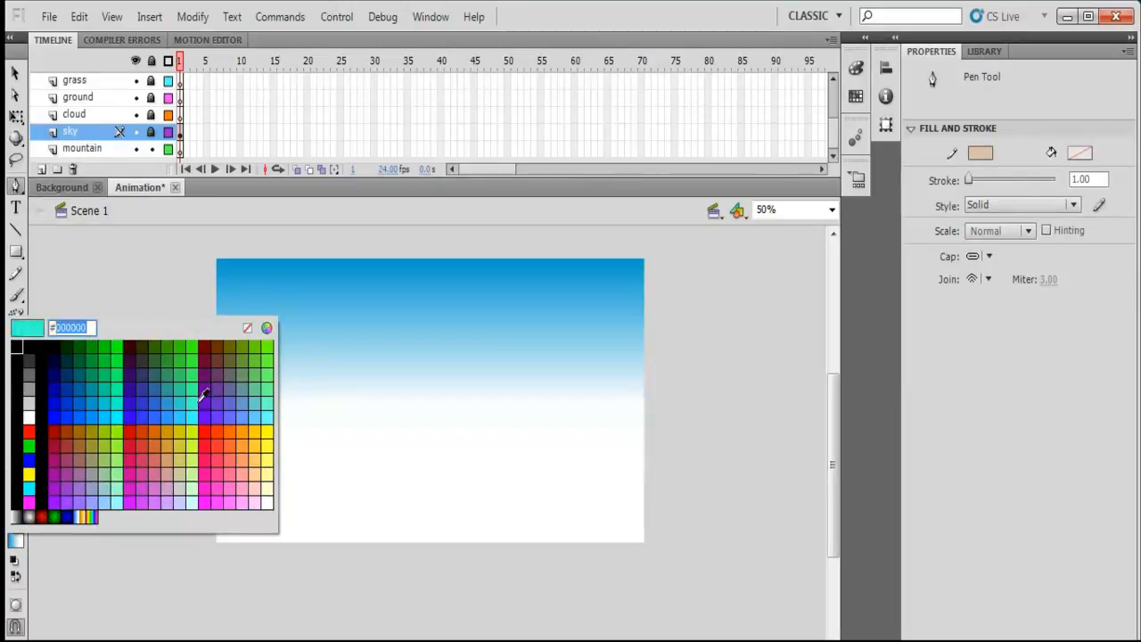
{"action": "type", "text": "4"}
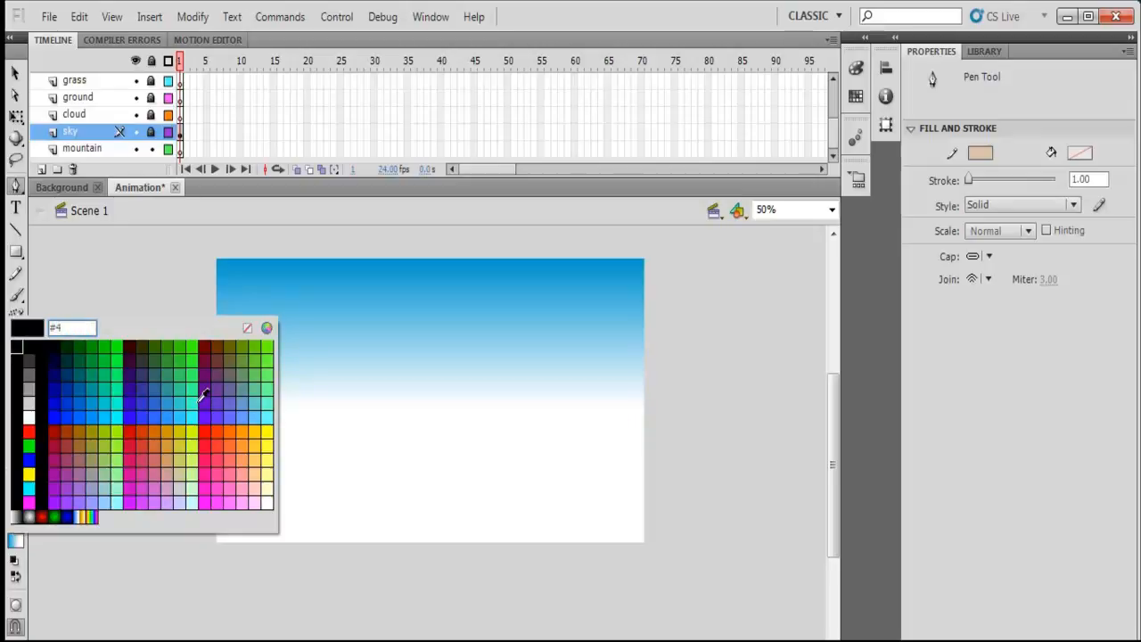
{"action": "type", "text": "31a1c"}
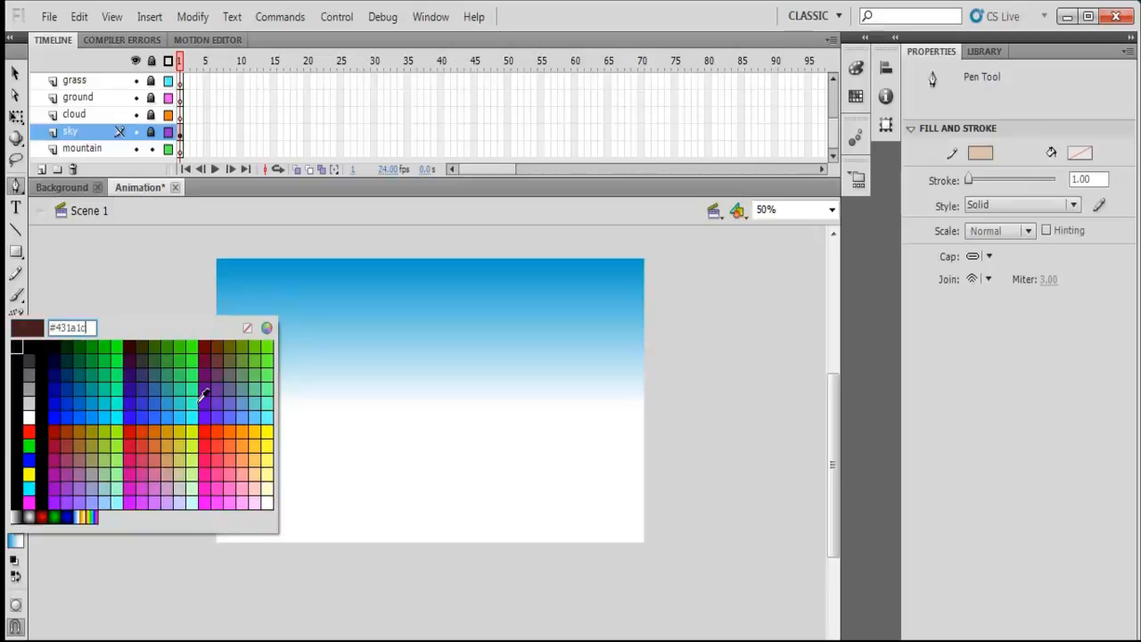
{"action": "key", "text": "Return"}
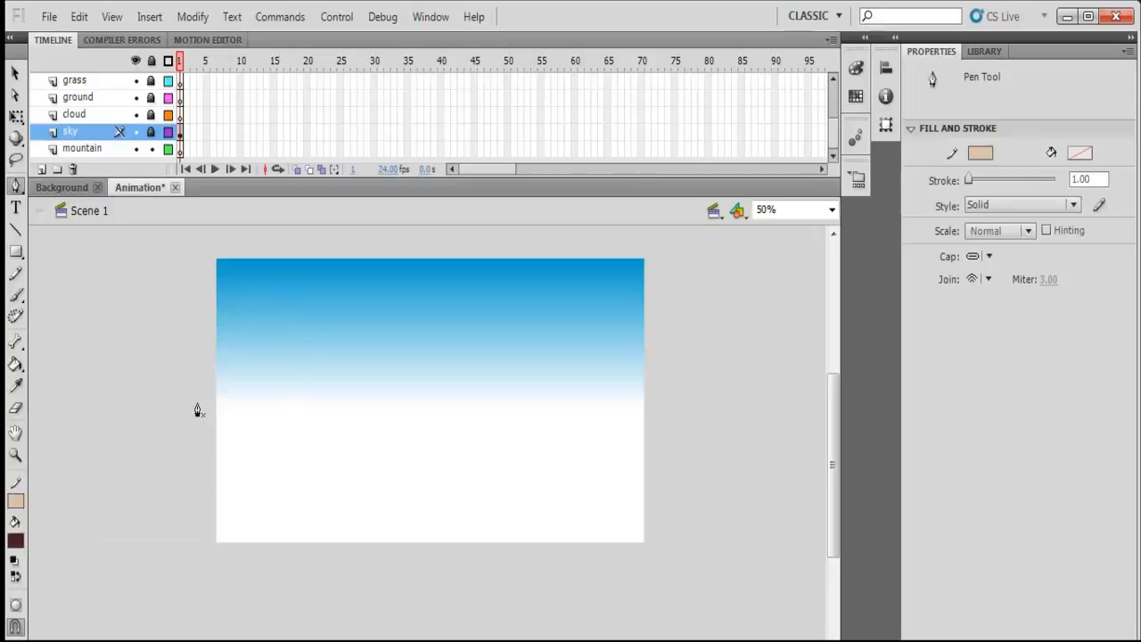
Set the Pen tool's stroke to black #000000 with a thickness of 4.
{"action": "left_click", "coordinate": [16, 501]}
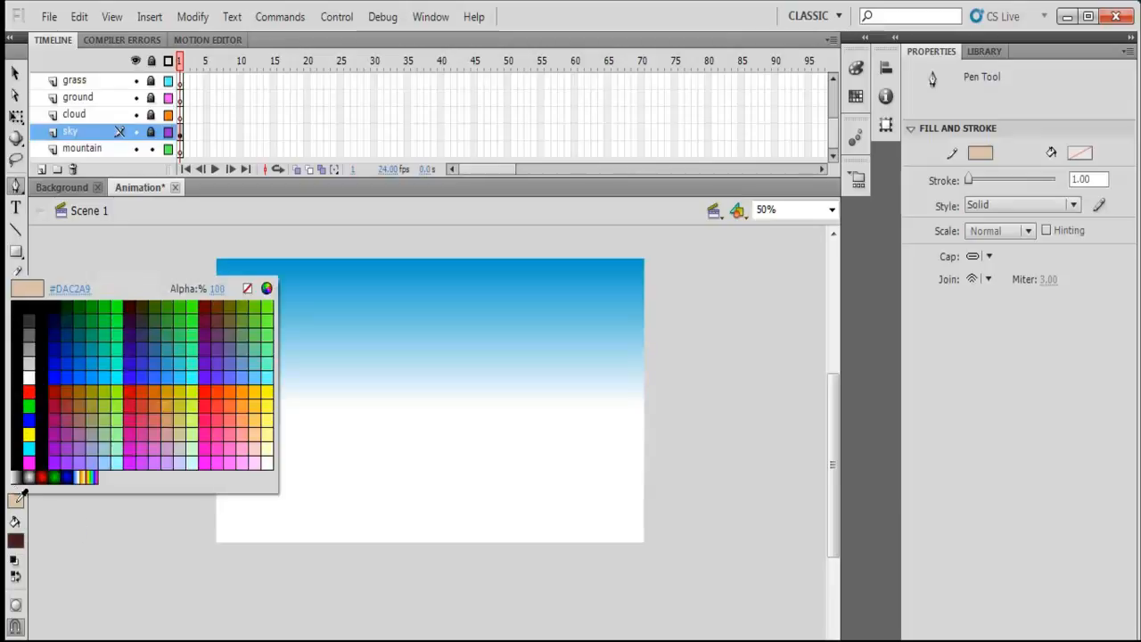
{"action": "left_click", "coordinate": [249, 290]}
{"action": "left_click", "coordinate": [20, 497]}
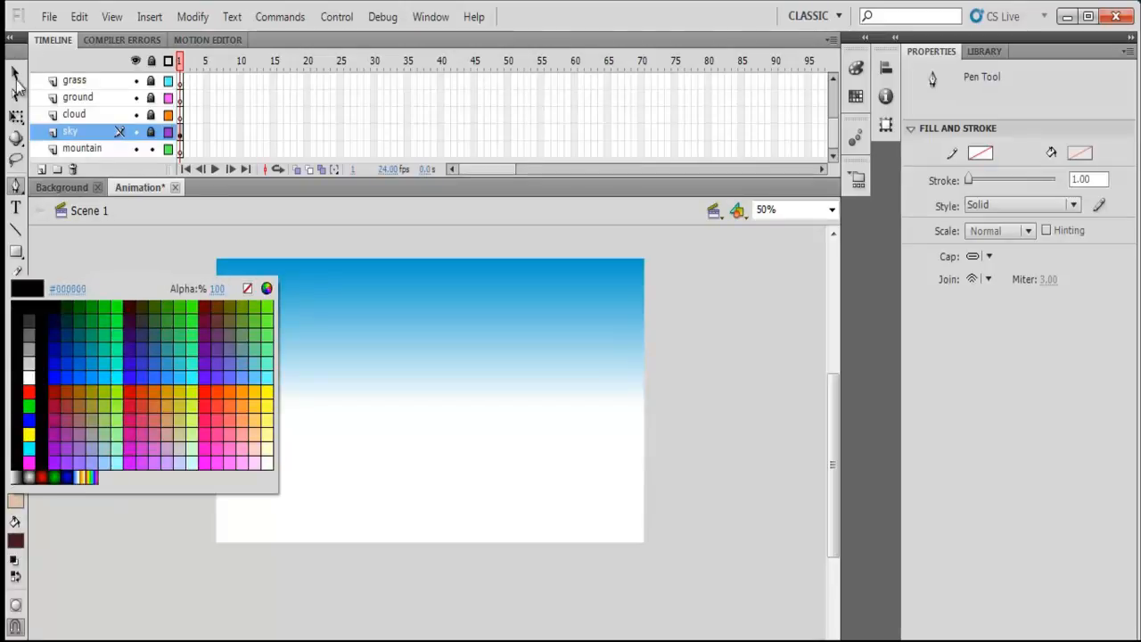
{"action": "left_click", "coordinate": [15, 73]}
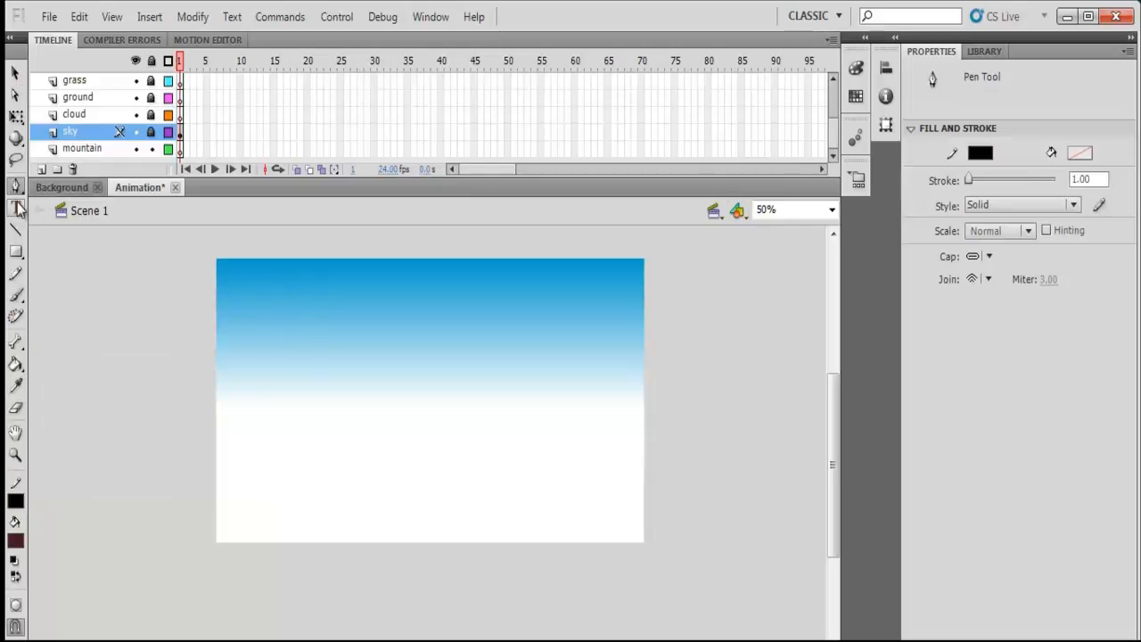
{"action": "left_click_drag", "start_coordinate": [971, 182], "coordinate": [984, 186]}
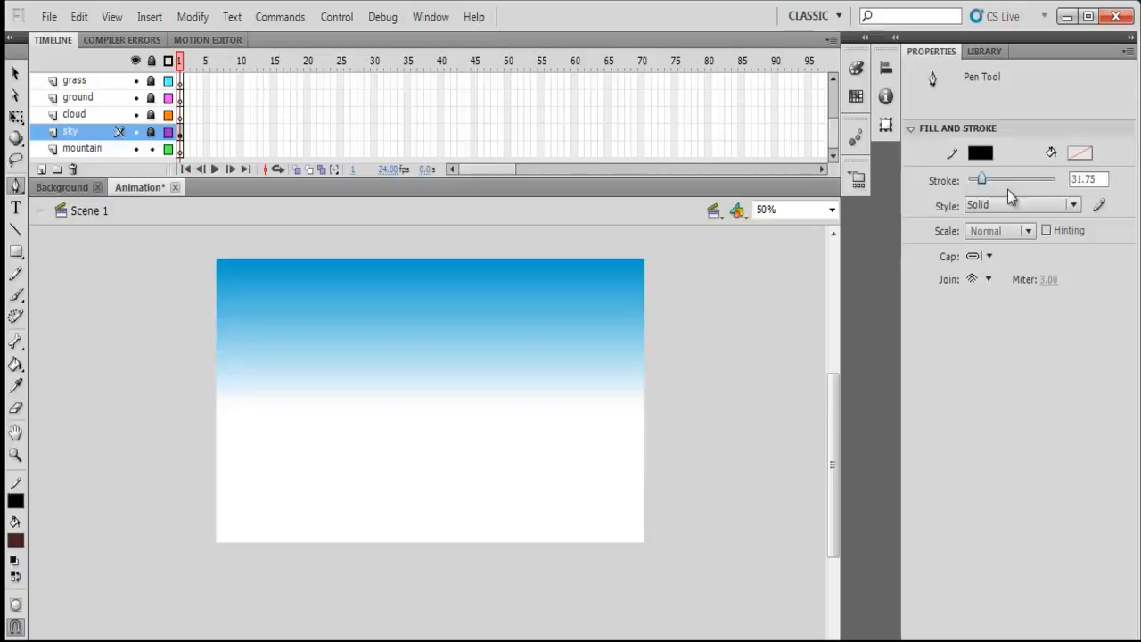
{"action": "left_click", "coordinate": [1075, 178]}
{"action": "type", "text": "4"}
{"action": "key", "text": "Return"}
Decline unlocking the sky layer and make frame 1 of the mountain layer active for drawing.
{"action": "left_click", "coordinate": [216, 439]}
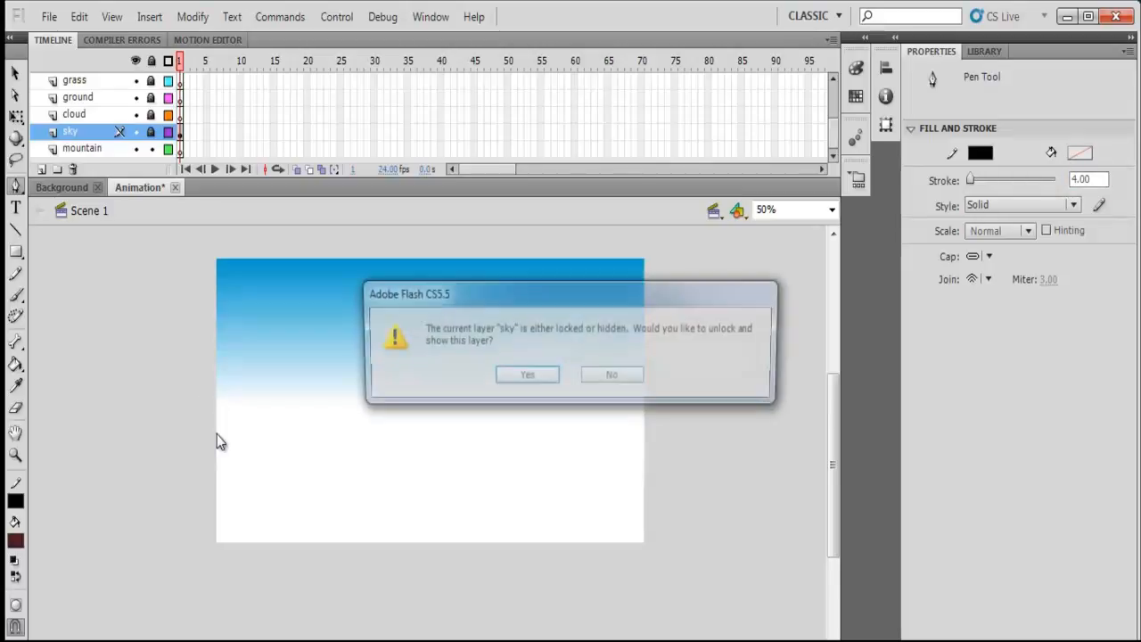
{"action": "left_click", "coordinate": [611, 377]}
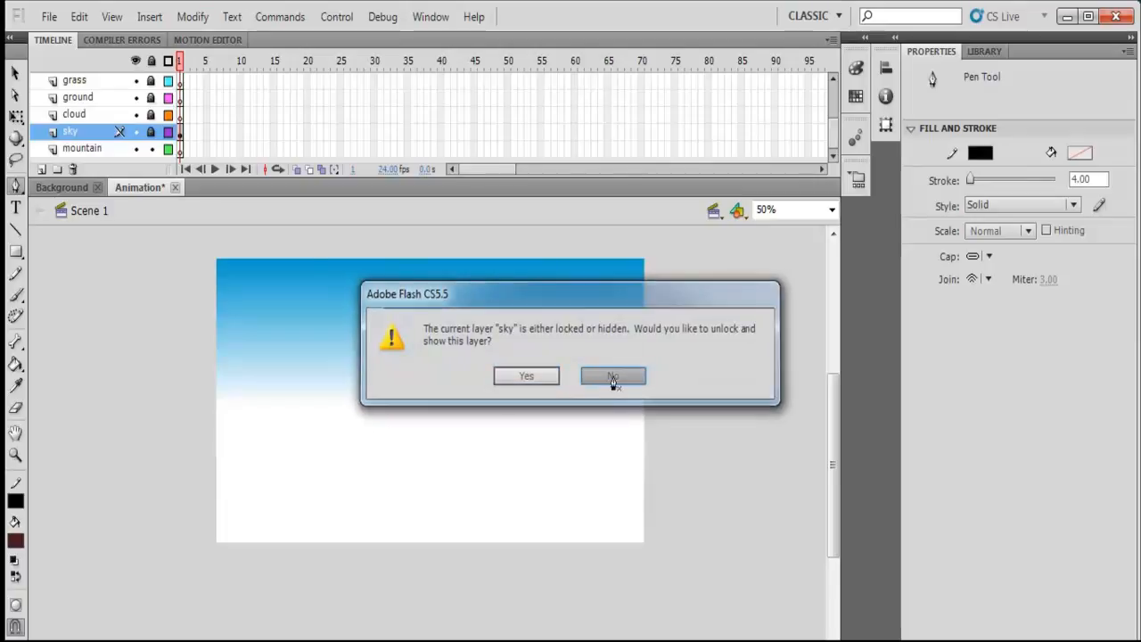
{"action": "left_click", "coordinate": [179, 148]}
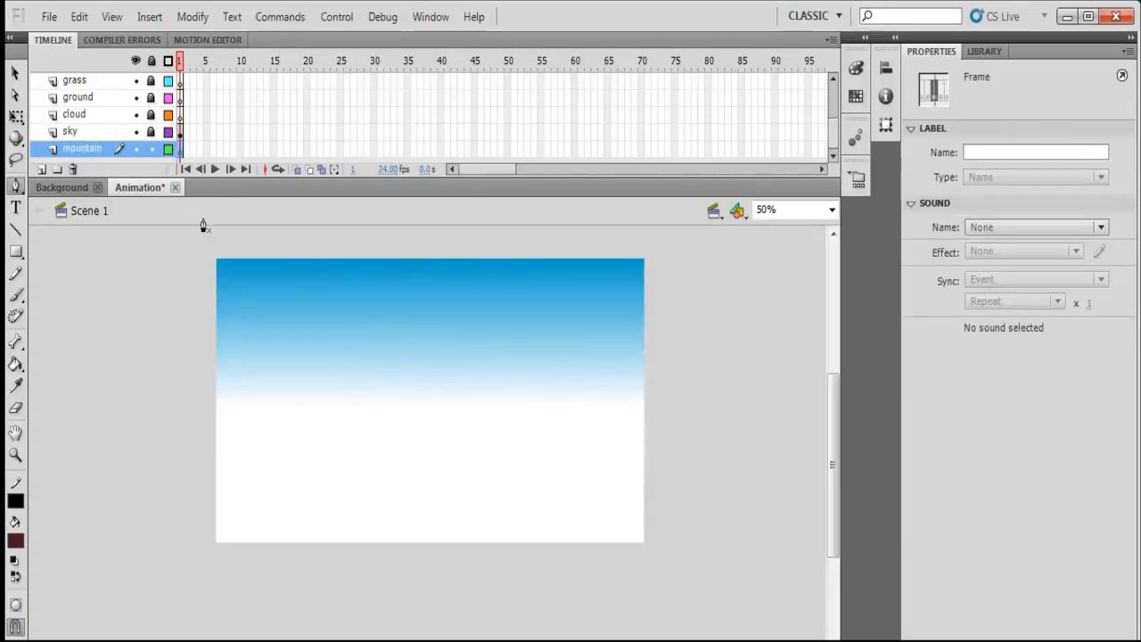
Try a slightly sloping Pen line across the full stage width on the mountain layer and undo it.
{"action": "left_click", "coordinate": [216, 427]}
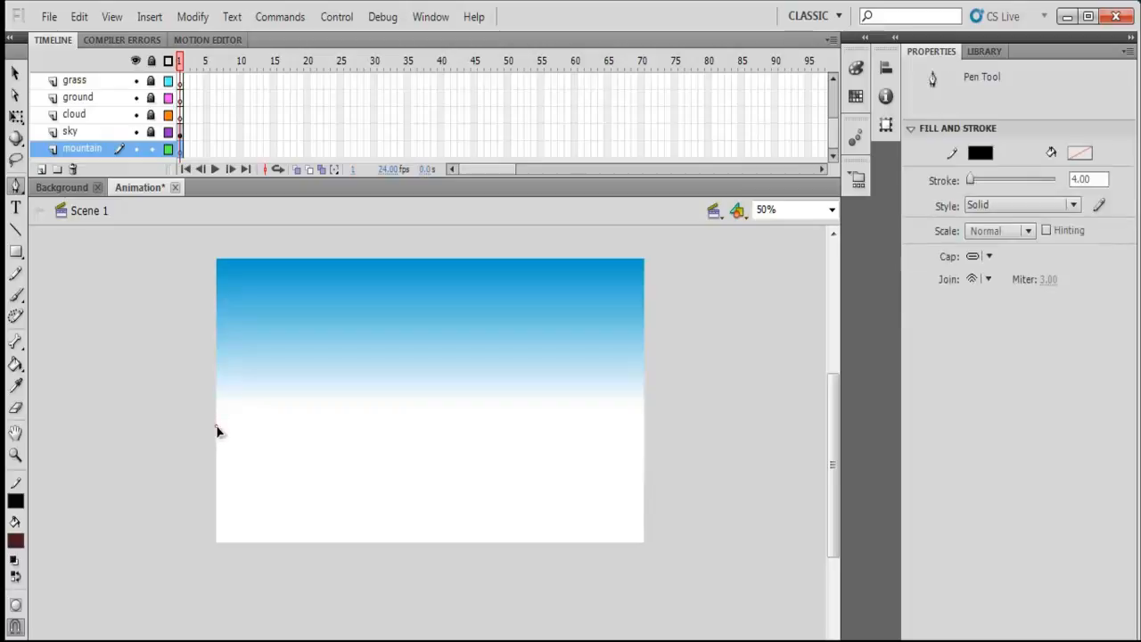
{"action": "left_click", "coordinate": [643, 439]}
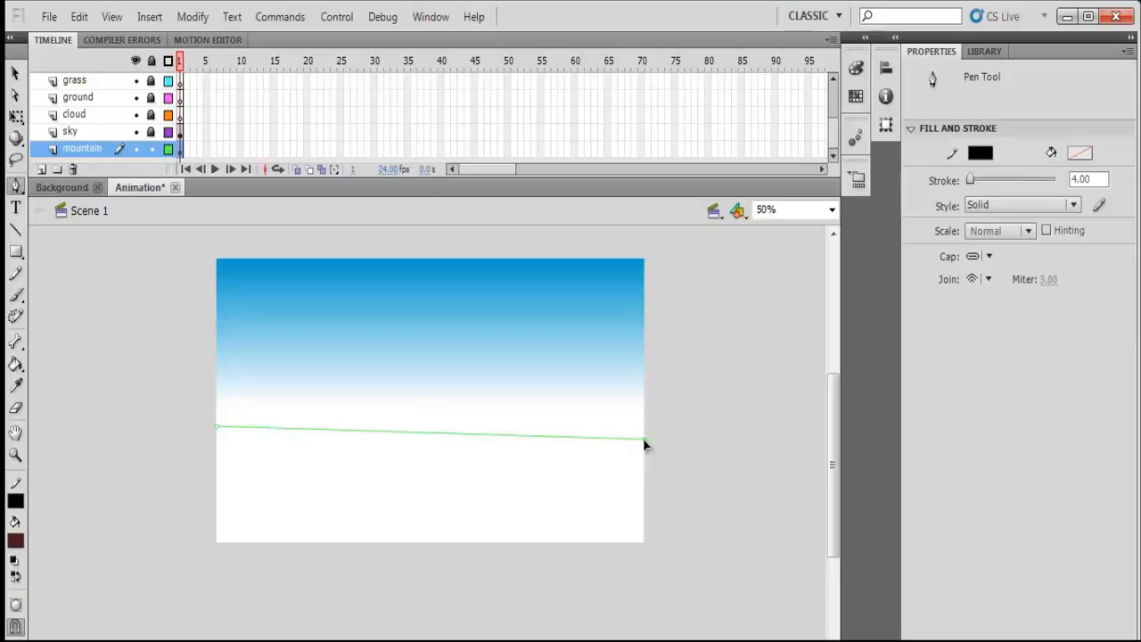
{"action": "key", "text": "ctrl+z"}
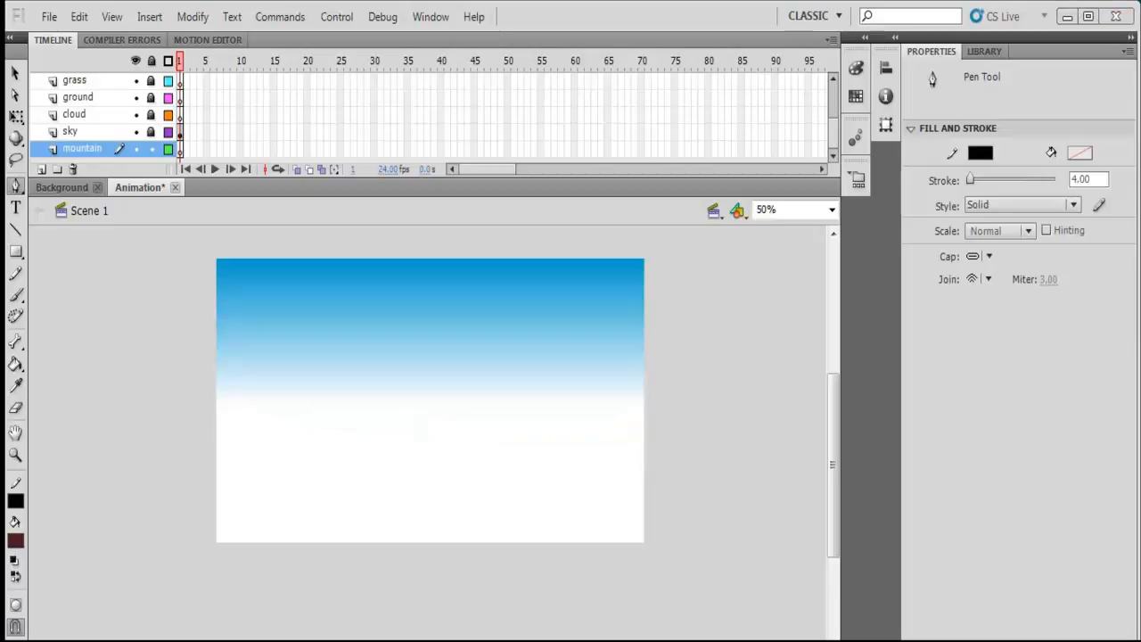
Show the grid on the stage and hide the sky layer.
{"action": "key", "text": "v"}
{"action": "right_click", "coordinate": [559, 524]}
{"action": "mouse_move", "coordinate": [606, 412]}
{"action": "left_click", "coordinate": [782, 413]}
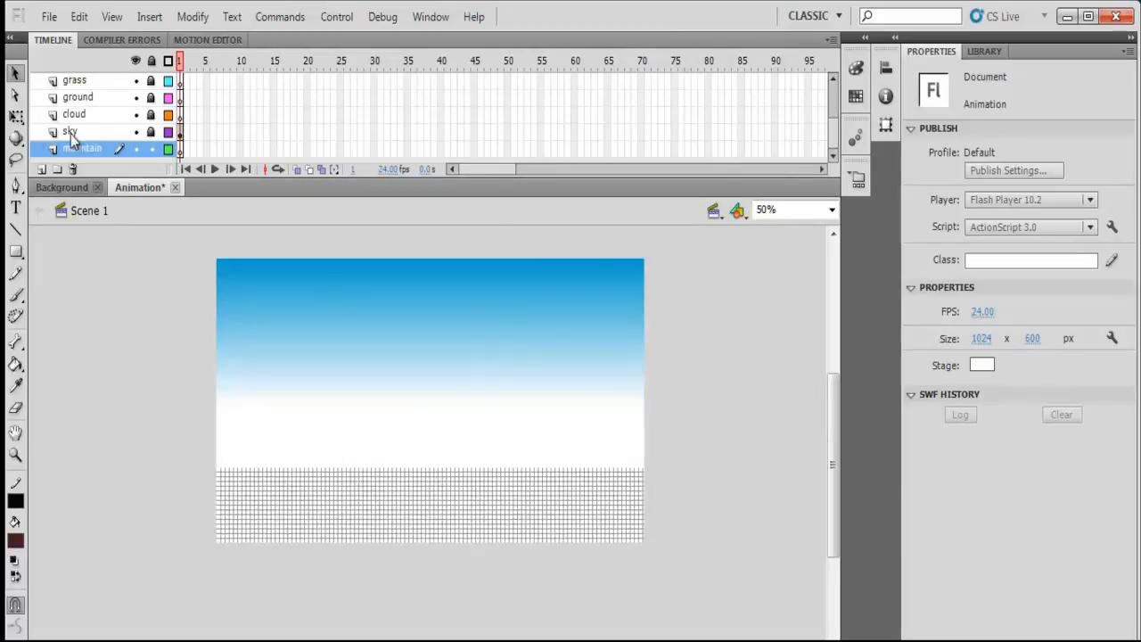
{"action": "left_click", "coordinate": [135, 132]}
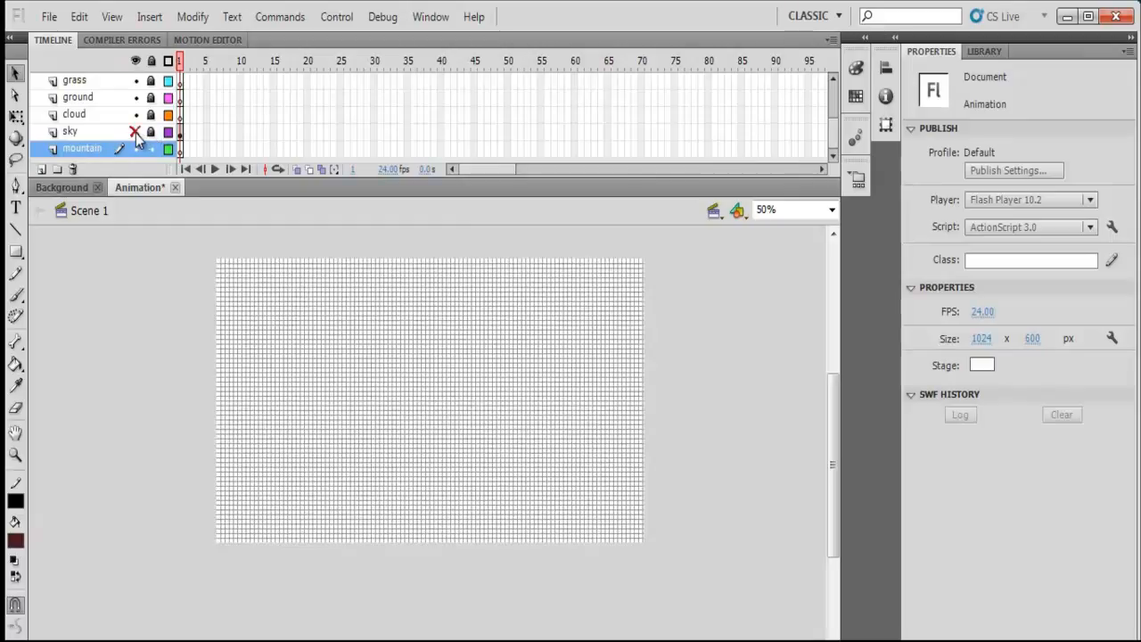
{"action": "left_click", "coordinate": [135, 132]}
{"action": "left_click", "coordinate": [135, 132]}
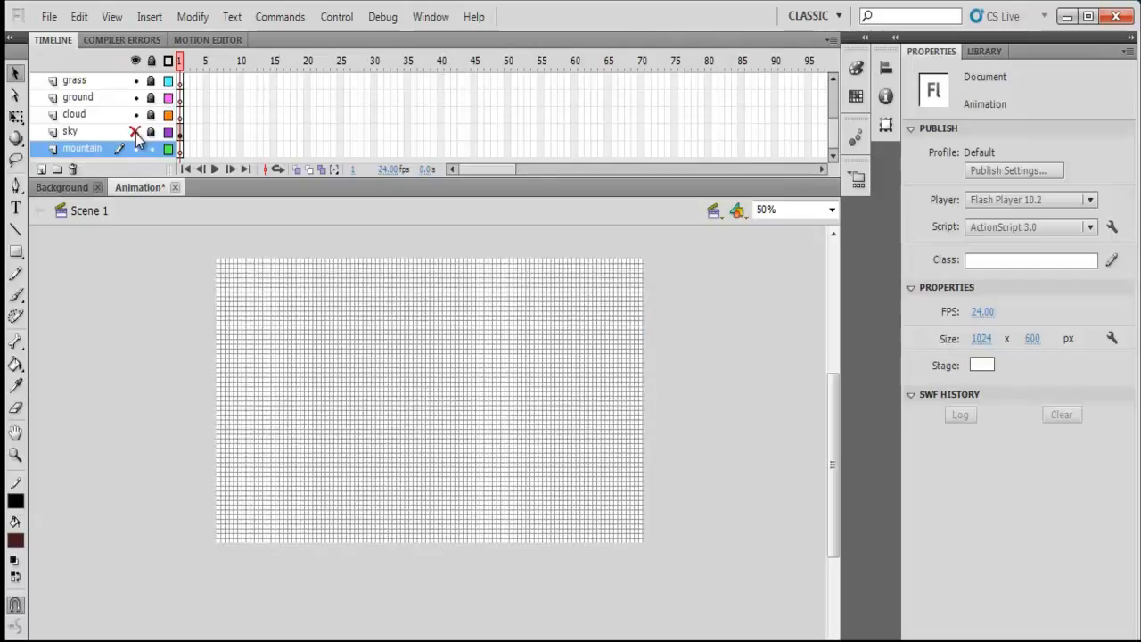
Draw a white horizontal Pen line about 1018 px wide across the mountain layer at about Y 336 and break it apart.
{"action": "left_click", "coordinate": [16, 186]}
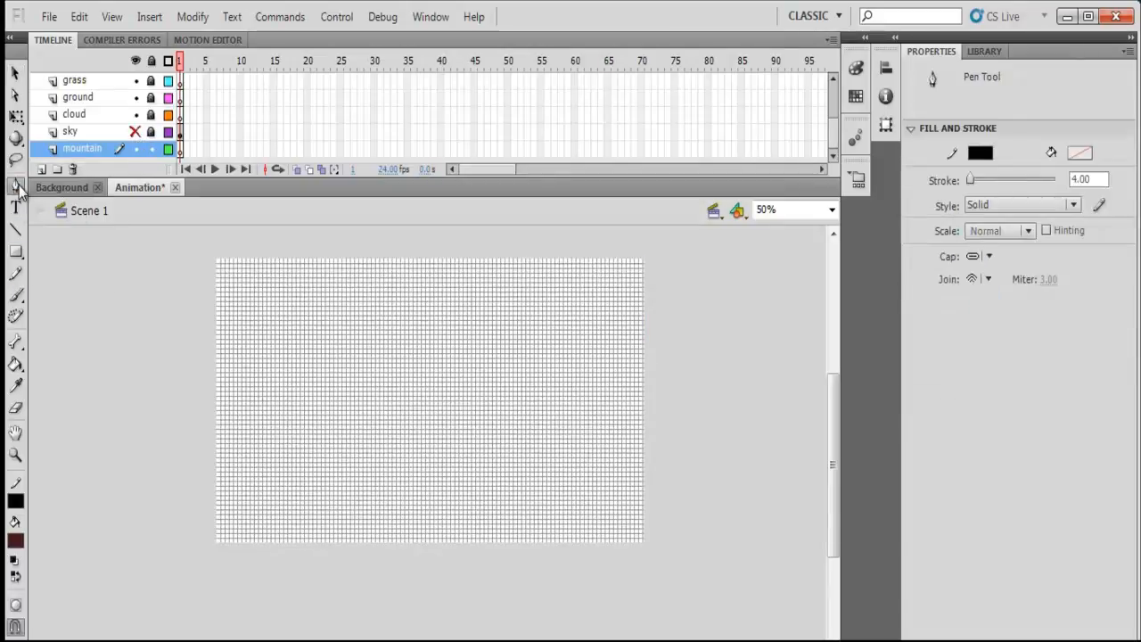
{"action": "left_click", "coordinate": [16, 499]}
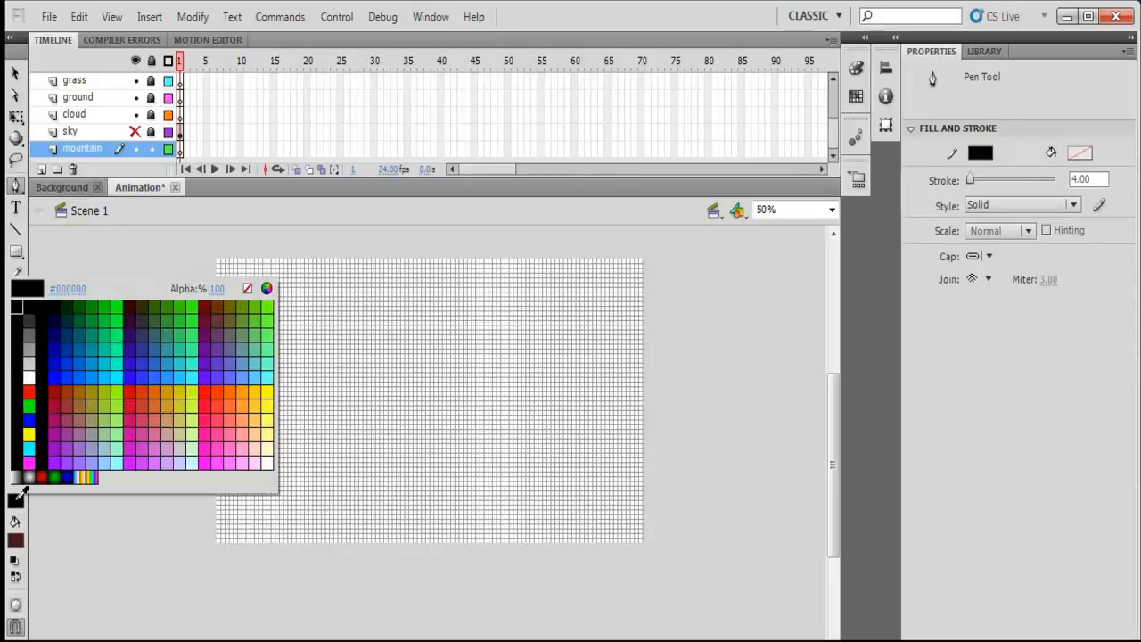
{"action": "left_click", "coordinate": [270, 461]}
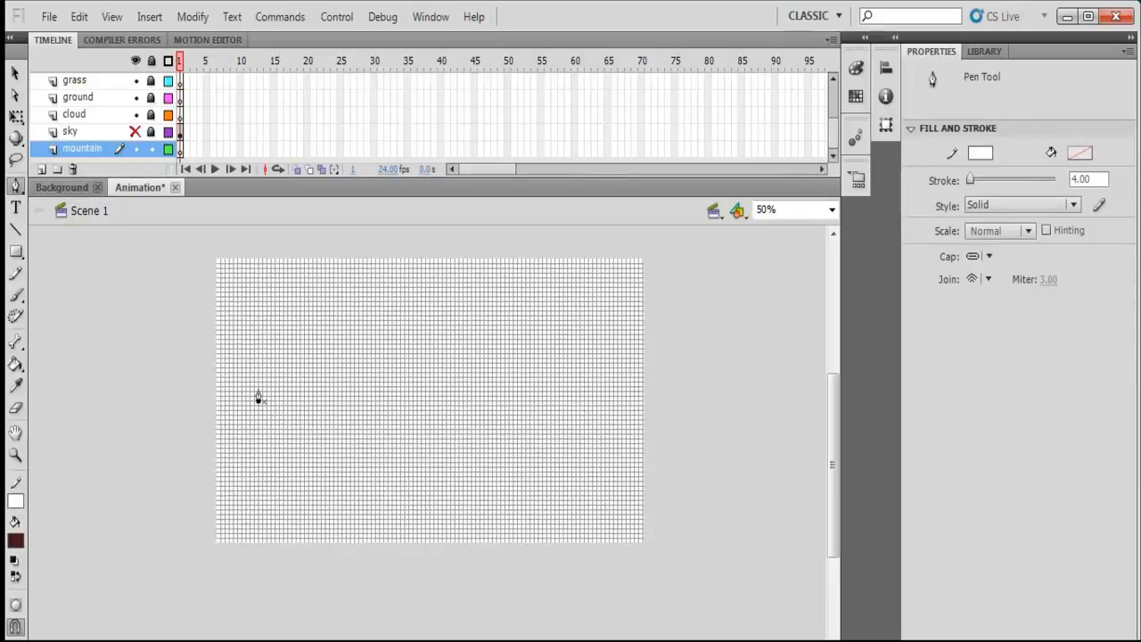
{"action": "left_click", "coordinate": [216, 419]}
{"action": "left_click", "coordinate": [642, 419]}
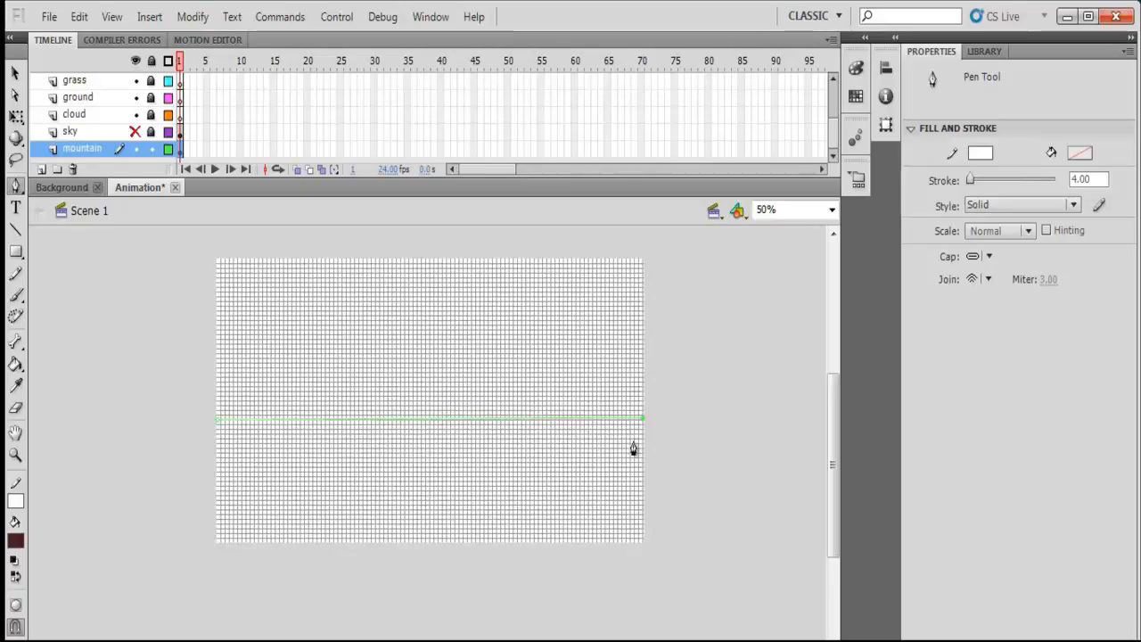
{"action": "key", "text": "Escape"}
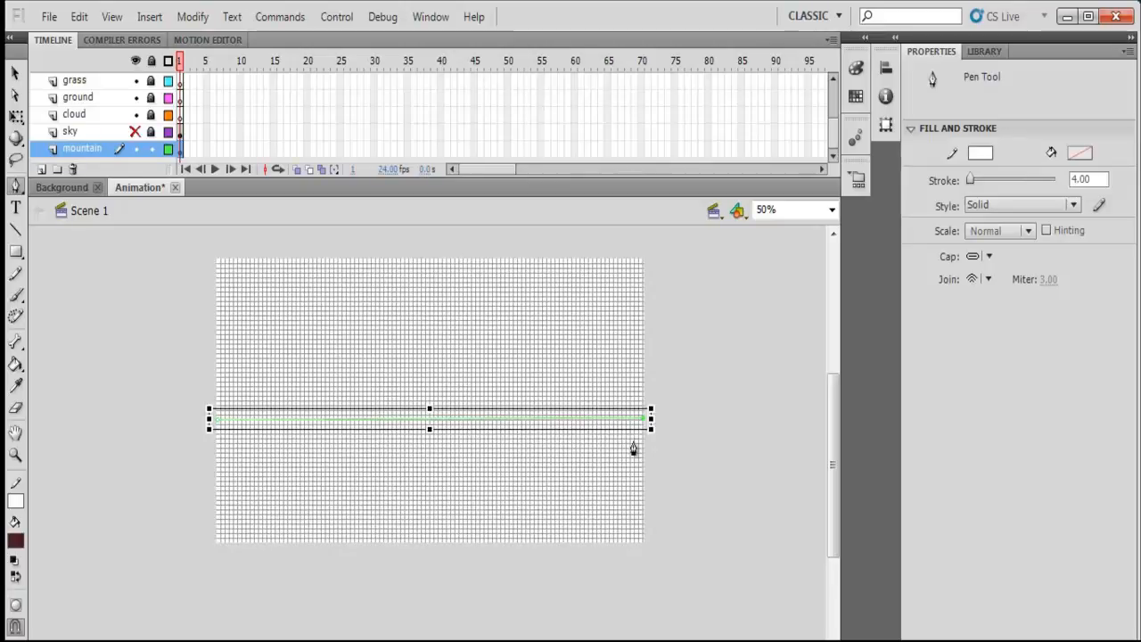
{"action": "key", "text": "ctrl+b"}
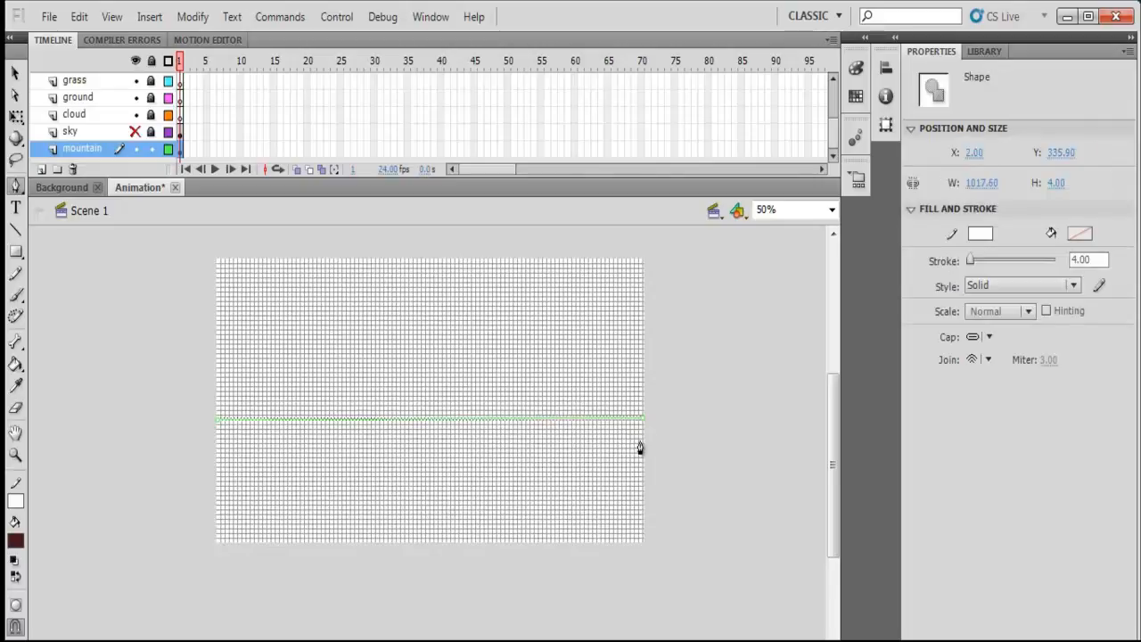
Undo the break-apart and the horizontal Pen line on the mountain layer.
{"action": "key", "text": "ctrl+z"}
{"action": "key", "text": "ctrl+z"}
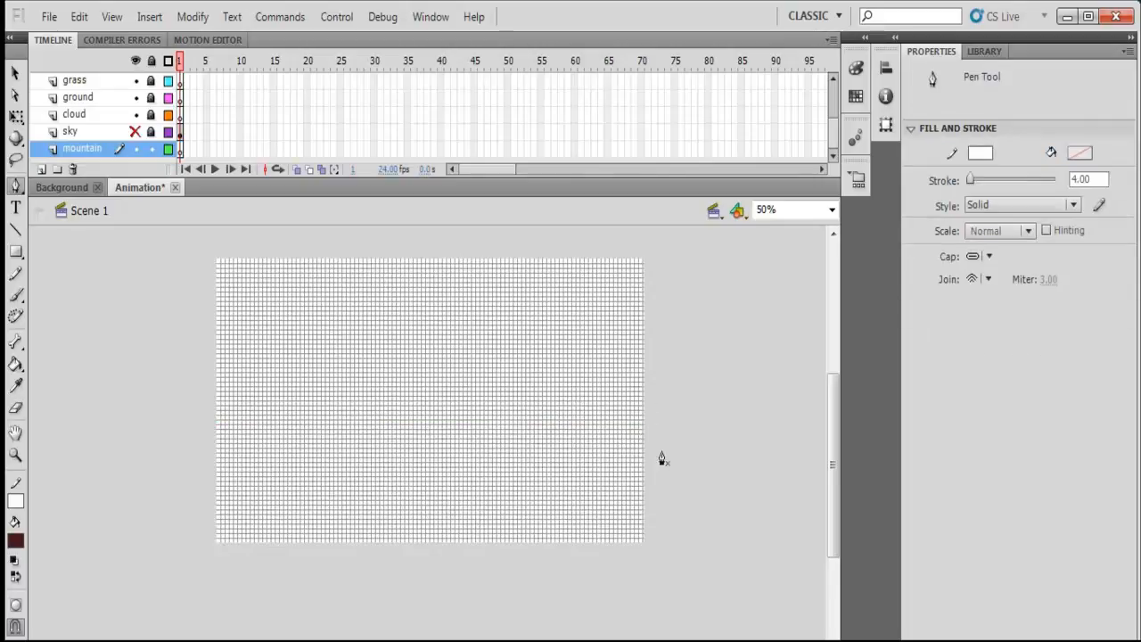
{"action": "key", "text": "v"}
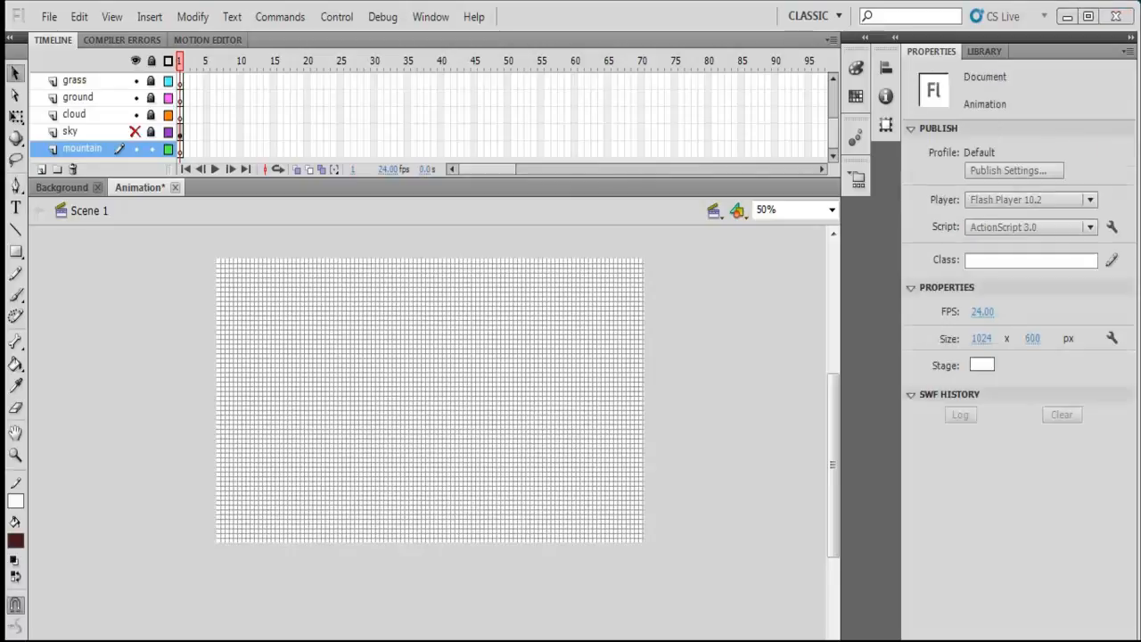
Set the grid spacing to 20 px horizontally and 20 px vertically.
{"action": "right_click", "coordinate": [386, 473]}
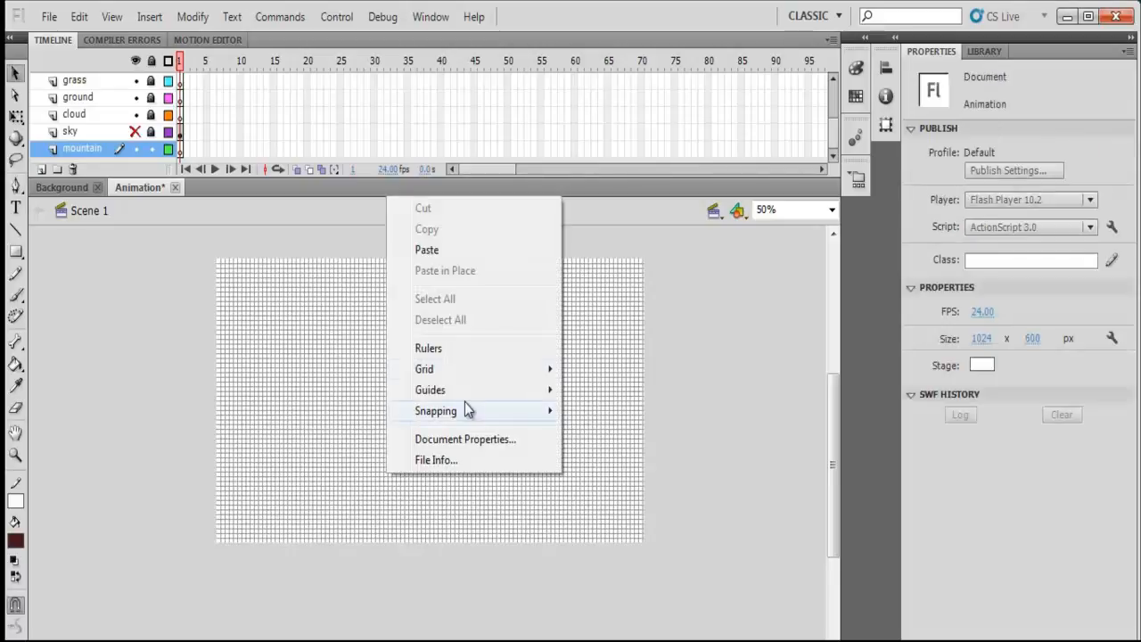
{"action": "mouse_move", "coordinate": [461, 367]}
{"action": "left_click", "coordinate": [627, 393]}
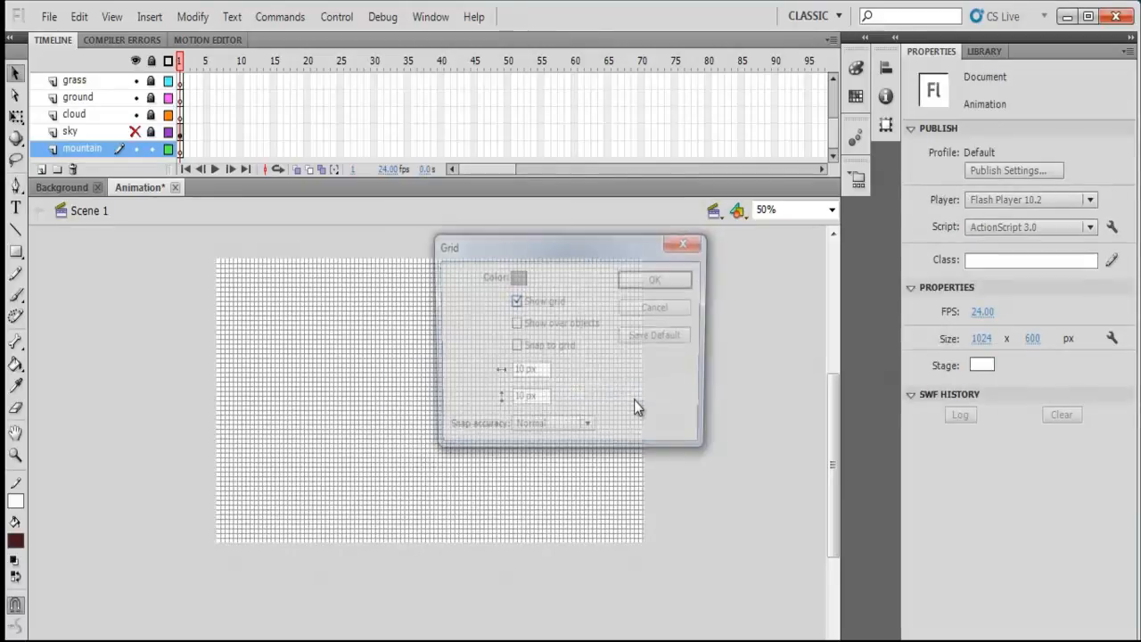
{"action": "double_click", "coordinate": [522, 372]}
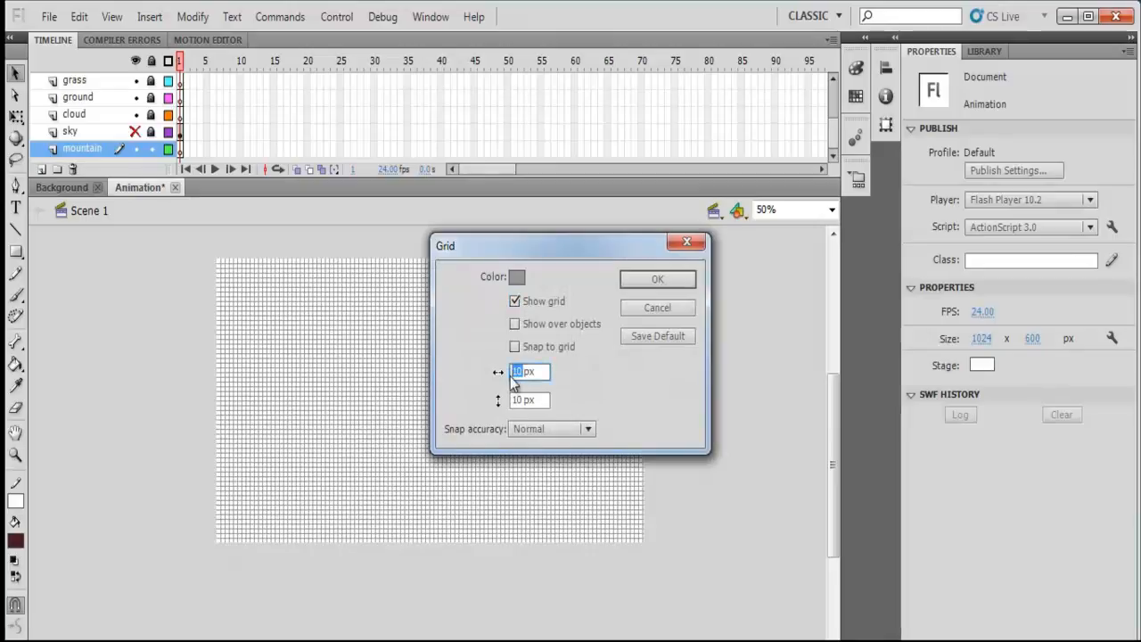
{"action": "type", "text": "20"}
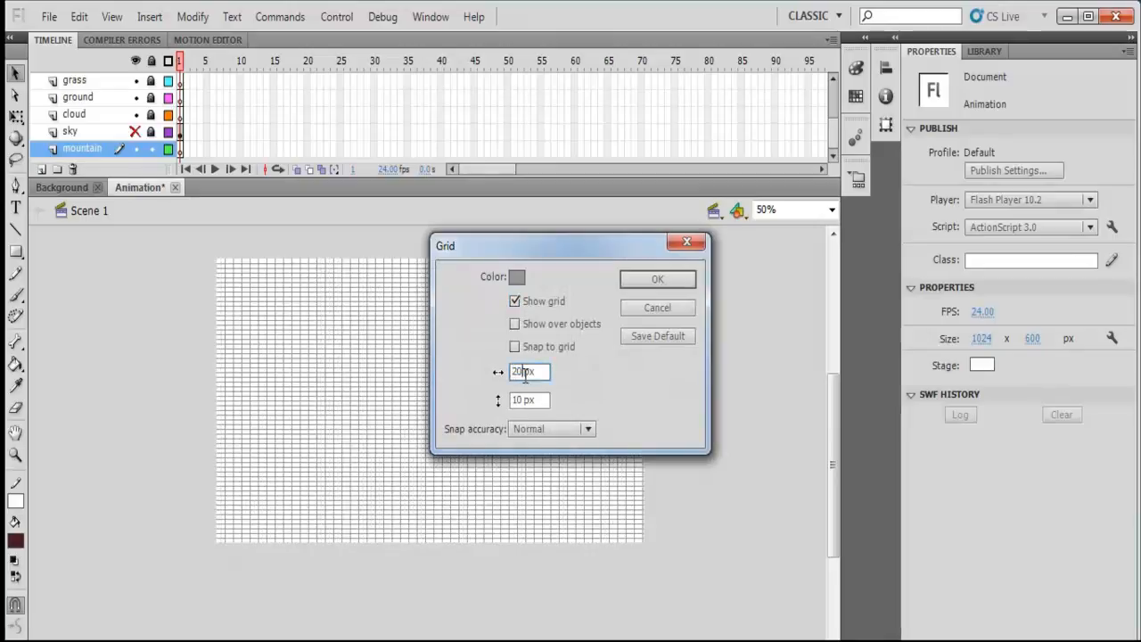
{"action": "left_click_drag", "start_coordinate": [526, 400], "coordinate": [502, 401]}
{"action": "type", "text": "20"}
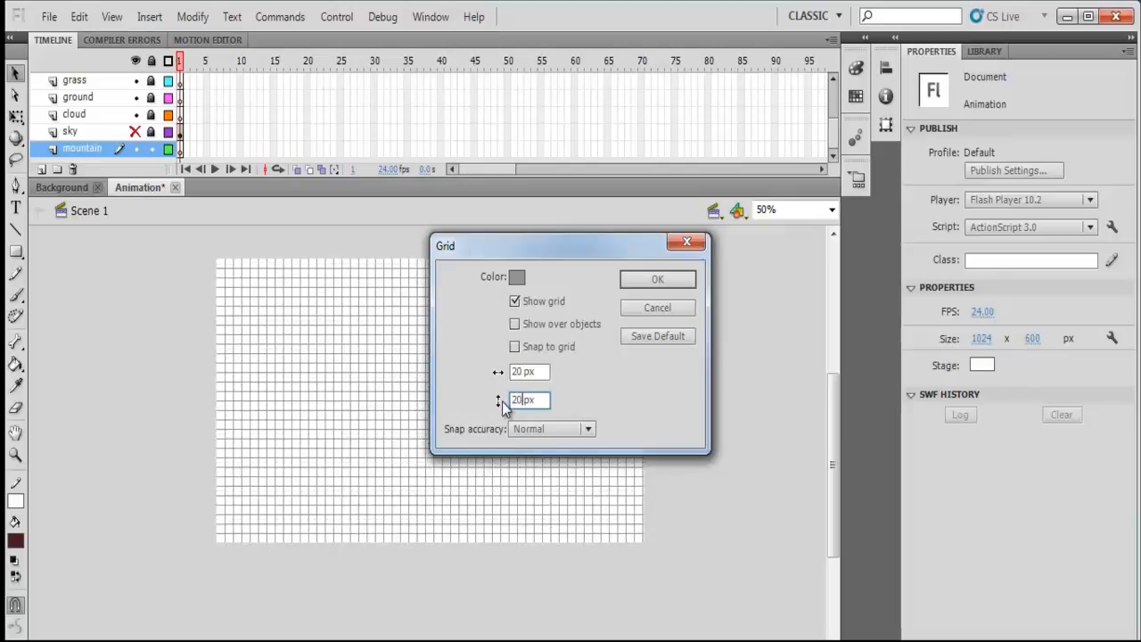
{"action": "left_click", "coordinate": [666, 278]}
Start the mountain outline with a Pen baseline across the full stage width and a short vertical segment up the stage's right edge.
{"action": "left_click", "coordinate": [15, 184]}
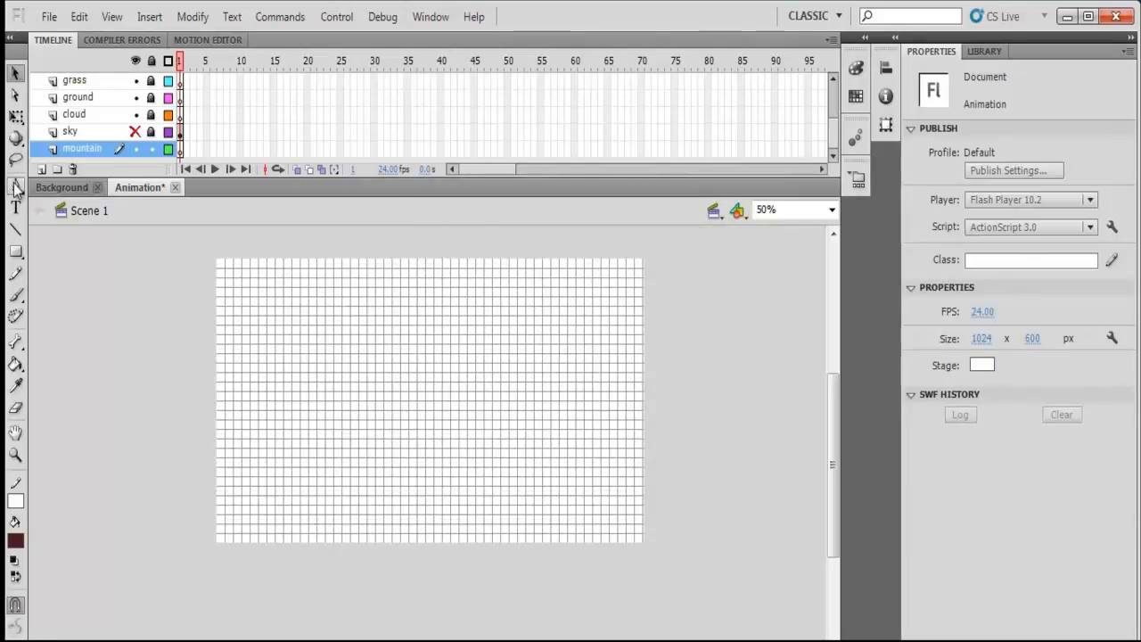
{"action": "left_click", "coordinate": [215, 431]}
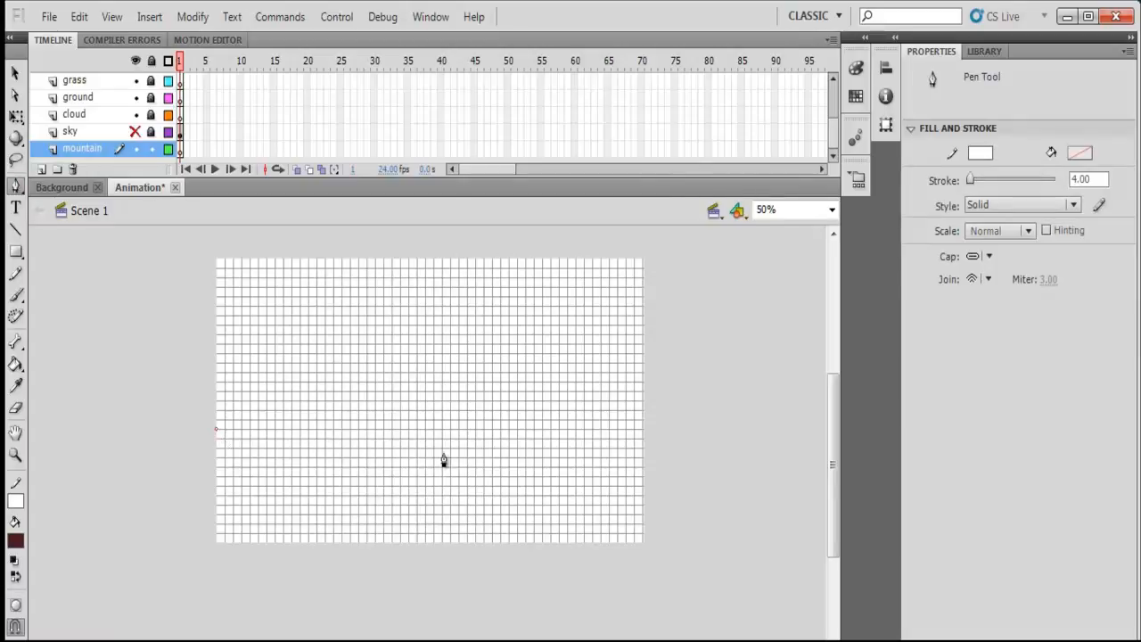
{"action": "left_click", "coordinate": [643, 428]}
{"action": "left_click", "coordinate": [643, 401]}
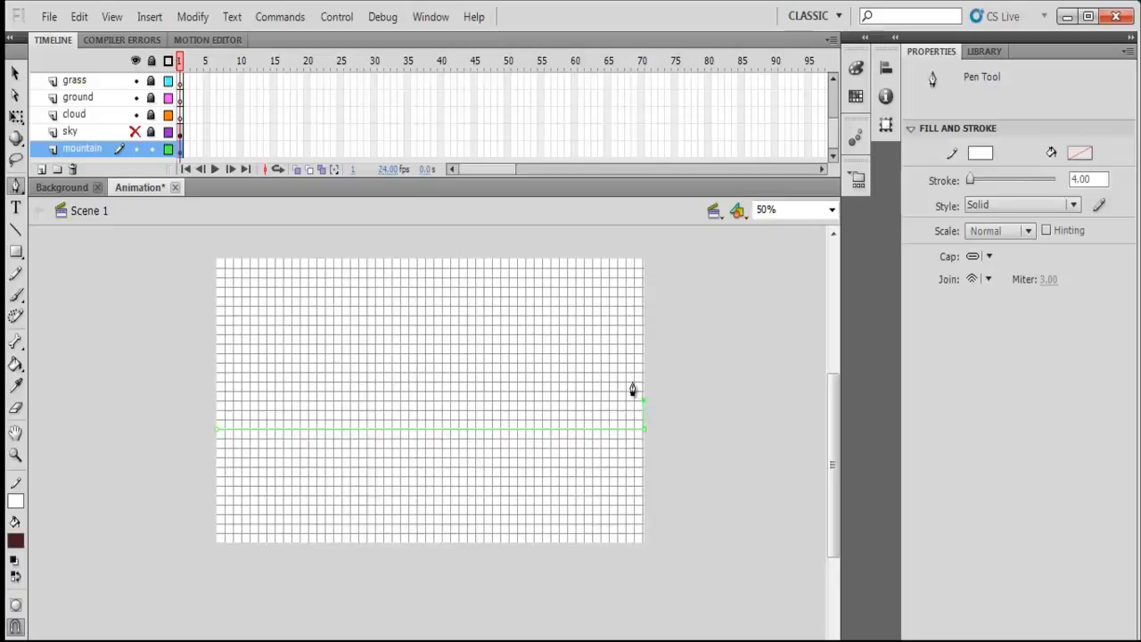
Continue the Pen outline over a tall rounded mountain at the stage's right side and down into the valley beside it.
{"action": "left_click", "coordinate": [631, 383]}
{"action": "left_click", "coordinate": [611, 321]}
{"action": "left_click", "coordinate": [592, 312]}
{"action": "left_click", "coordinate": [578, 297]}
{"action": "left_click", "coordinate": [563, 295]}
{"action": "left_click", "coordinate": [558, 304]}
{"action": "left_click", "coordinate": [547, 317]}
{"action": "left_click", "coordinate": [542, 335]}
{"action": "left_click", "coordinate": [532, 356]}
{"action": "left_click", "coordinate": [526, 365]}
{"action": "left_click", "coordinate": [523, 387]}
{"action": "left_click", "coordinate": [505, 407]}
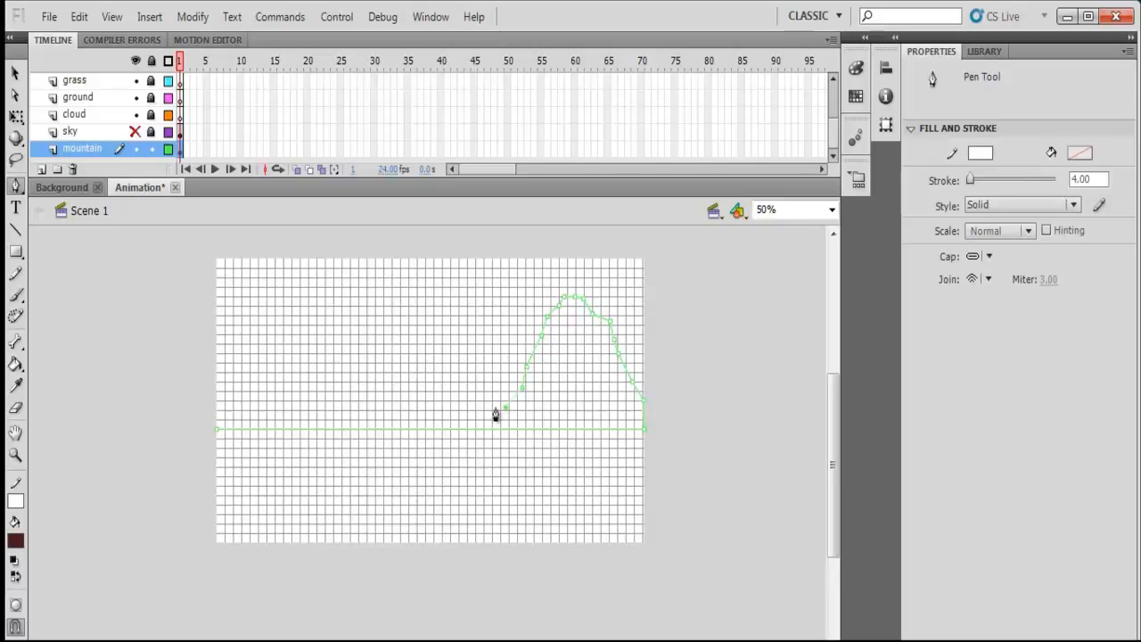
Continue the Pen outline leftward over a flat-topped middle mountain and down into a narrow valley.
{"action": "left_click", "coordinate": [473, 366]}
{"action": "left_click", "coordinate": [469, 331]}
{"action": "left_click", "coordinate": [465, 299]}
{"action": "left_click", "coordinate": [440, 288]}
{"action": "left_click", "coordinate": [429, 286]}
{"action": "left_click", "coordinate": [416, 290]}
{"action": "left_click", "coordinate": [401, 324]}
{"action": "left_click", "coordinate": [400, 334]}
{"action": "left_click", "coordinate": [389, 362]}
{"action": "left_click", "coordinate": [380, 386]}
{"action": "left_click", "coordinate": [378, 398]}
Outline a small flat peak and the tallest mountain at the stage's left side, then close the path at the baseline's start.
{"action": "left_click", "coordinate": [366, 362]}
{"action": "left_click", "coordinate": [358, 331]}
{"action": "left_click", "coordinate": [342, 331]}
{"action": "left_click", "coordinate": [340, 379]}
{"action": "left_click", "coordinate": [335, 387]}
{"action": "left_click", "coordinate": [320, 389]}
{"action": "left_click", "coordinate": [310, 331]}
{"action": "left_click", "coordinate": [296, 294]}
{"action": "left_click", "coordinate": [286, 271]}
{"action": "left_click", "coordinate": [276, 271]}
{"action": "left_click", "coordinate": [263, 279]}
{"action": "left_click_drag", "start_coordinate": [252, 284], "coordinate": [239, 300]}
{"action": "left_click", "coordinate": [217, 328]}
{"action": "left_click", "coordinate": [217, 432]}
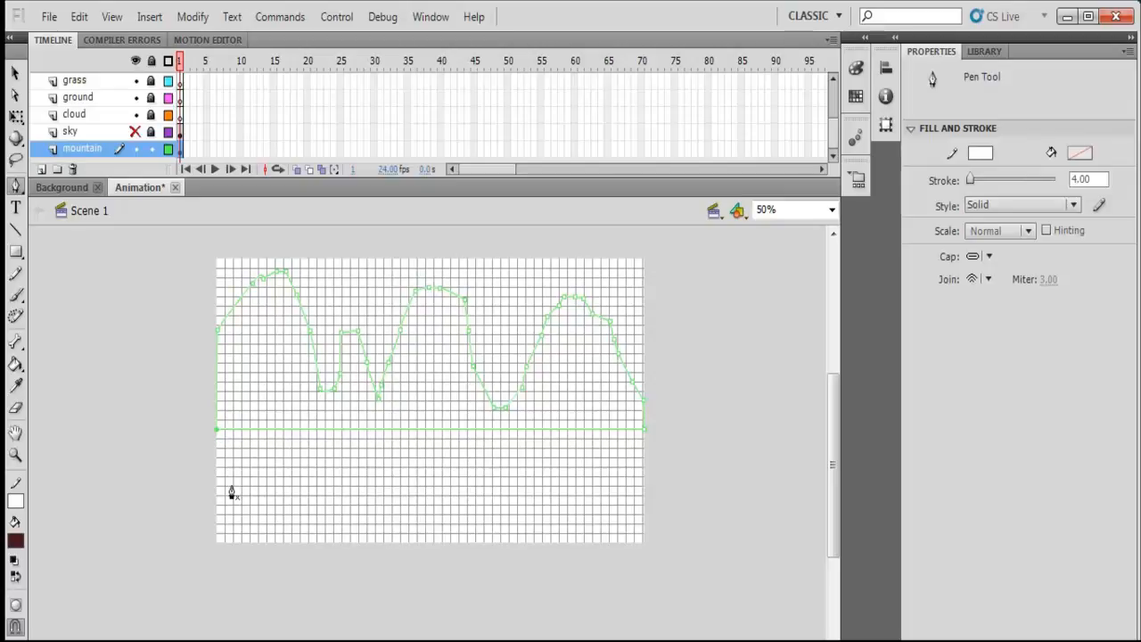
Fill the closed mountain outline with the dark brown colour using the Paint Bucket.
{"action": "left_click", "coordinate": [16, 365]}
{"action": "left_click", "coordinate": [267, 322]}
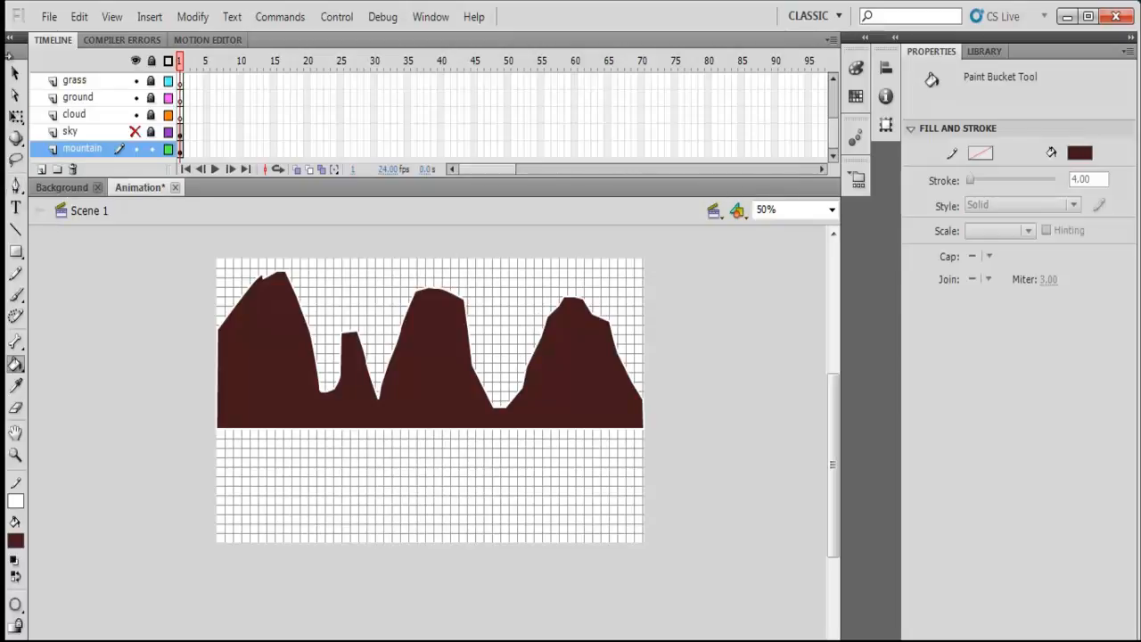
{"action": "left_click", "coordinate": [15, 74]}
Draw a small peak with the Pen in the valley between the middle and right mountains and fill it dark brown.
{"action": "left_click", "coordinate": [15, 187]}
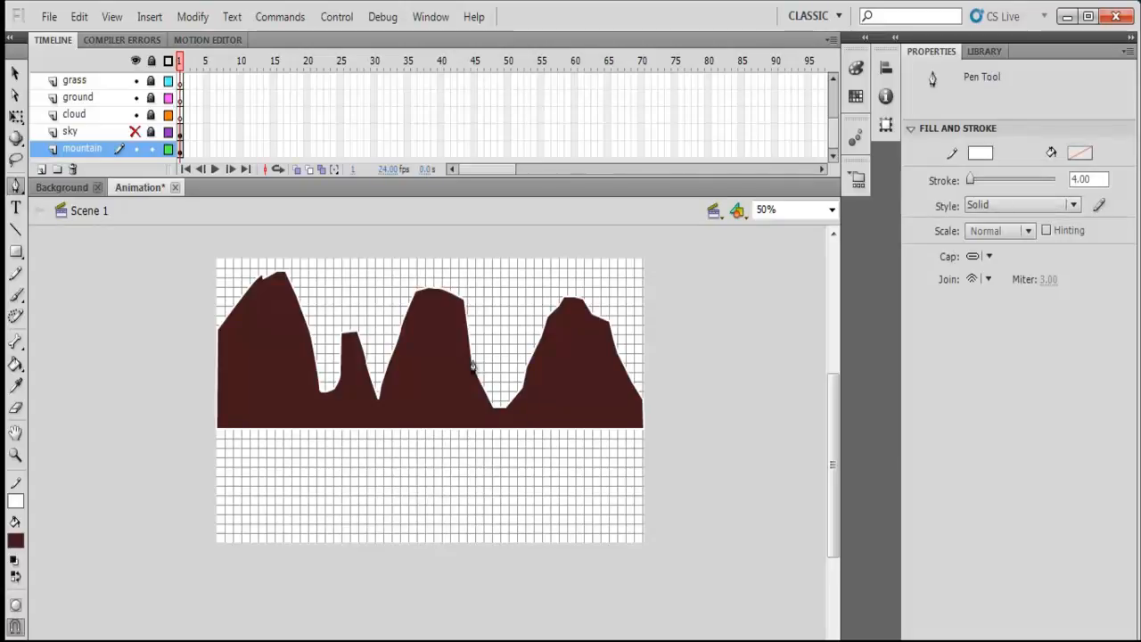
{"action": "left_click", "coordinate": [492, 414]}
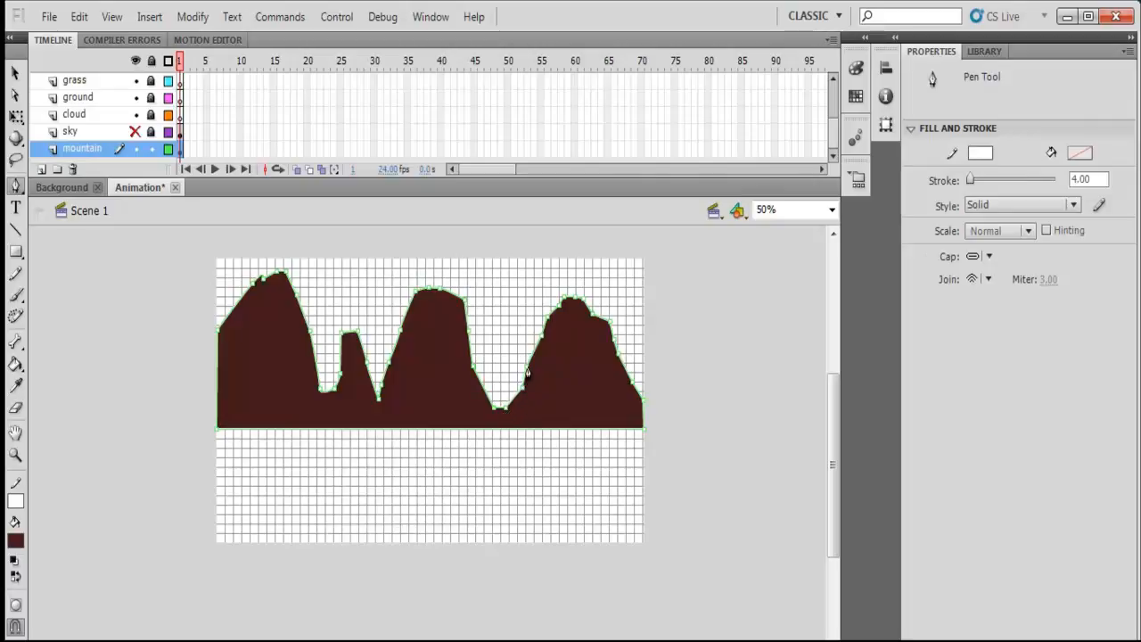
{"action": "left_click", "coordinate": [508, 326]}
{"action": "left_click", "coordinate": [495, 319]}
{"action": "left_click", "coordinate": [487, 331]}
{"action": "left_click", "coordinate": [481, 347]}
{"action": "left_click", "coordinate": [472, 366]}
{"action": "left_click", "coordinate": [15, 364]}
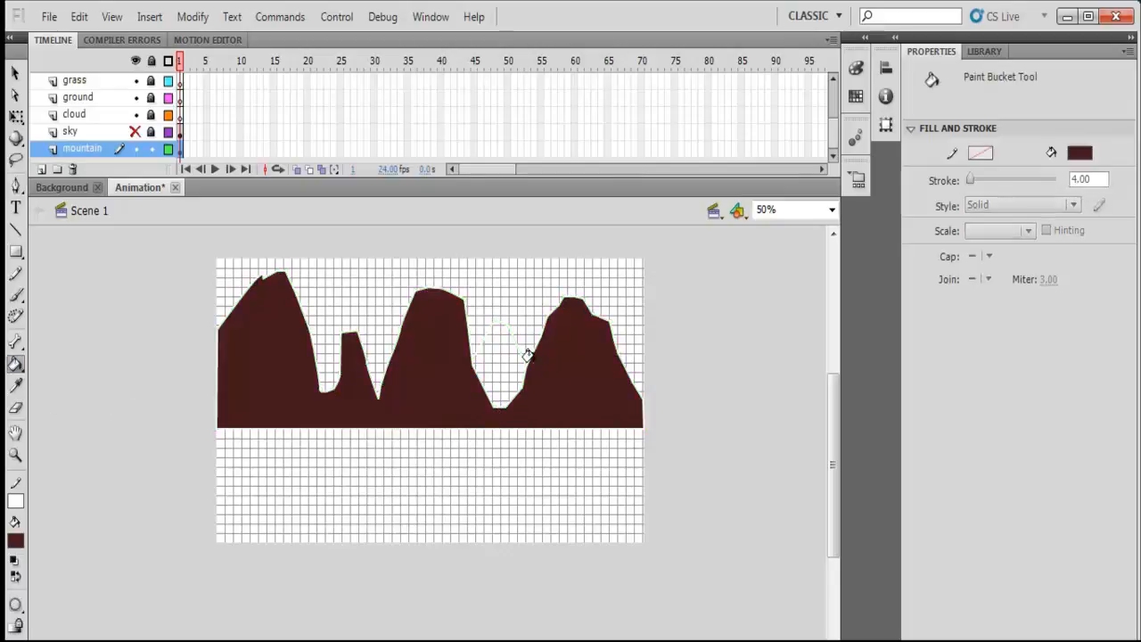
{"action": "left_click", "coordinate": [504, 353]}
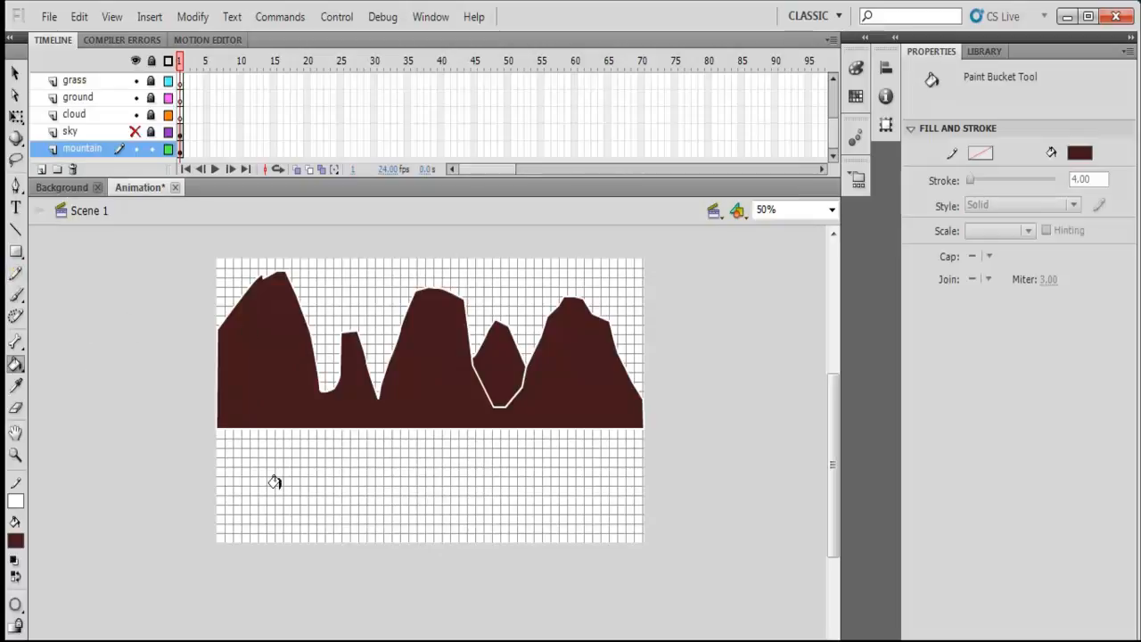
{"action": "left_click", "coordinate": [15, 72]}
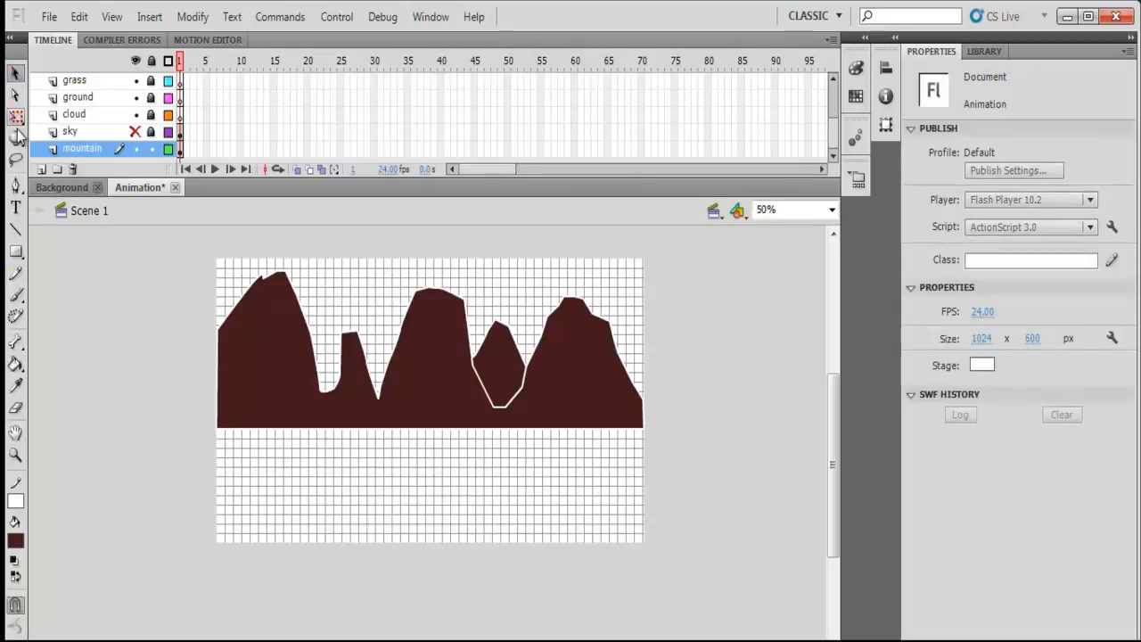
Draw a narrow pointed peak beside the leftmost mountain, decline the auto-recovery save, and fill the peak dark brown.
{"action": "left_click", "coordinate": [15, 184]}
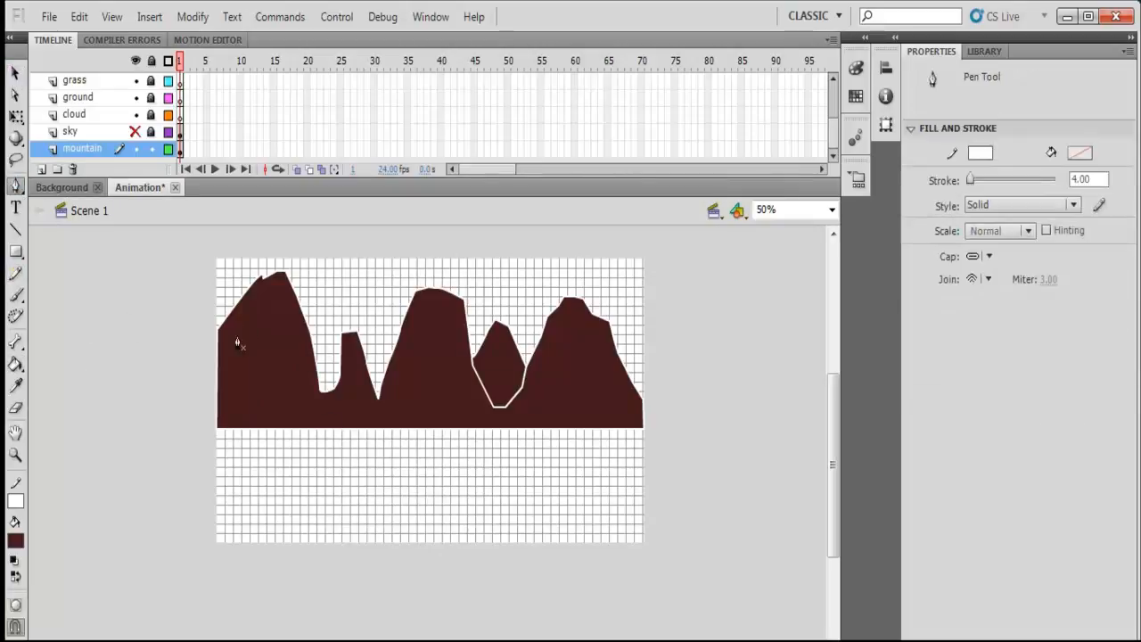
{"action": "left_click", "coordinate": [320, 397]}
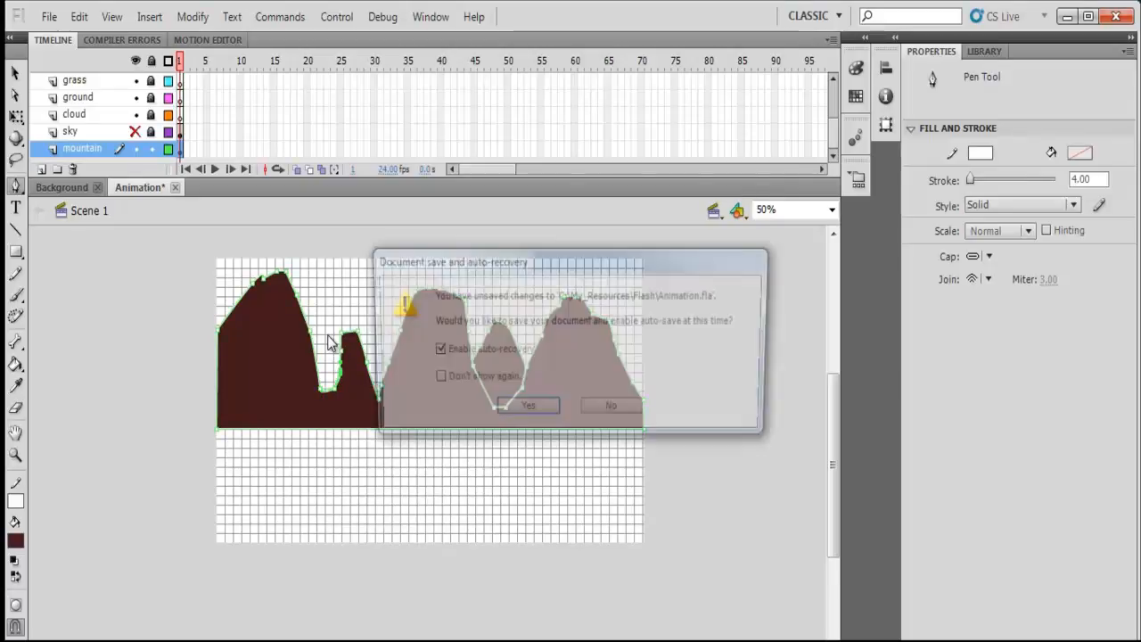
{"action": "left_click", "coordinate": [640, 409]}
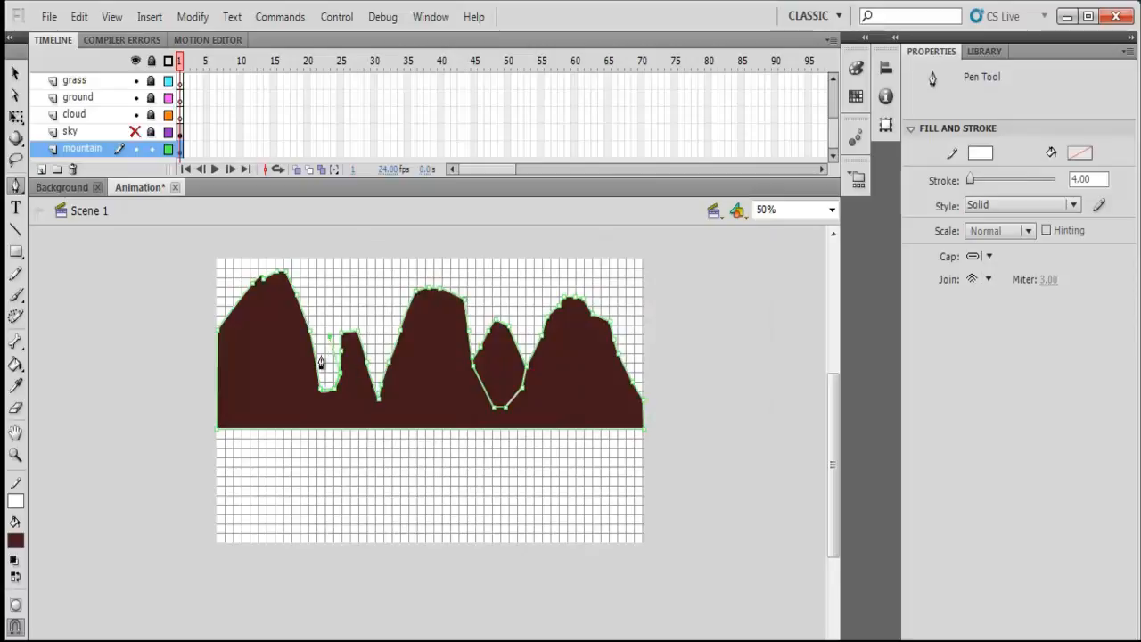
{"action": "left_click", "coordinate": [316, 292]}
{"action": "left_click", "coordinate": [15, 364]}
{"action": "left_click", "coordinate": [321, 364]}
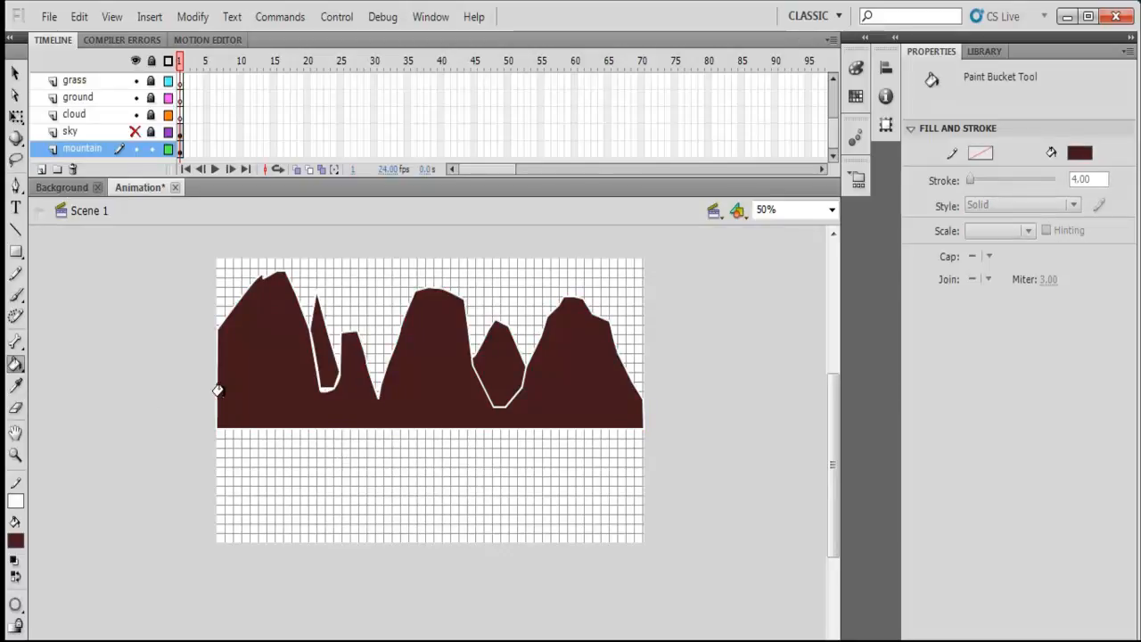
Show the sky layer and move the mountain layer directly above it in the layer order.
{"action": "left_click", "coordinate": [134, 132]}
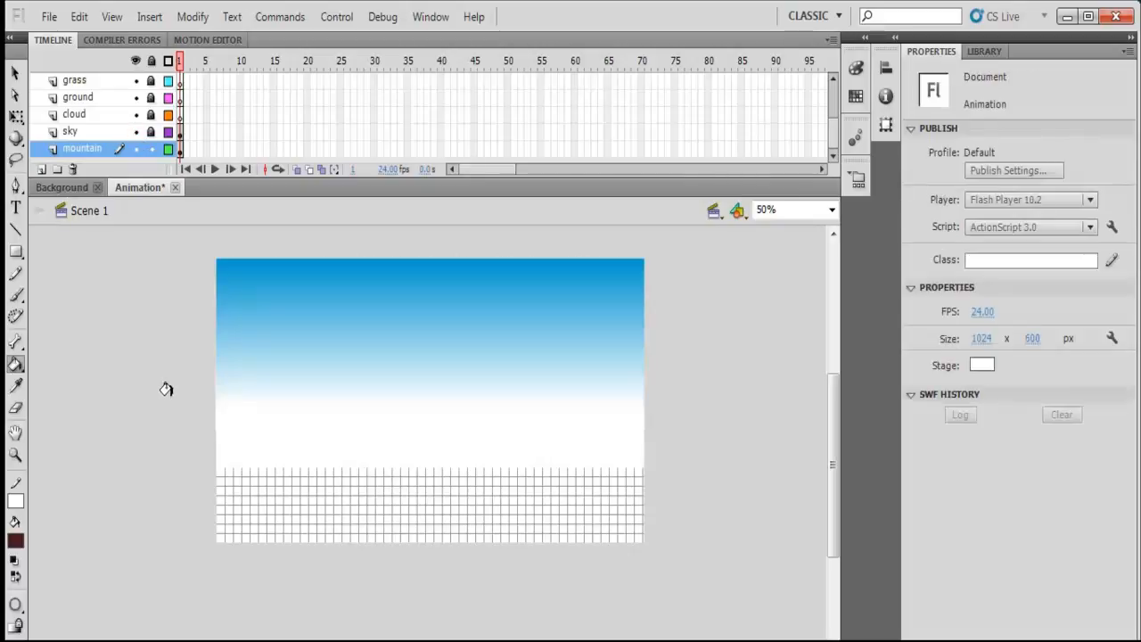
{"action": "left_click", "coordinate": [93, 140]}
{"action": "left_click", "coordinate": [100, 149]}
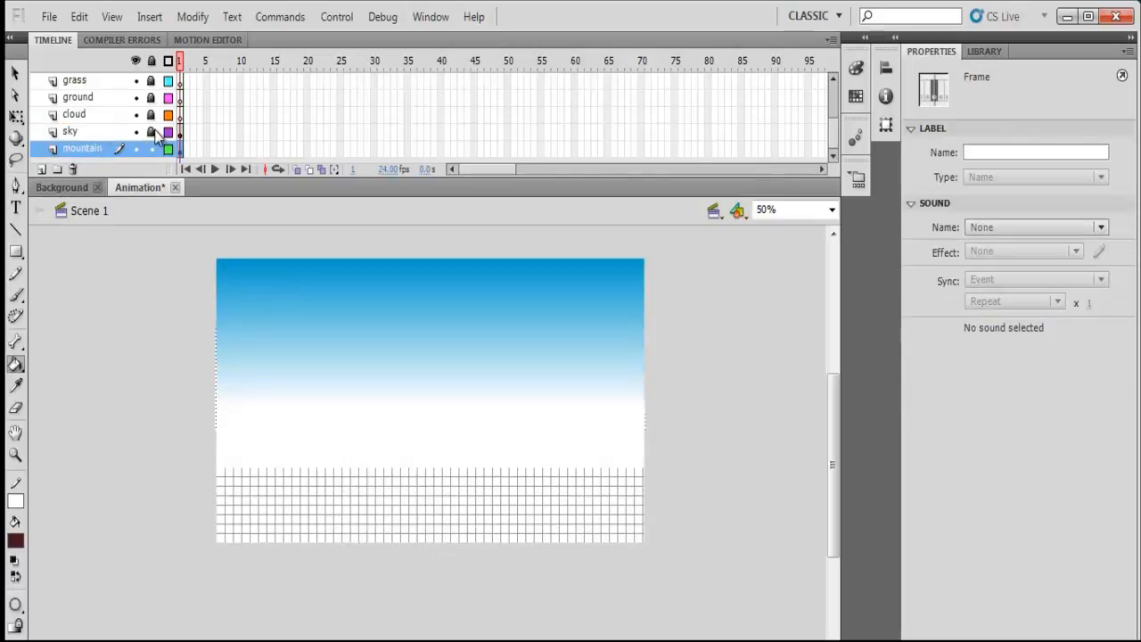
{"action": "left_click_drag", "start_coordinate": [97, 153], "coordinate": [98, 133]}
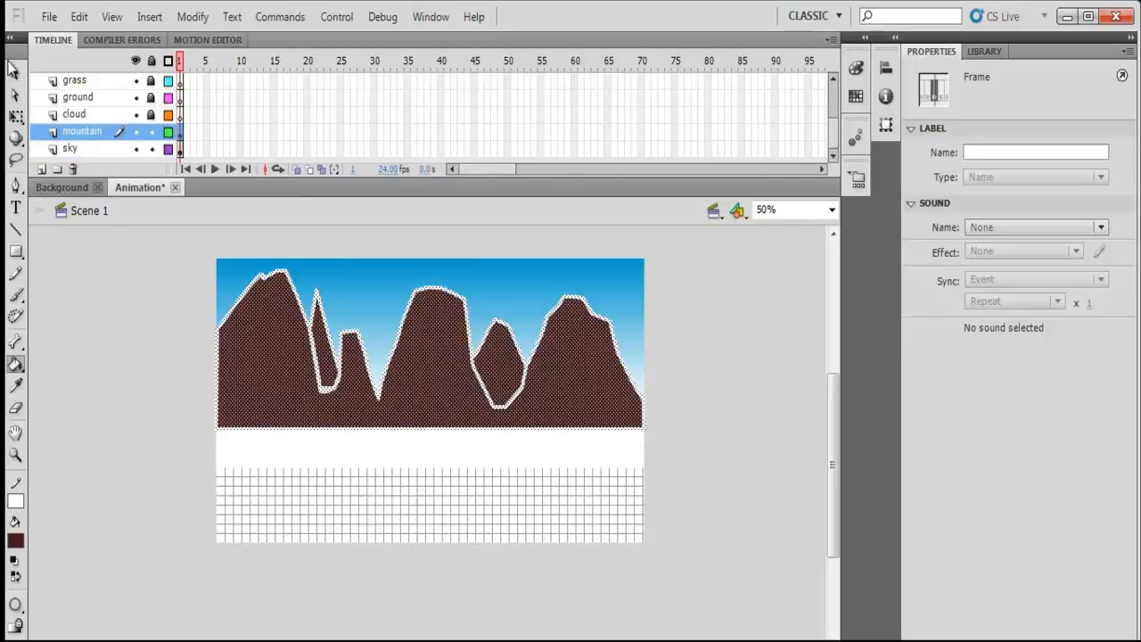
{"action": "left_click", "coordinate": [15, 72]}
{"action": "left_click", "coordinate": [138, 332]}
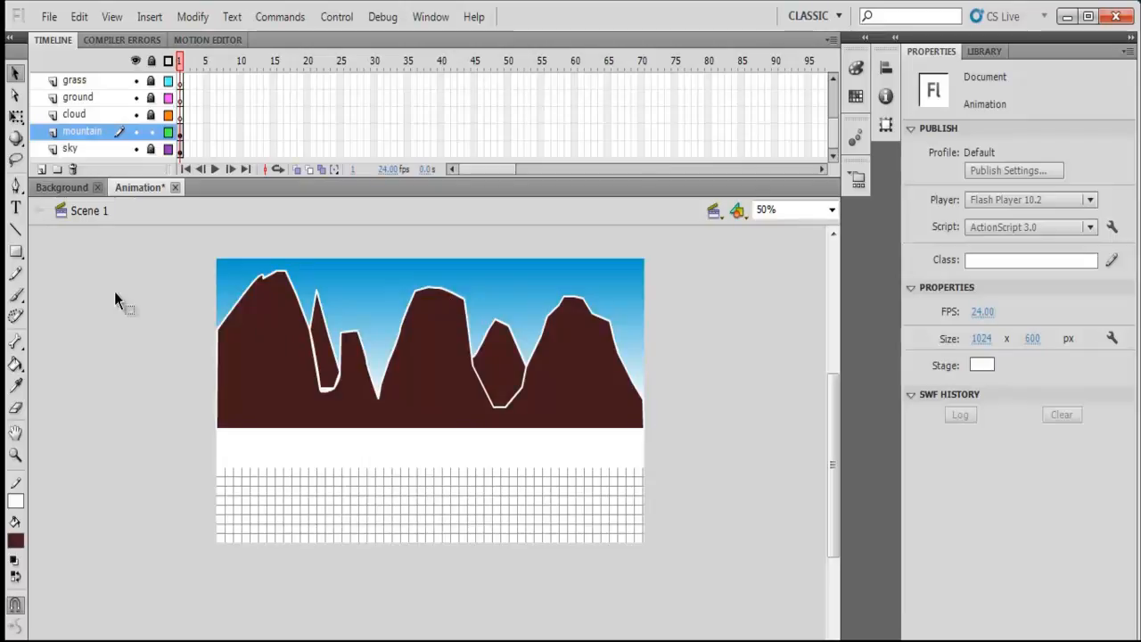
Select all the mountain artwork and set its stroke colour to none.
{"action": "left_click", "coordinate": [15, 116]}
{"action": "left_click_drag", "start_coordinate": [153, 234], "coordinate": [690, 431]}
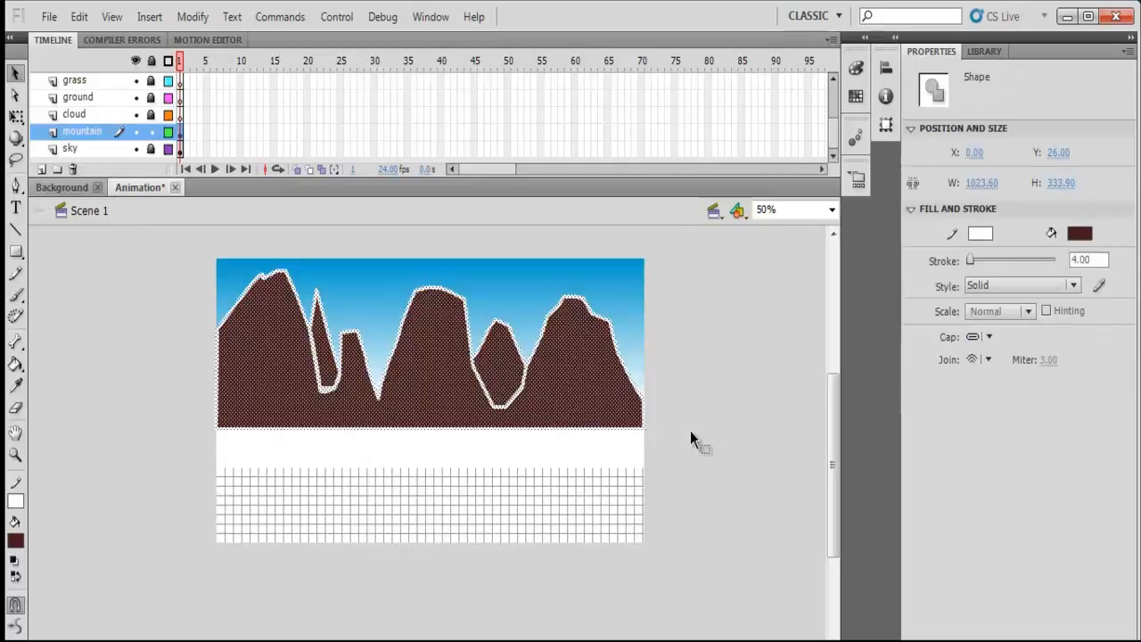
{"action": "left_click", "coordinate": [16, 503]}
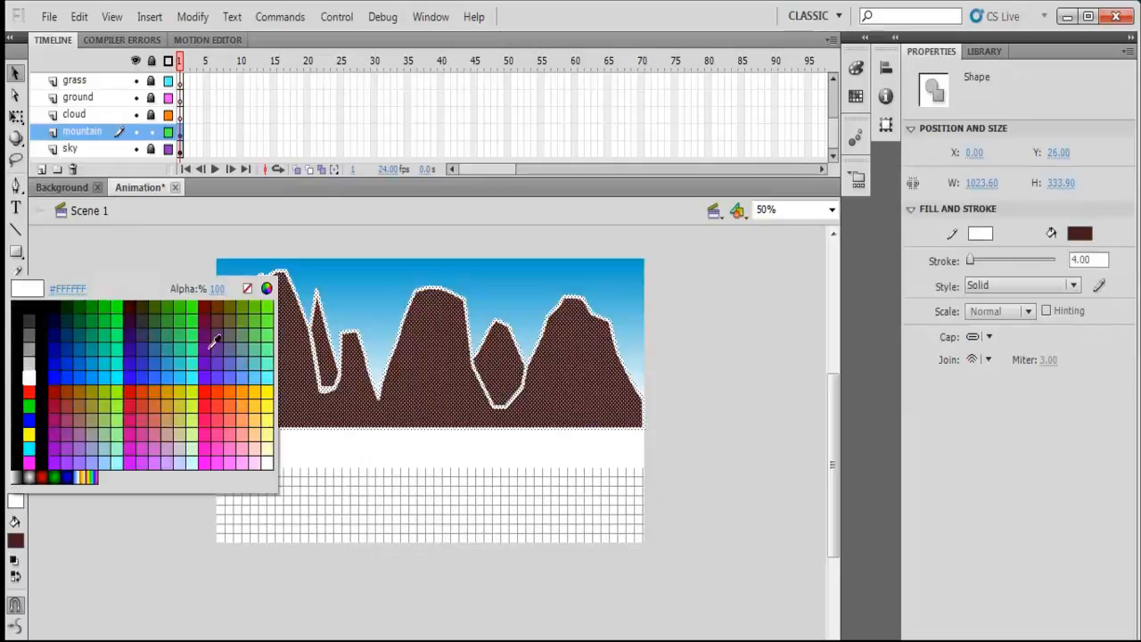
{"action": "left_click", "coordinate": [248, 290]}
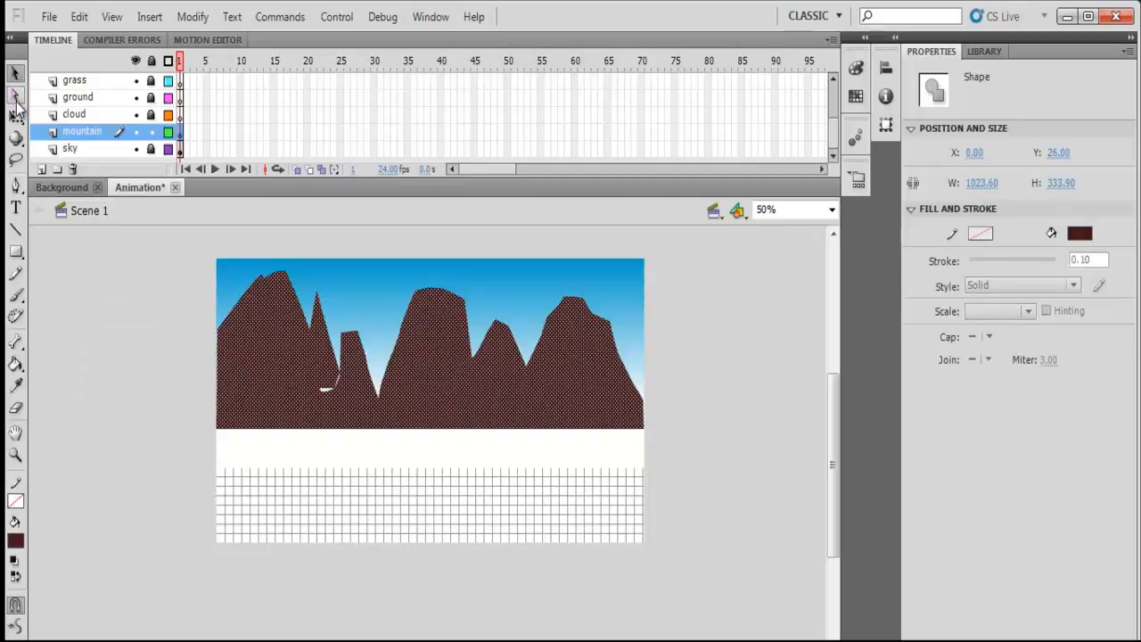
{"action": "left_click", "coordinate": [129, 309]}
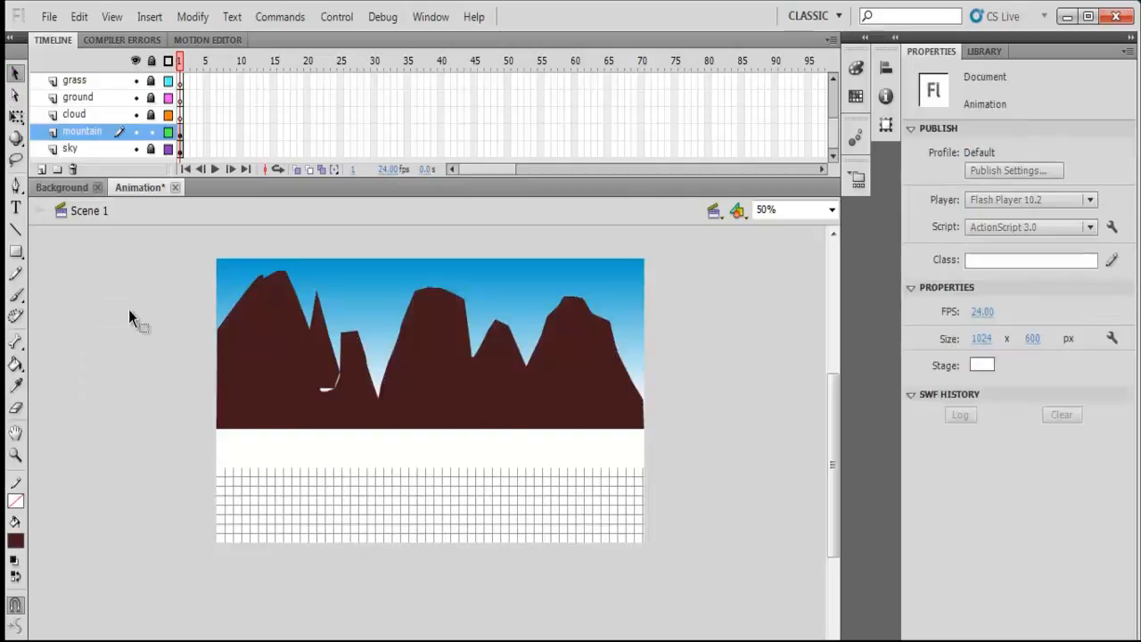
Paint over the white gap beside the narrow peak and round off the middle valley with the dark brown Brush.
{"action": "left_click", "coordinate": [16, 95]}
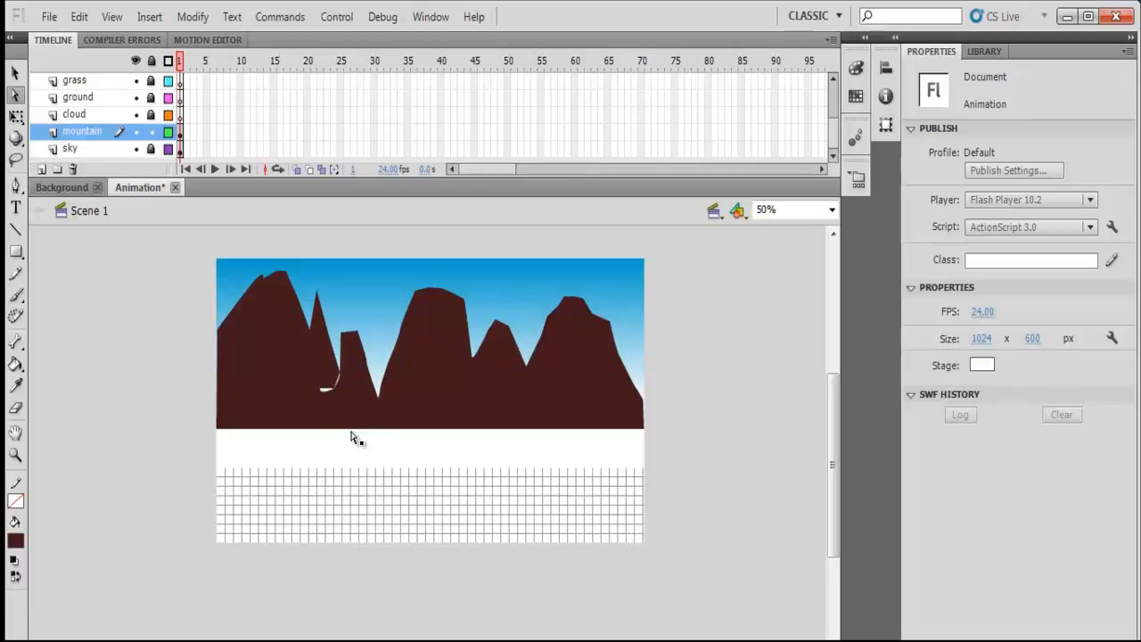
{"action": "left_click", "coordinate": [15, 295]}
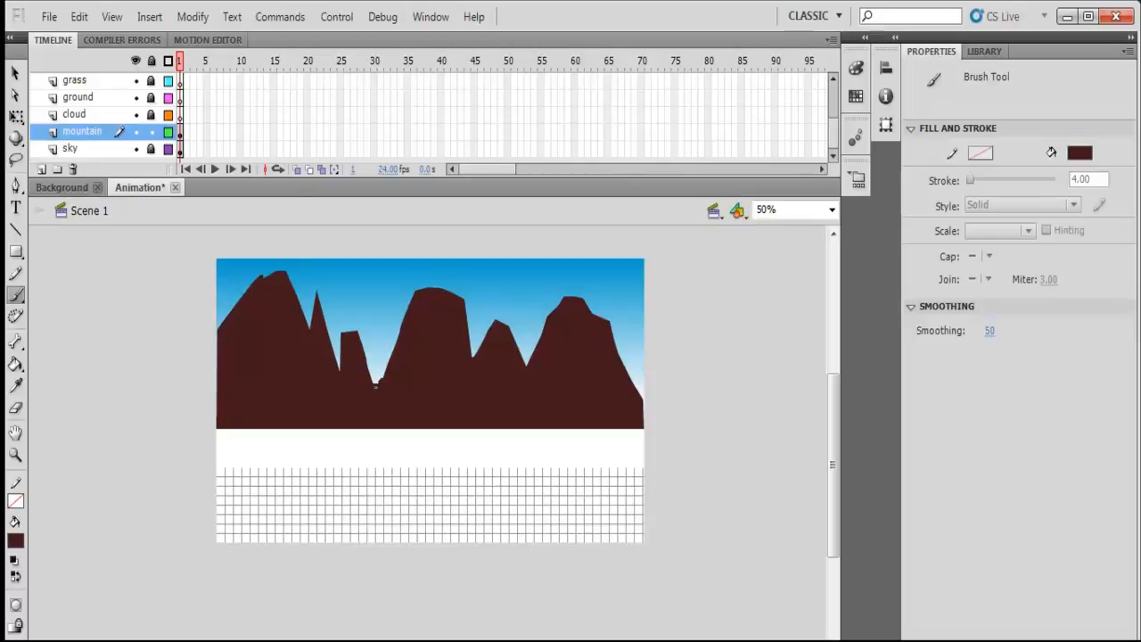
Lock the mountain layer, unlock the cloud layer and make its first frame active for drawing with the Oval tool.
{"action": "left_click", "coordinate": [14, 72]}
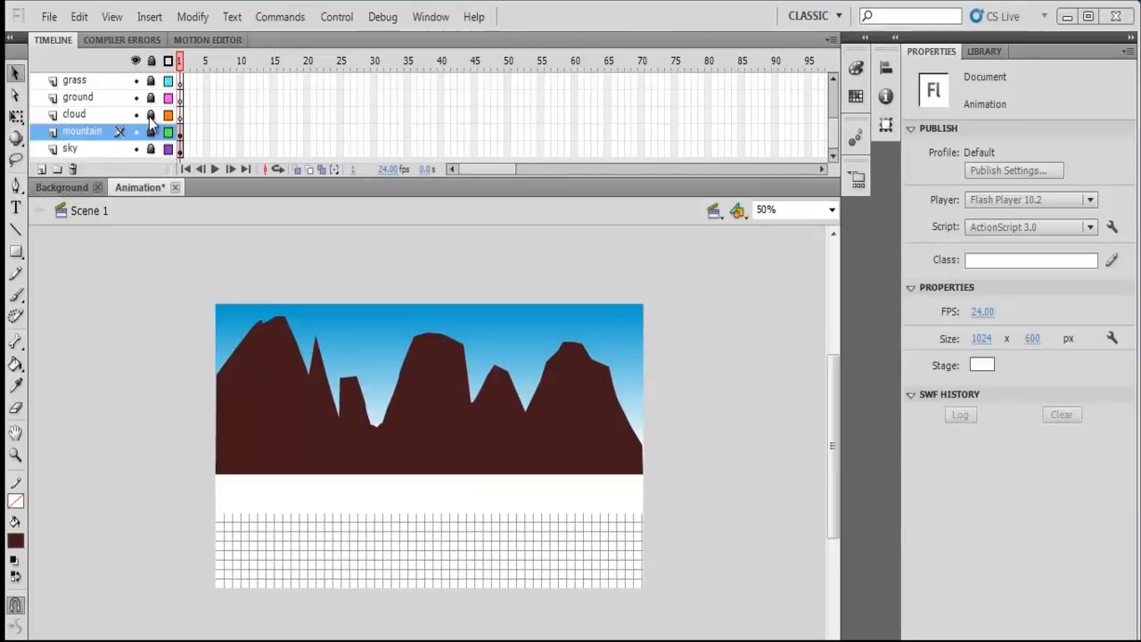
{"action": "left_click", "coordinate": [150, 114]}
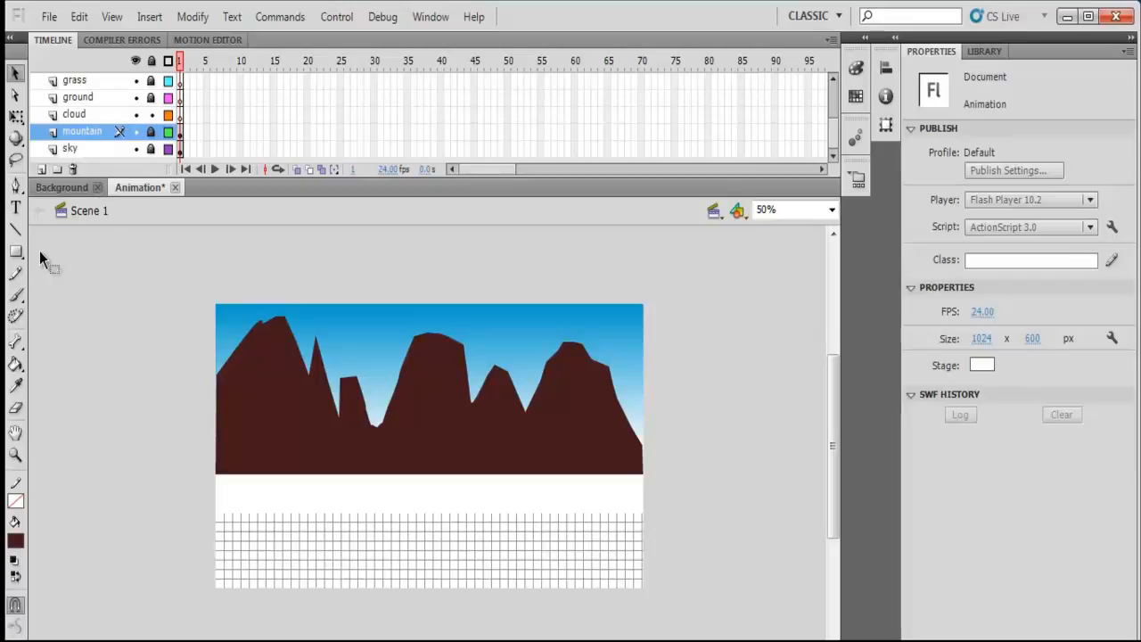
{"action": "left_click", "coordinate": [16, 252]}
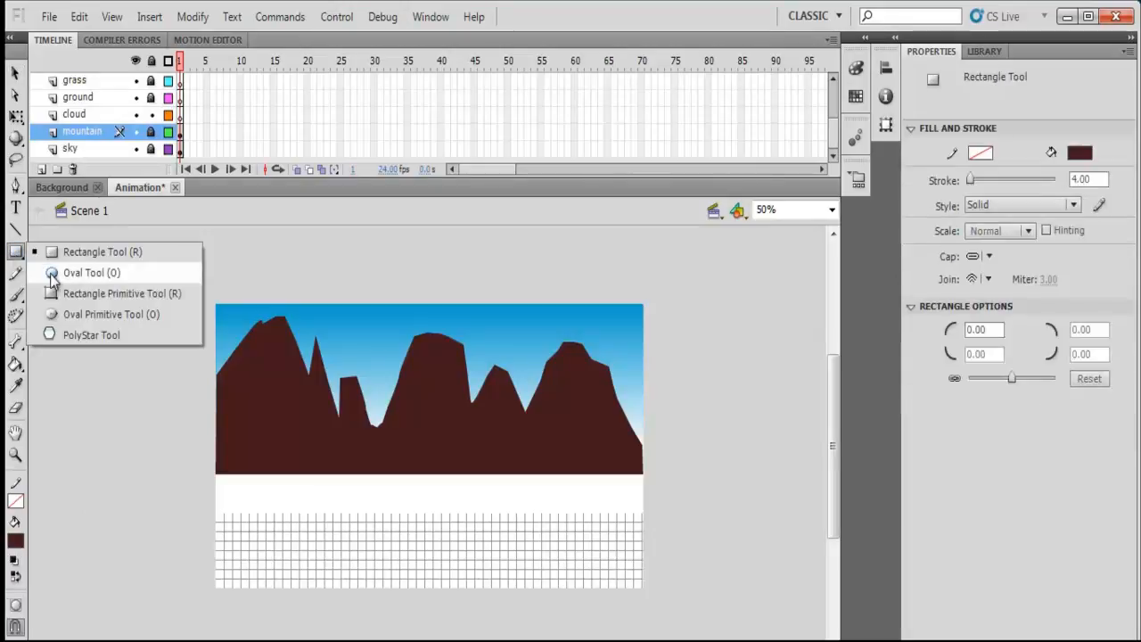
{"action": "left_click", "coordinate": [51, 273]}
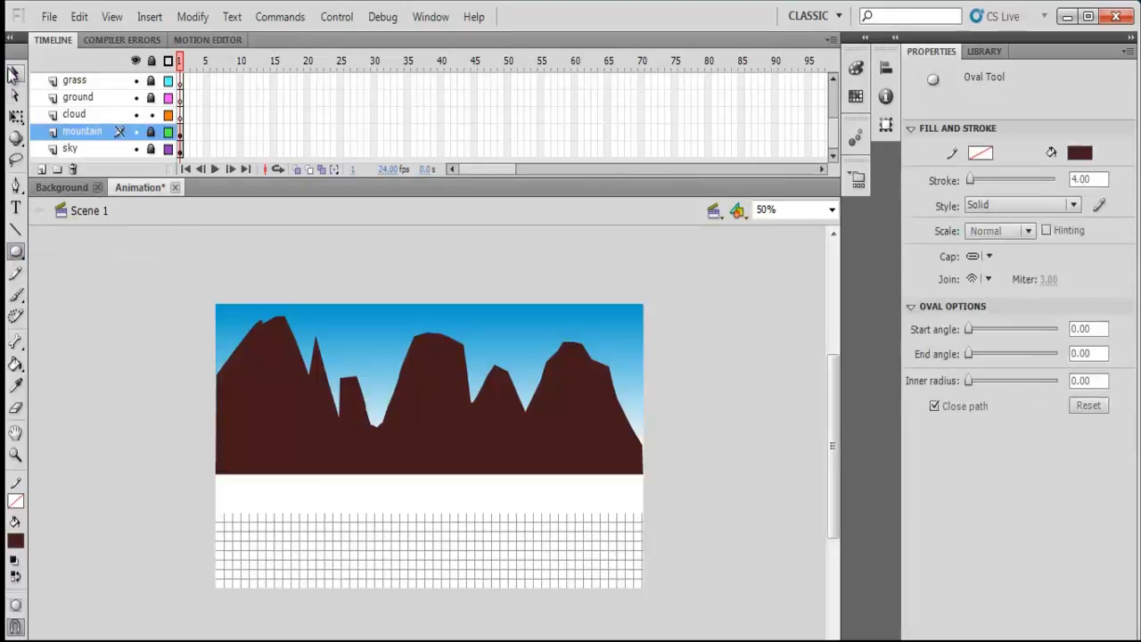
{"action": "left_click", "coordinate": [13, 72]}
{"action": "left_click", "coordinate": [180, 114]}
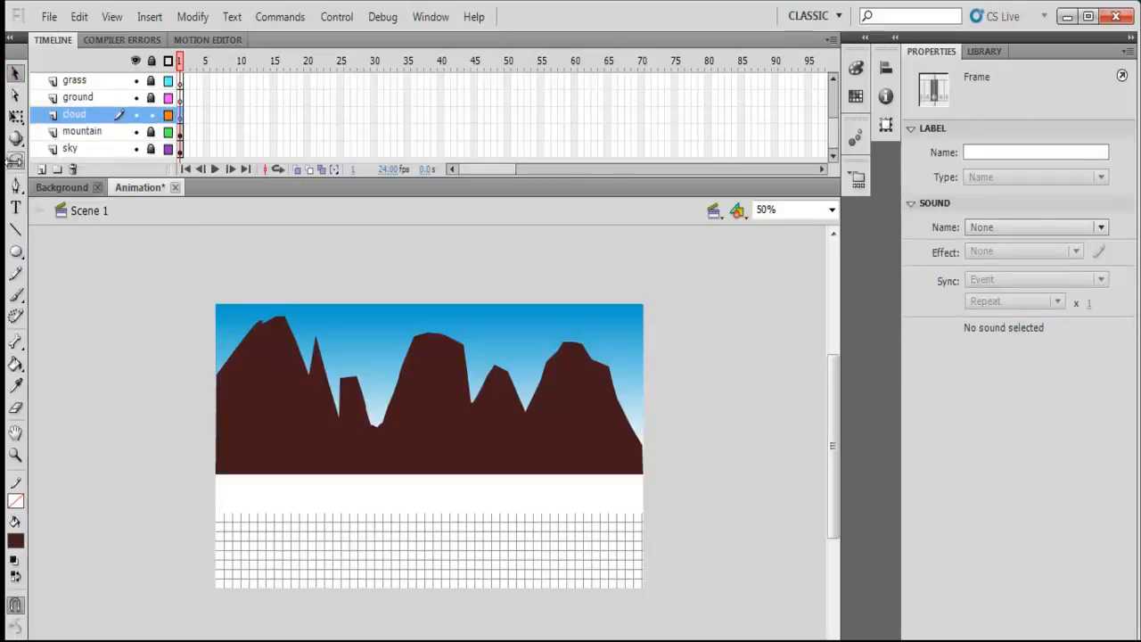
{"action": "left_click", "coordinate": [15, 251]}
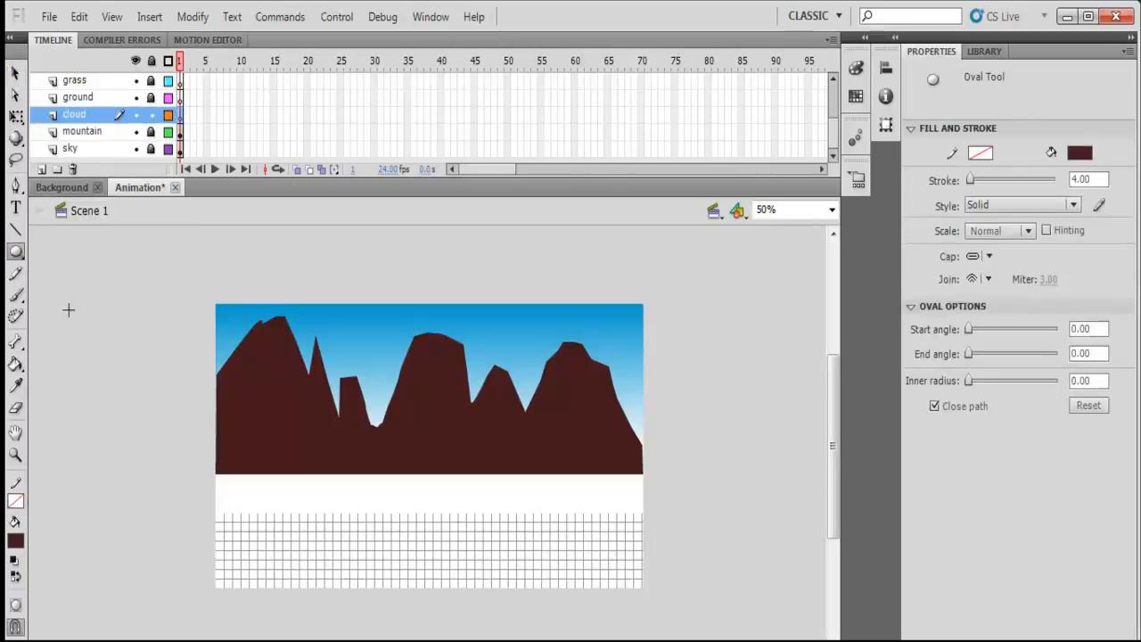
Set the Oval tool's fill colour to white (#FFFFFF).
{"action": "left_click", "coordinate": [19, 541]}
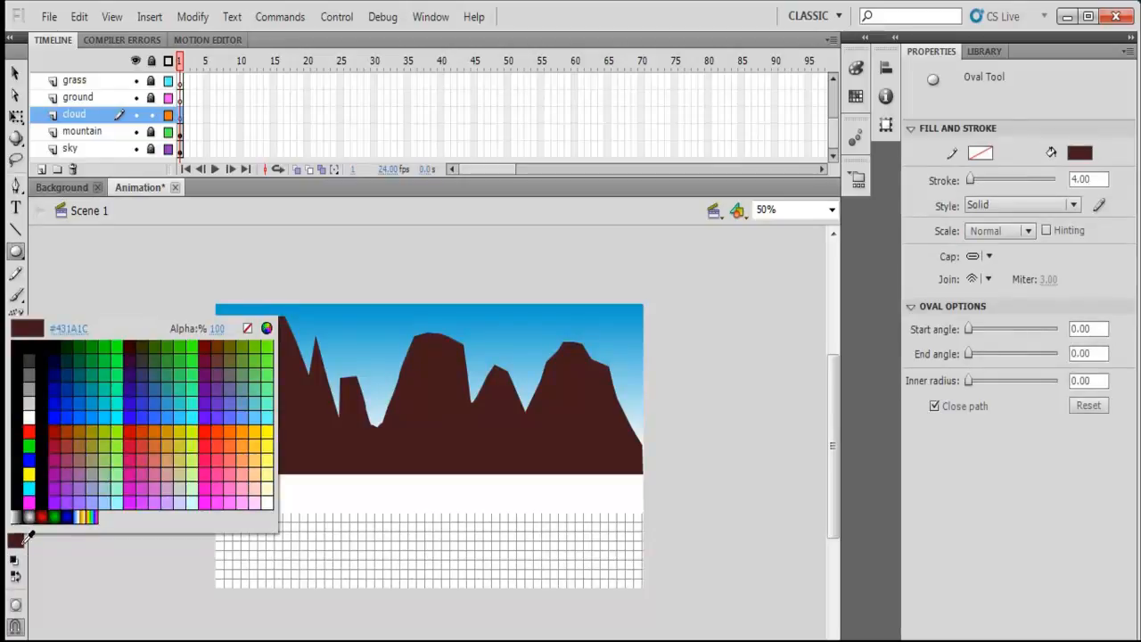
{"action": "left_click", "coordinate": [69, 330]}
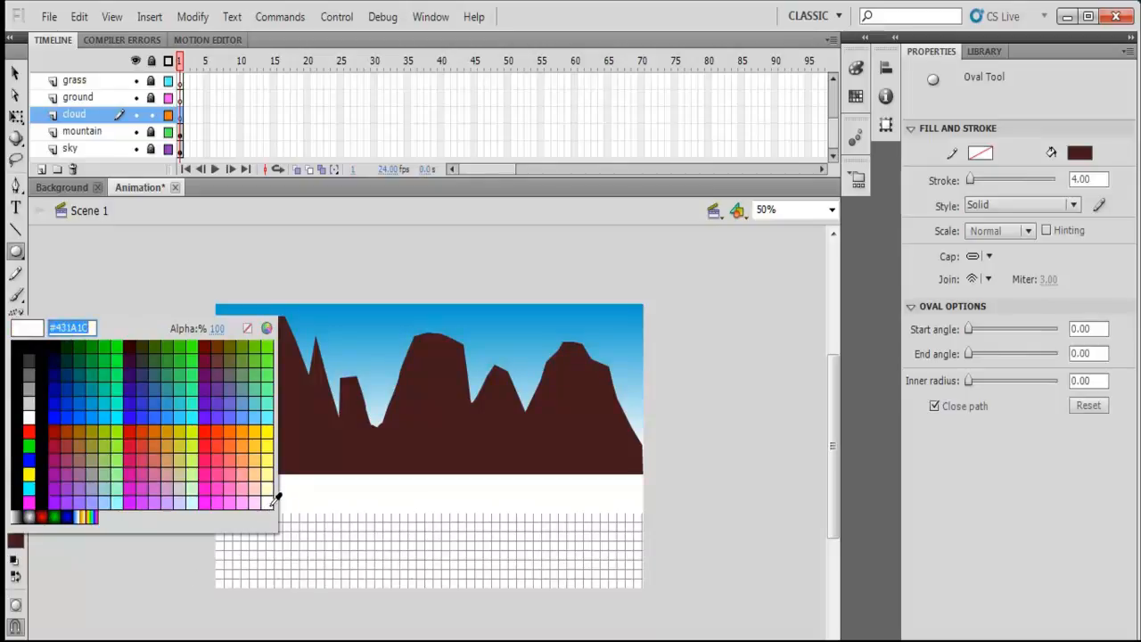
{"action": "left_click", "coordinate": [273, 500]}
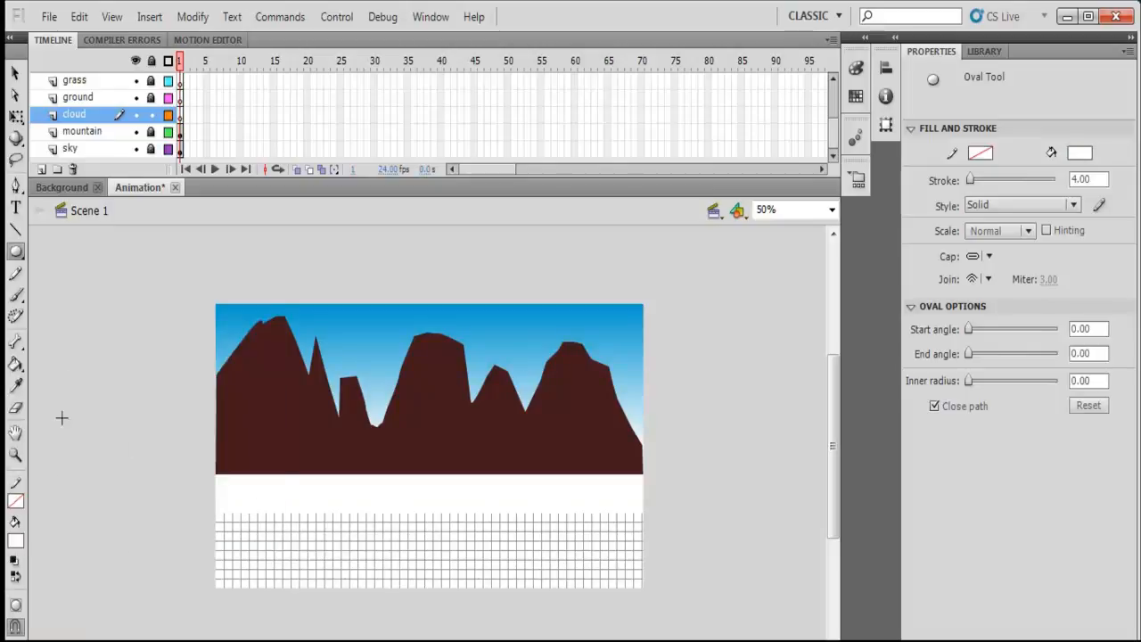
{"action": "left_click", "coordinate": [20, 539]}
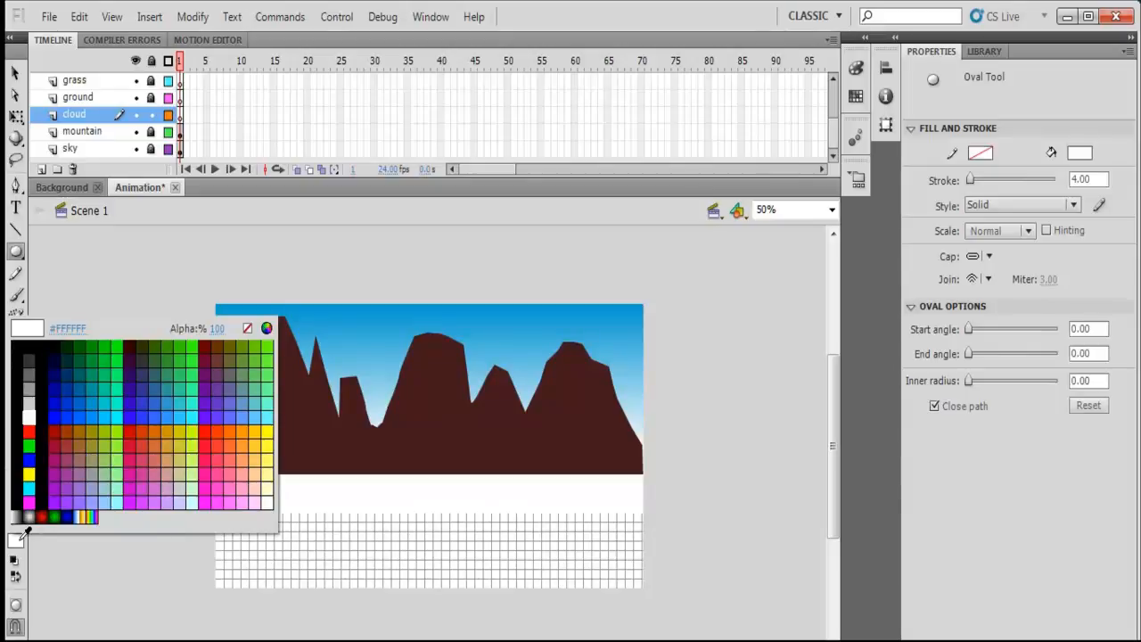
{"action": "left_click", "coordinate": [268, 504]}
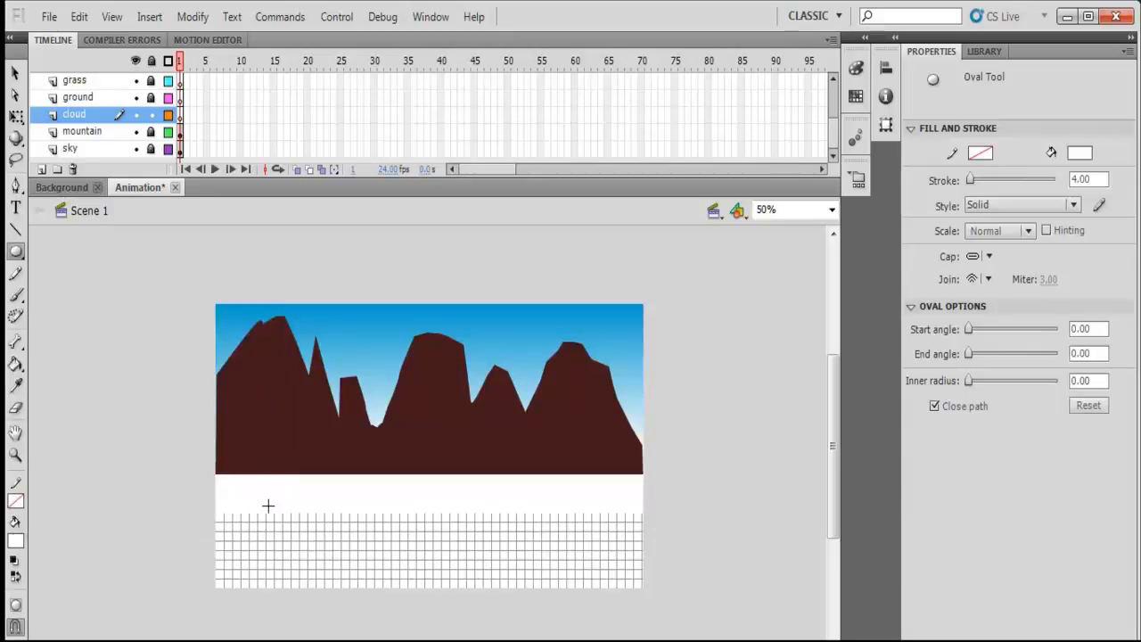
Draw an oval about 254 x 170 px beside the stage's upper left edge, filled with beige #DAC2A9.
{"action": "left_click", "coordinate": [15, 540]}
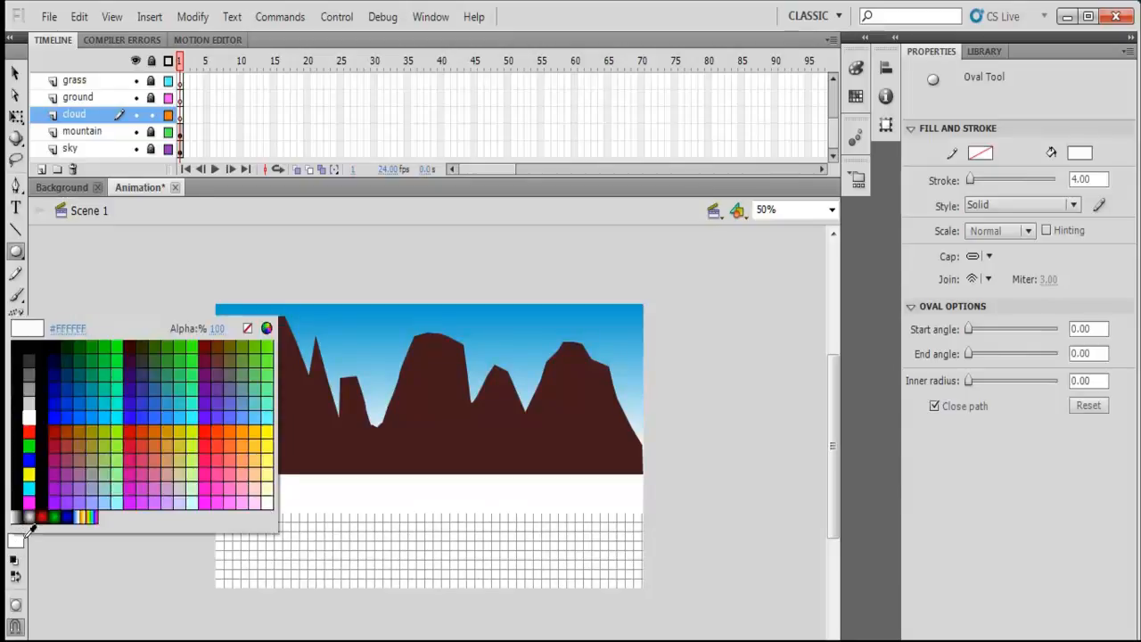
{"action": "left_click", "coordinate": [72, 328]}
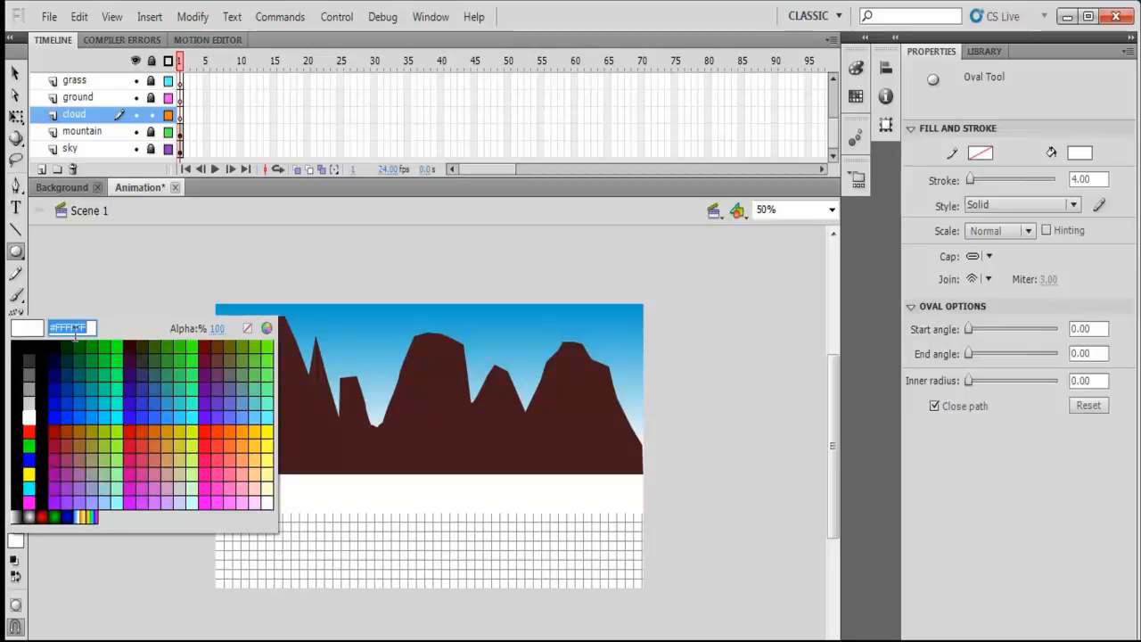
{"action": "type", "text": "4"}
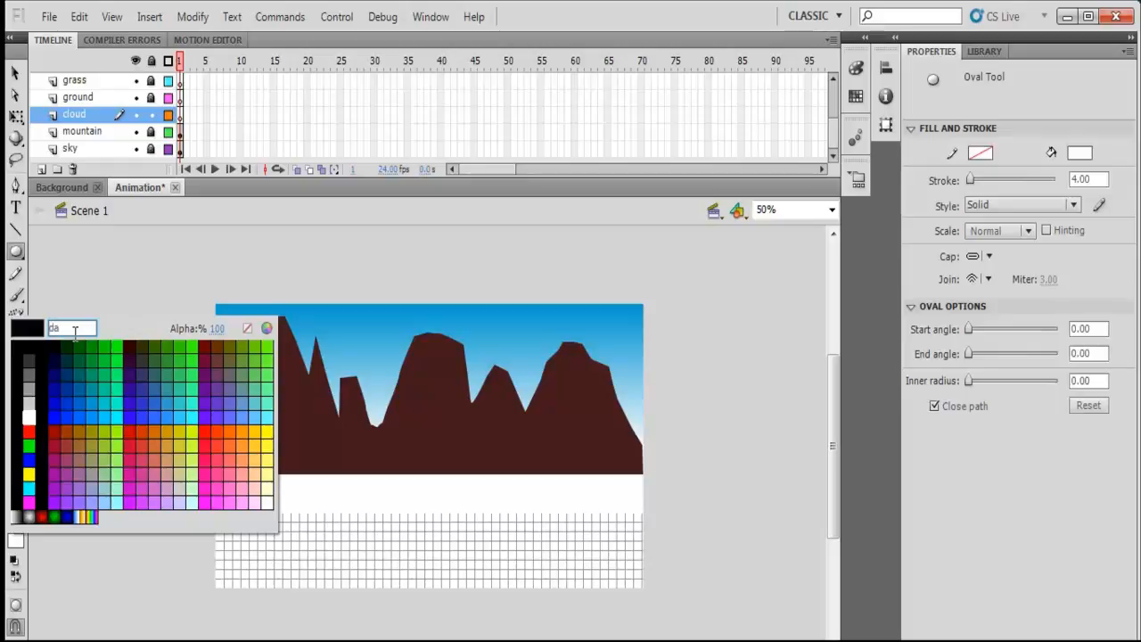
{"action": "type", "text": "ac2a"}
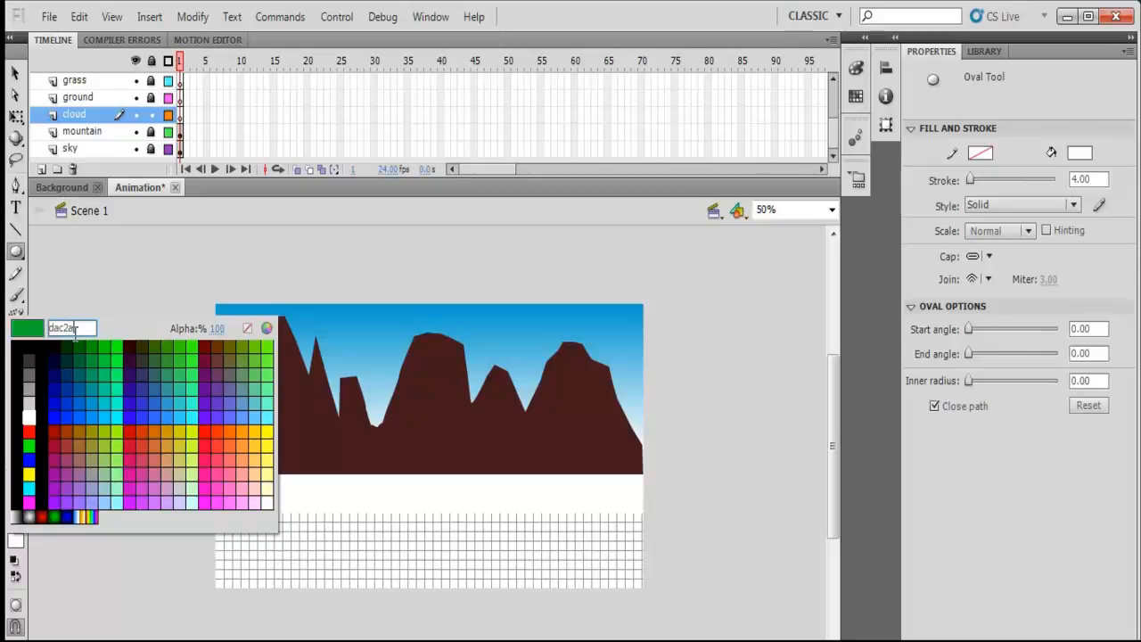
{"action": "type", "text": "8"}
{"action": "key", "text": "Return"}
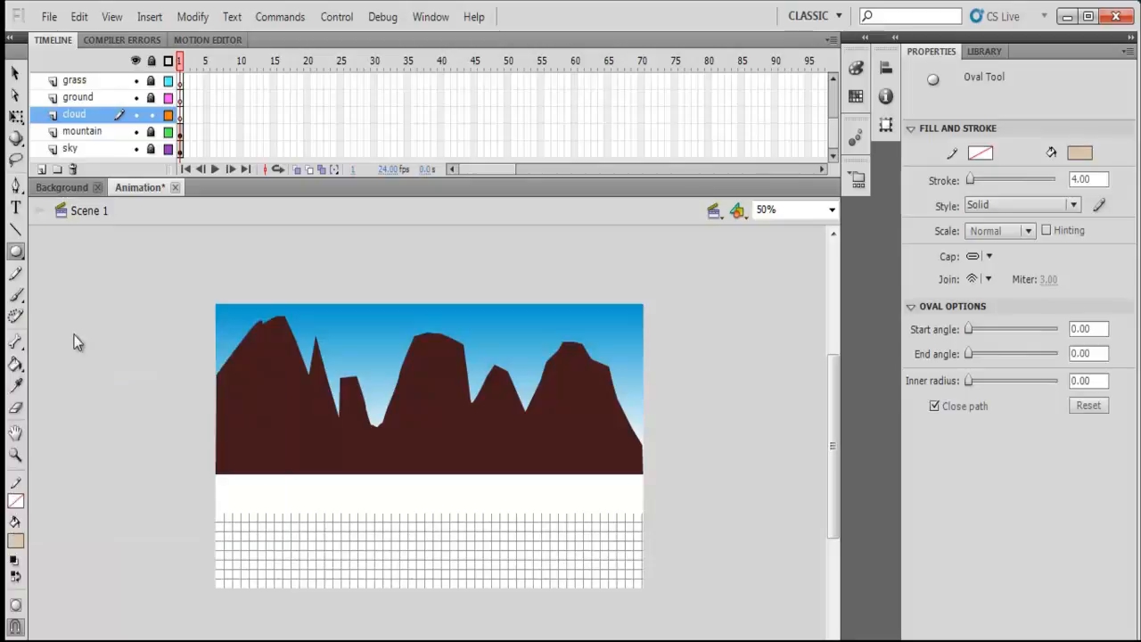
{"action": "left_click_drag", "start_coordinate": [54, 296], "coordinate": [159, 377]}
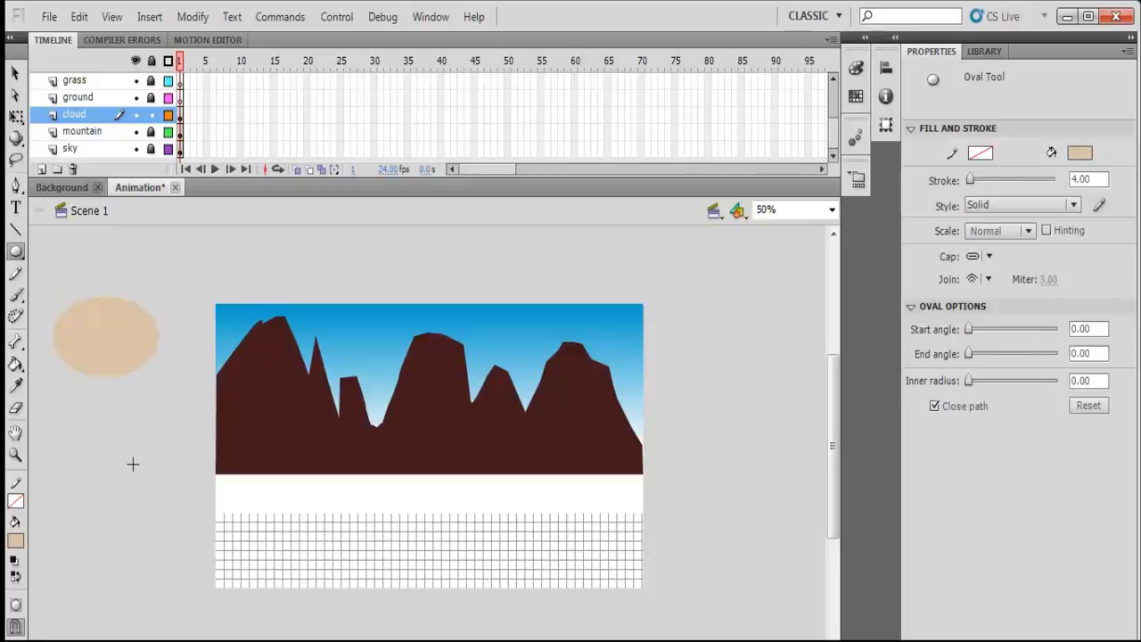
Give the oval a radial gradient fill and set the gradient's outer colour stop to #DAC2A9.
{"action": "left_click", "coordinate": [16, 72]}
{"action": "left_click", "coordinate": [84, 335]}
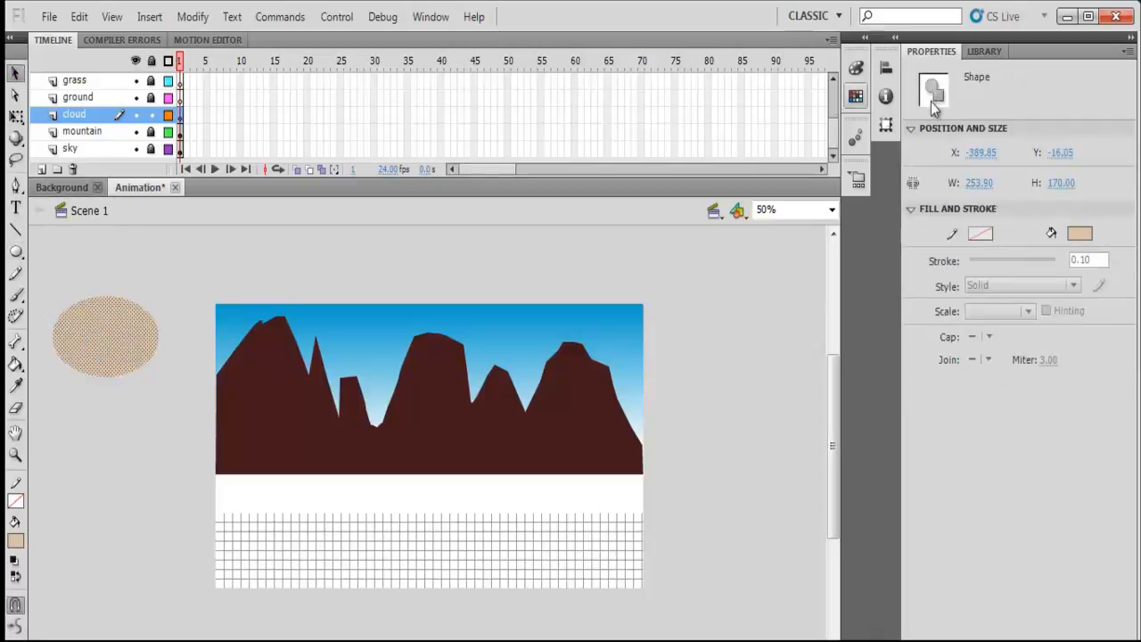
{"action": "left_click", "coordinate": [856, 70]}
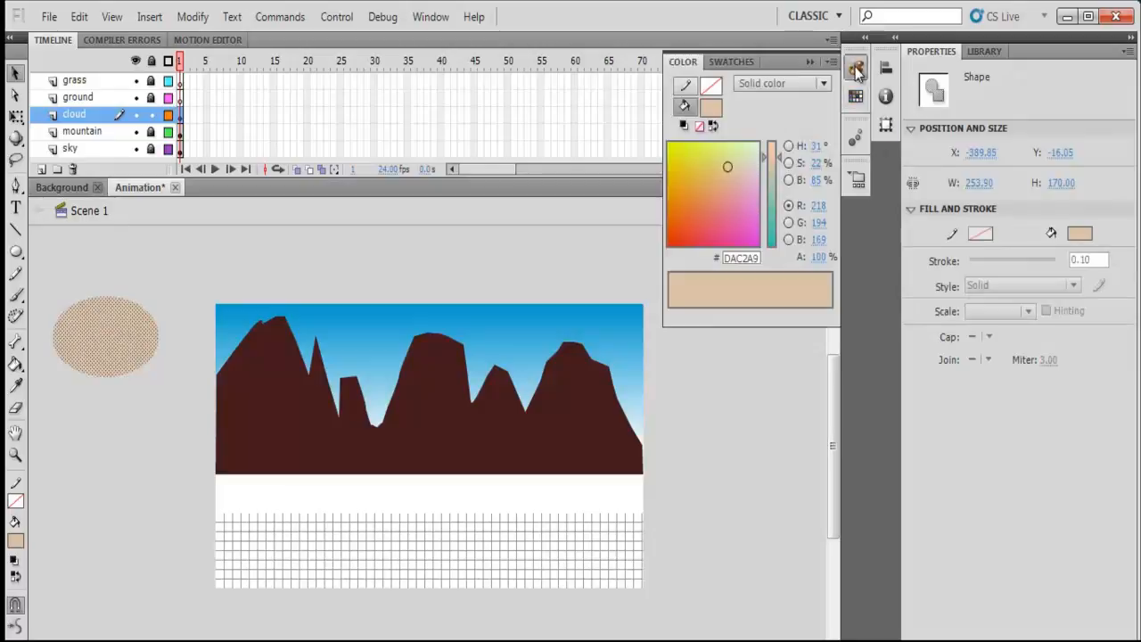
{"action": "left_click", "coordinate": [824, 84]}
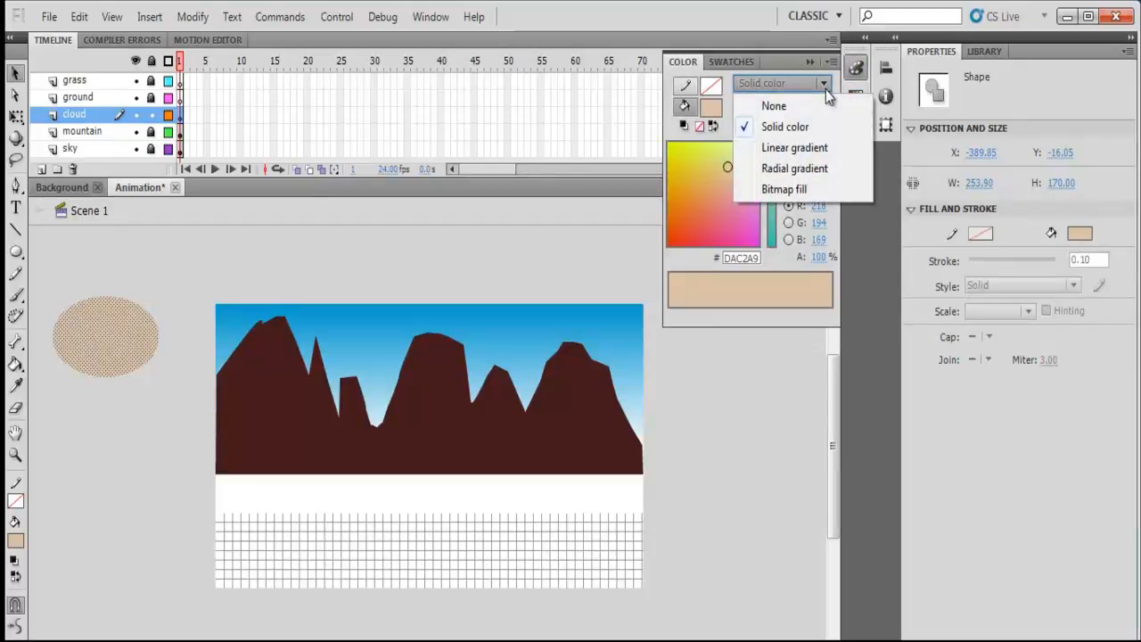
{"action": "left_click", "coordinate": [790, 168]}
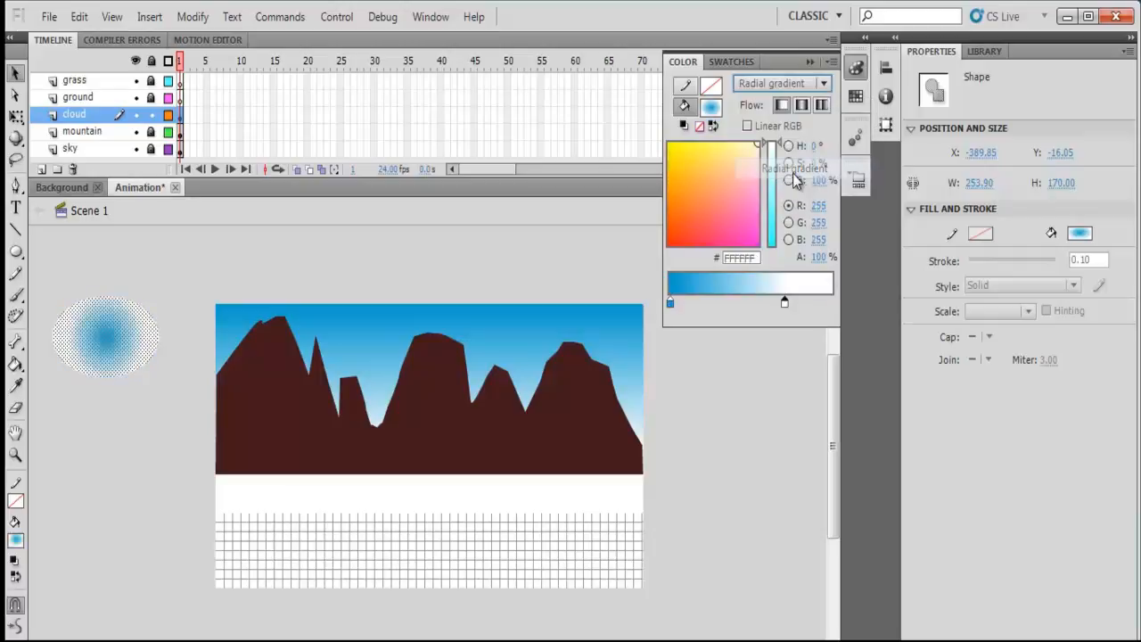
{"action": "left_click", "coordinate": [740, 258]}
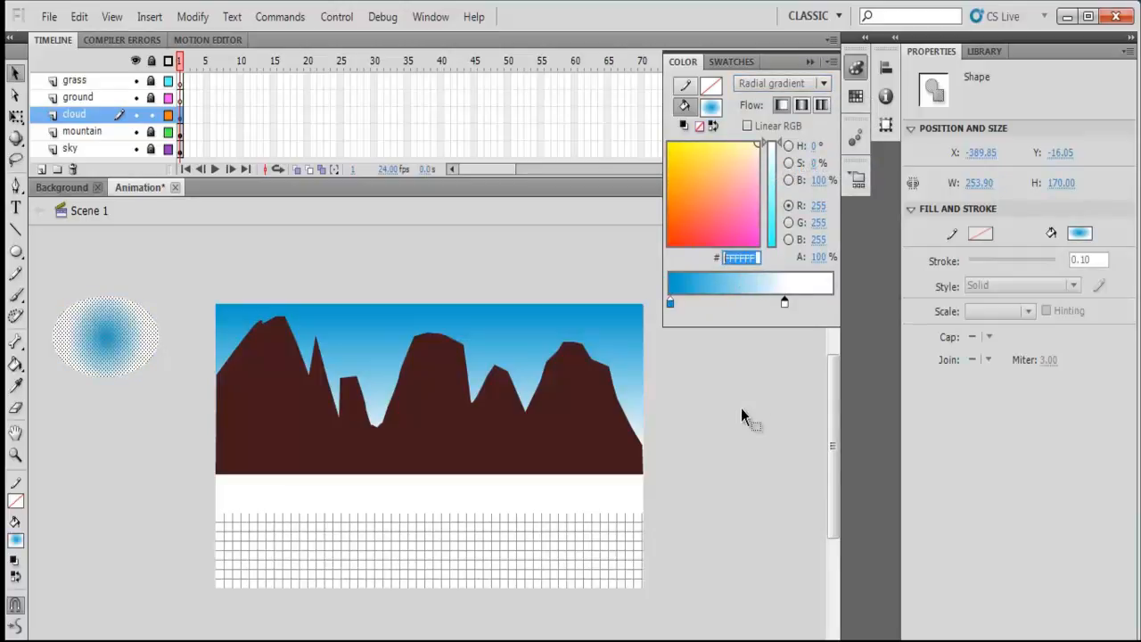
{"action": "type", "text": "d"}
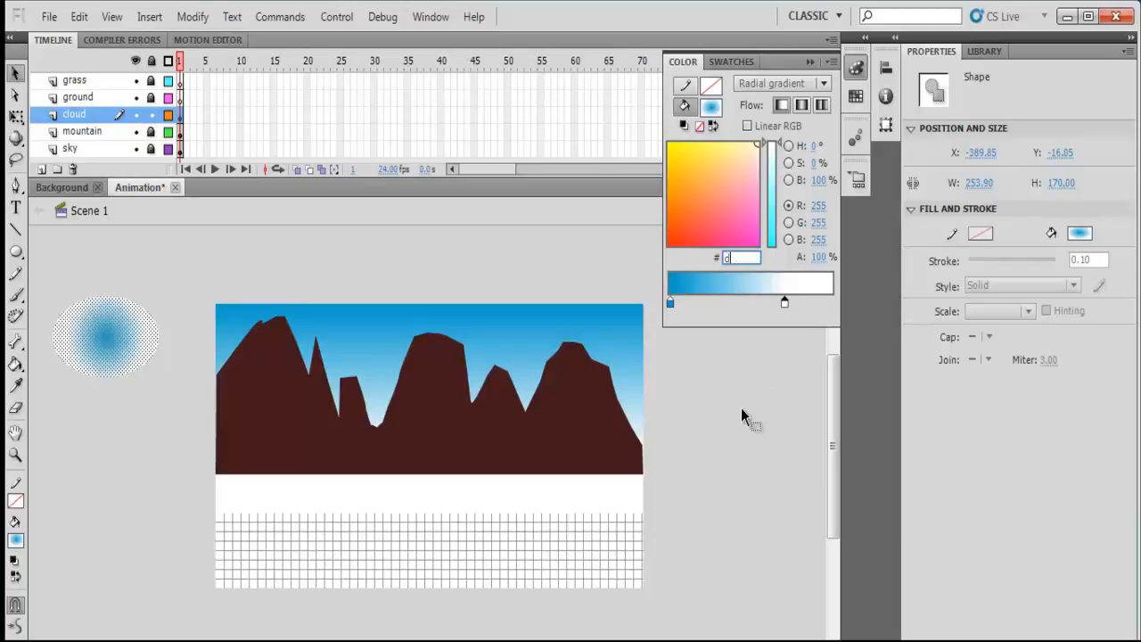
{"action": "type", "text": "ac2a9"}
{"action": "key", "text": "Return"}
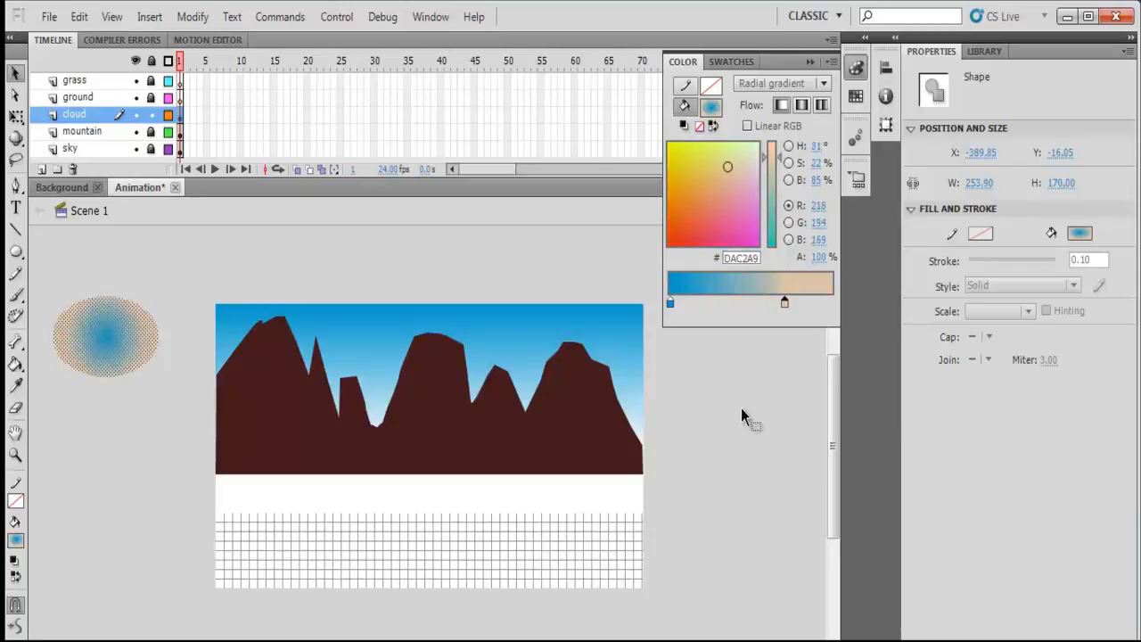
Set the gradient's first colour stop to pale yellow #FFFF99 and move the beige stop closer to it, near the middle.
{"action": "left_click", "coordinate": [671, 304]}
{"action": "left_click", "coordinate": [670, 303]}
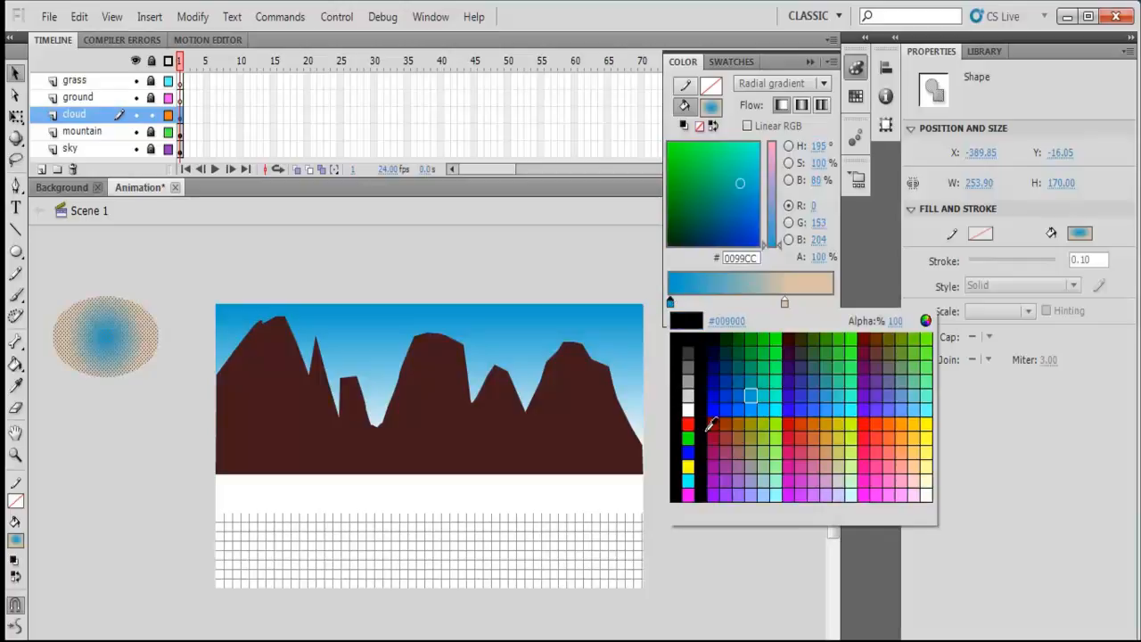
{"action": "left_click", "coordinate": [926, 471]}
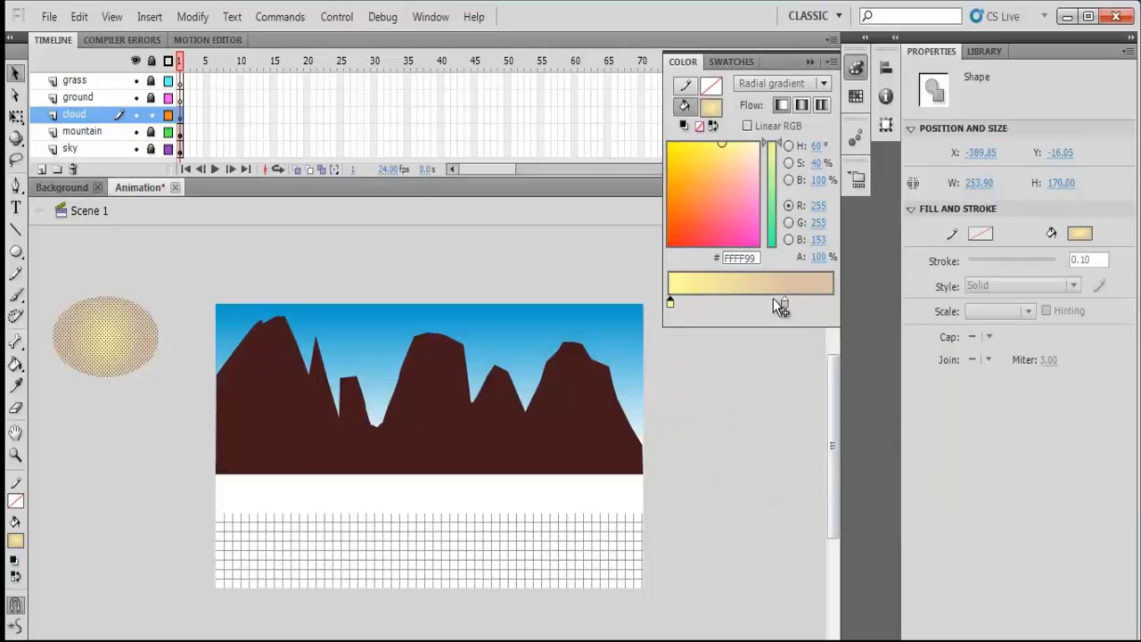
{"action": "left_click_drag", "start_coordinate": [785, 304], "coordinate": [768, 305]}
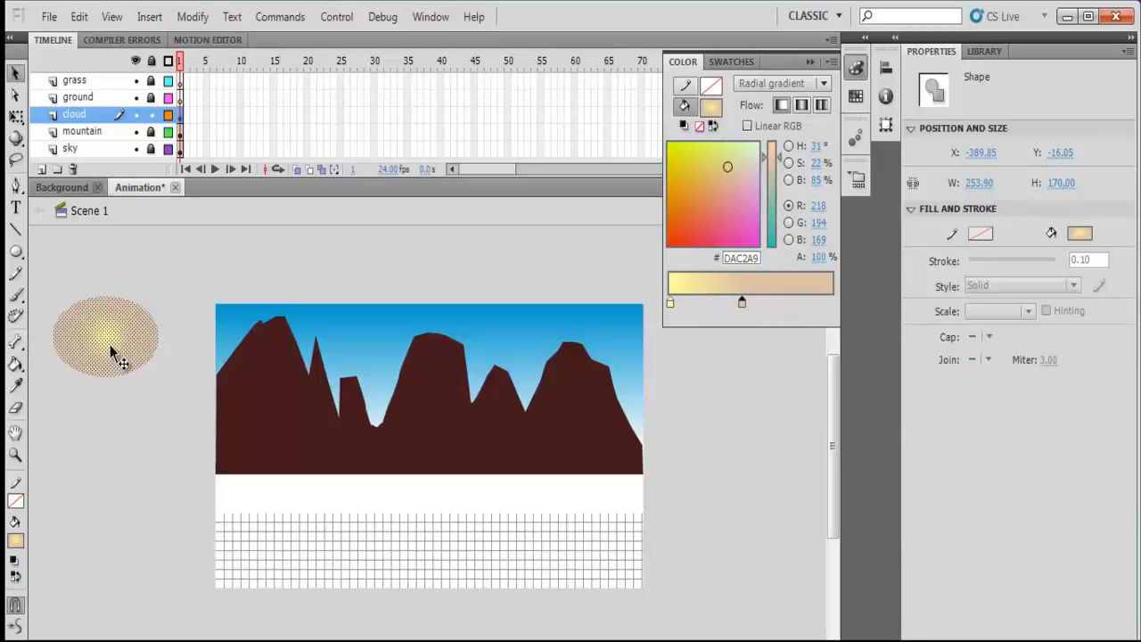
Change the oval's fill to a linear gradient and set its first colour stop to #FFFFCC.
{"action": "left_click", "coordinate": [818, 85]}
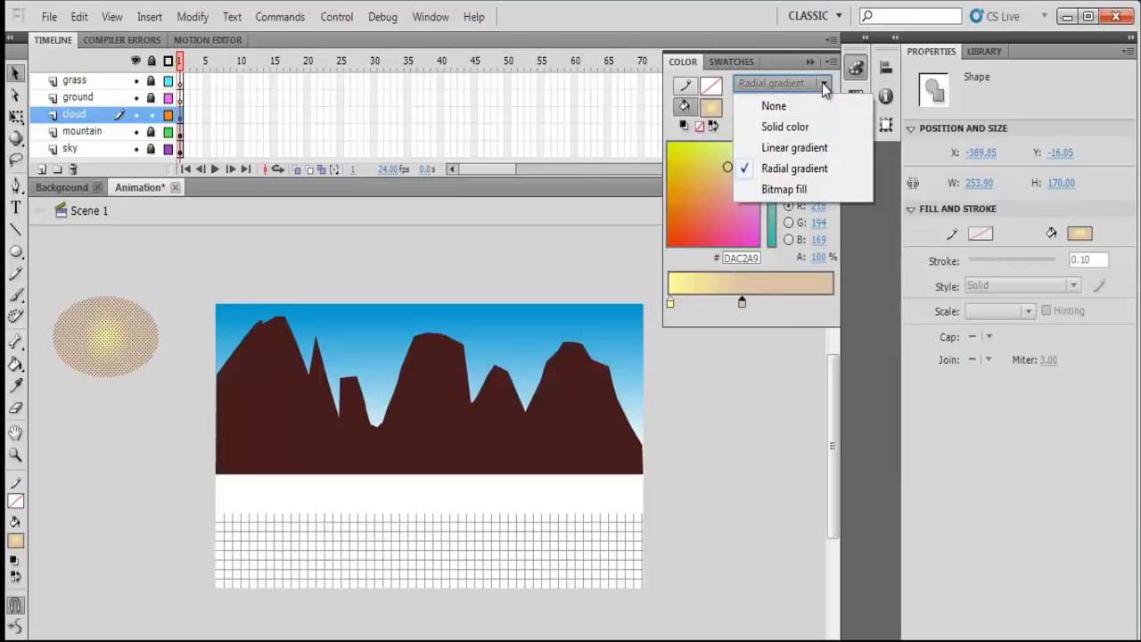
{"action": "left_click", "coordinate": [778, 150]}
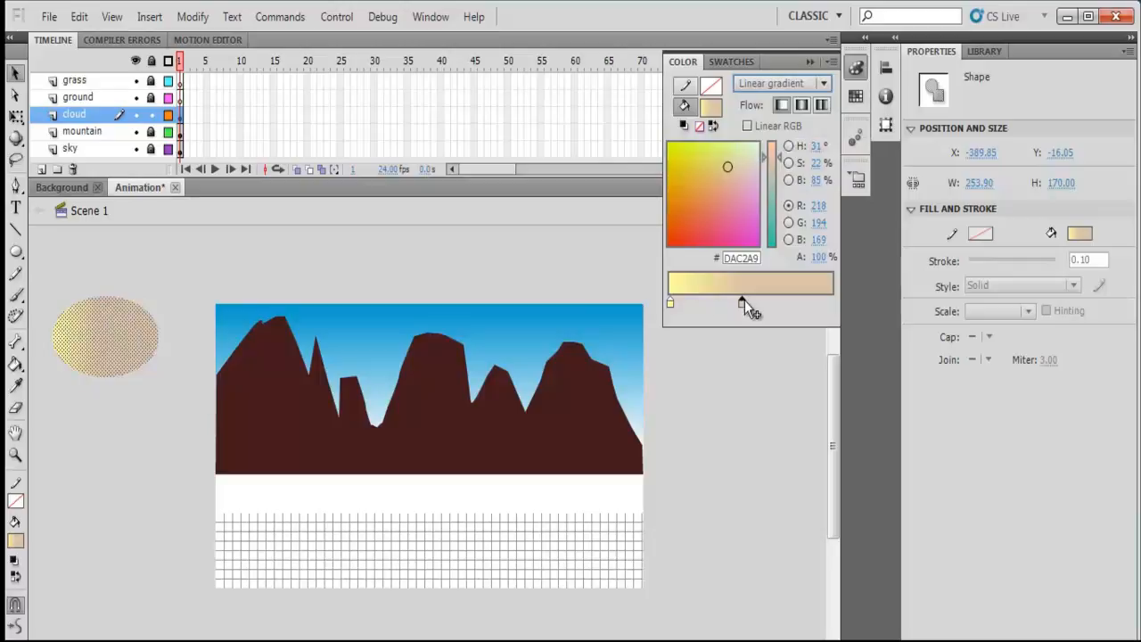
{"action": "left_click", "coordinate": [670, 303]}
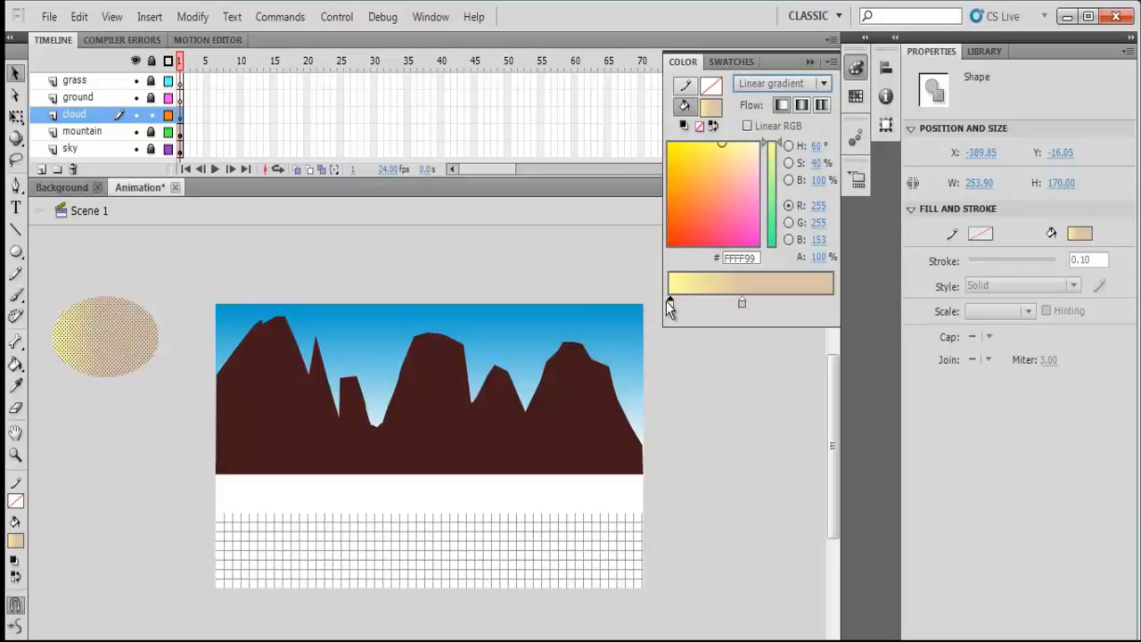
{"action": "double_click", "coordinate": [670, 303]}
{"action": "double_click", "coordinate": [670, 303]}
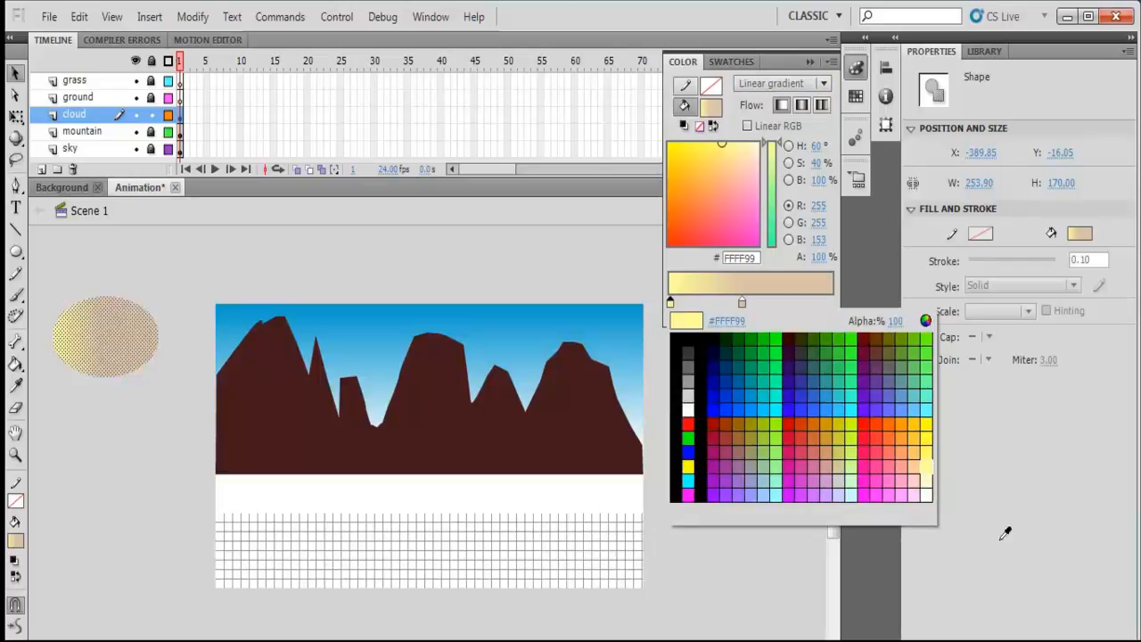
{"action": "left_click", "coordinate": [928, 472]}
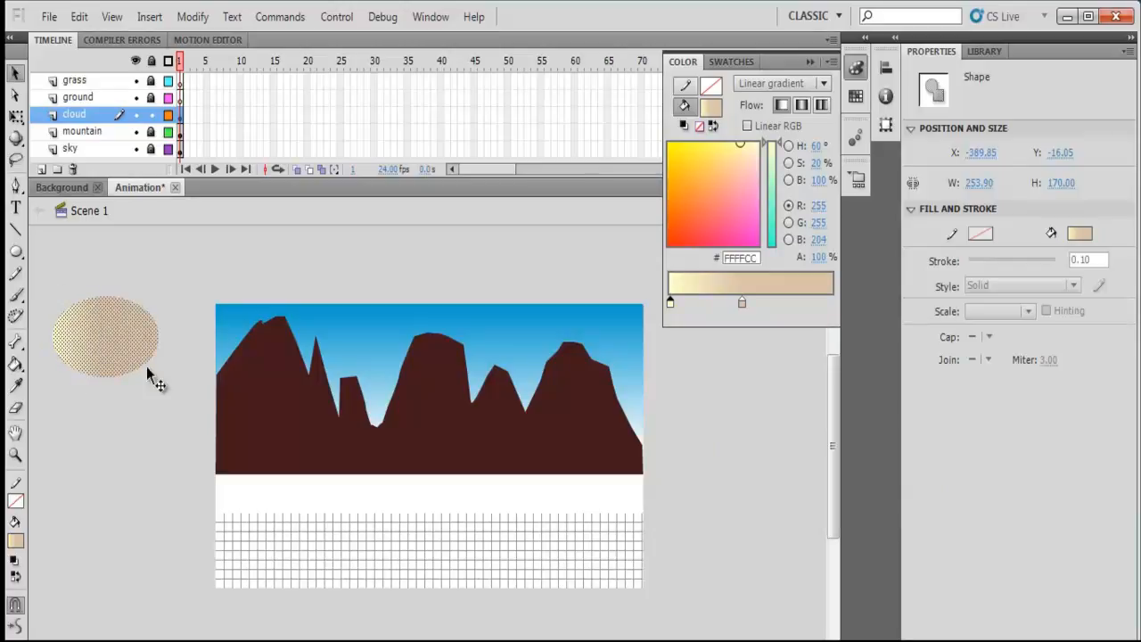
{"action": "left_click", "coordinate": [16, 365]}
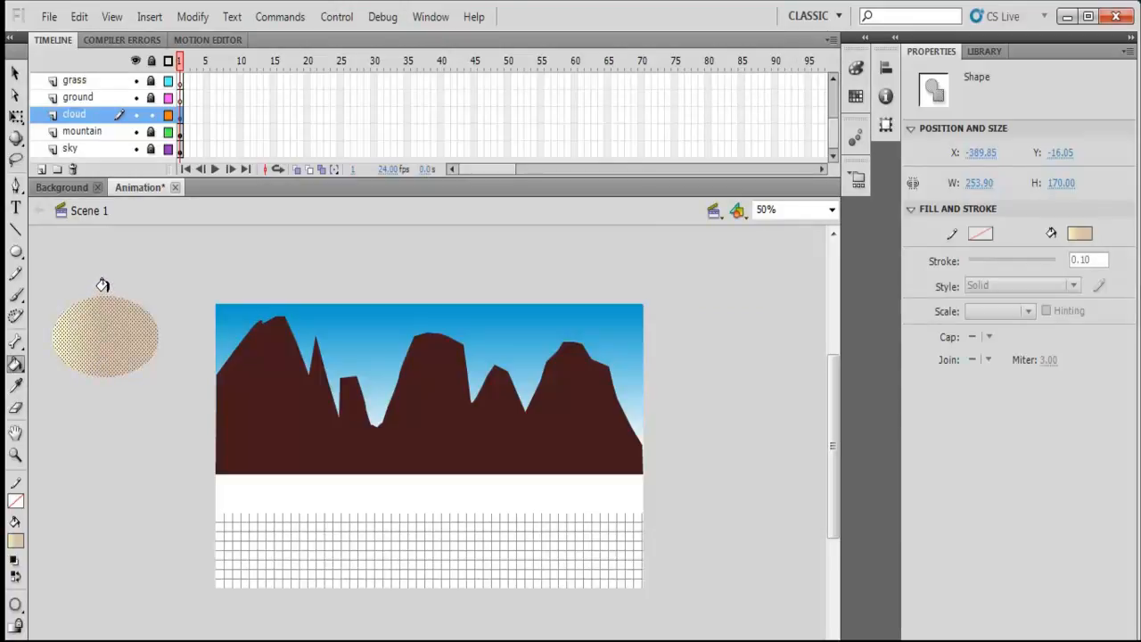
{"action": "left_click", "coordinate": [14, 72]}
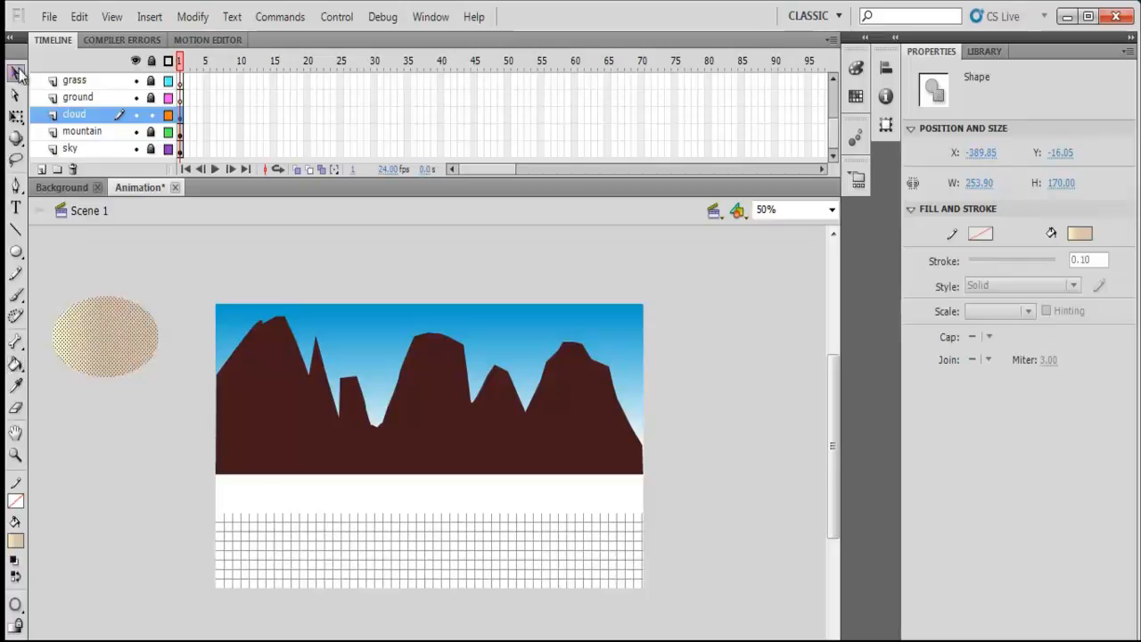
{"action": "left_click", "coordinate": [122, 454]}
{"action": "left_click", "coordinate": [117, 346]}
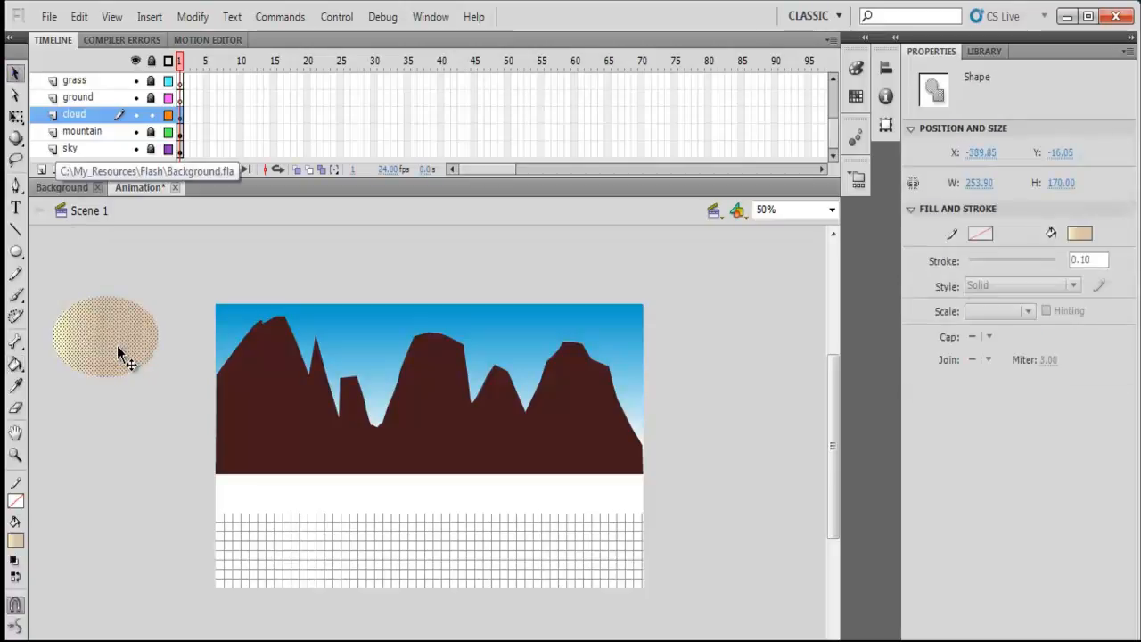
Turn the oval's linear gradient vertical with the Paint Bucket, running from beige at the upper edge to pale yellow at the lower edge.
{"action": "left_click", "coordinate": [15, 364]}
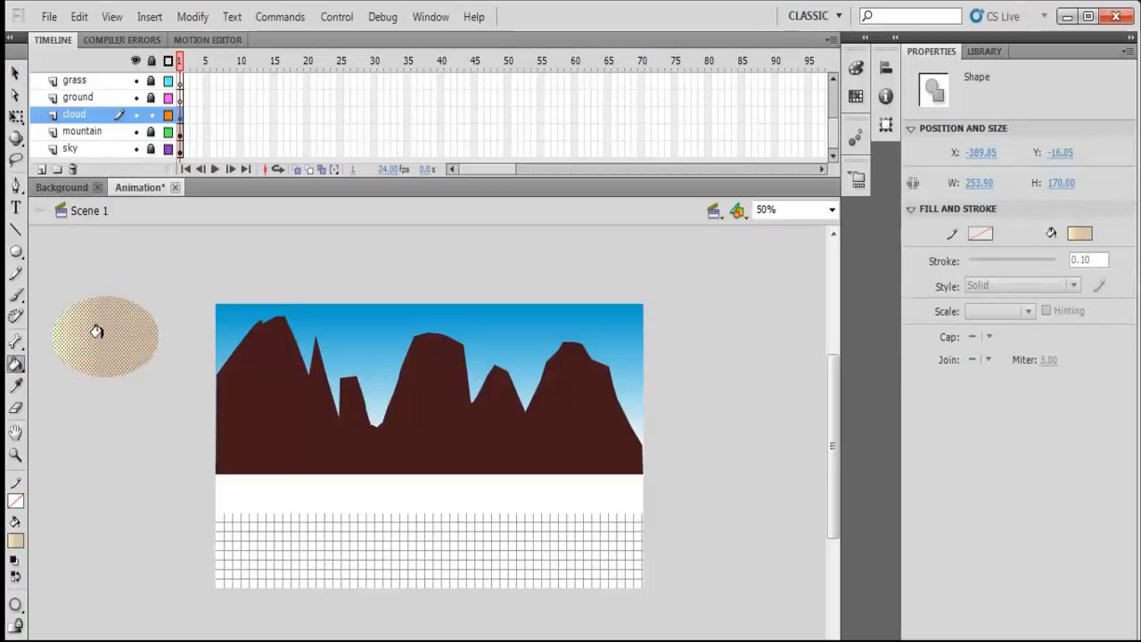
{"action": "left_click_drag", "start_coordinate": [103, 296], "coordinate": [103, 398]}
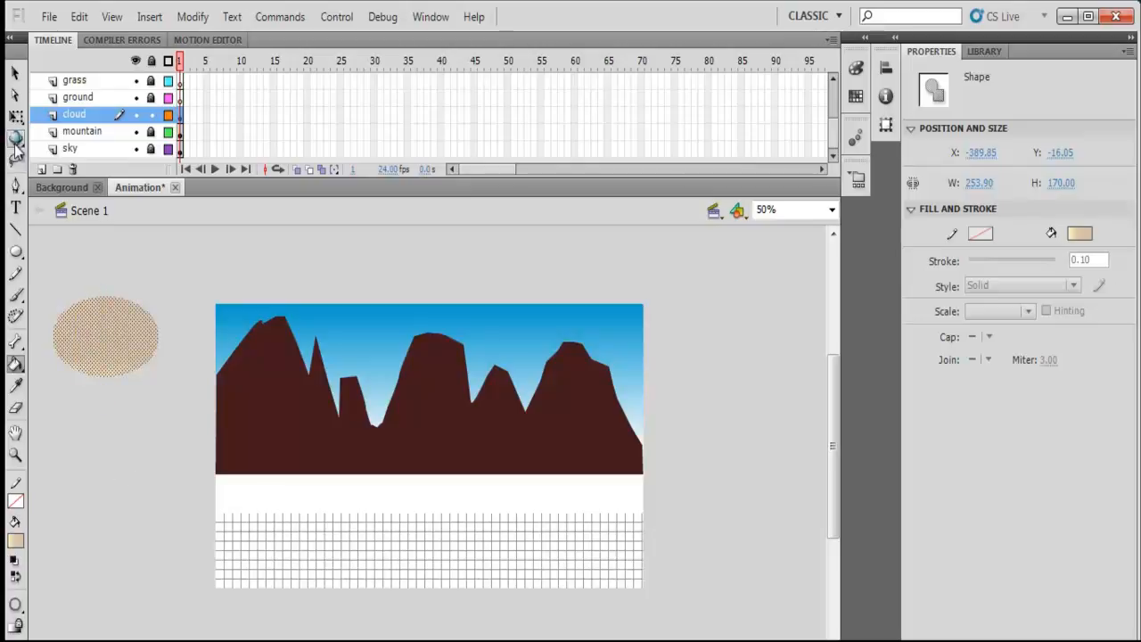
{"action": "left_click", "coordinate": [15, 71]}
{"action": "left_click", "coordinate": [112, 492]}
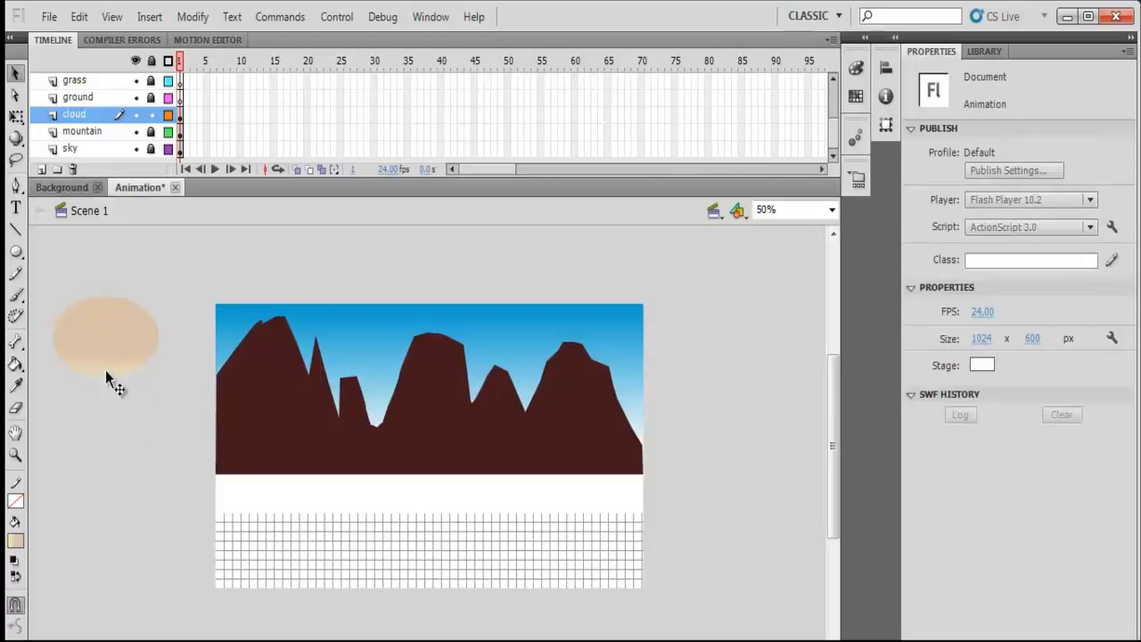
{"action": "left_click", "coordinate": [113, 339]}
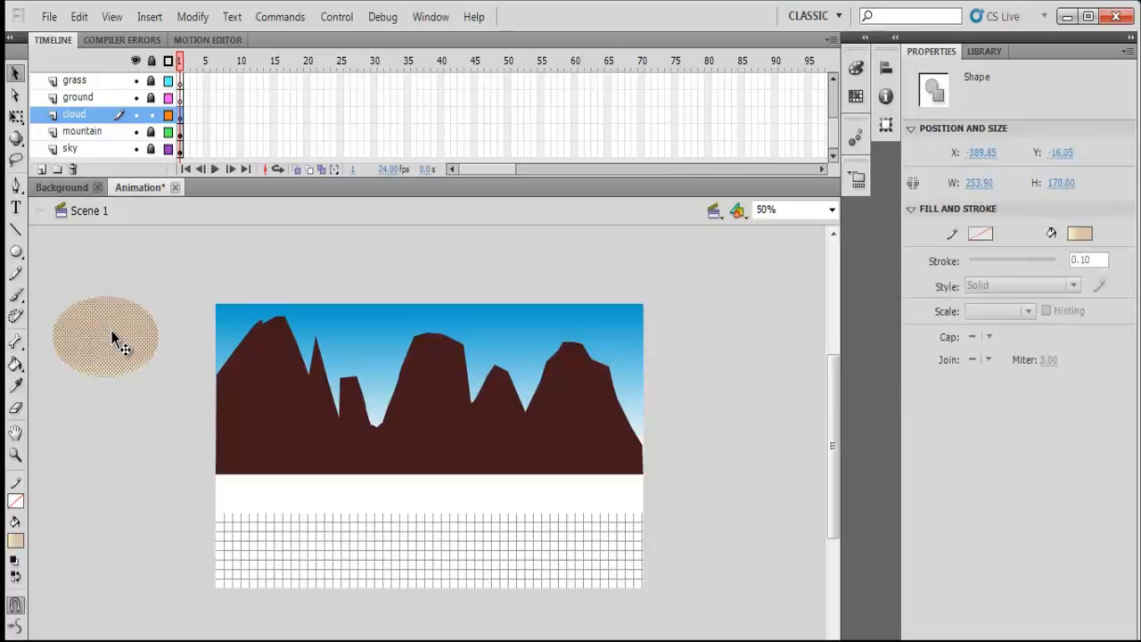
Shift the oval gradient's beige #DAC2A9 stop past the middle and move the pale yellow #FFFFCC stop inward to widen the yellow band.
{"action": "left_click", "coordinate": [856, 68]}
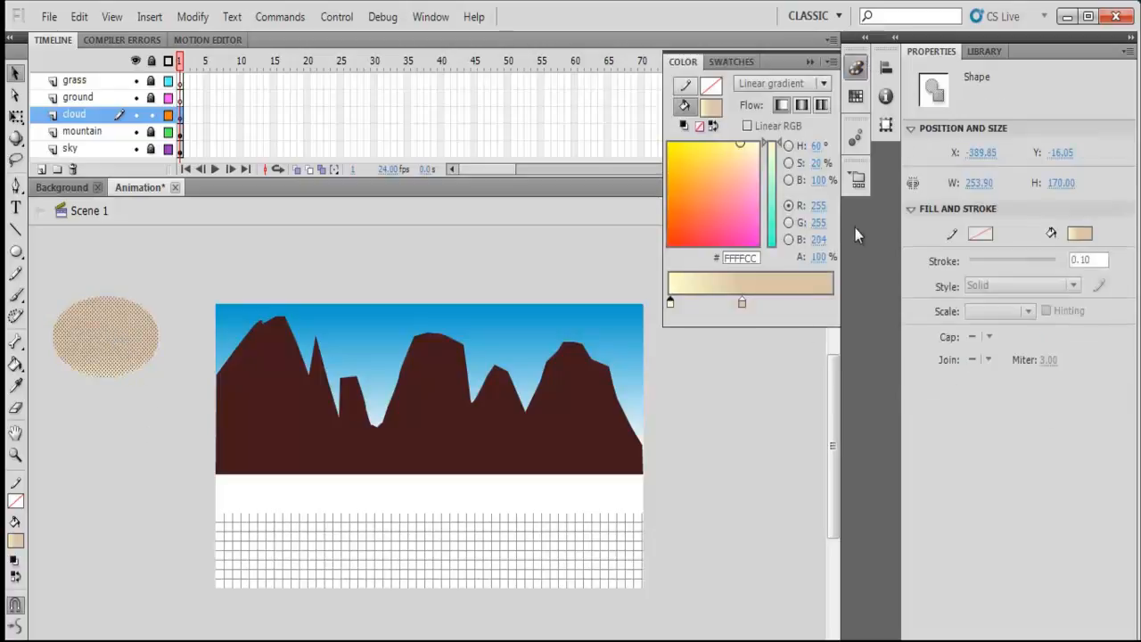
{"action": "left_click", "coordinate": [743, 303]}
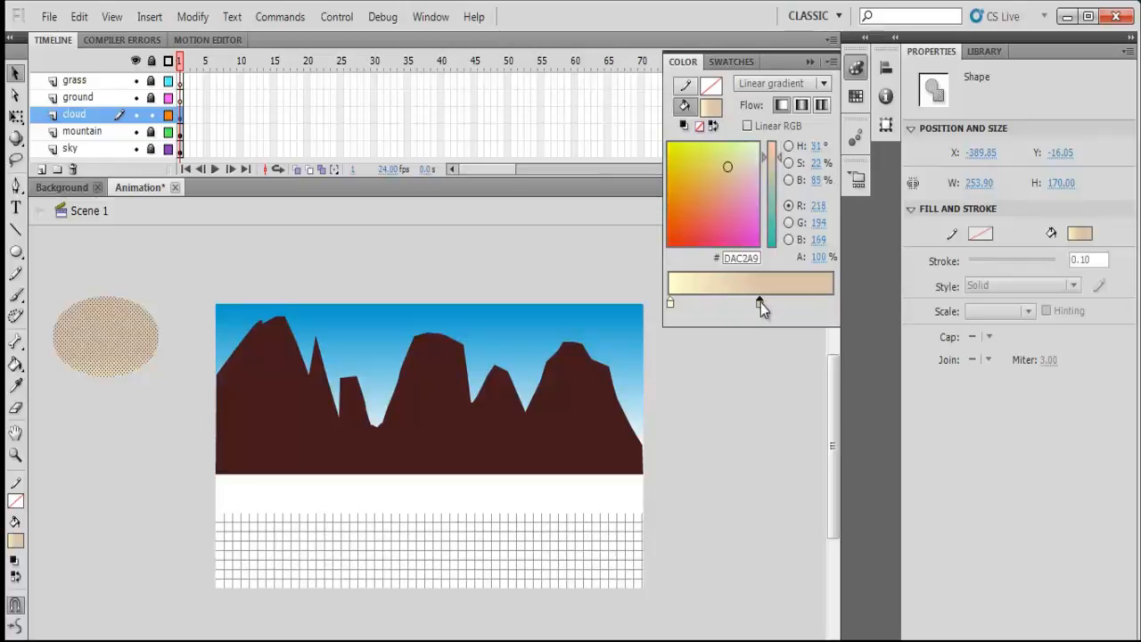
{"action": "left_click", "coordinate": [671, 303]}
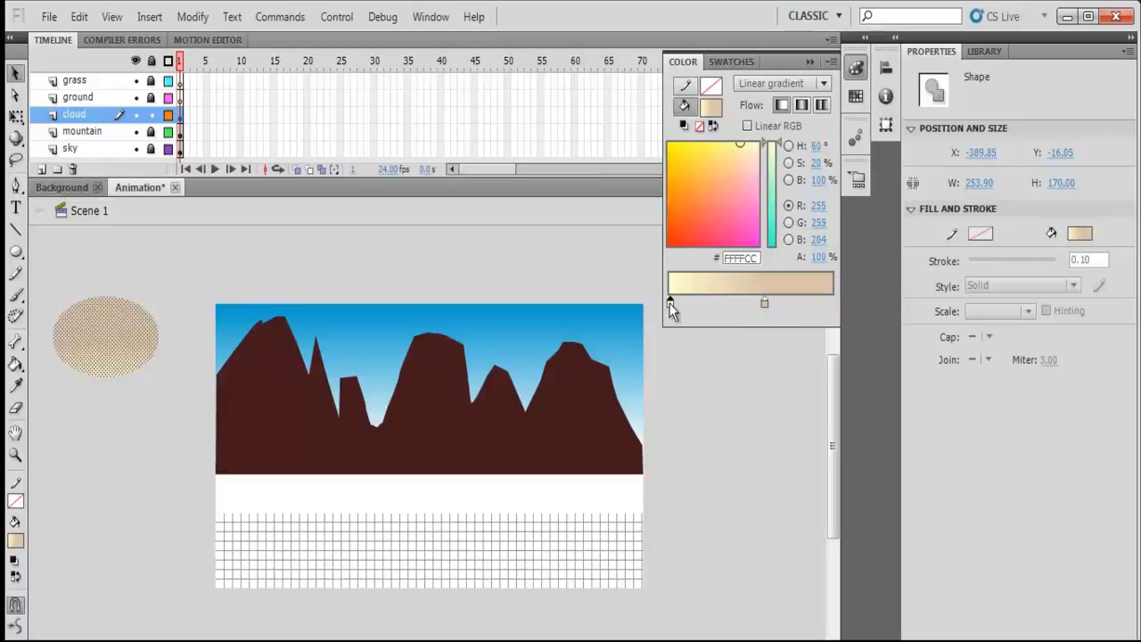
{"action": "left_click_drag", "start_coordinate": [702, 306], "coordinate": [706, 304]}
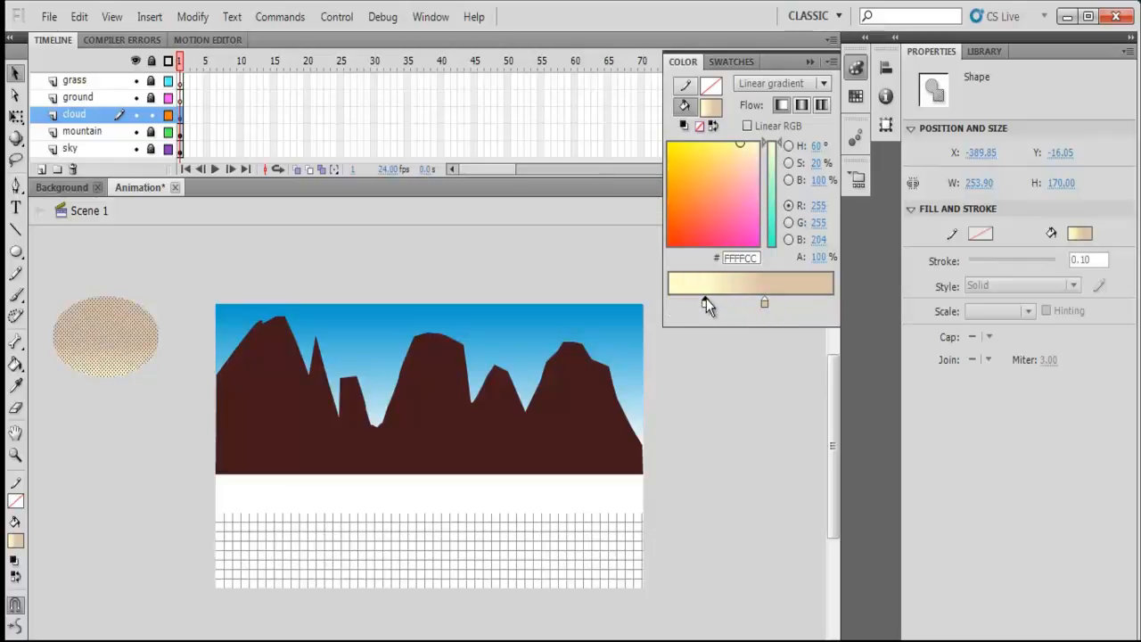
{"action": "left_click", "coordinate": [764, 303]}
{"action": "left_click", "coordinate": [125, 437]}
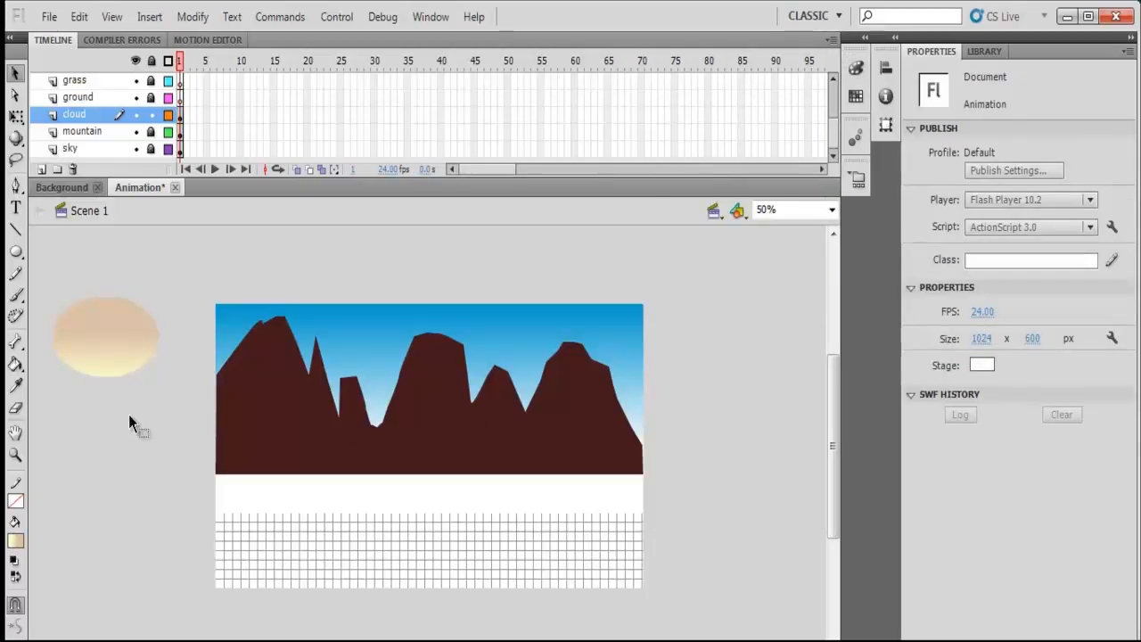
{"action": "left_click", "coordinate": [120, 321]}
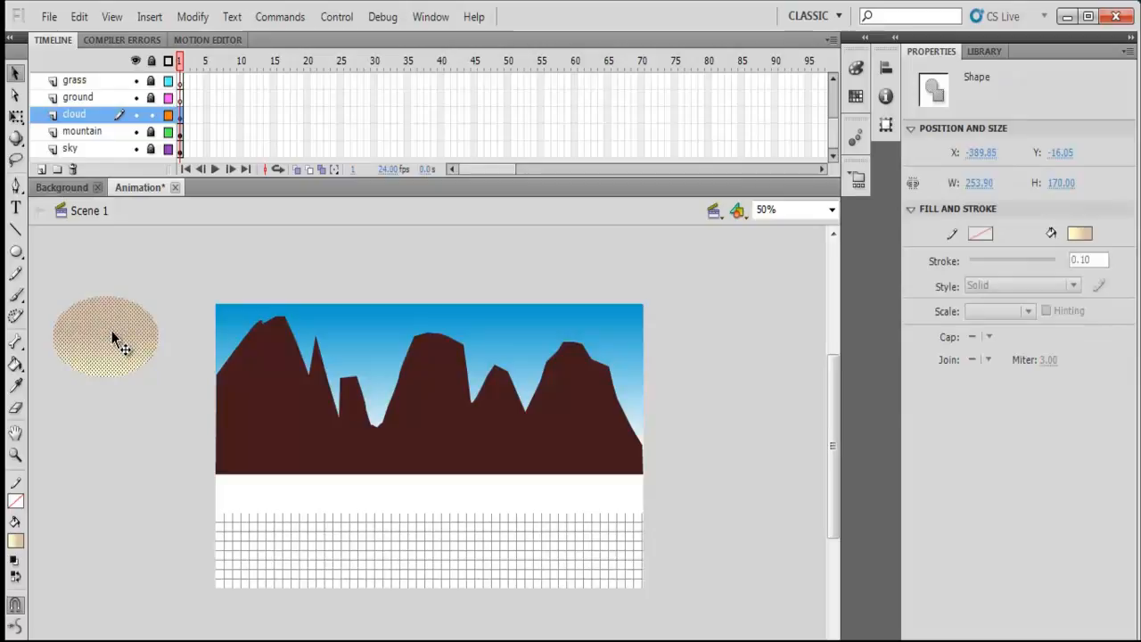
{"action": "left_click_drag", "start_coordinate": [109, 332], "coordinate": [371, 385]}
{"action": "left_click_drag", "start_coordinate": [98, 333], "coordinate": [528, 369]}
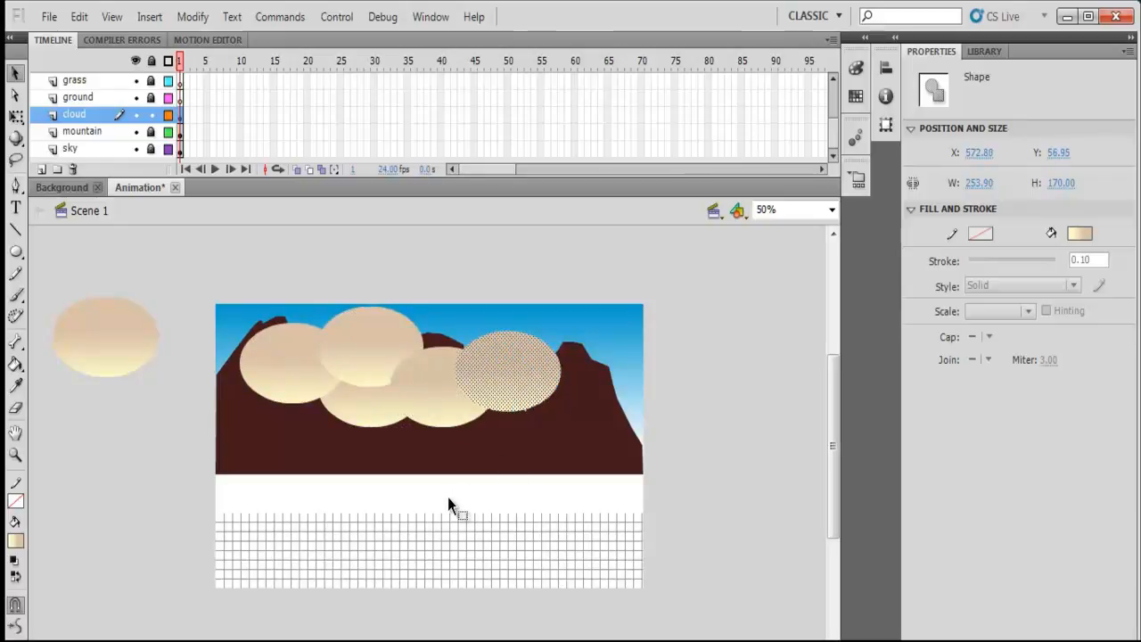
{"action": "key", "text": "ctrl+z"}
{"action": "key", "text": "ctrl+z"}
{"action": "key", "text": "ctrl+z"}
{"action": "key", "text": "ctrl+z"}
{"action": "key", "text": "ctrl+z"}
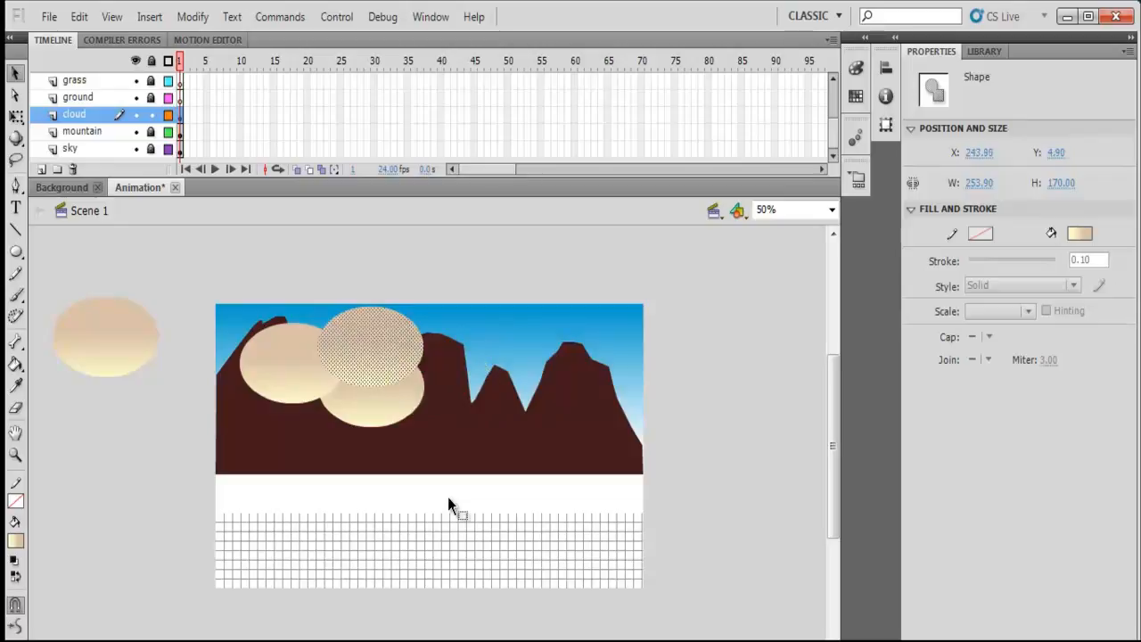
{"action": "key", "text": "ctrl+z"}
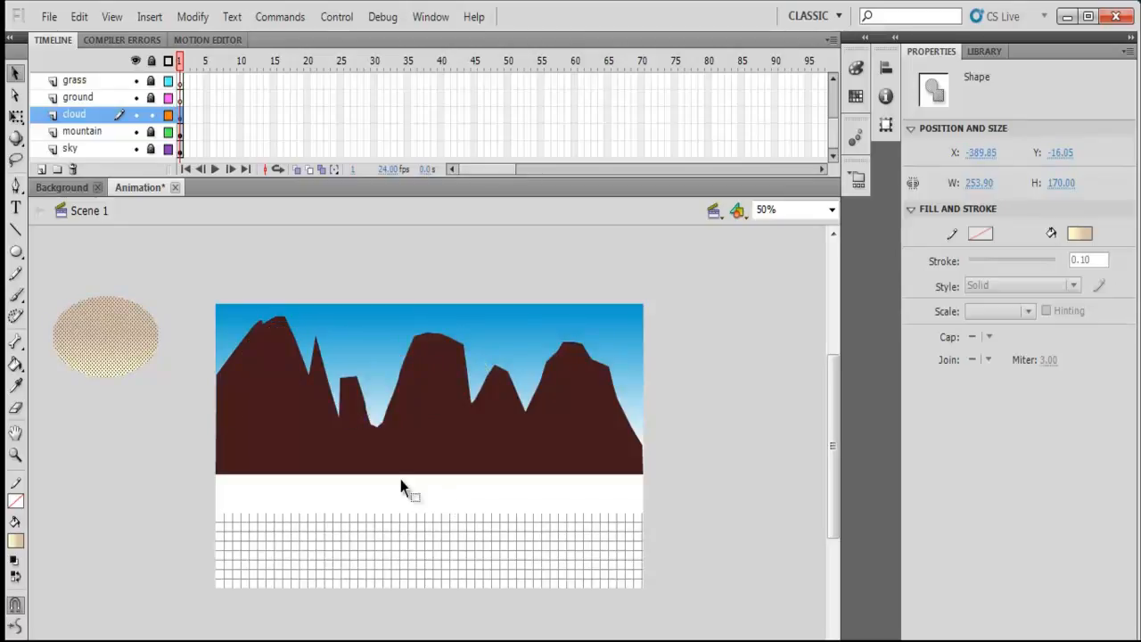
Convert the gradient oval into a movie clip symbol named cloud with its registration point at the centre.
{"action": "right_click", "coordinate": [117, 357]}
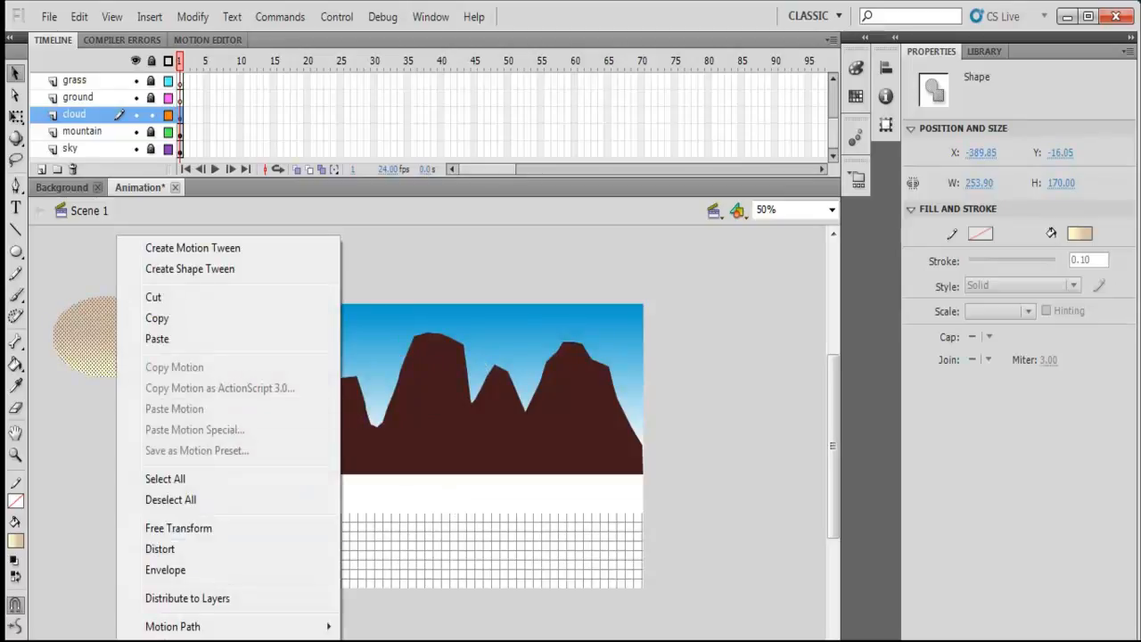
{"action": "key", "text": "F8"}
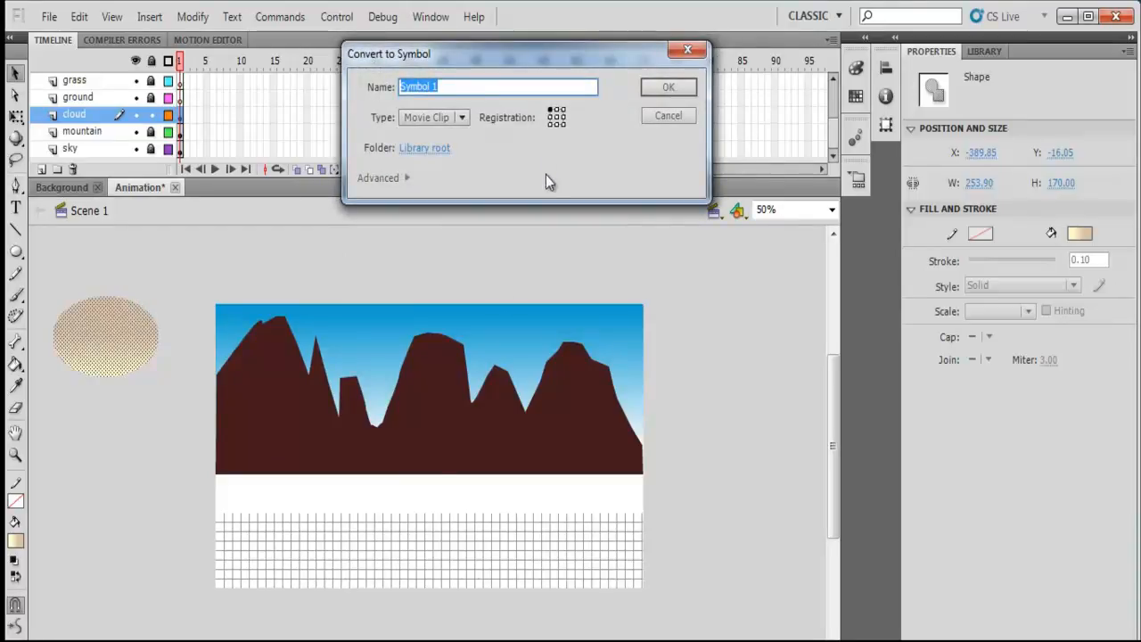
{"action": "type", "text": "cloud"}
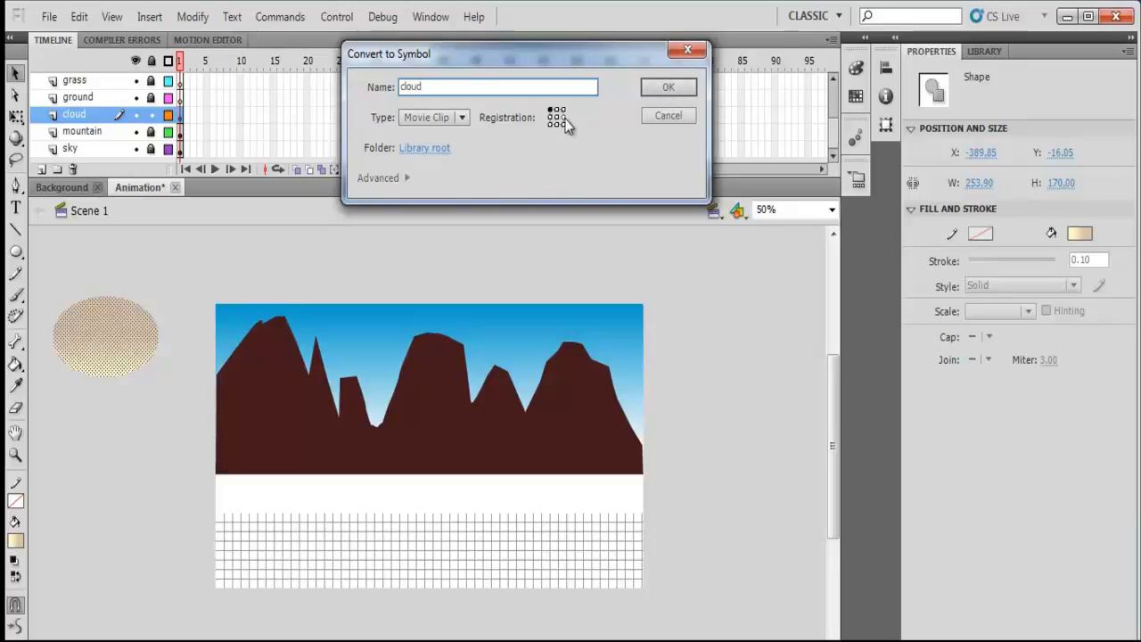
{"action": "left_click", "coordinate": [672, 92]}
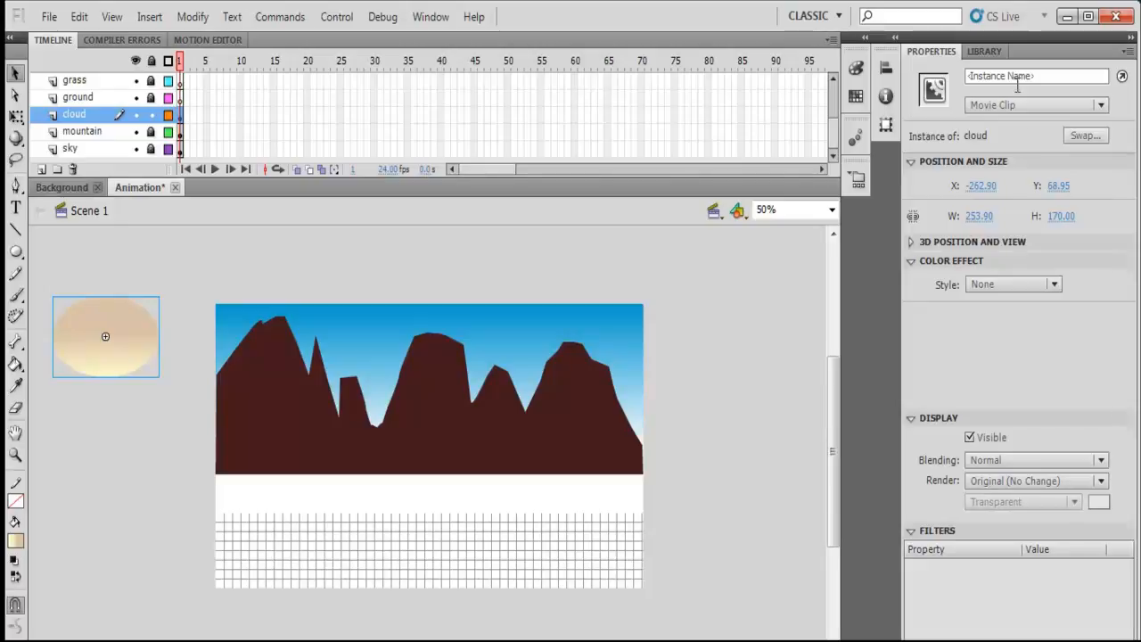
Add a Blur filter to the cloud movie clip and set its Blur X and Blur Y to 44 px.
{"action": "left_click_drag", "start_coordinate": [932, 51], "coordinate": [624, 54]}
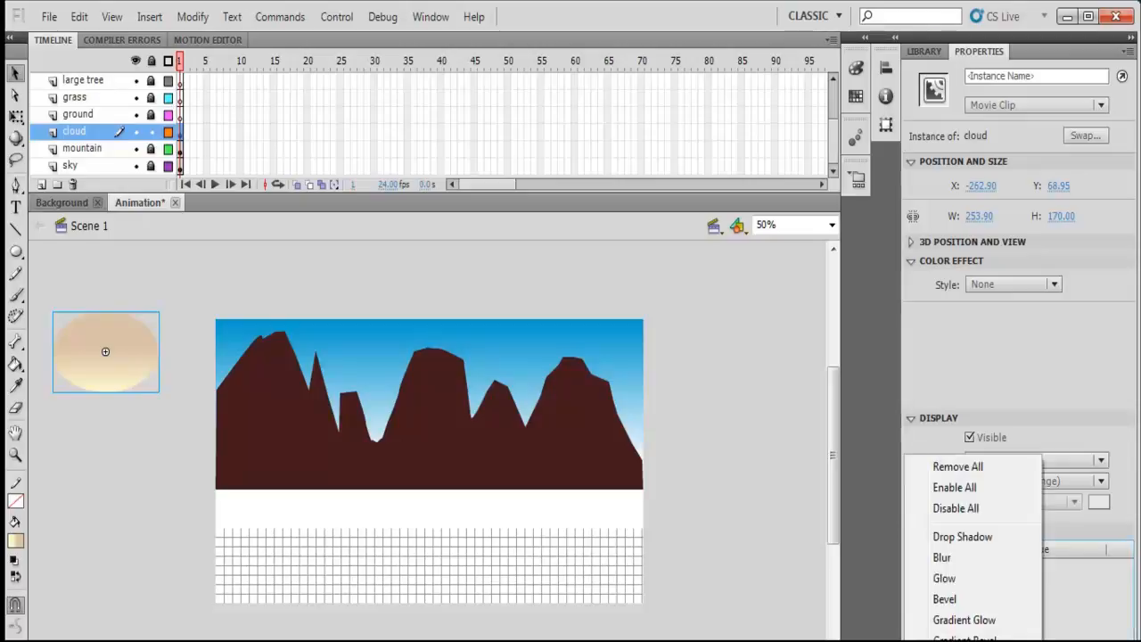
{"action": "left_click", "coordinate": [943, 560]}
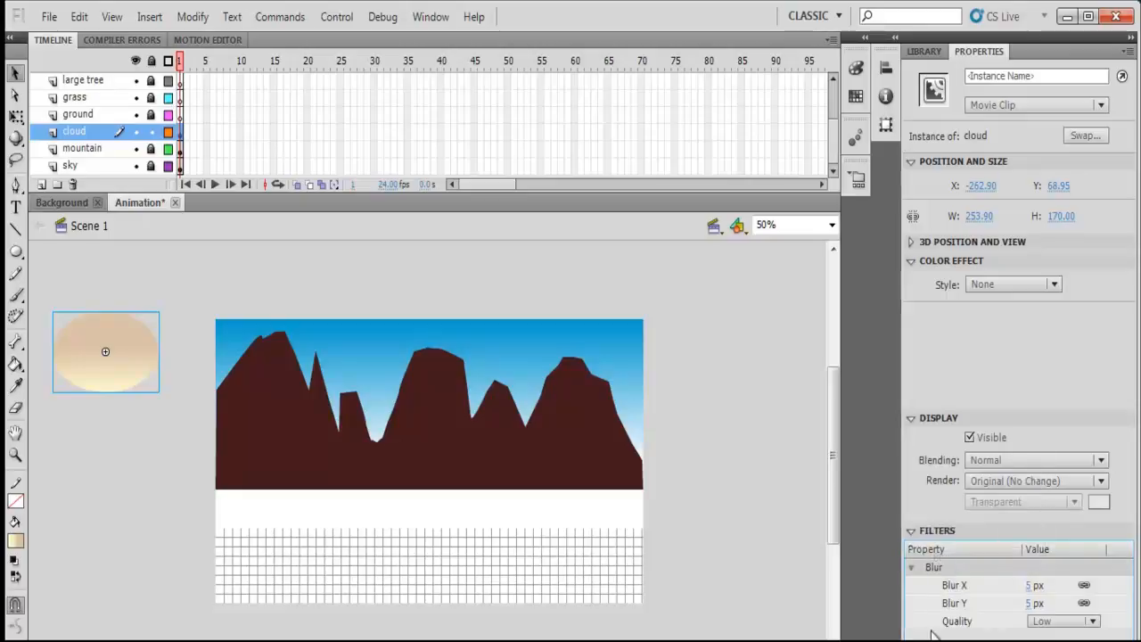
{"action": "left_click", "coordinate": [1028, 587]}
{"action": "left_click_drag", "start_coordinate": [1028, 591], "coordinate": [1062, 589]}
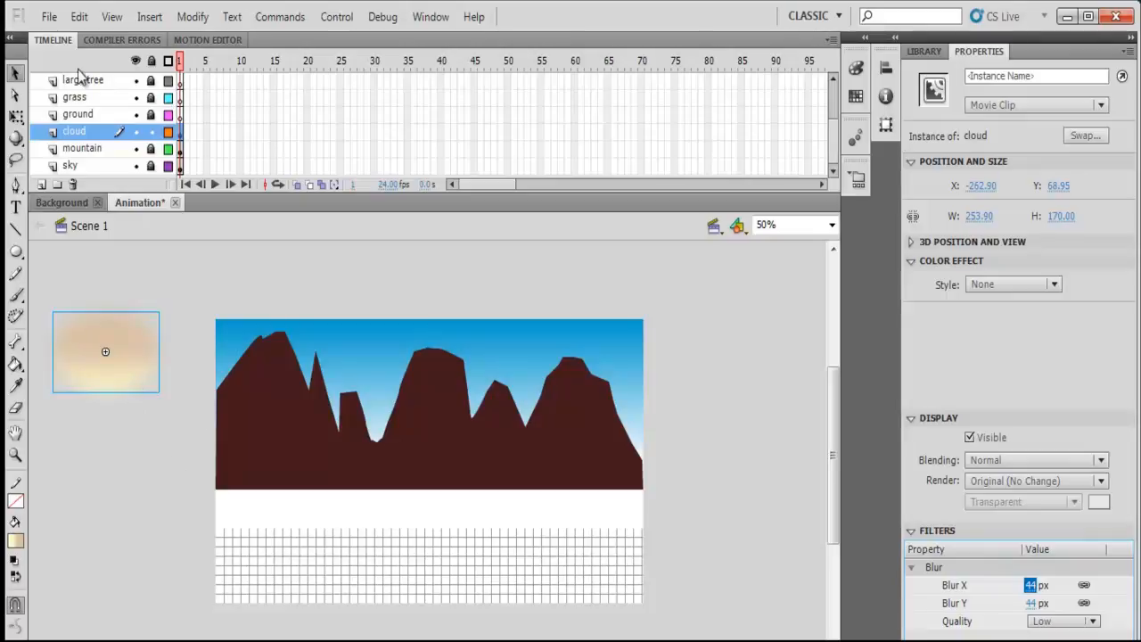
{"action": "left_click", "coordinate": [169, 461]}
{"action": "left_click", "coordinate": [111, 355]}
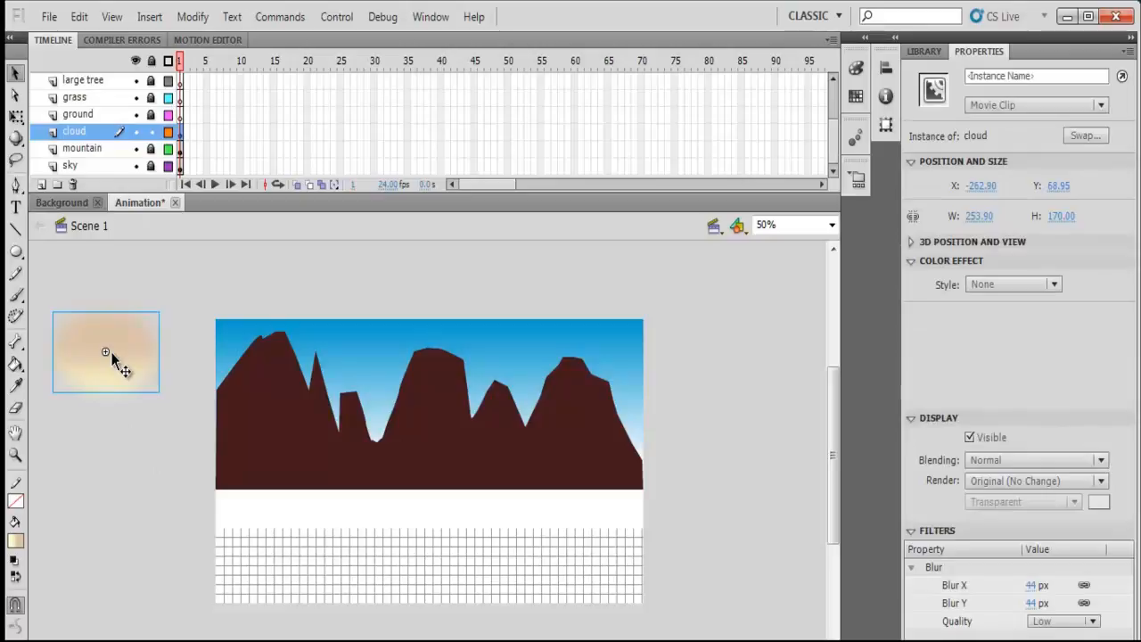
Move the cloud layer below the mountain layer and spread copies of the blurred cloud across the stage behind the mountain peaks.
{"action": "left_click_drag", "start_coordinate": [84, 134], "coordinate": [87, 163]}
{"action": "left_click_drag", "start_coordinate": [132, 355], "coordinate": [254, 352]}
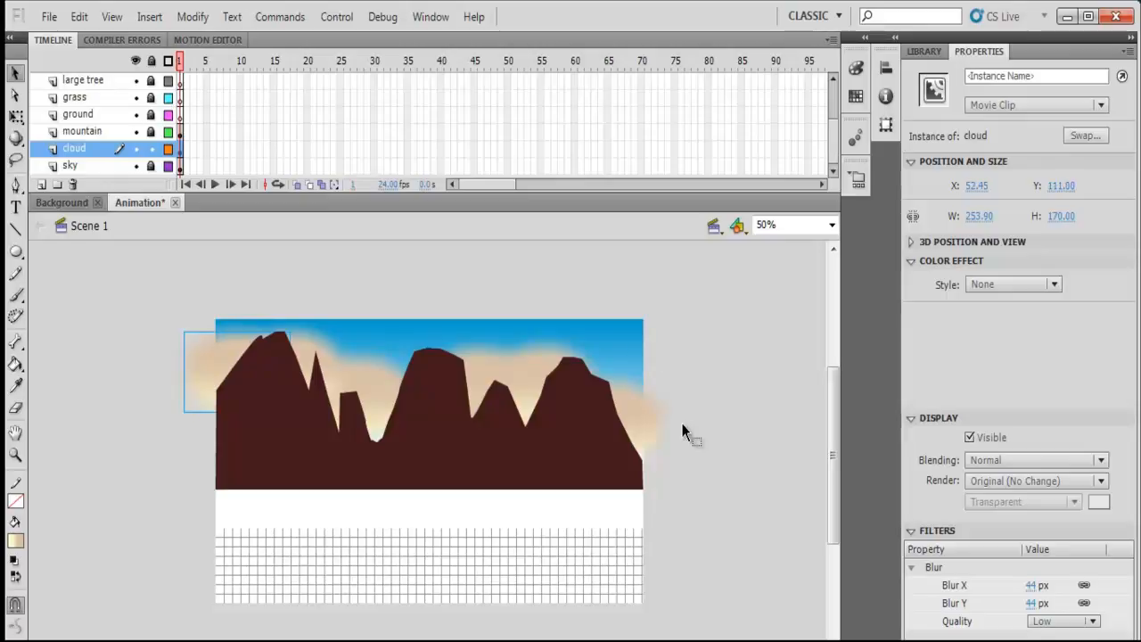
Nudge the cloud in the second valley, move the leftmost cloud right to about X 104, and lock the cloud layer.
{"action": "double_click", "coordinate": [378, 394]}
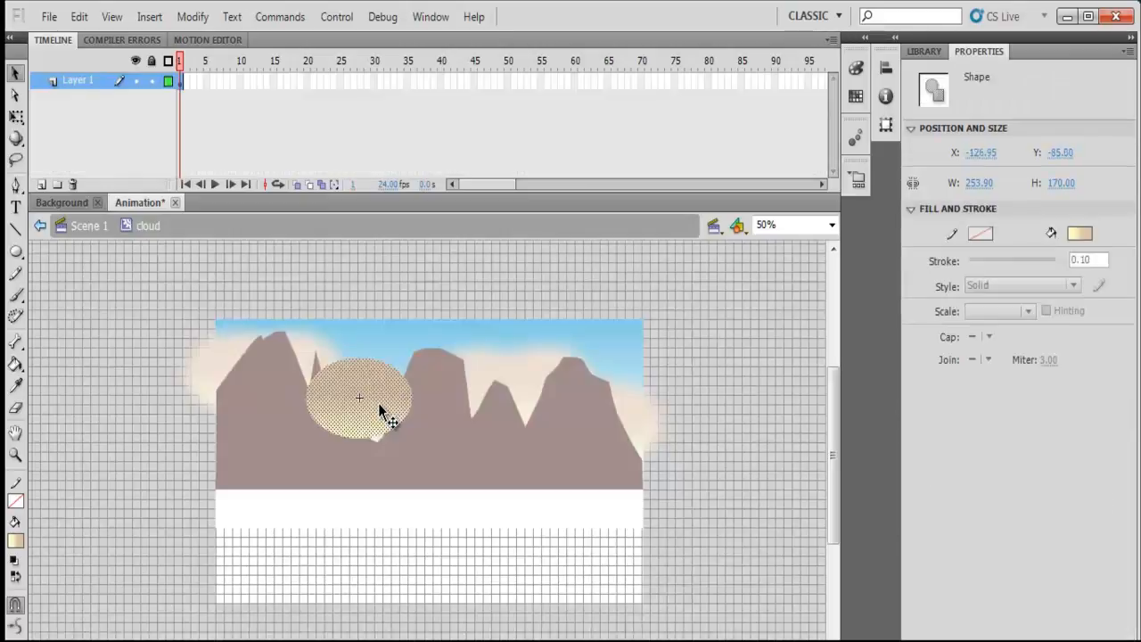
{"action": "left_click", "coordinate": [90, 228]}
{"action": "left_click_drag", "start_coordinate": [371, 398], "coordinate": [398, 372]}
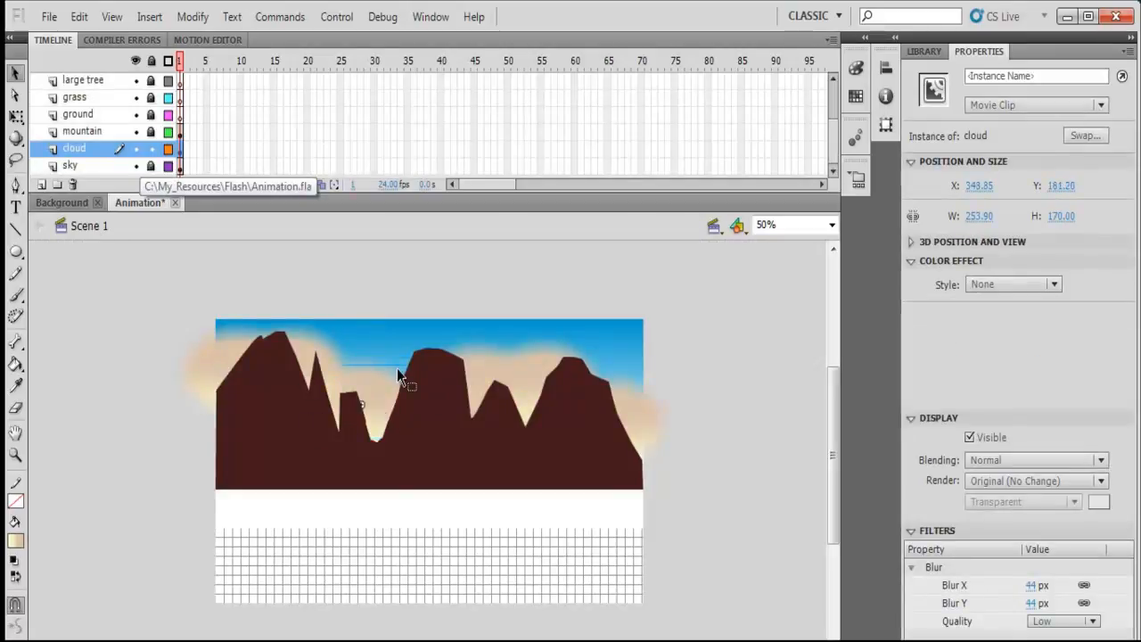
{"action": "left_click_drag", "start_coordinate": [169, 339], "coordinate": [209, 367]}
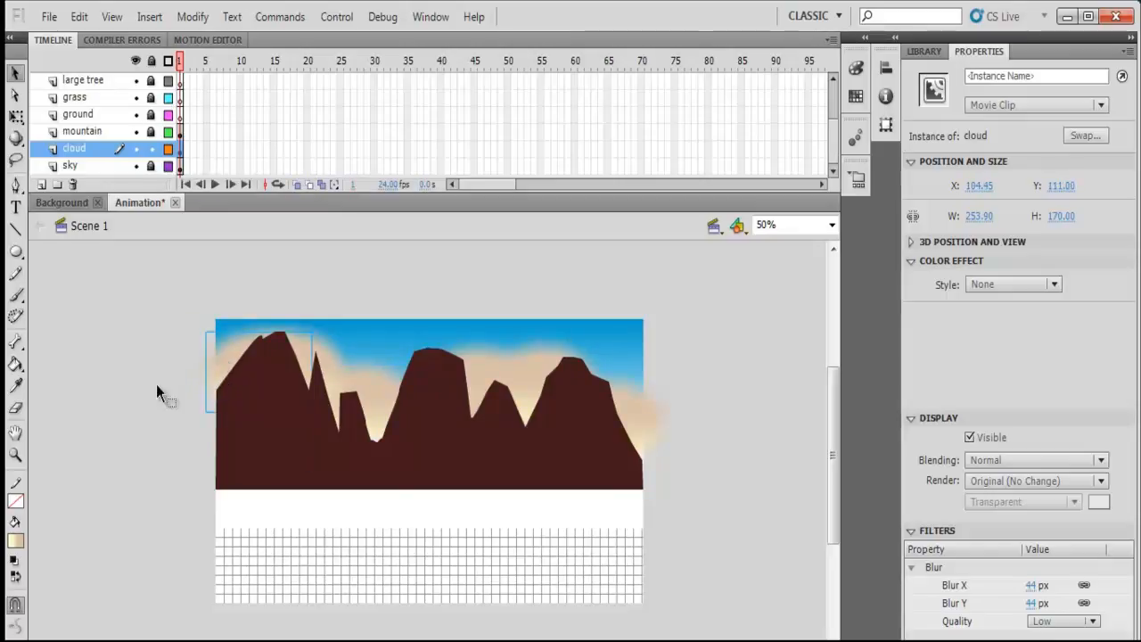
{"action": "left_click", "coordinate": [82, 346]}
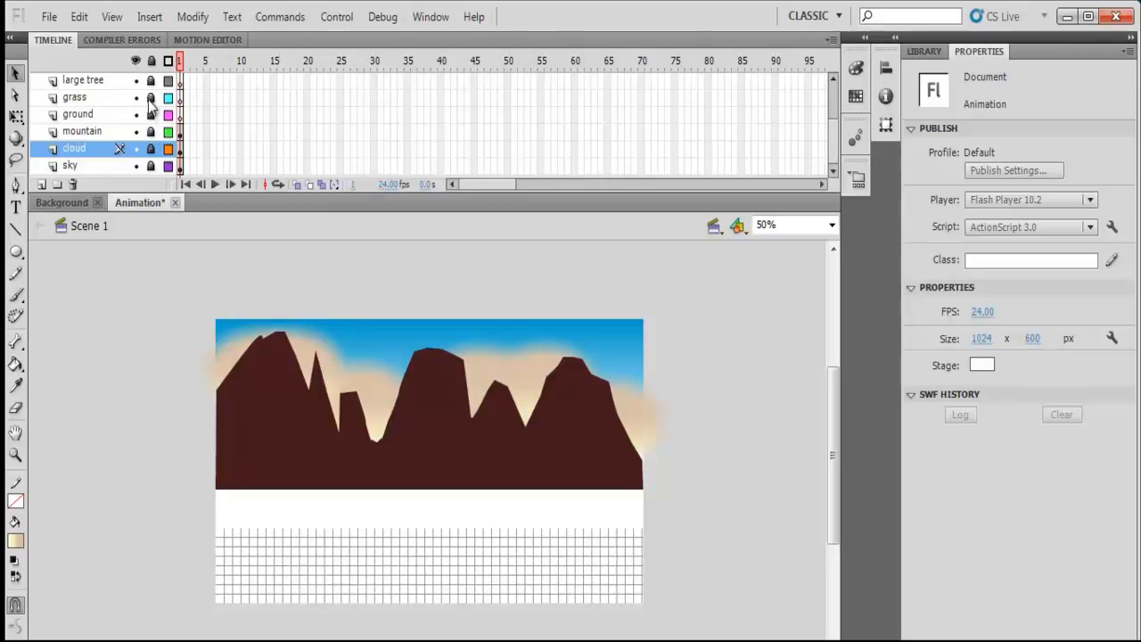
Unlock the ground layer and draw a dark brown, strokeless rectangle covering the grid area along the lower part of the stage.
{"action": "left_click_drag", "start_coordinate": [836, 425], "coordinate": [830, 460]}
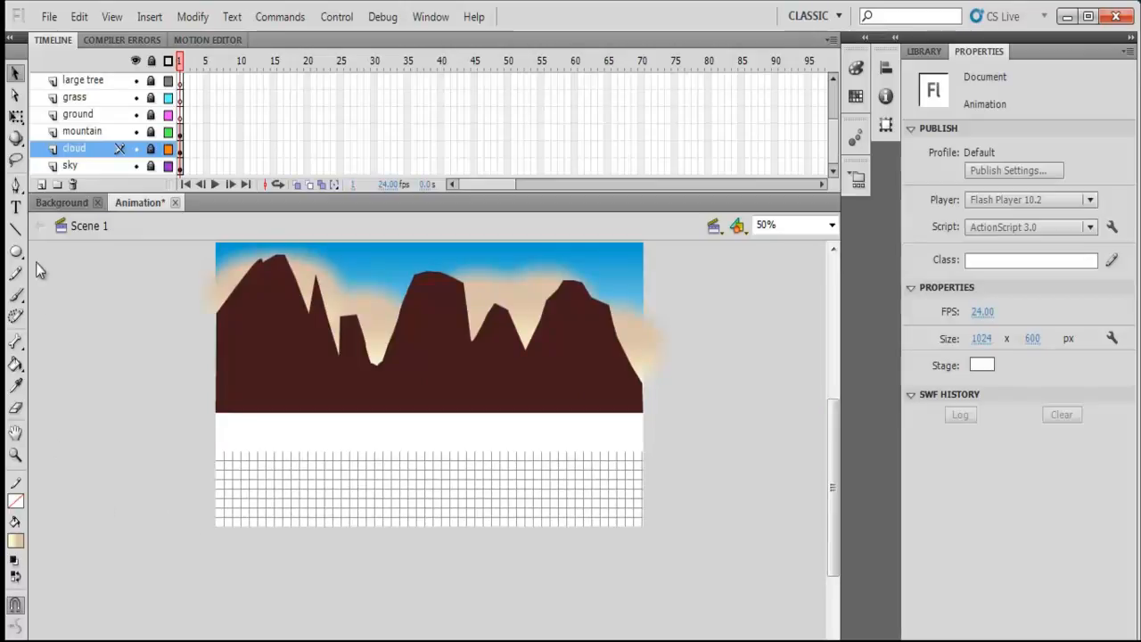
{"action": "left_click_drag", "start_coordinate": [15, 252], "coordinate": [52, 274]}
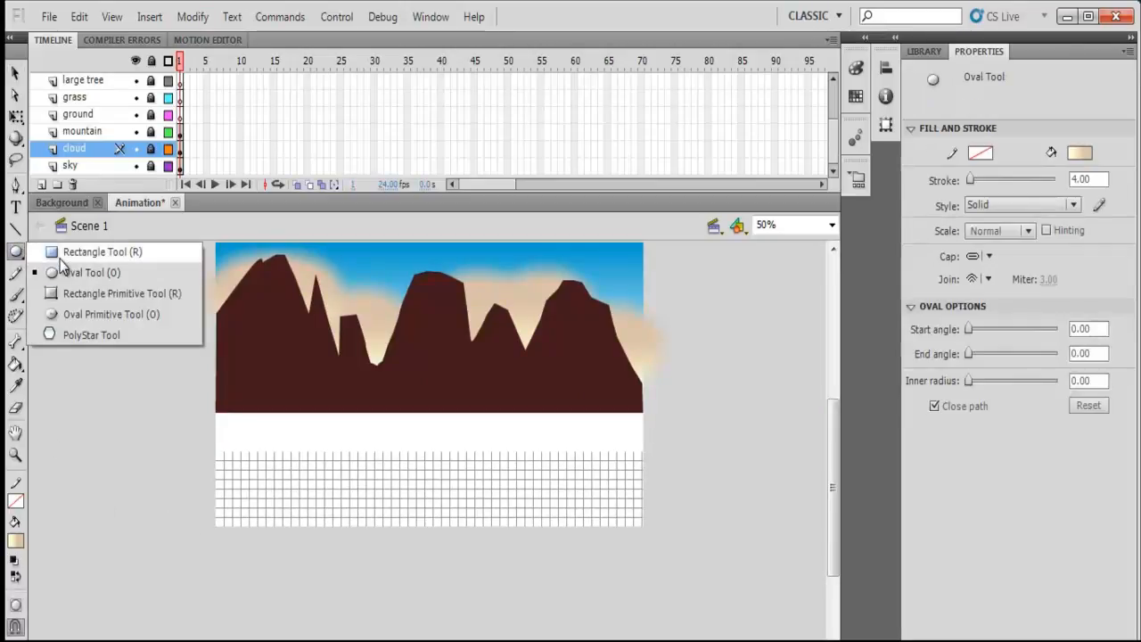
{"action": "left_click", "coordinate": [62, 255]}
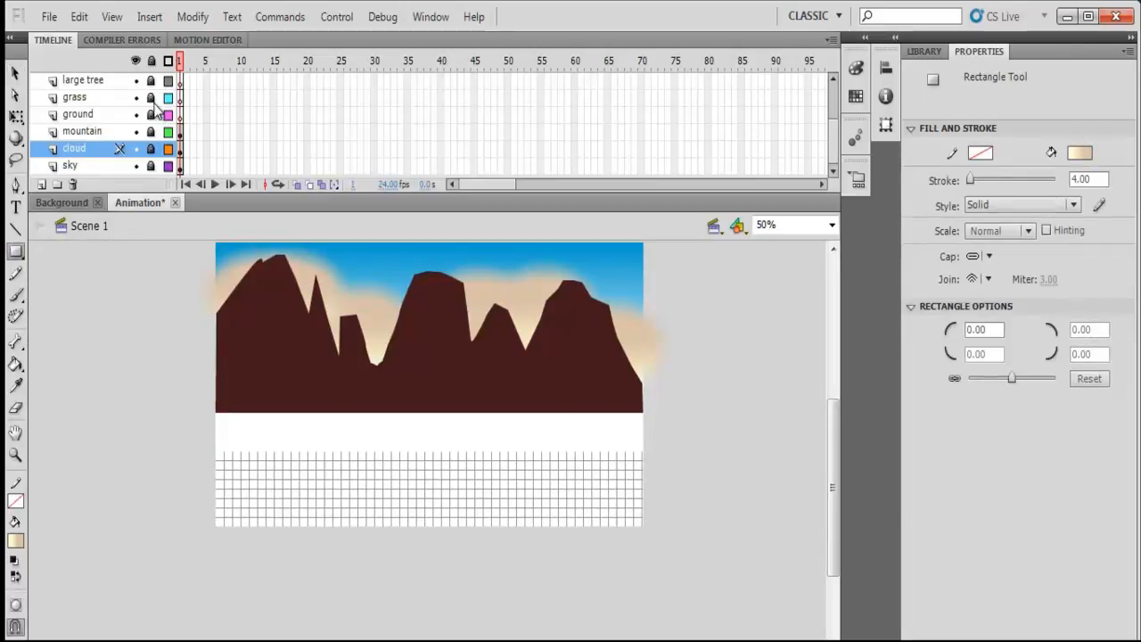
{"action": "left_click", "coordinate": [151, 114]}
{"action": "left_click", "coordinate": [179, 114]}
{"action": "left_click", "coordinate": [18, 539]}
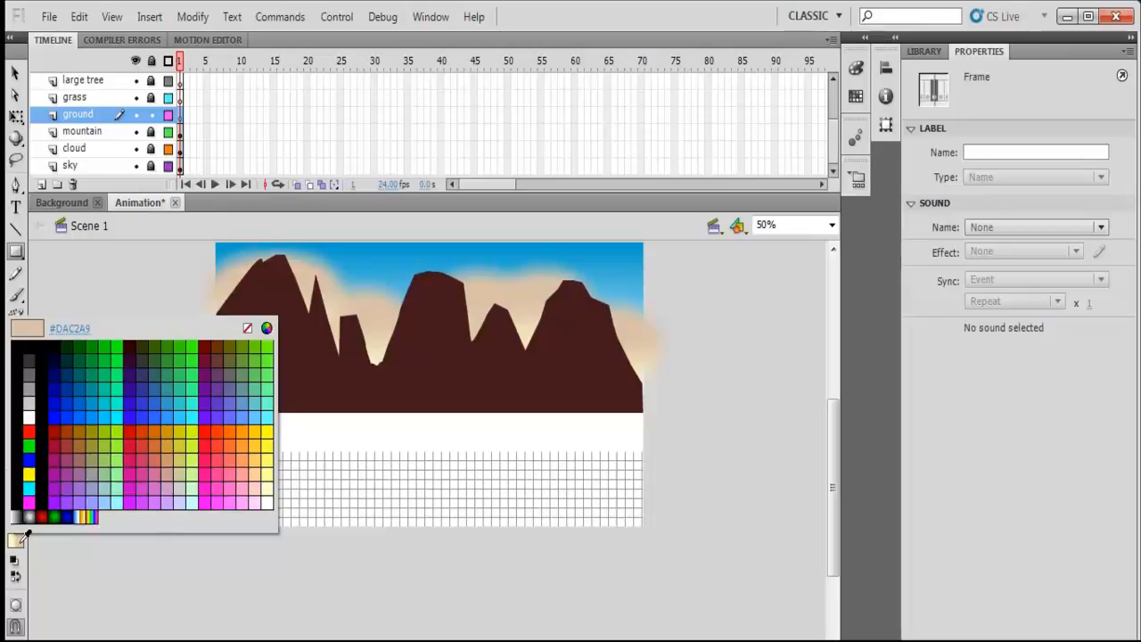
{"action": "left_click", "coordinate": [223, 346]}
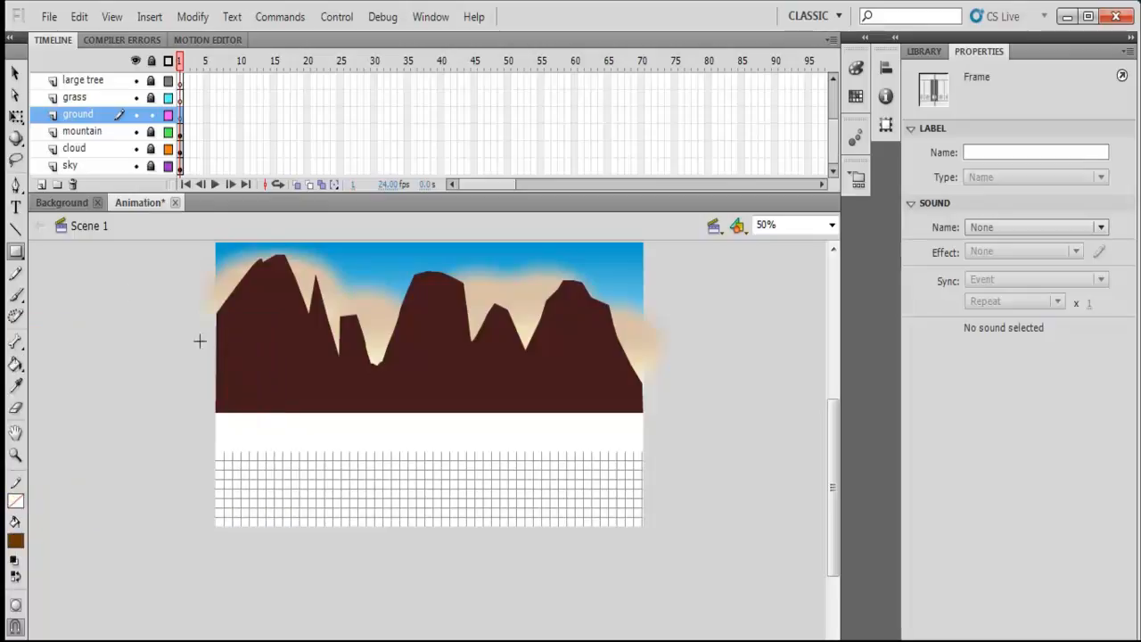
{"action": "left_click", "coordinate": [16, 252]}
{"action": "left_click_drag", "start_coordinate": [215, 453], "coordinate": [644, 530]}
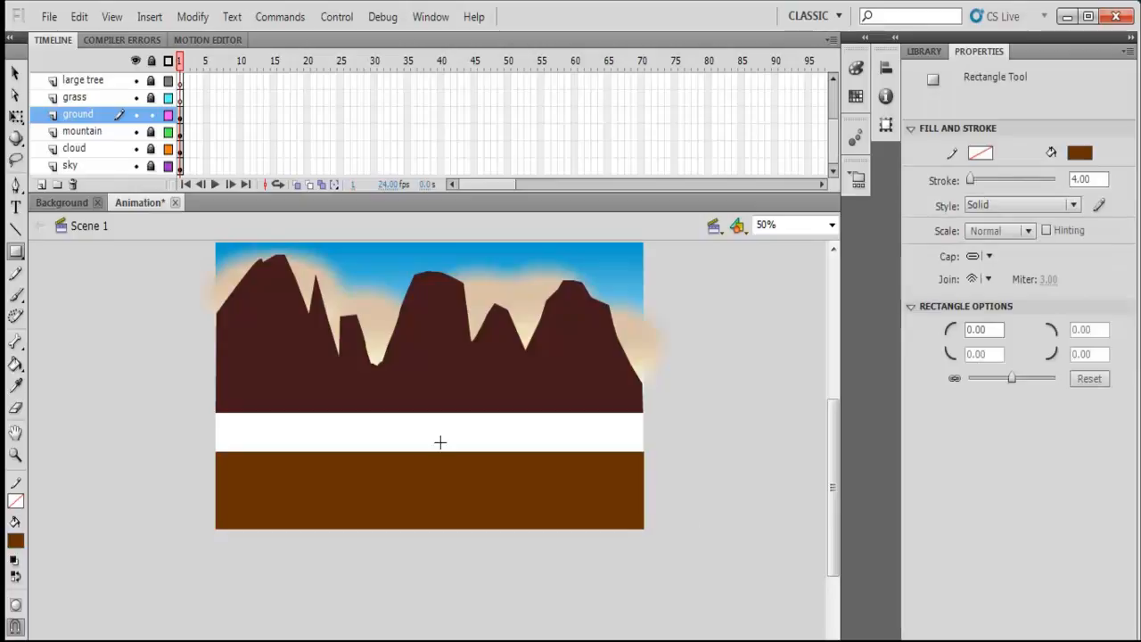
Change the document's stage colour to dark green.
{"action": "left_click", "coordinate": [15, 71]}
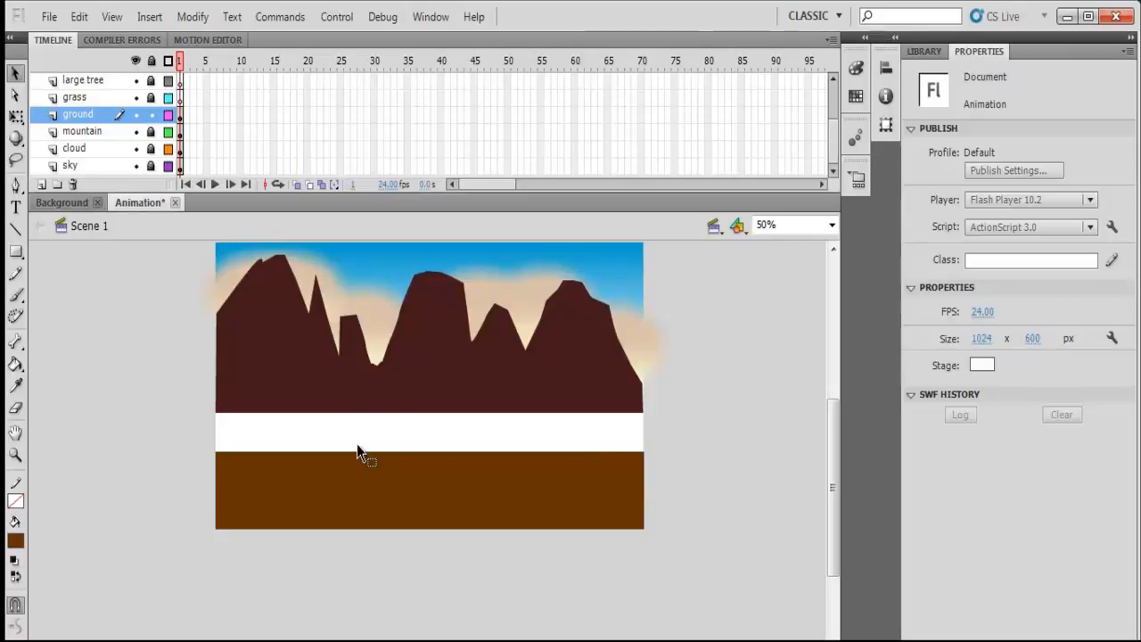
{"action": "left_click", "coordinate": [982, 366]}
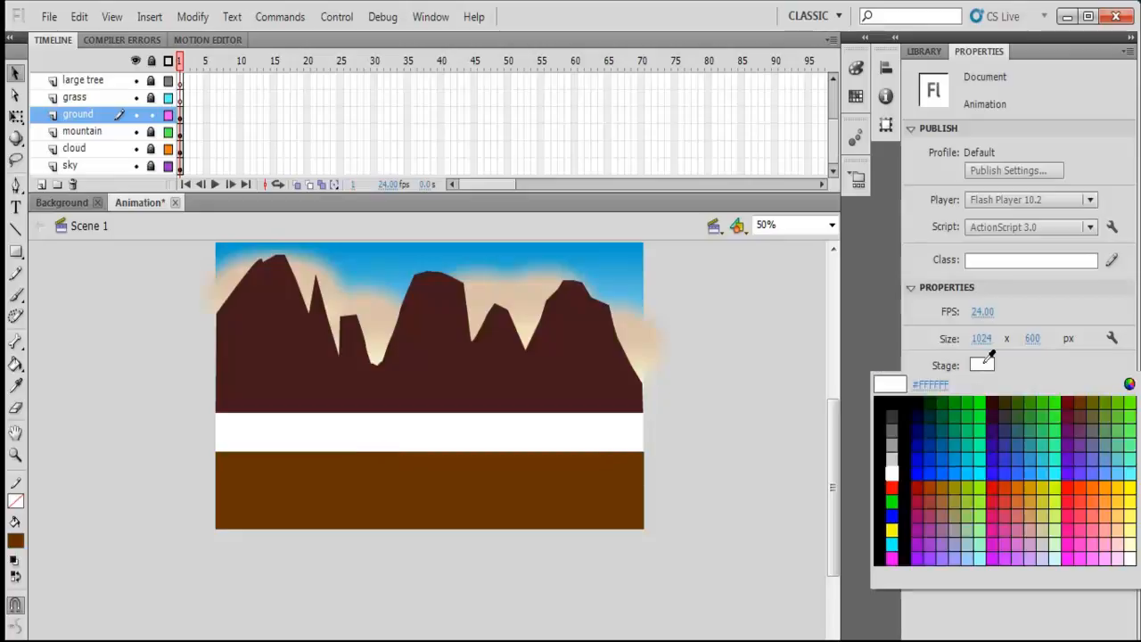
{"action": "left_click", "coordinate": [947, 403]}
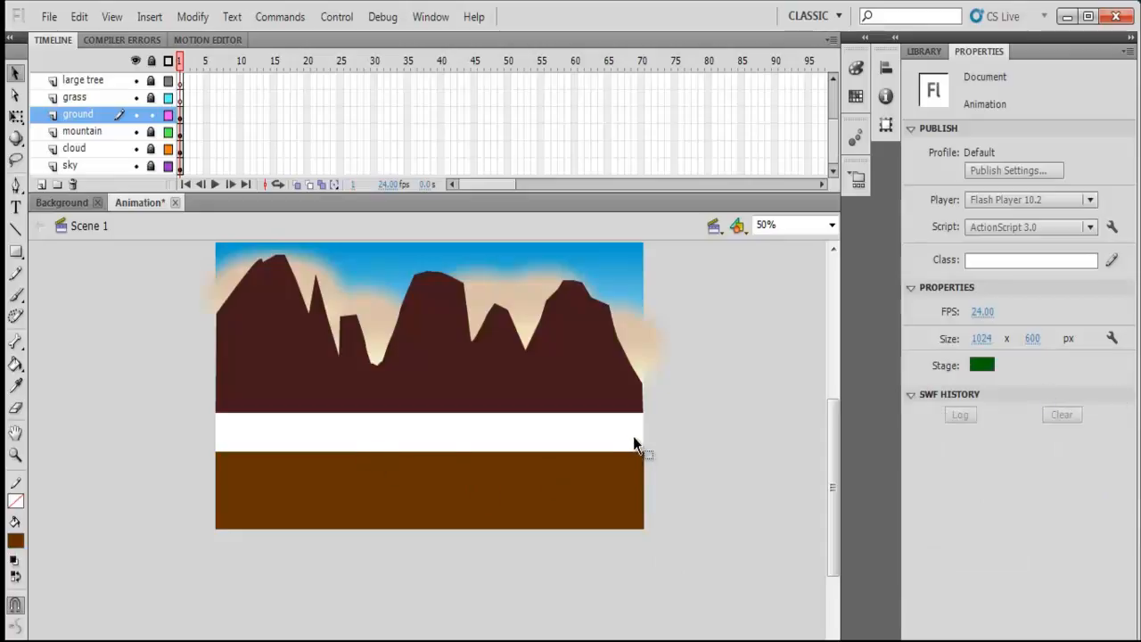
Fine-position the brown ground rectangle at about X 2, Y 442, lock the ground layer and unlock the grass layer.
{"action": "left_click", "coordinate": [607, 491]}
{"action": "mouse_move", "coordinate": [599, 491]}
{"action": "left_mouse_down"}
{"action": "mouse_move", "coordinate": [501, 577]}
{"action": "mouse_move", "coordinate": [612, 480]}
{"action": "mouse_move", "coordinate": [603, 476]}
{"action": "left_mouse_up"}
{"action": "left_click", "coordinate": [600, 438]}
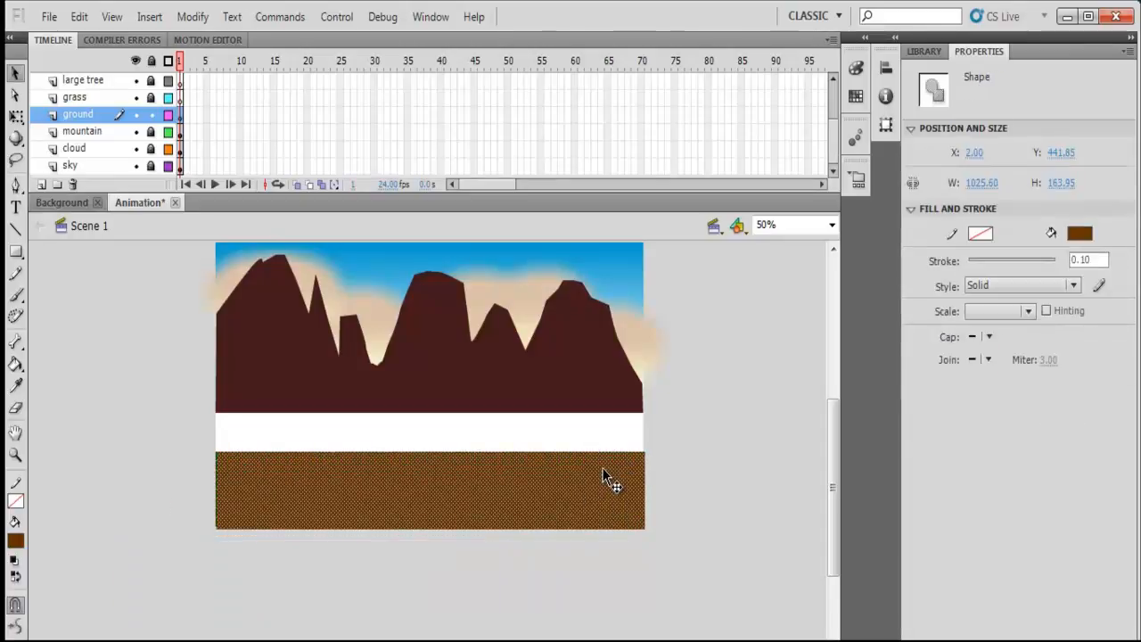
{"action": "left_click", "coordinate": [15, 116]}
{"action": "mouse_move", "coordinate": [430, 454]}
{"action": "left_mouse_down"}
{"action": "mouse_move", "coordinate": [431, 413]}
{"action": "mouse_move", "coordinate": [436, 457]}
{"action": "left_mouse_up"}
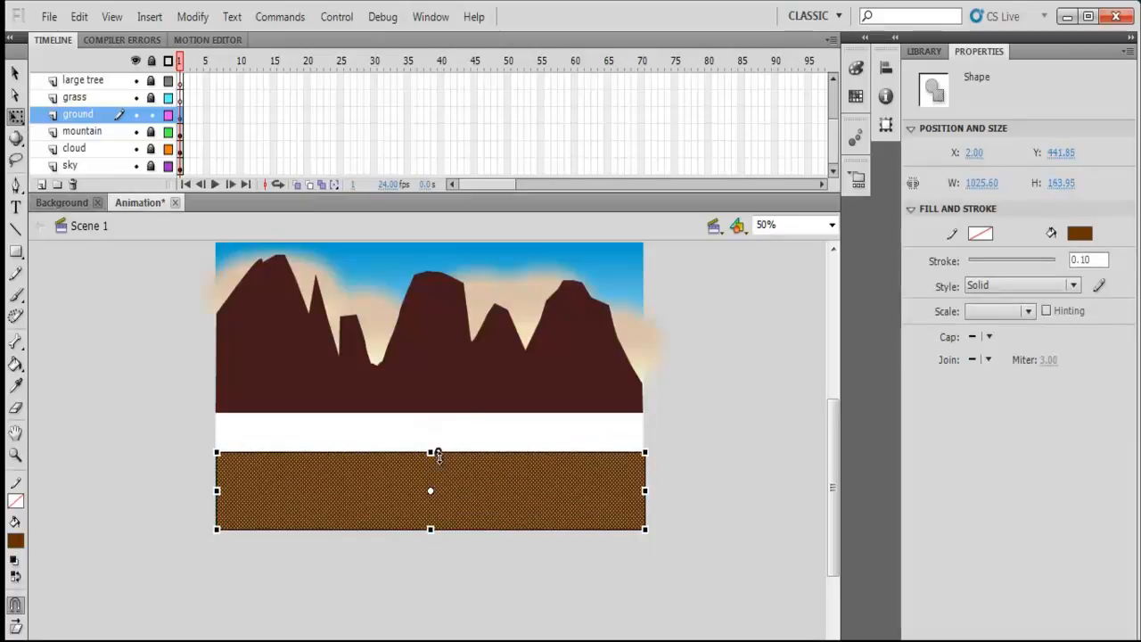
{"action": "left_click", "coordinate": [79, 322]}
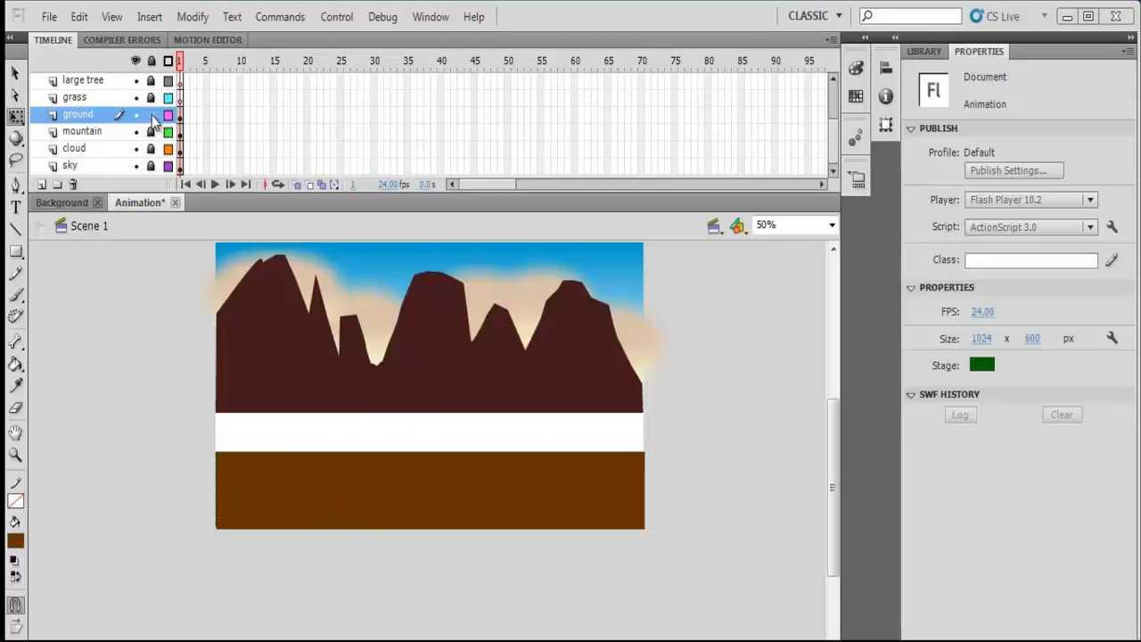
{"action": "left_click", "coordinate": [150, 115]}
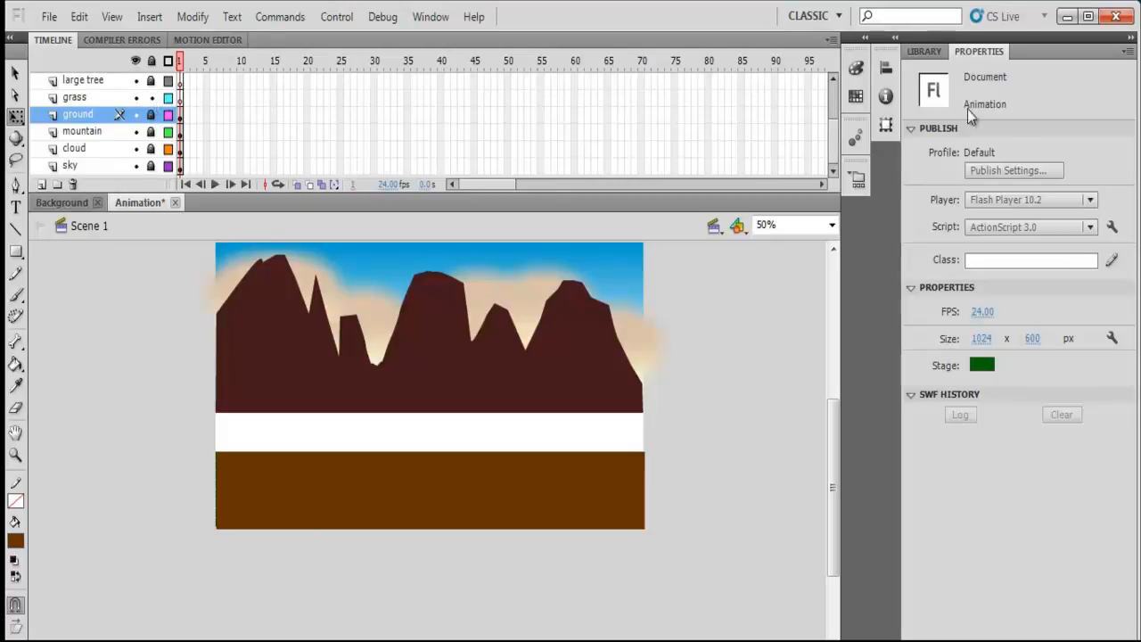
Place tree_small.png from the Background document's library on the grass layer, beside the stage's right edge.
{"action": "left_click", "coordinate": [926, 54]}
{"action": "left_click", "coordinate": [974, 52]}
{"action": "left_click", "coordinate": [924, 52]}
{"action": "left_click", "coordinate": [1077, 74]}
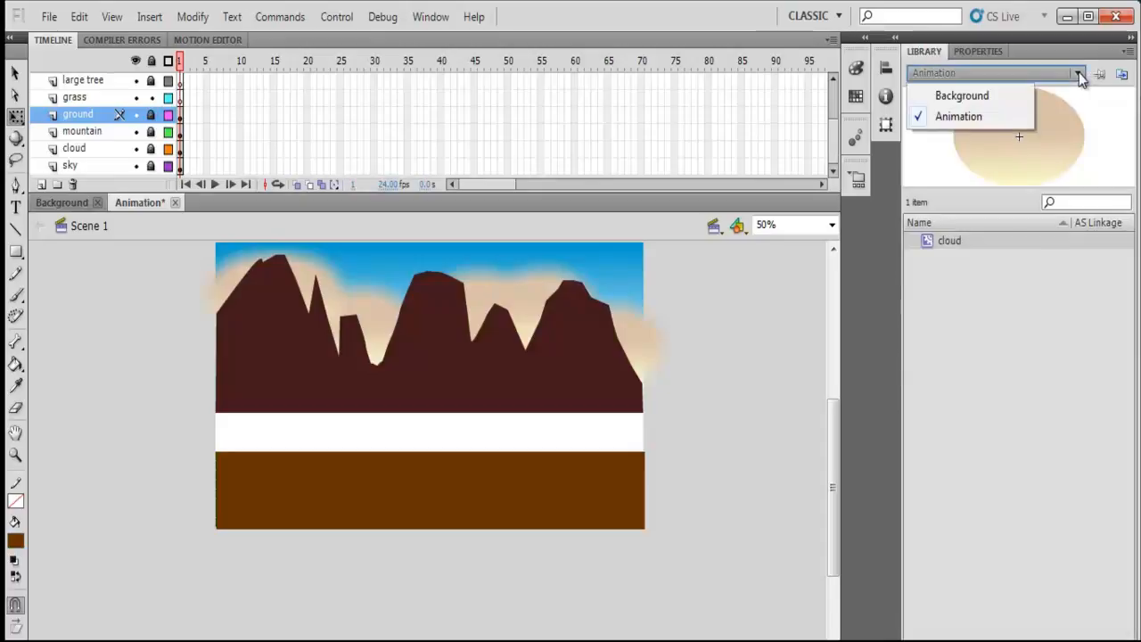
{"action": "left_click", "coordinate": [1008, 98]}
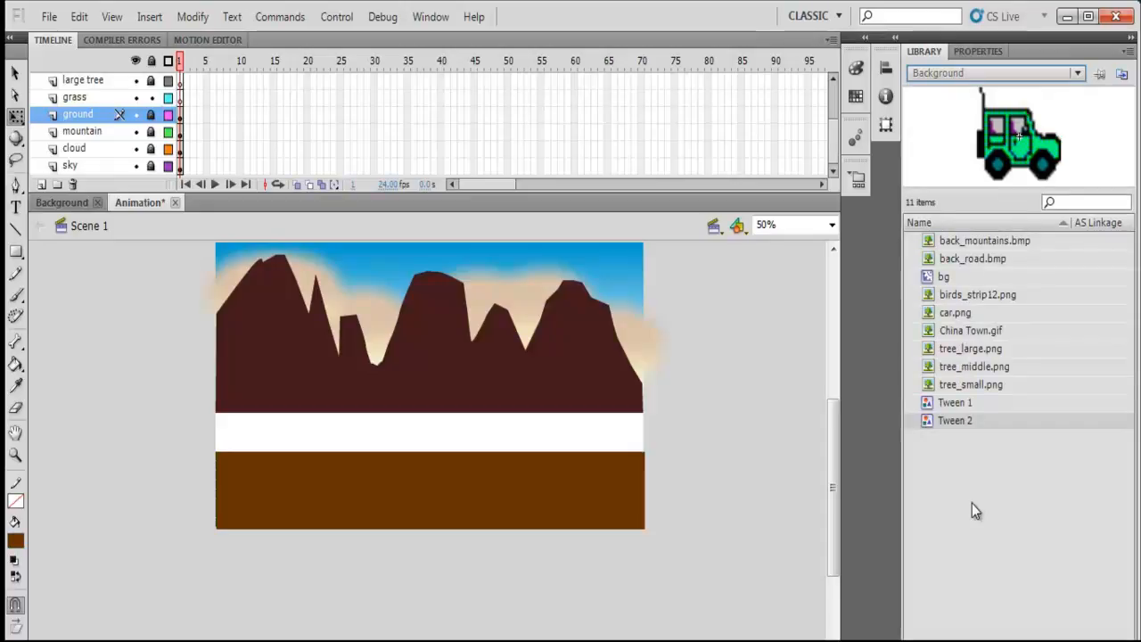
{"action": "left_click", "coordinate": [961, 387]}
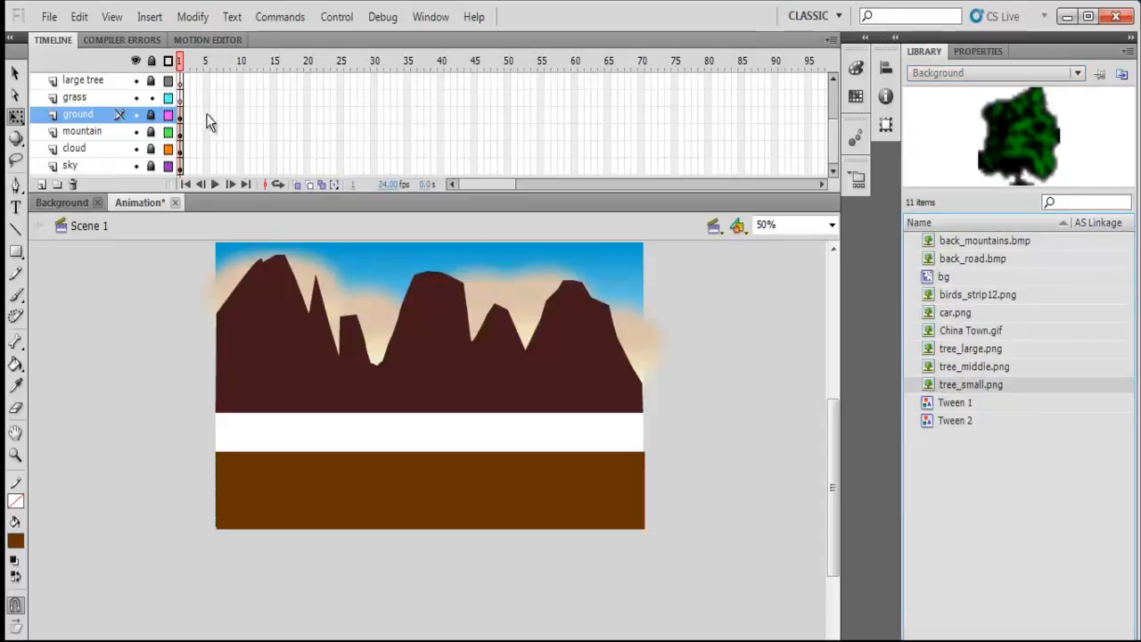
{"action": "left_click", "coordinate": [181, 100]}
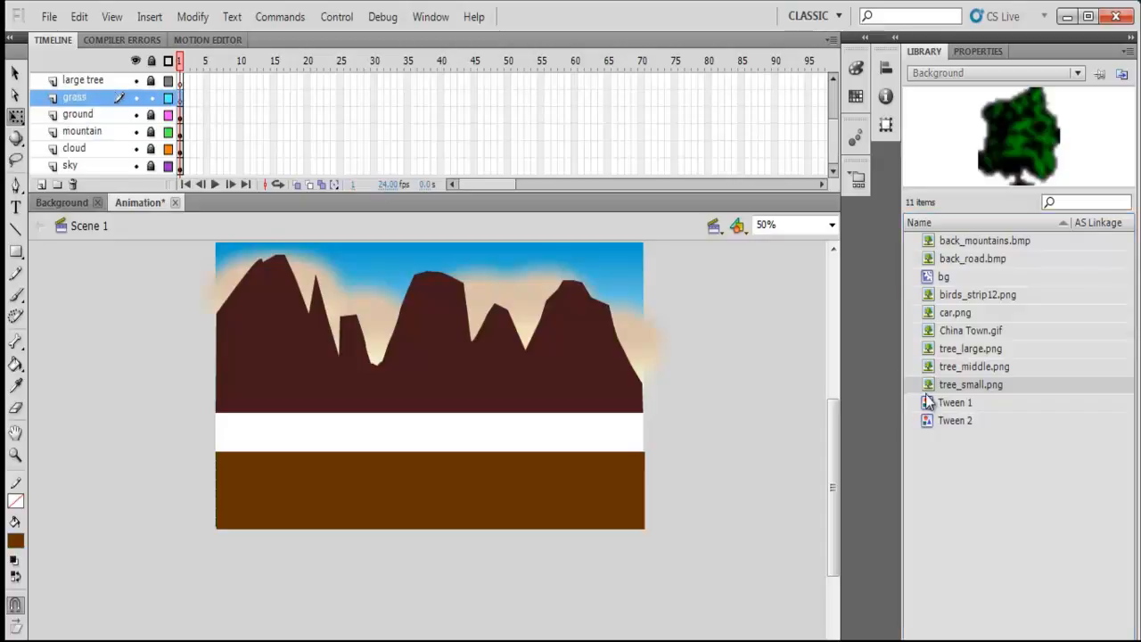
{"action": "left_click_drag", "start_coordinate": [932, 386], "coordinate": [779, 454]}
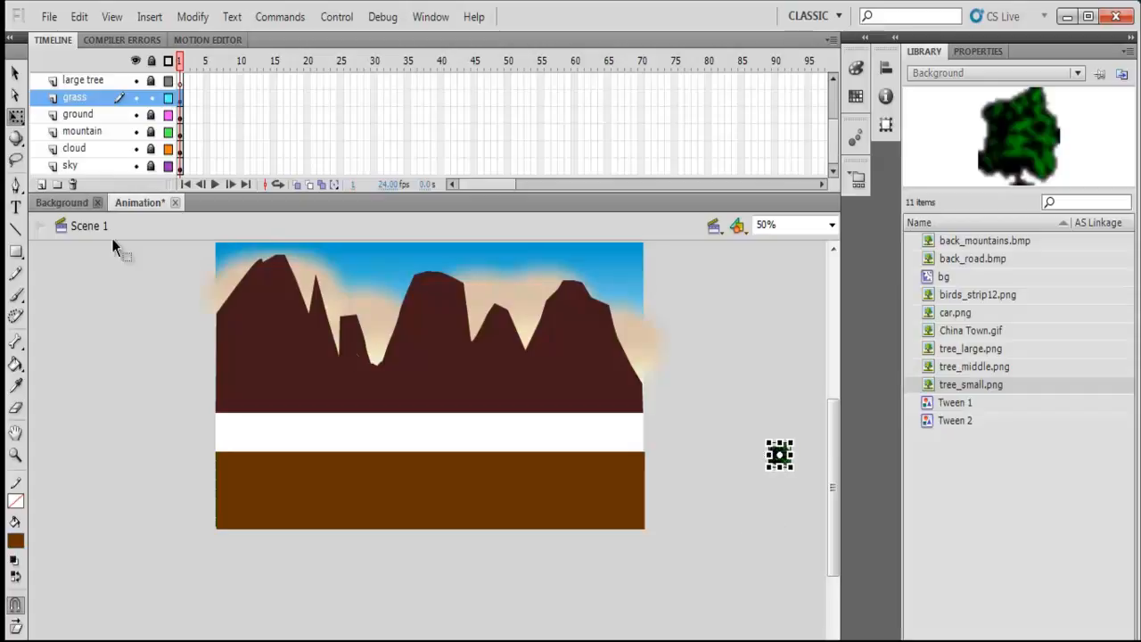
{"action": "left_click", "coordinate": [15, 73]}
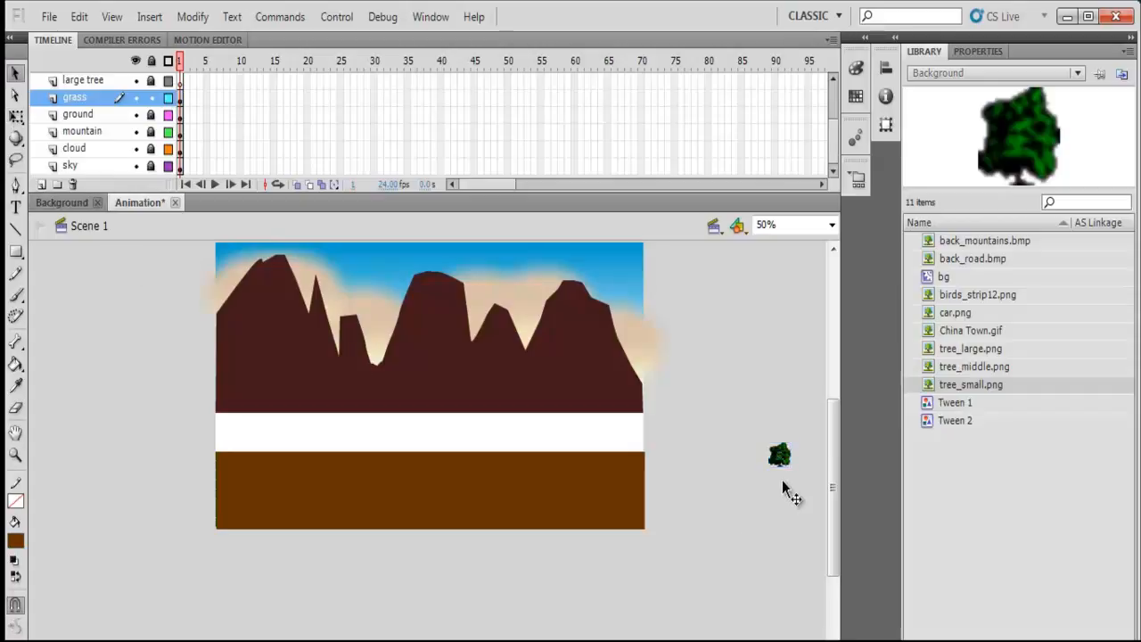
{"action": "left_click_drag", "start_coordinate": [788, 465], "coordinate": [675, 468]}
{"action": "key", "text": "ctrl+a"}
{"action": "key", "text": "ctrl+a"}
{"action": "left_click_drag", "start_coordinate": [771, 460], "coordinate": [633, 445]}
{"action": "left_click_drag", "start_coordinate": [517, 439], "coordinate": [255, 431]}
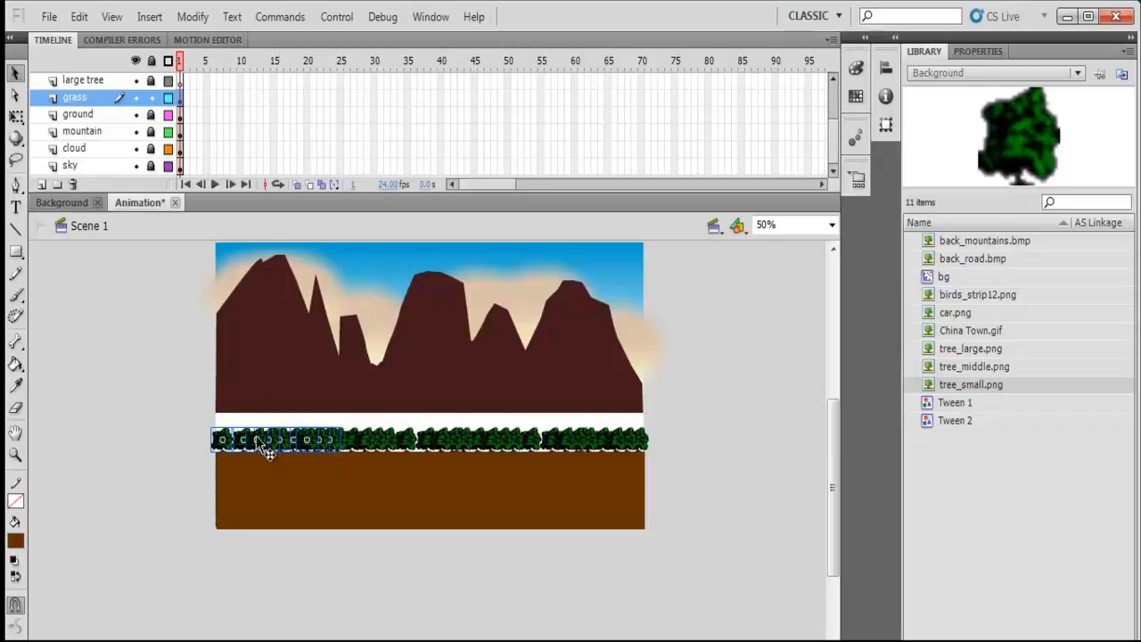
{"action": "left_click", "coordinate": [180, 100]}
{"action": "left_click_drag", "start_coordinate": [507, 438], "coordinate": [577, 468]}
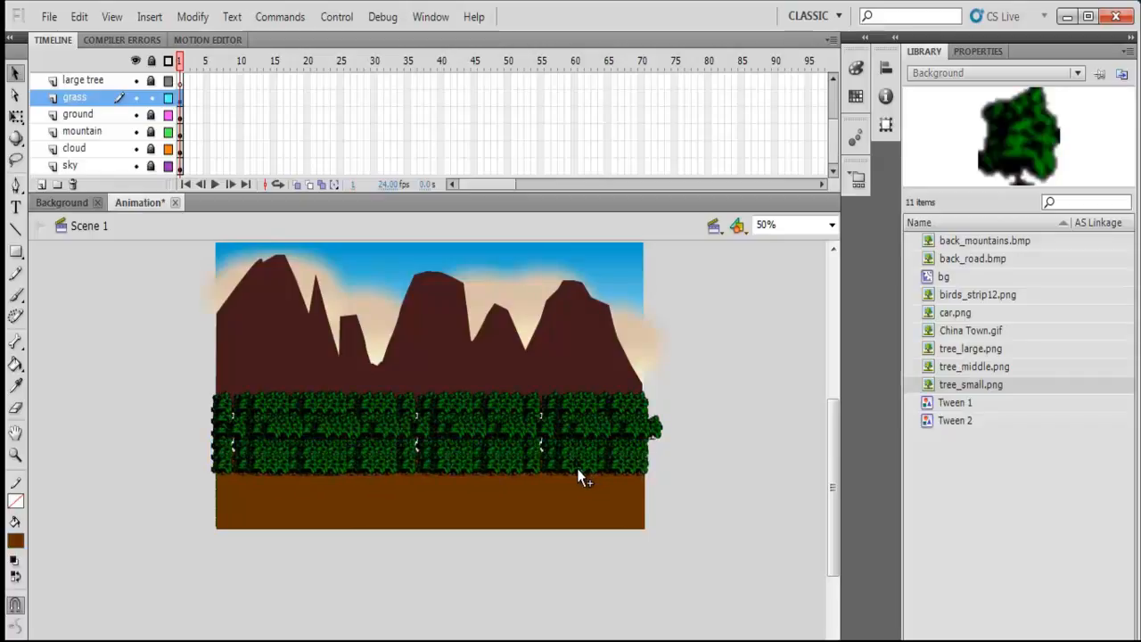
{"action": "left_click_drag", "start_coordinate": [577, 468], "coordinate": [576, 463]}
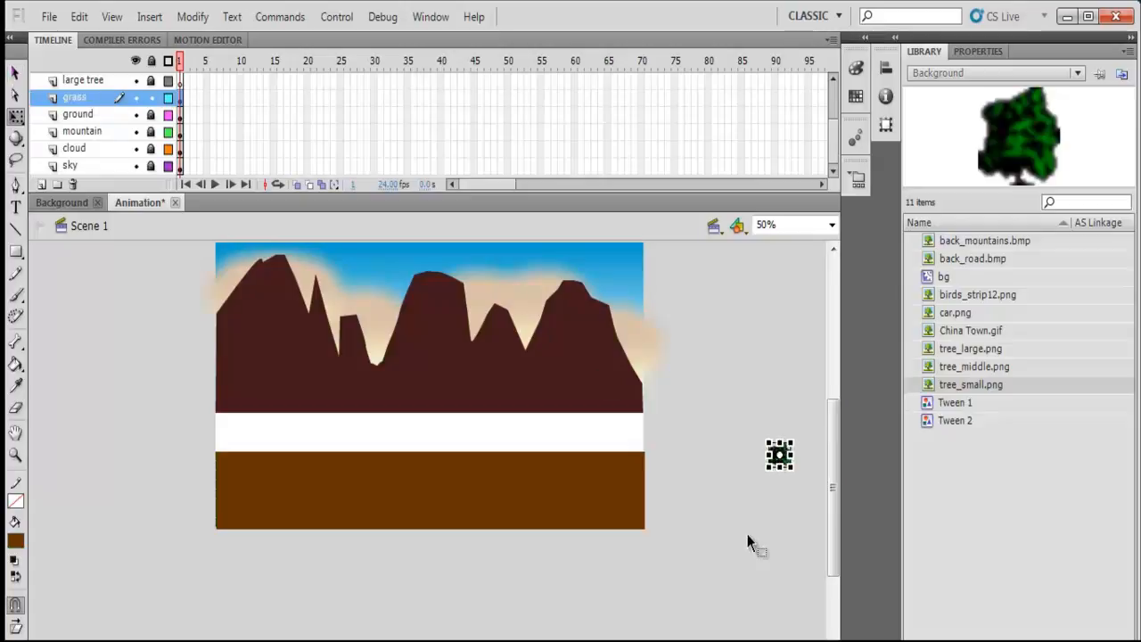
Duplicate the small tree into a continuous row spanning the stage's full width, just above the brown ground.
{"action": "left_click", "coordinate": [15, 73]}
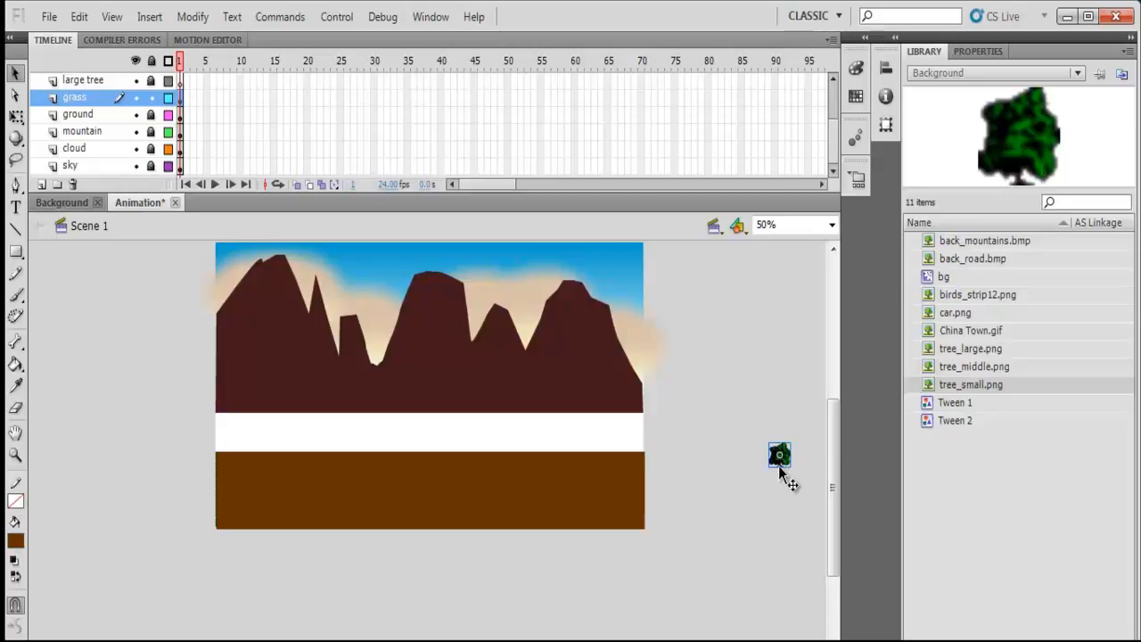
{"action": "left_click_drag", "start_coordinate": [778, 463], "coordinate": [717, 462]}
{"action": "left_click_drag", "start_coordinate": [716, 462], "coordinate": [629, 446]}
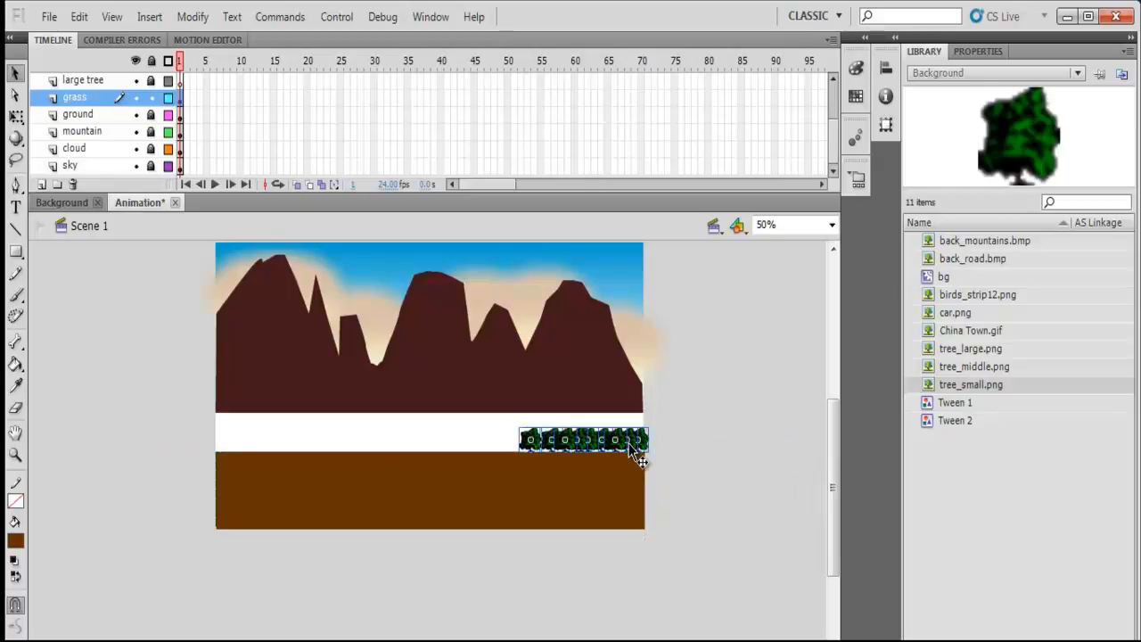
{"action": "left_click_drag", "start_coordinate": [560, 437], "coordinate": [257, 438]}
Copy the whole tree row into overlapping rows that cover the white band from the mountain base to the ground's upper edge.
{"action": "left_click", "coordinate": [179, 100]}
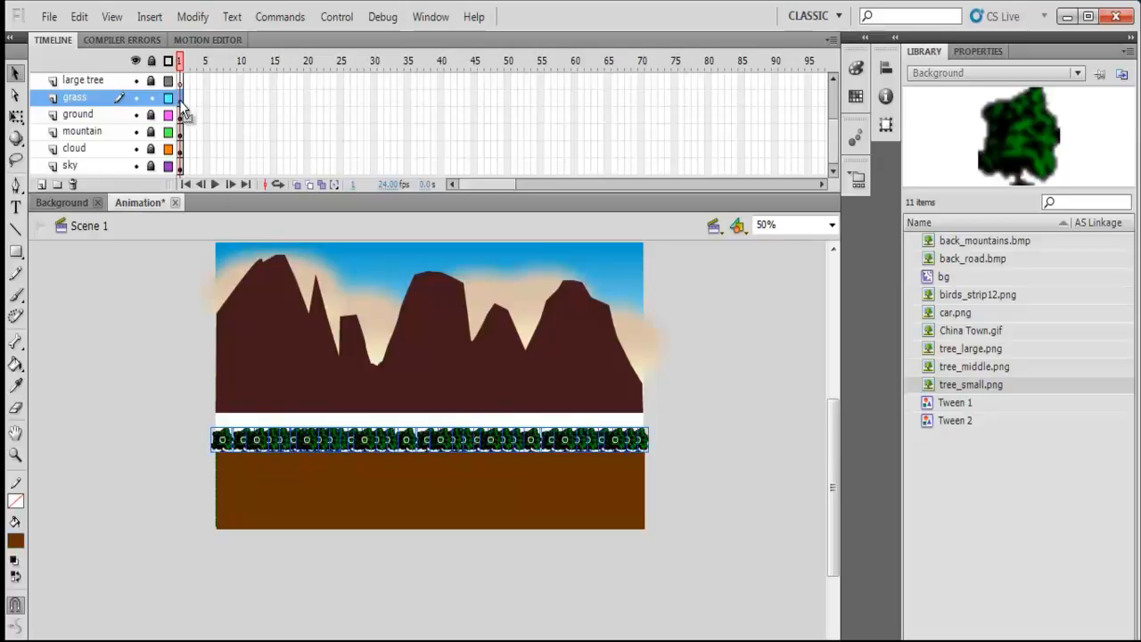
{"action": "left_click_drag", "start_coordinate": [510, 441], "coordinate": [512, 409]}
{"action": "left_click_drag", "start_coordinate": [511, 411], "coordinate": [575, 464]}
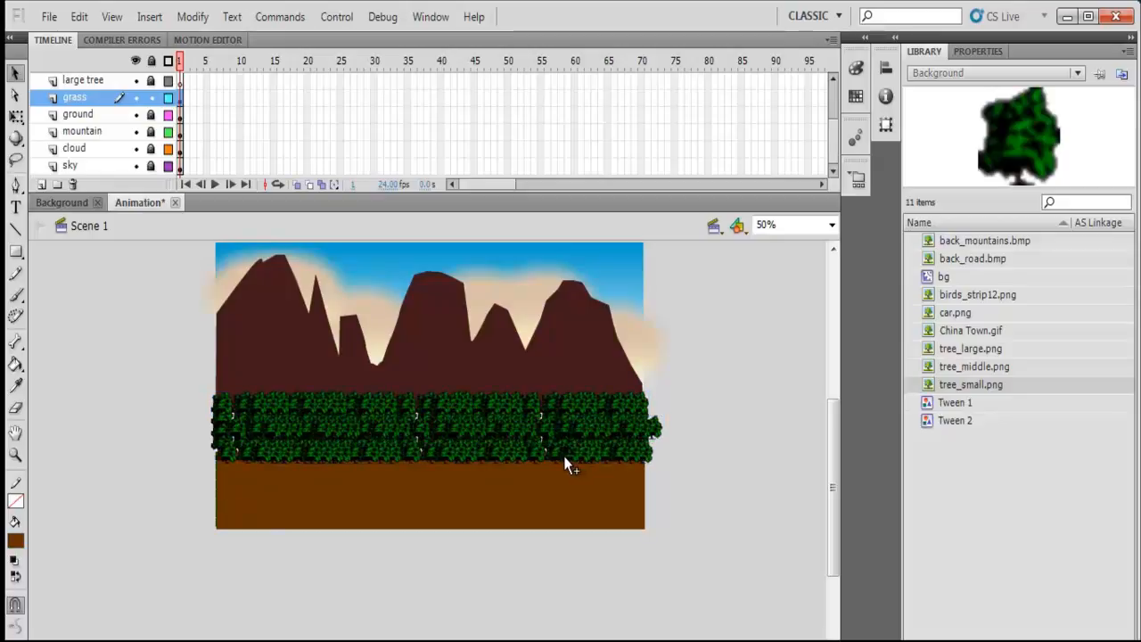
{"action": "left_click", "coordinate": [571, 465]}
{"action": "left_click_drag", "start_coordinate": [577, 453], "coordinate": [576, 469]}
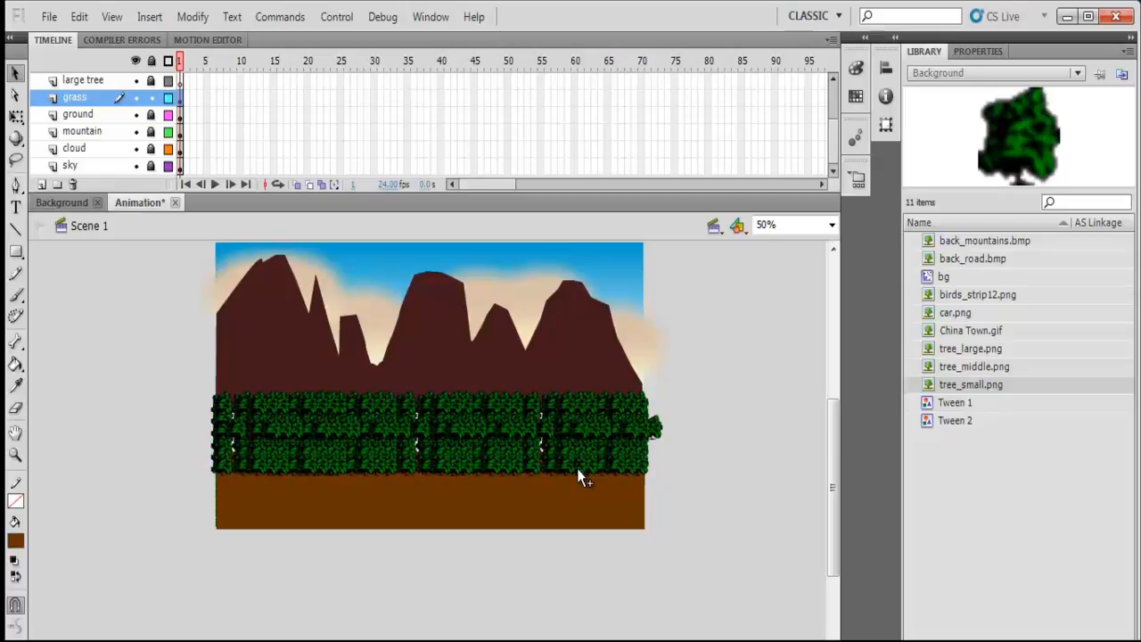
{"action": "left_click_drag", "start_coordinate": [577, 463], "coordinate": [611, 464]}
Delete the stray tree sticking out past the right end of the tree rows and lock the grass layer.
{"action": "left_click", "coordinate": [655, 426]}
{"action": "key", "text": "Delete"}
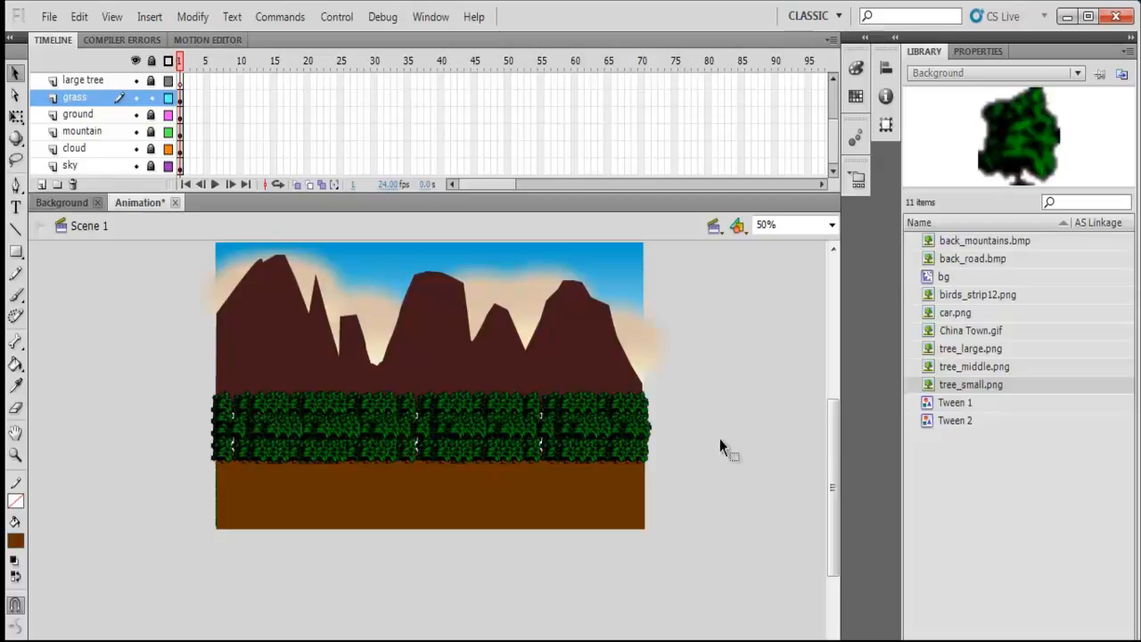
{"action": "left_click", "coordinate": [151, 97]}
Unlock the motorway layer and place back_road.bmp from the library on it, beside the left of the stage.
{"action": "left_click_drag", "start_coordinate": [833, 132], "coordinate": [832, 120]}
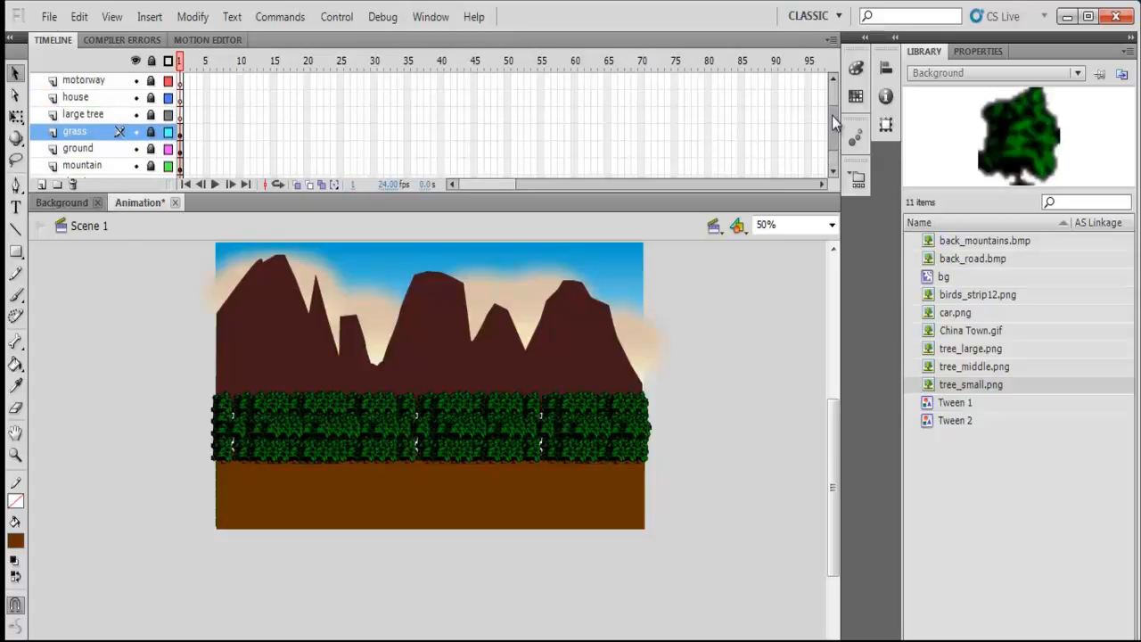
{"action": "left_click", "coordinate": [151, 81]}
{"action": "left_click", "coordinate": [182, 80]}
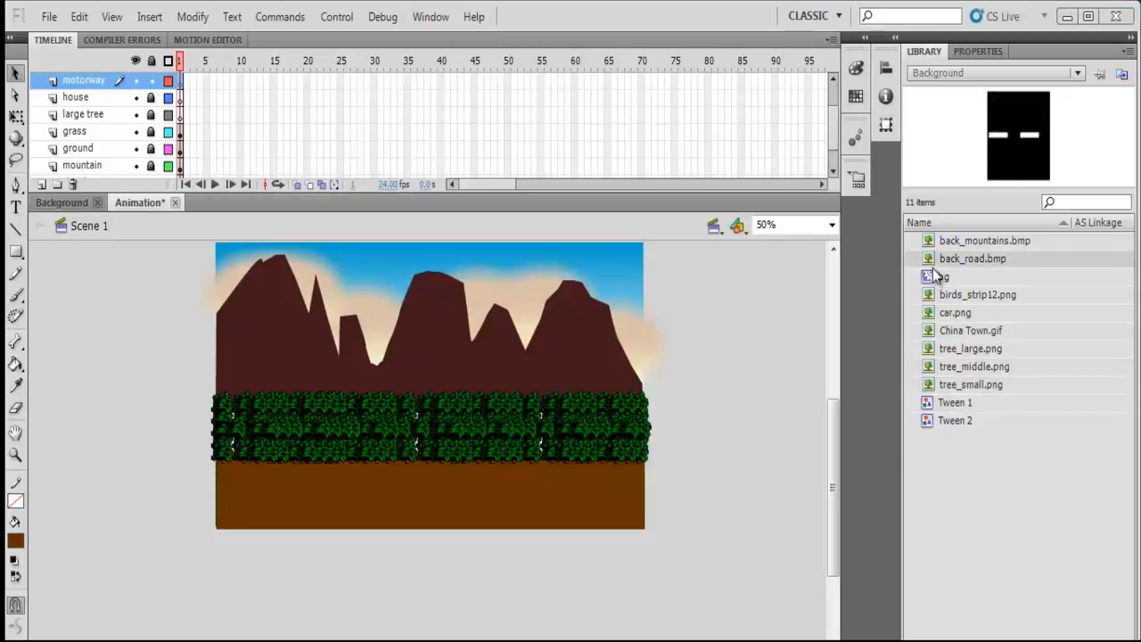
{"action": "left_click_drag", "start_coordinate": [927, 261], "coordinate": [780, 390]}
{"action": "left_click_drag", "start_coordinate": [411, 578], "coordinate": [55, 497]}
Free-transform the road bitmap to about half the stage's width and slightly taller than the visible ground, and move it just below the stage's lower-left edge.
{"action": "left_click", "coordinate": [16, 117]}
{"action": "left_click_drag", "start_coordinate": [55, 504], "coordinate": [54, 533]}
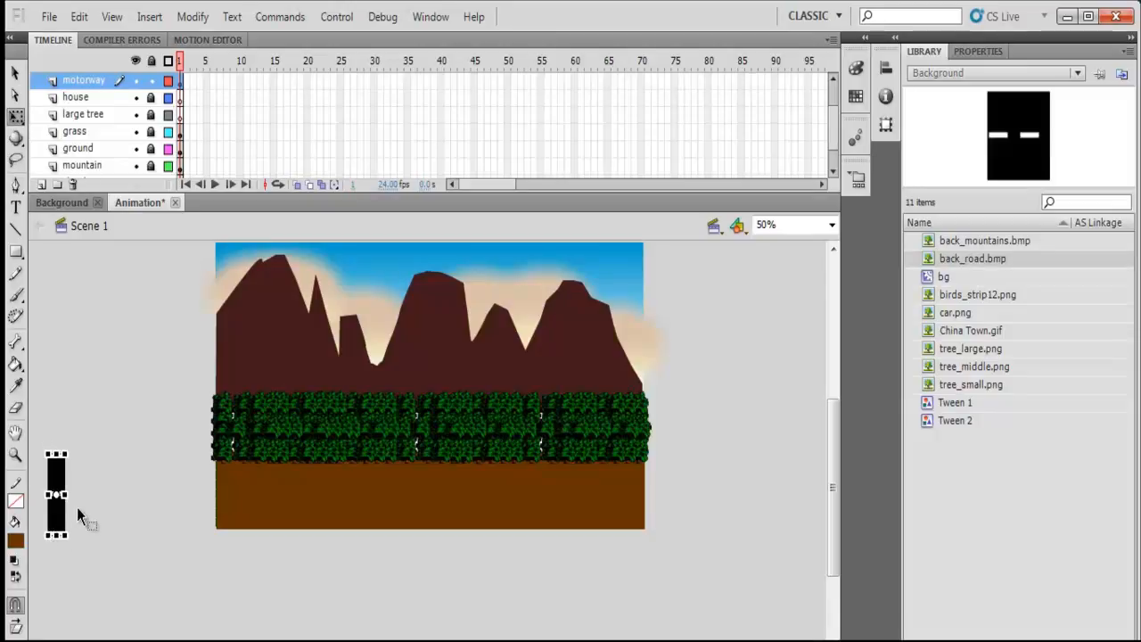
{"action": "left_click_drag", "start_coordinate": [65, 493], "coordinate": [162, 494]}
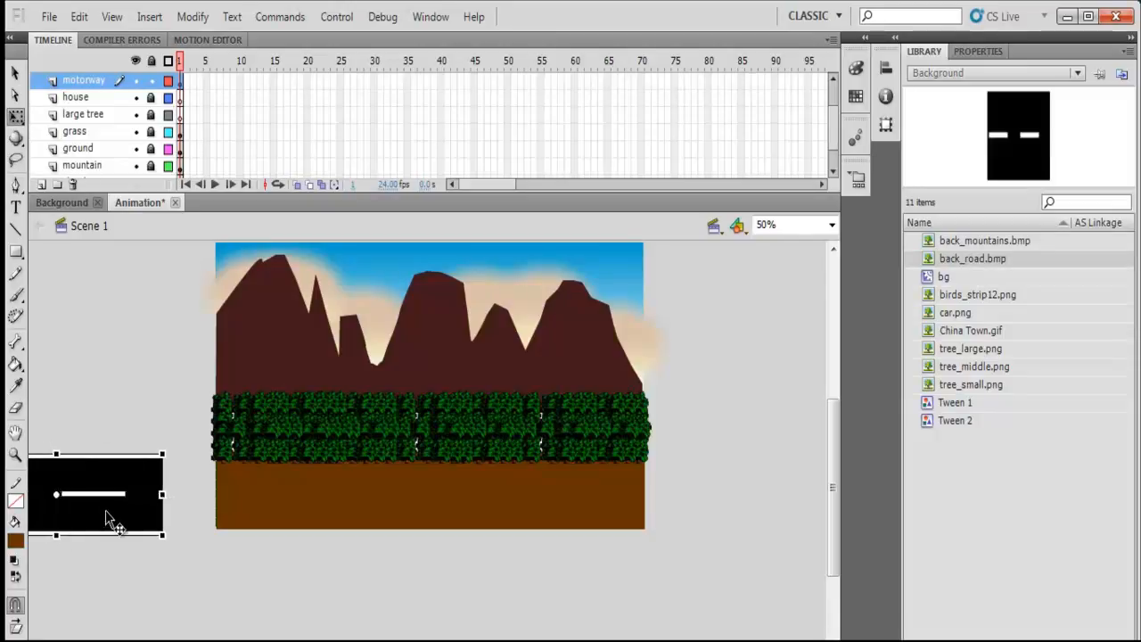
{"action": "key", "text": "v"}
{"action": "left_click_drag", "start_coordinate": [88, 484], "coordinate": [344, 575]}
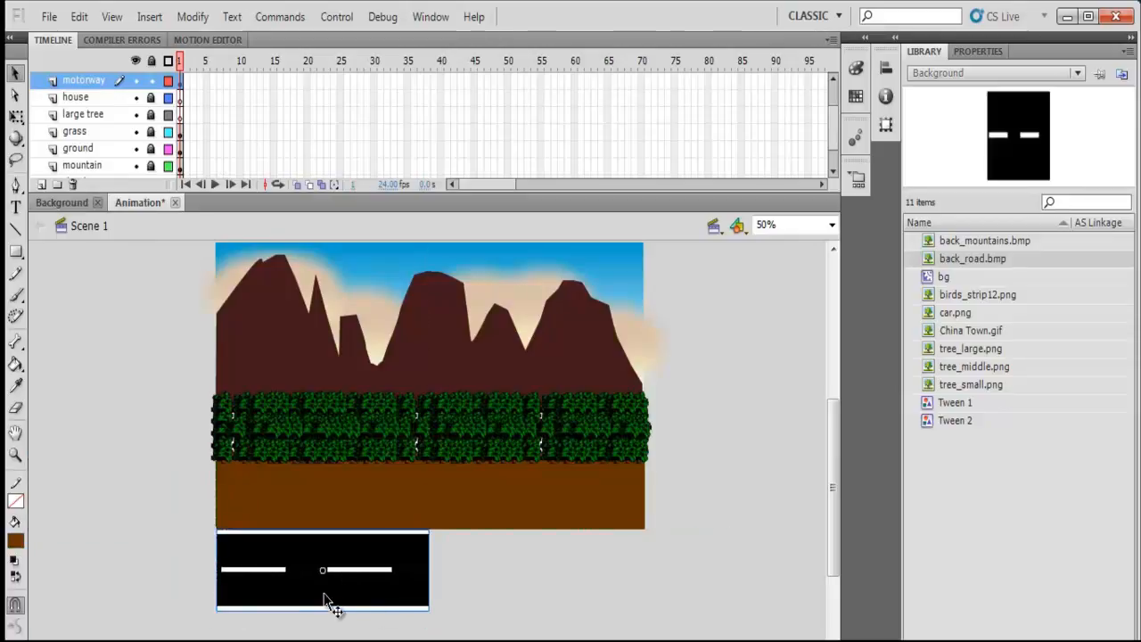
Scale the road tile down to about a quarter of the stage's width and the height of the visible brown strip.
{"action": "key", "text": "q"}
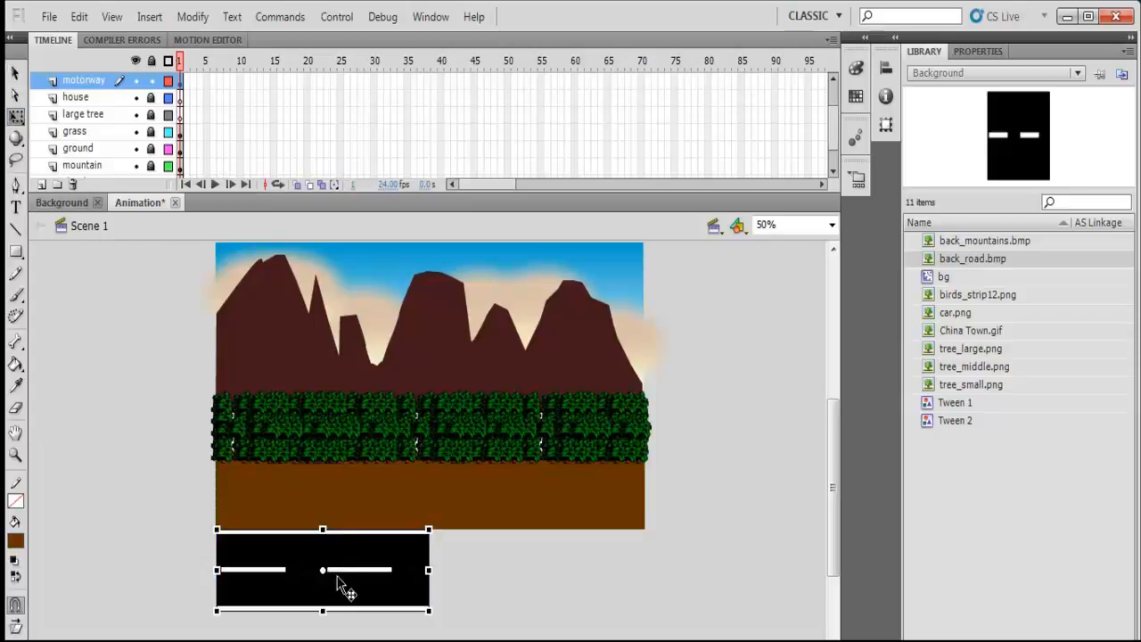
{"action": "left_click_drag", "start_coordinate": [324, 611], "coordinate": [323, 606]}
{"action": "left_click_drag", "start_coordinate": [426, 571], "coordinate": [381, 571]}
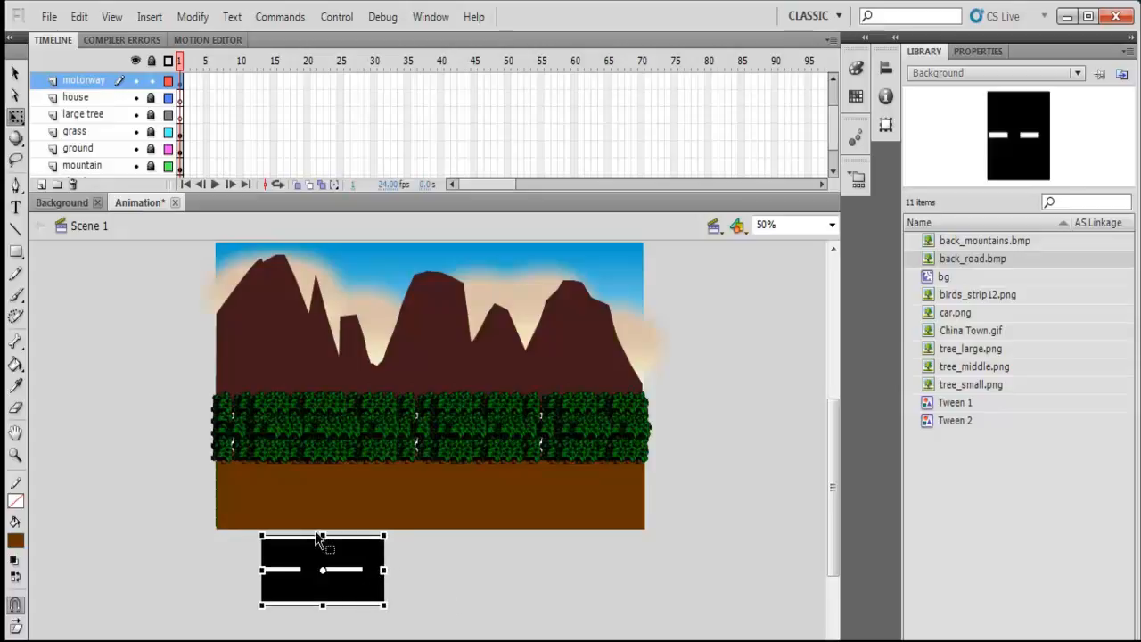
{"action": "left_click_drag", "start_coordinate": [382, 570], "coordinate": [374, 571]}
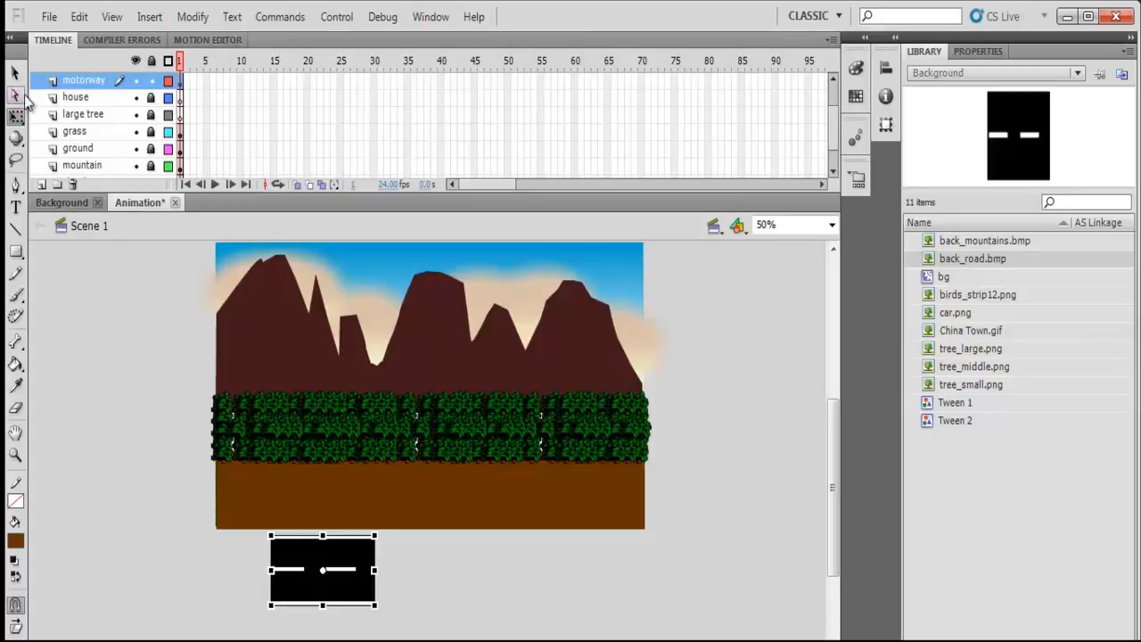
Move the road tile onto the left end of the brown ground and duplicate it into four tiles side by side.
{"action": "left_click", "coordinate": [15, 72]}
{"action": "left_click_drag", "start_coordinate": [331, 591], "coordinate": [276, 514]}
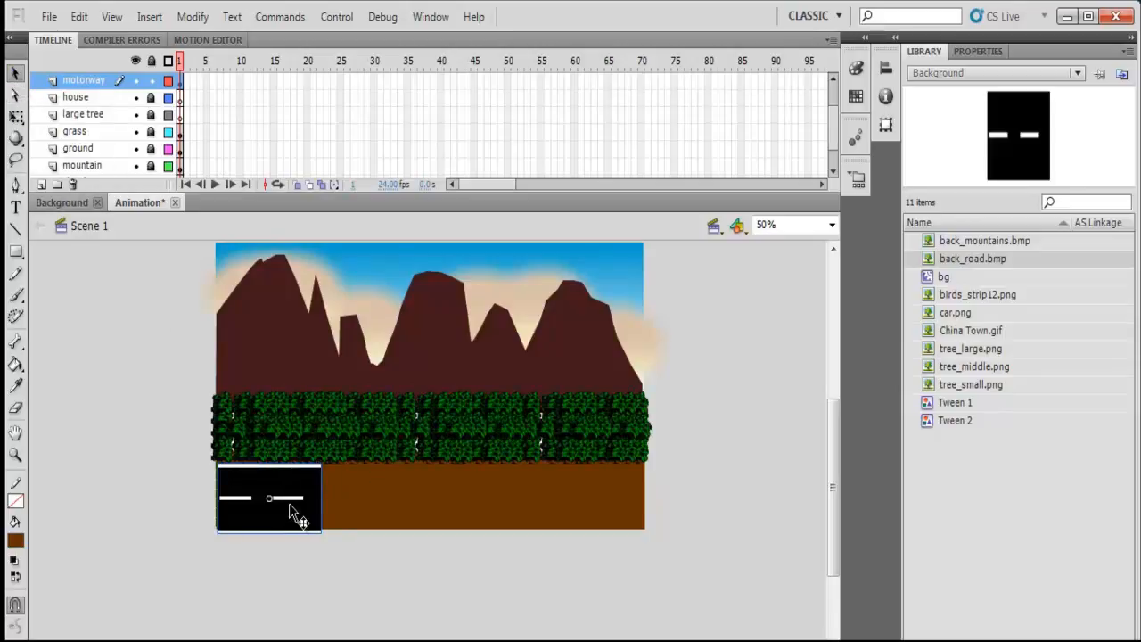
{"action": "left_click_drag", "start_coordinate": [290, 505], "coordinate": [389, 512]}
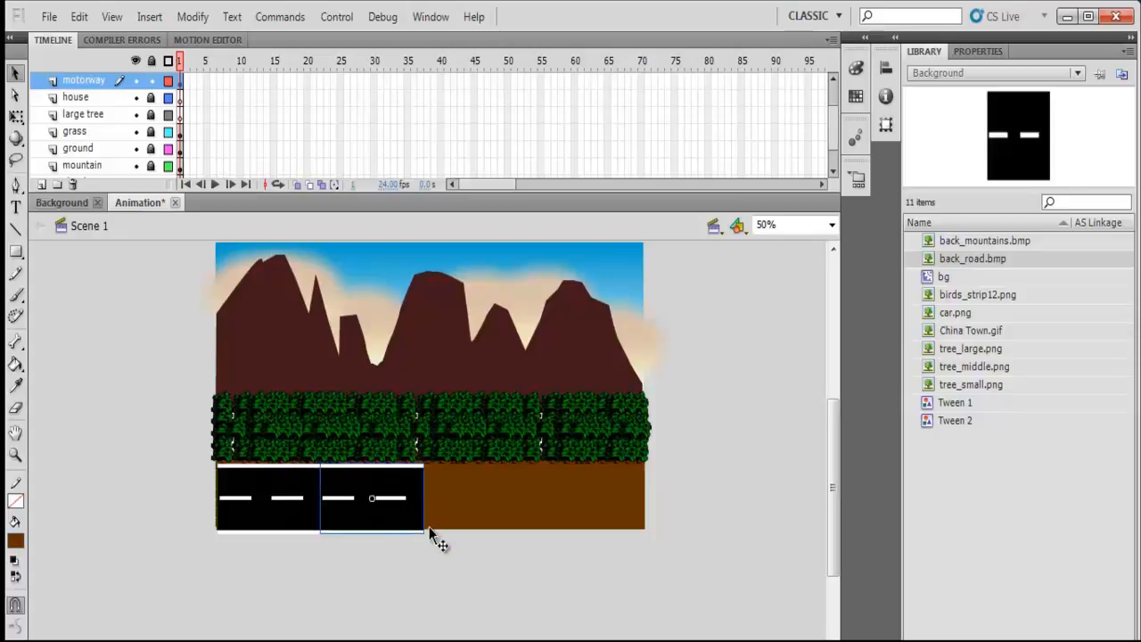
{"action": "left_click", "coordinate": [267, 526], "text": "shift"}
{"action": "left_click_drag", "start_coordinate": [410, 527], "coordinate": [602, 516]}
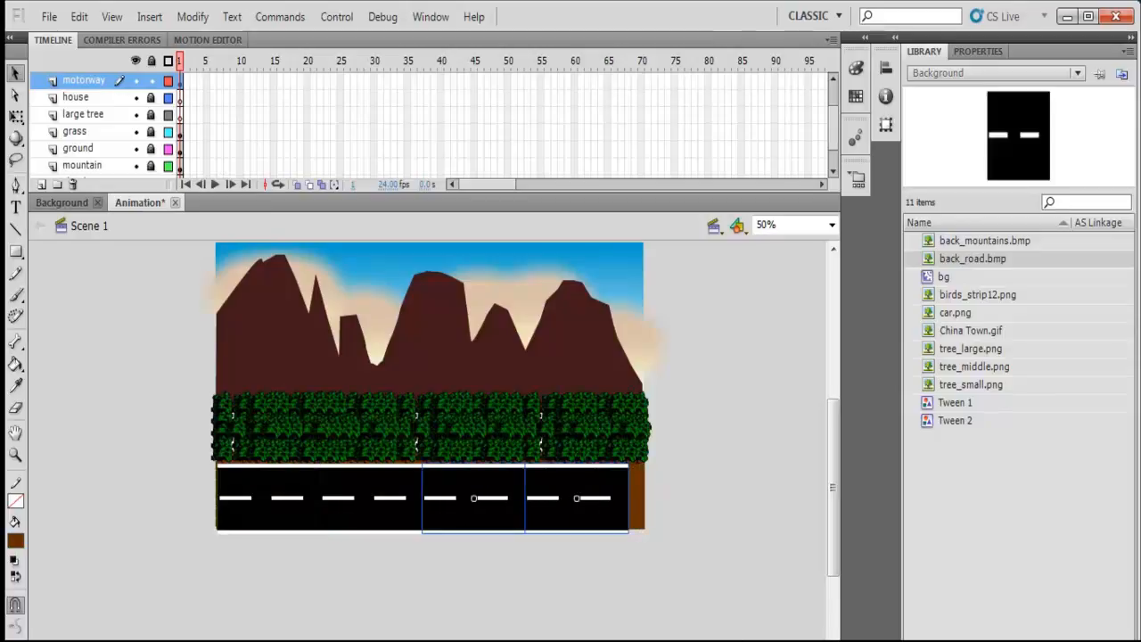
Nudge the road tiles up into line and add a fifth tile so the road extends past the stage's right edge.
{"action": "key", "text": "Up"}
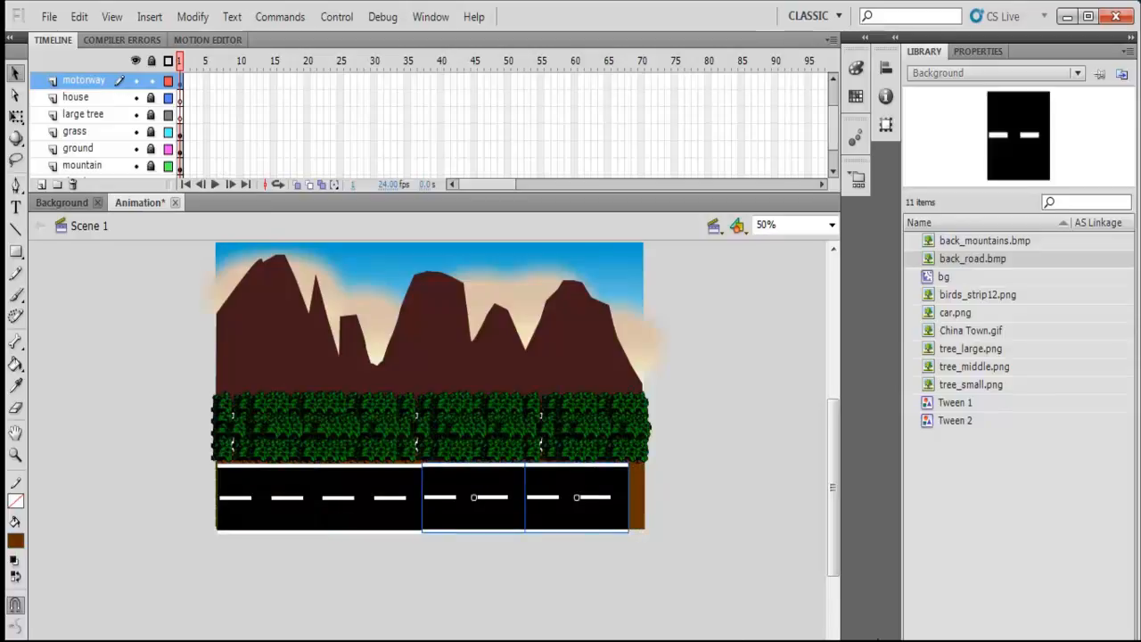
{"action": "left_click", "coordinate": [687, 607]}
{"action": "left_click", "coordinate": [611, 526]}
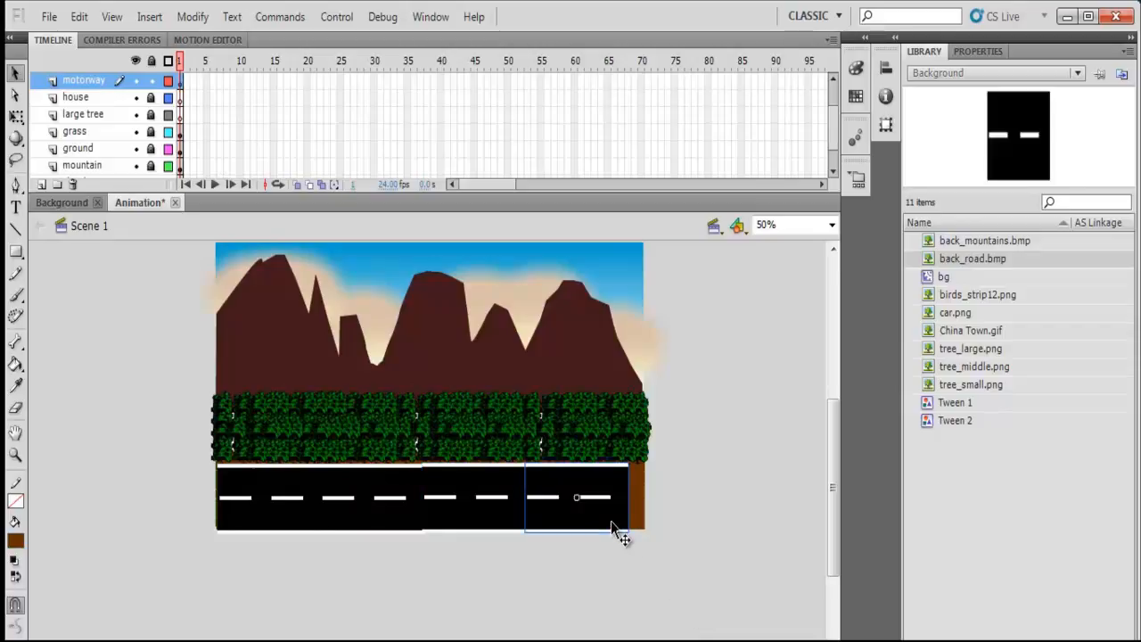
{"action": "left_click_drag", "start_coordinate": [611, 524], "coordinate": [708, 530]}
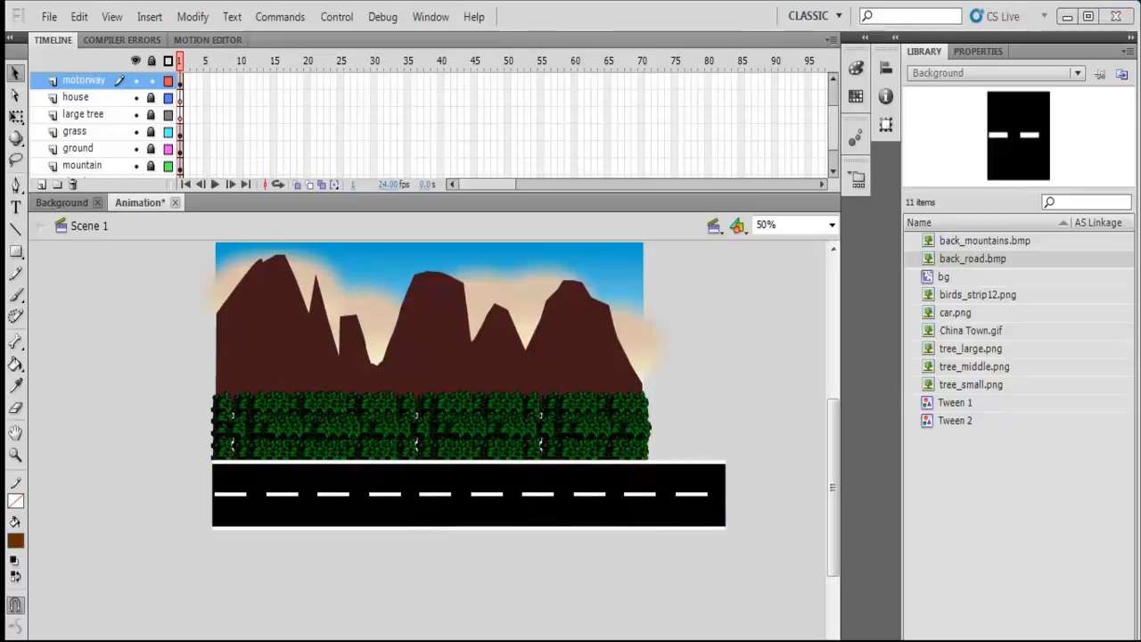
Break apart the rightmost road tile and delete the part that extends beyond the right end of the grass.
{"action": "left_click_drag", "start_coordinate": [754, 418], "coordinate": [649, 634]}
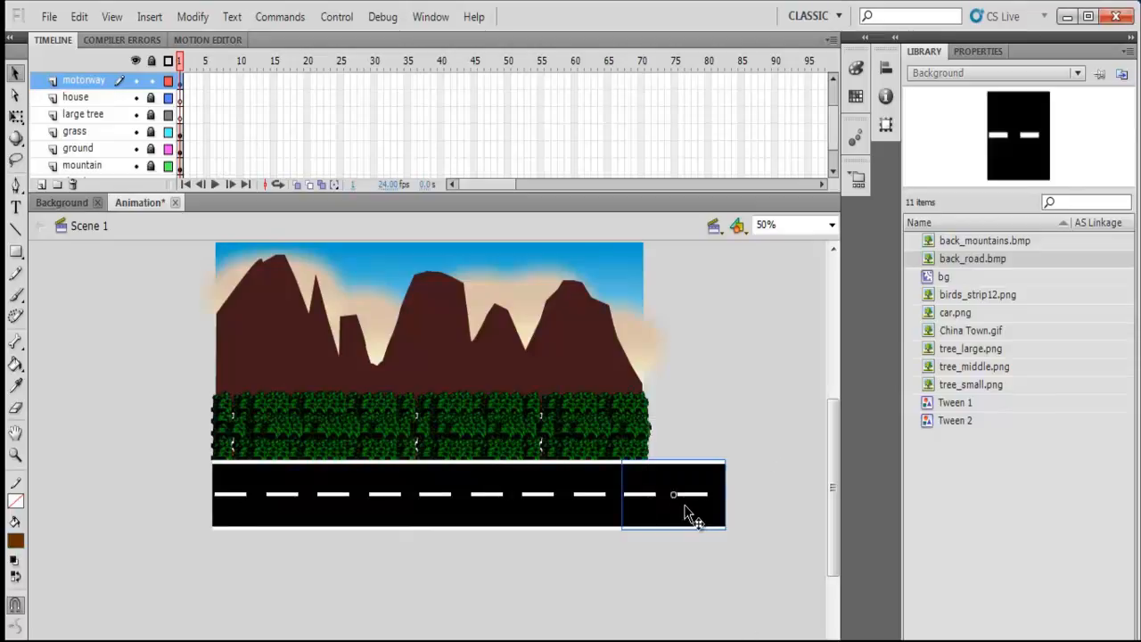
{"action": "key", "text": "ctrl+b"}
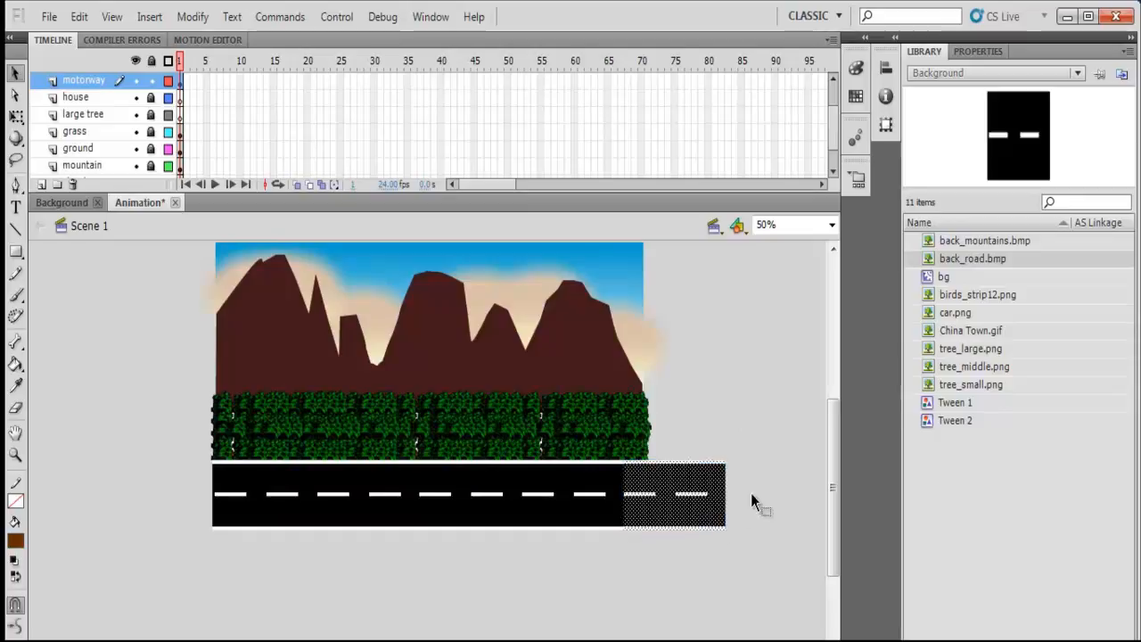
{"action": "left_click", "coordinate": [715, 423]}
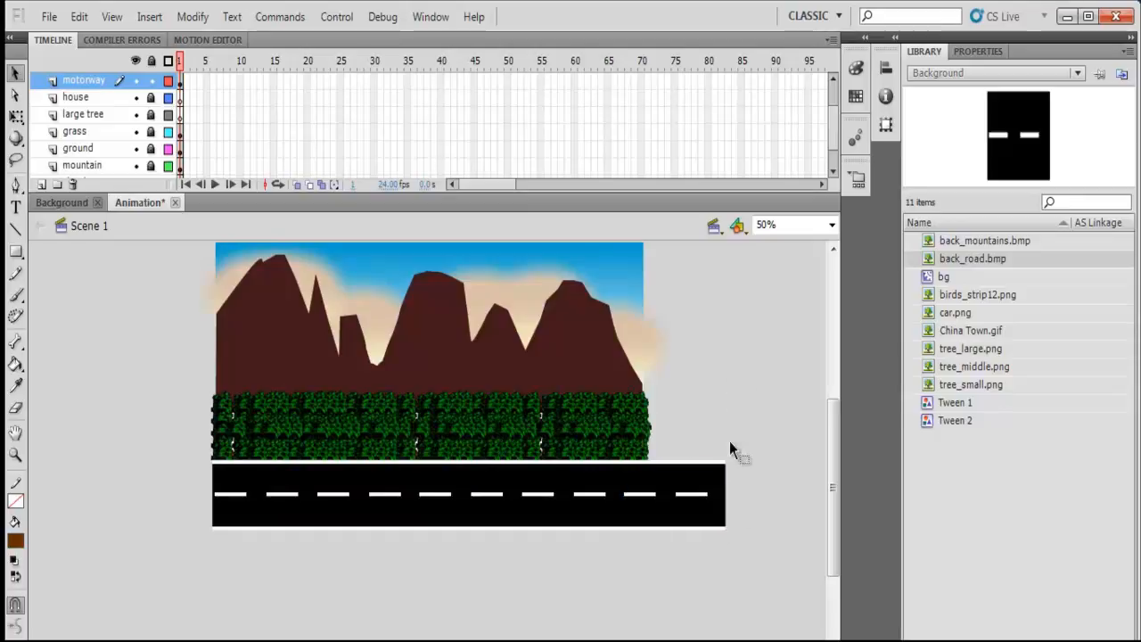
{"action": "left_click_drag", "start_coordinate": [729, 388], "coordinate": [649, 590]}
{"action": "key", "text": "Delete"}
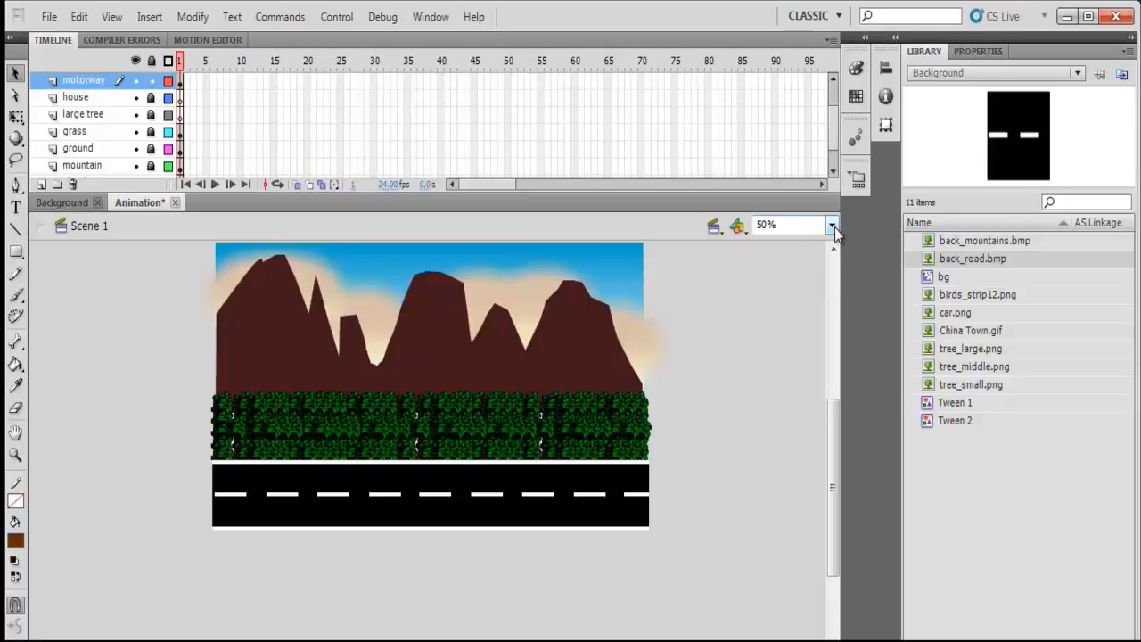
Test the scene, inspect the background preview both maximized and at its normal window size, and close the preview.
{"action": "left_click", "coordinate": [337, 17]}
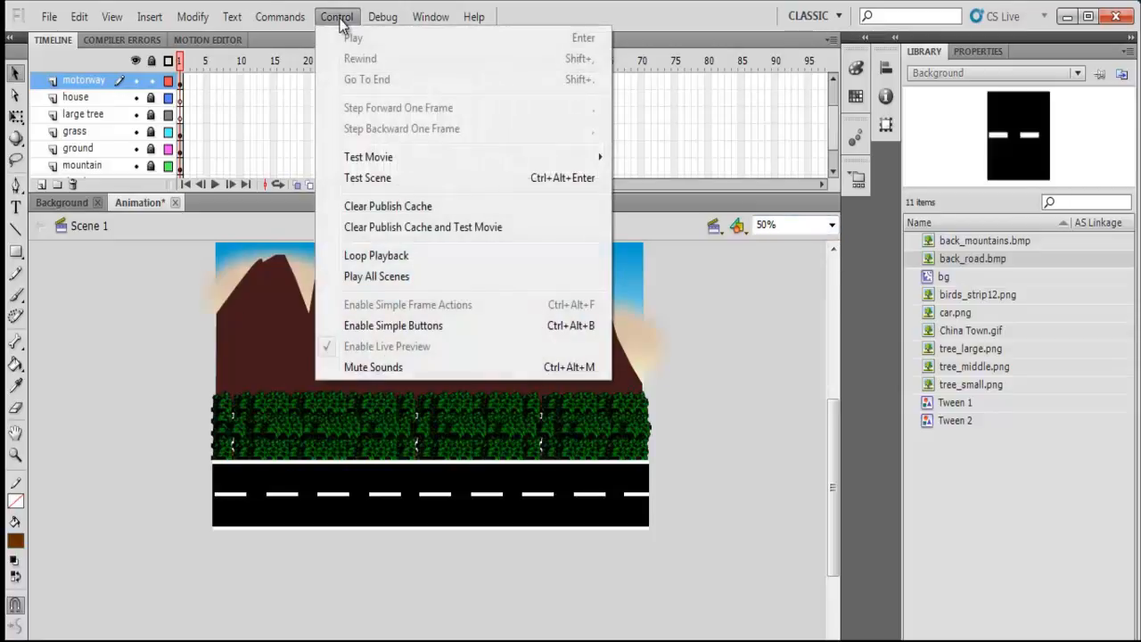
{"action": "left_click", "coordinate": [387, 180]}
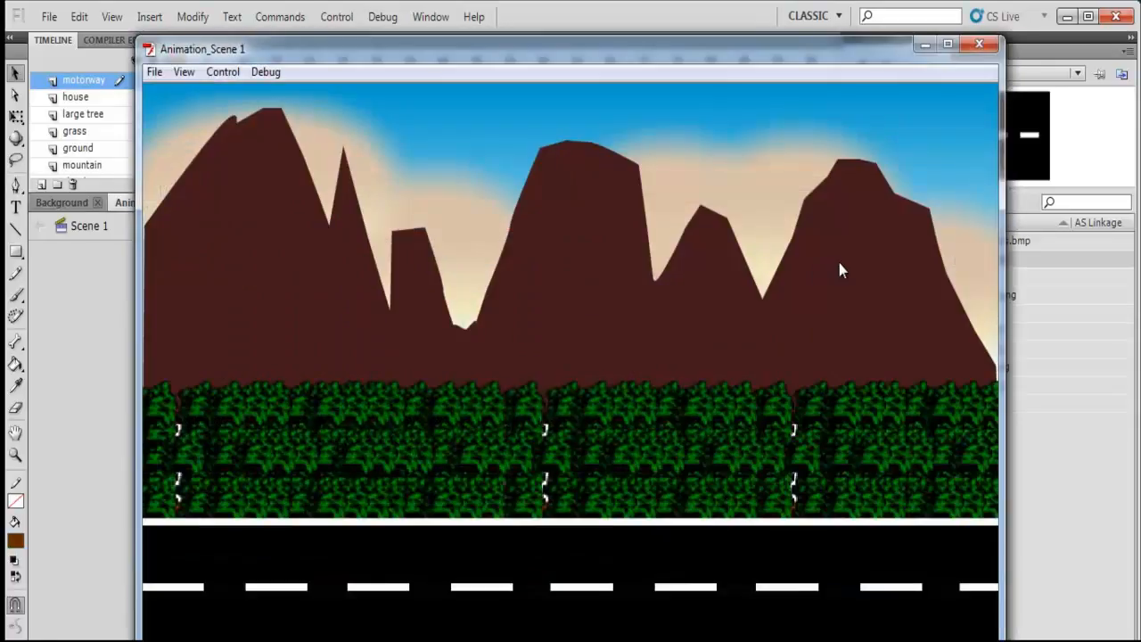
{"action": "left_click", "coordinate": [947, 44]}
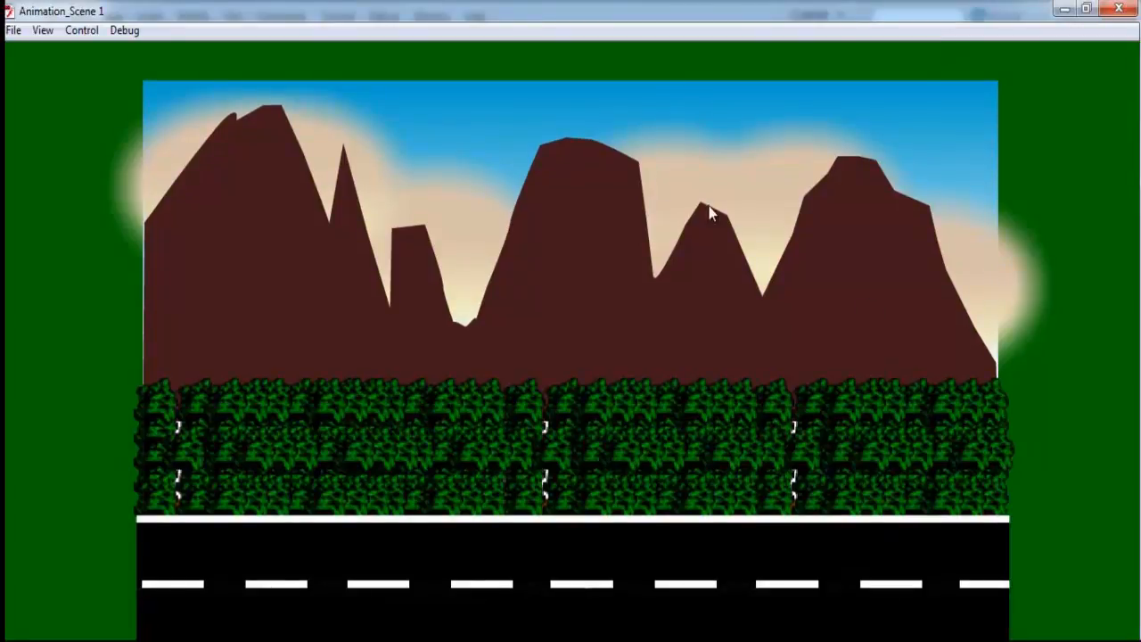
{"action": "left_click", "coordinate": [1087, 11]}
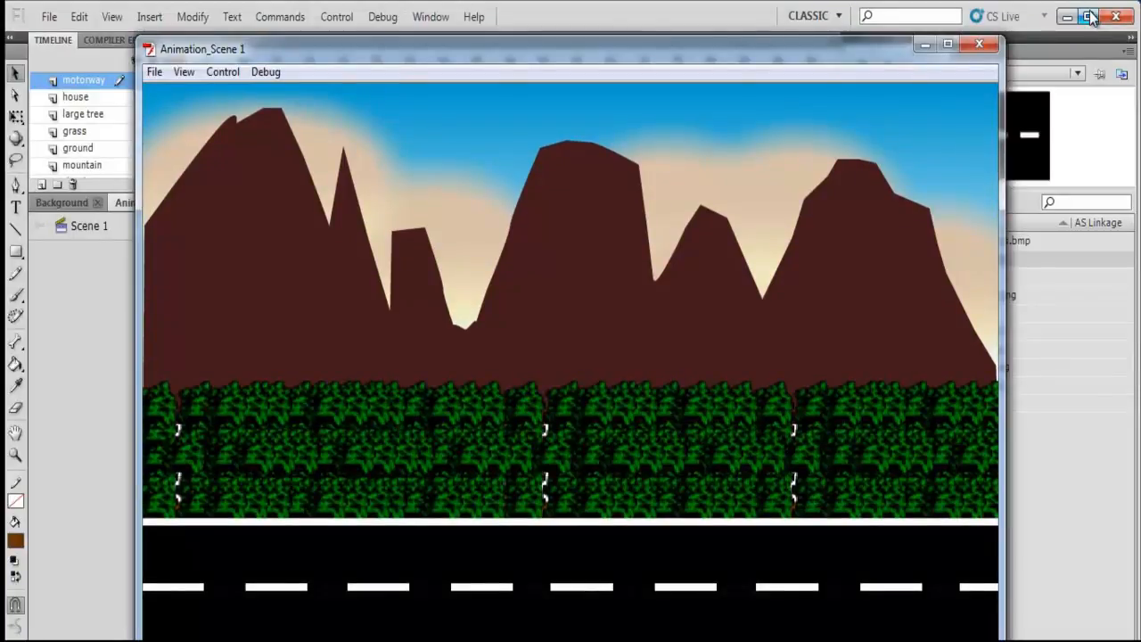
{"action": "left_click_drag", "start_coordinate": [754, 51], "coordinate": [697, 51]}
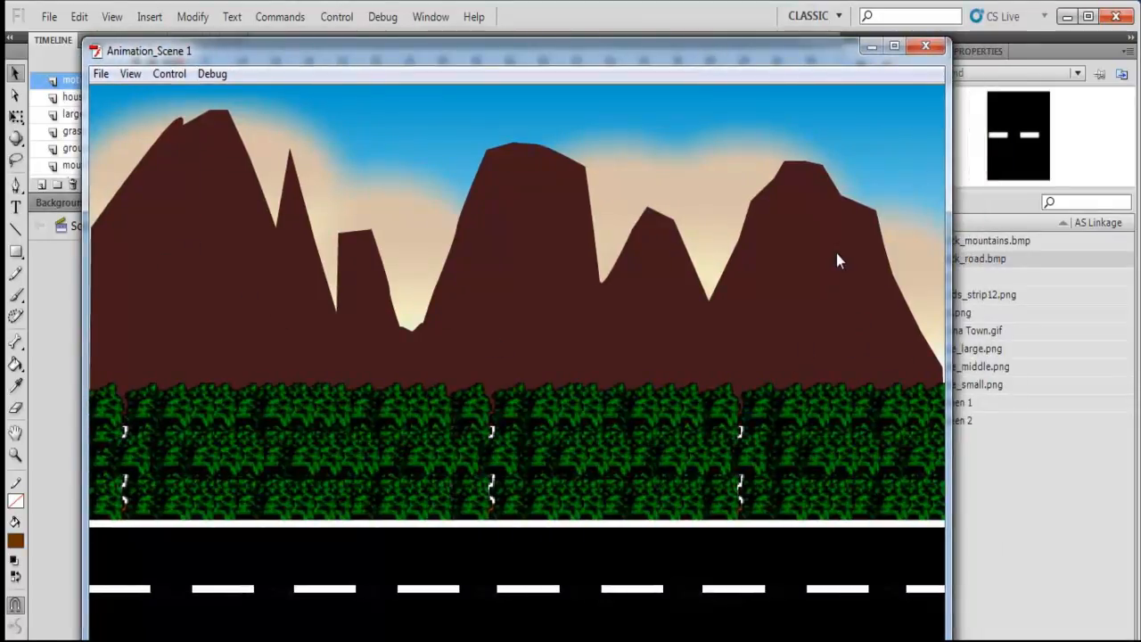
{"action": "left_click", "coordinate": [928, 47]}
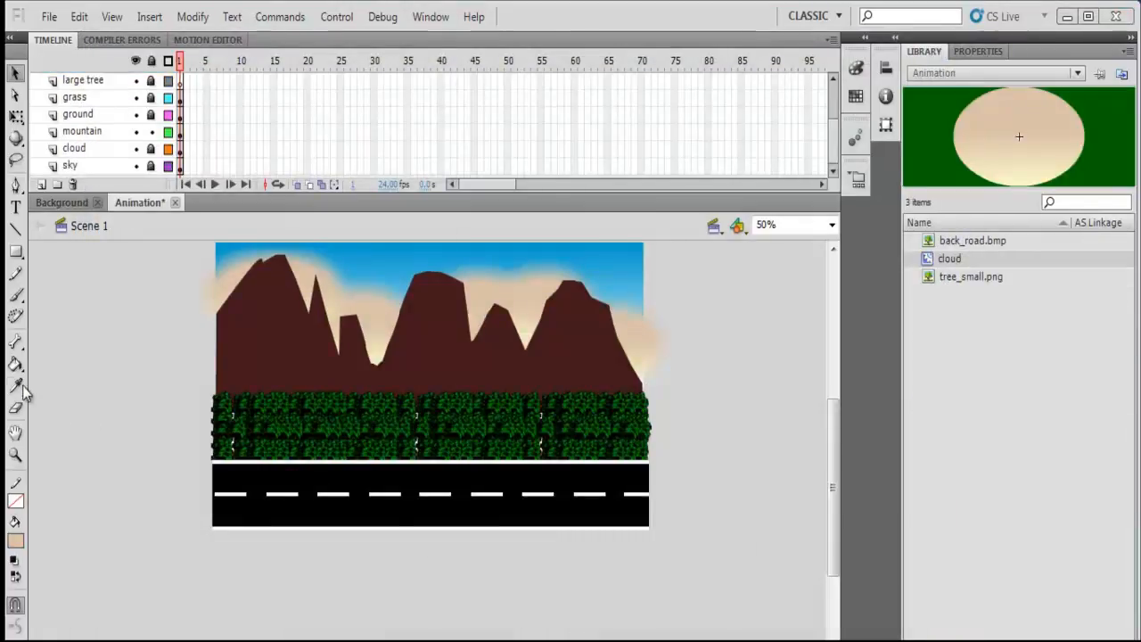
Set up the Brush tool with the round brush shape for painting on the mountain layer.
{"action": "left_click", "coordinate": [16, 297]}
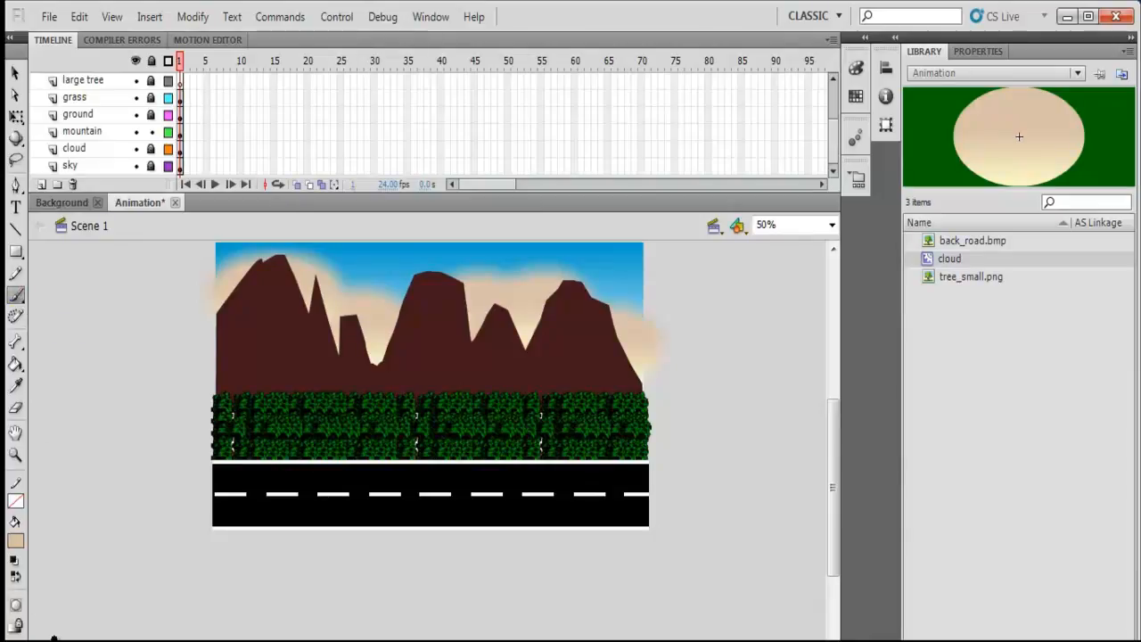
{"action": "left_click", "coordinate": [15, 624]}
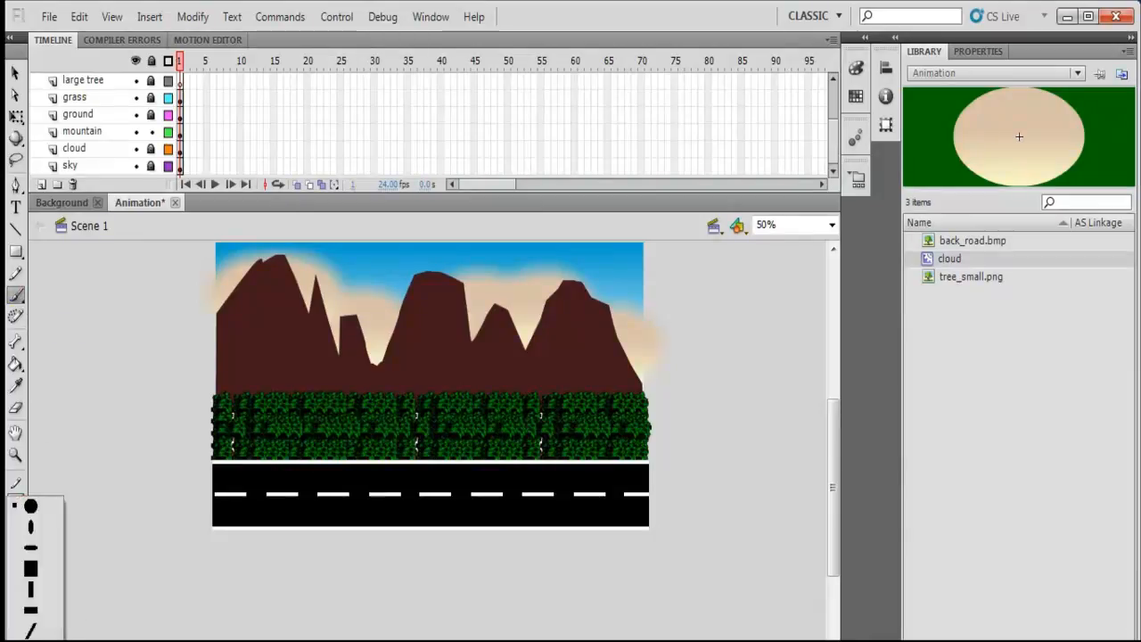
{"action": "left_click", "coordinate": [34, 510]}
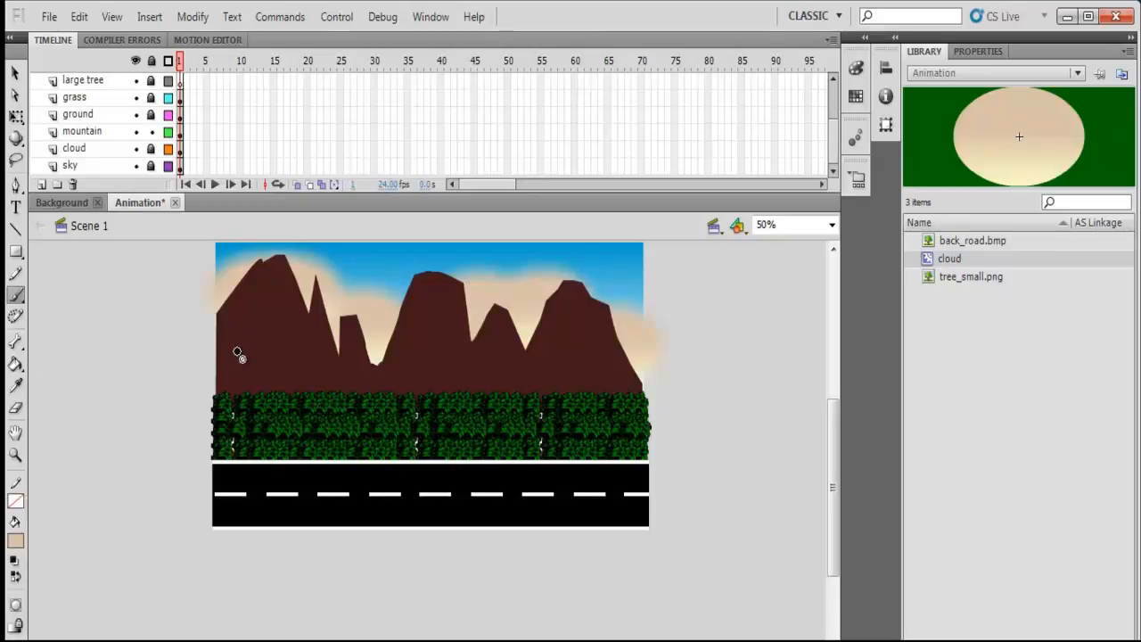
Paint beige highlight strokes with the Brush tool on the leftmost mountain in the mountain layer.
{"action": "left_click", "coordinate": [180, 132]}
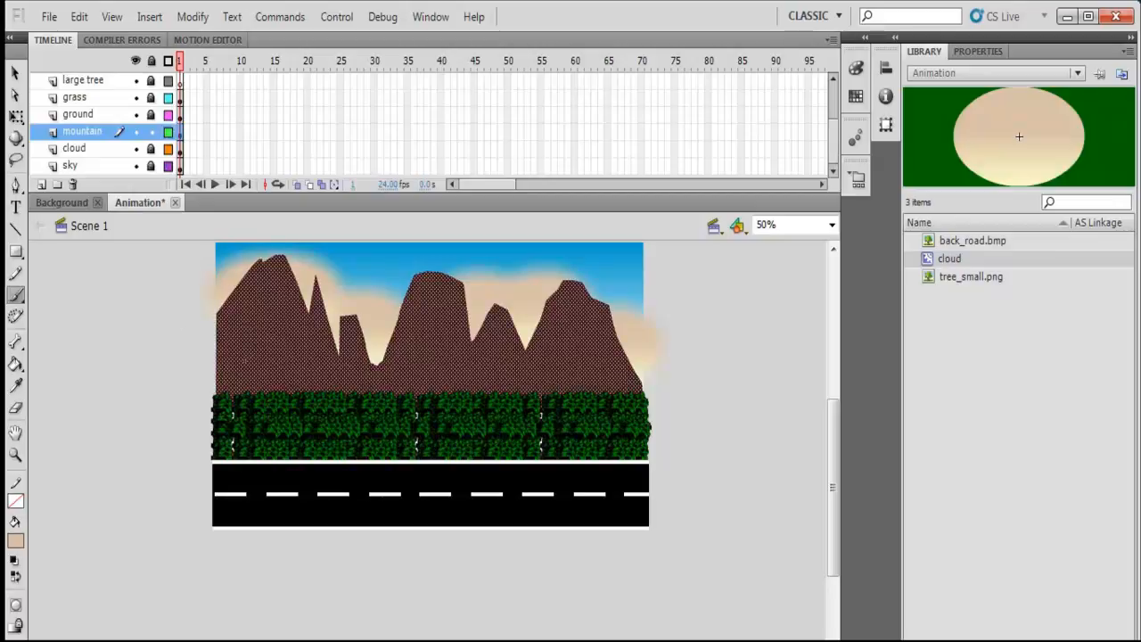
{"action": "left_click", "coordinate": [14, 72]}
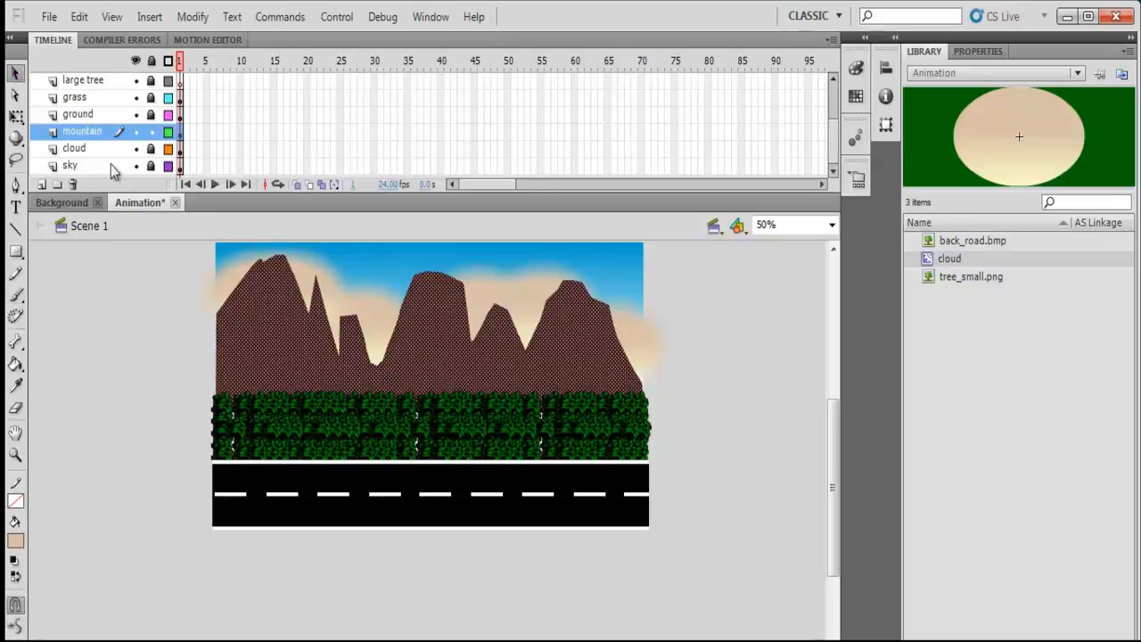
{"action": "left_click", "coordinate": [192, 297]}
{"action": "left_click", "coordinate": [17, 298]}
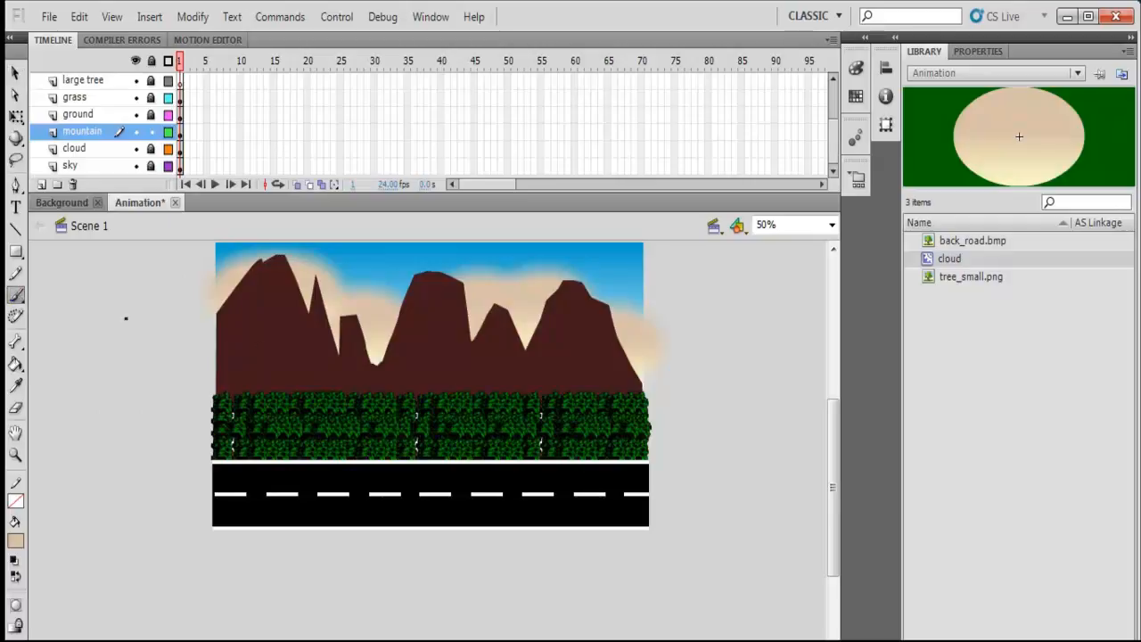
{"action": "mouse_move", "coordinate": [262, 346]}
{"action": "left_mouse_down"}
{"action": "mouse_move", "coordinate": [253, 336]}
{"action": "mouse_move", "coordinate": [280, 307]}
{"action": "mouse_move", "coordinate": [290, 337]}
{"action": "left_mouse_up"}
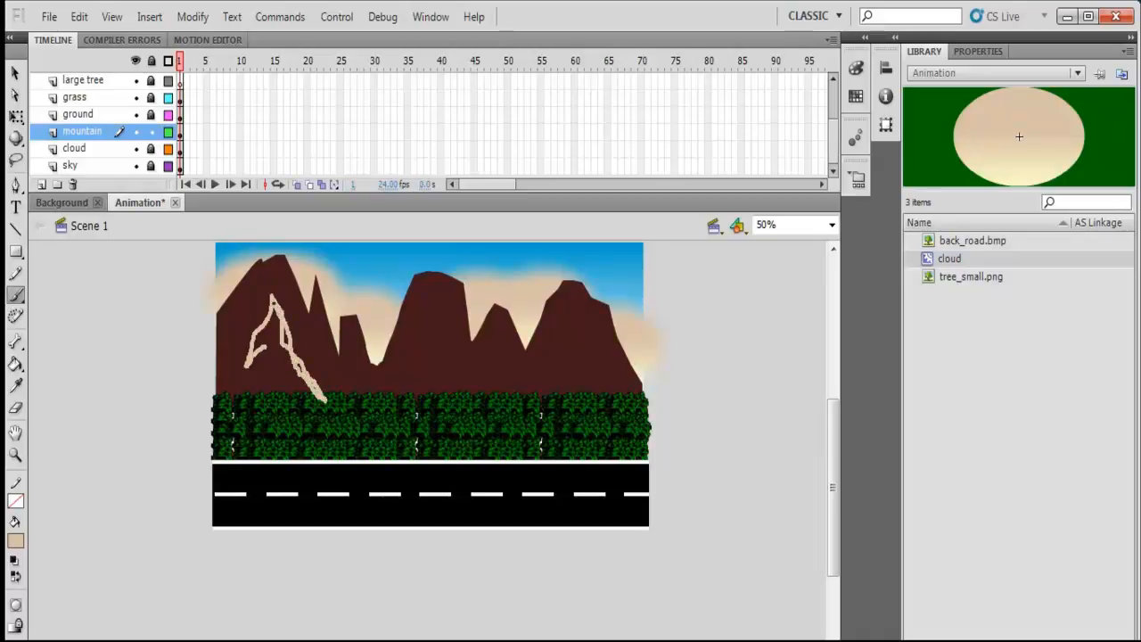
{"action": "left_click_drag", "start_coordinate": [274, 323], "coordinate": [290, 351]}
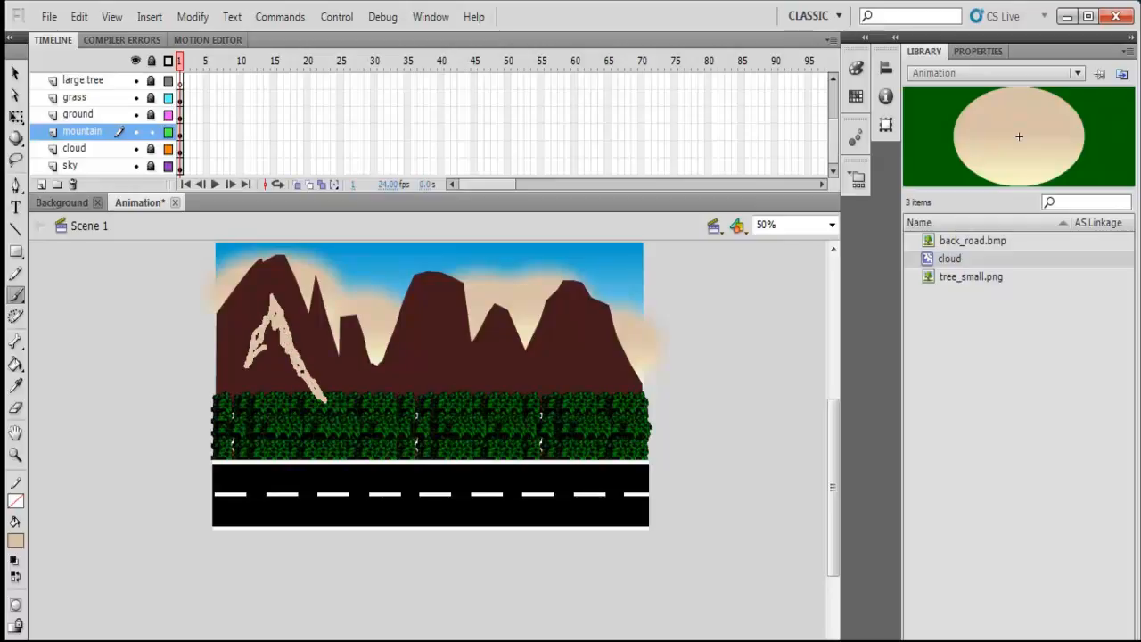
{"action": "left_click_drag", "start_coordinate": [325, 401], "coordinate": [327, 402]}
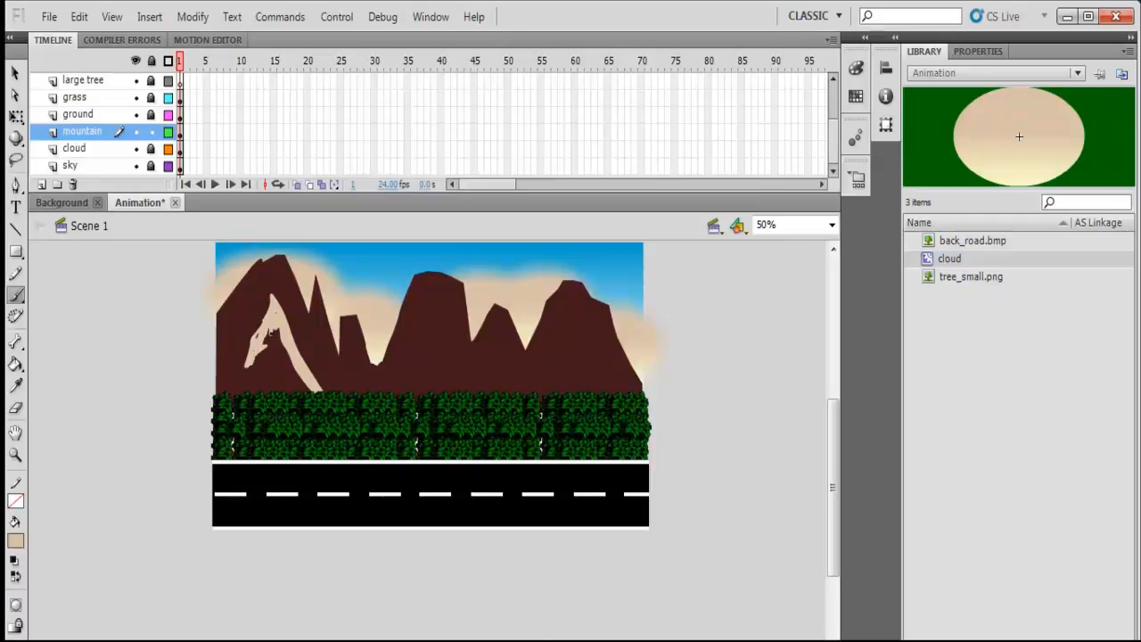
{"action": "left_click_drag", "start_coordinate": [241, 383], "coordinate": [246, 388]}
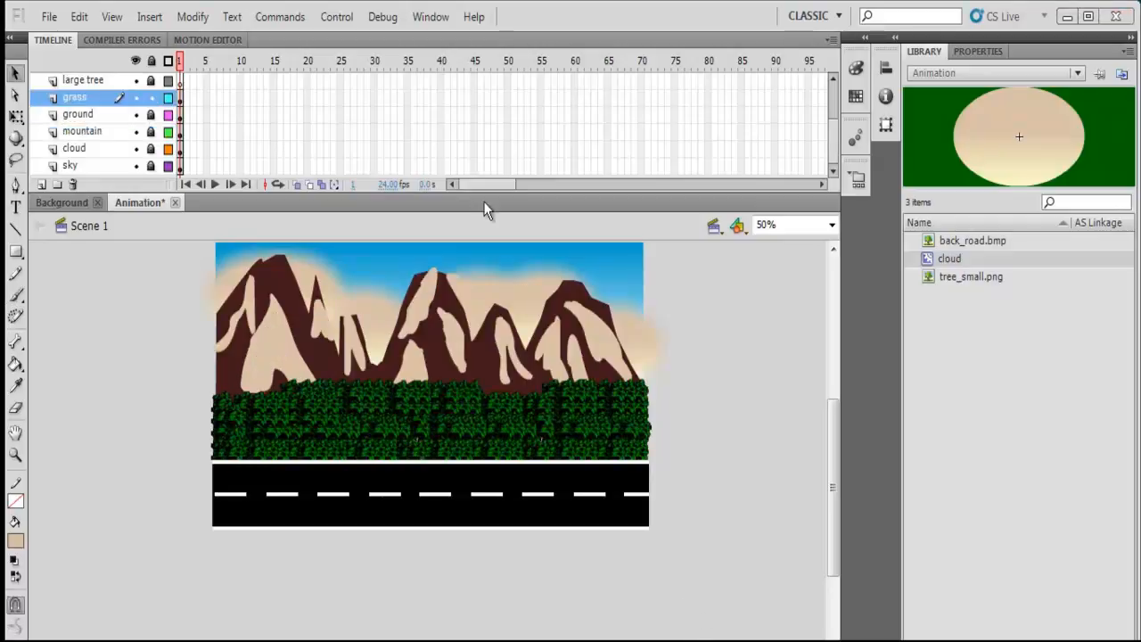
Test the movie to preview the scene with the highlighted mountains, and close the preview.
{"action": "left_click", "coordinate": [347, 24]}
{"action": "left_click", "coordinate": [367, 178]}
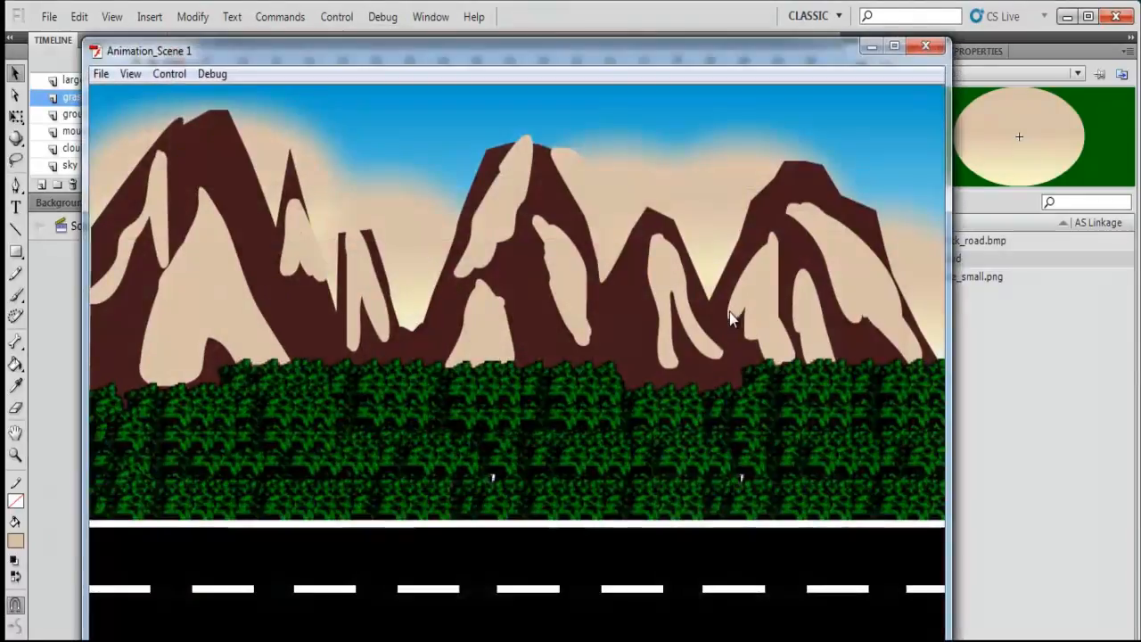
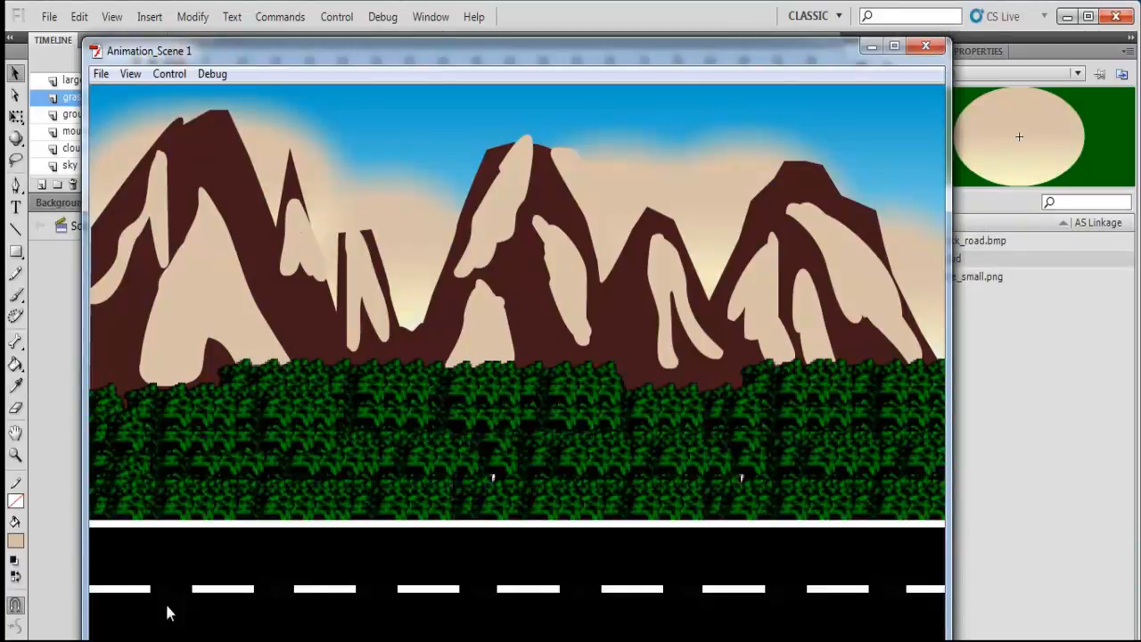
{"action": "left_click", "coordinate": [926, 47]}
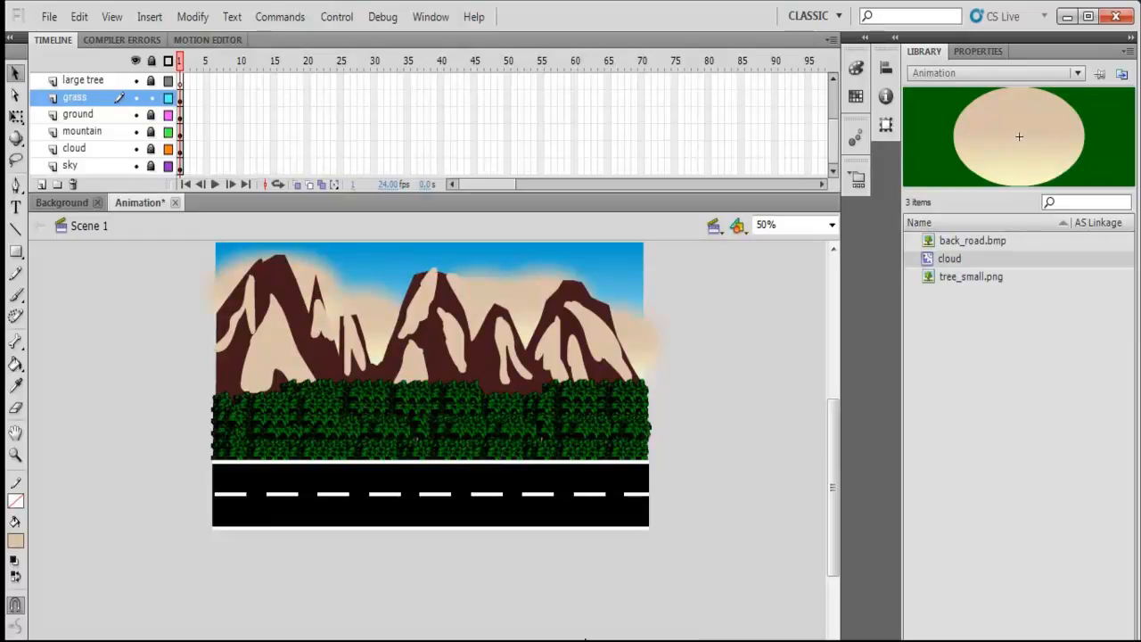
Unlock the large tree layer and place tree_large.png from the Background document's library on it, over the grass.
{"action": "left_click", "coordinate": [150, 82]}
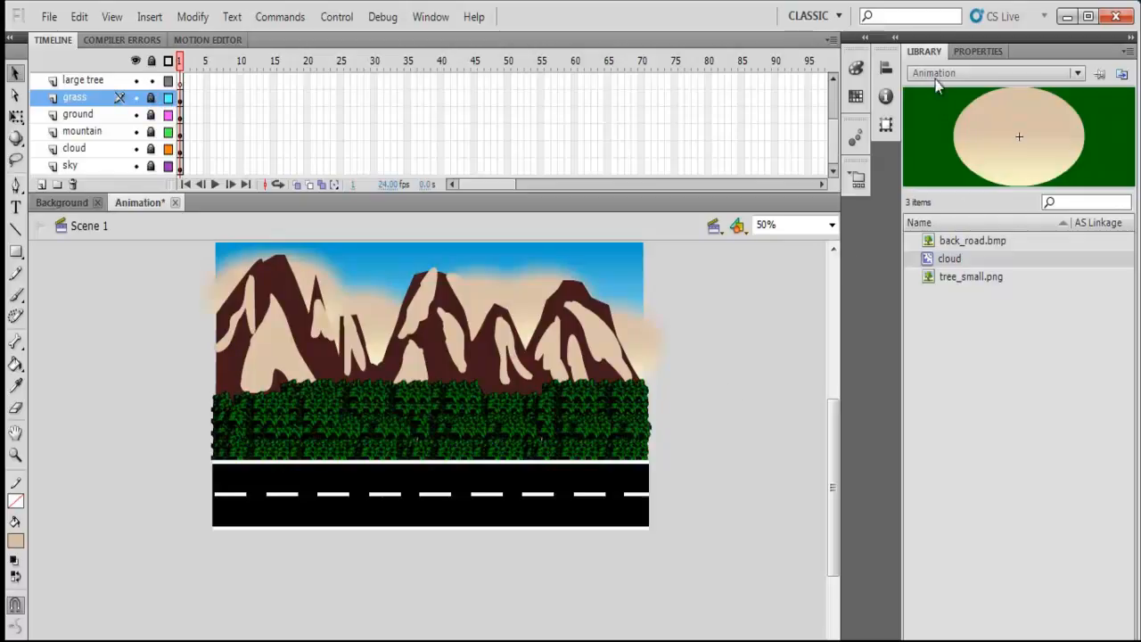
{"action": "left_click", "coordinate": [1076, 74]}
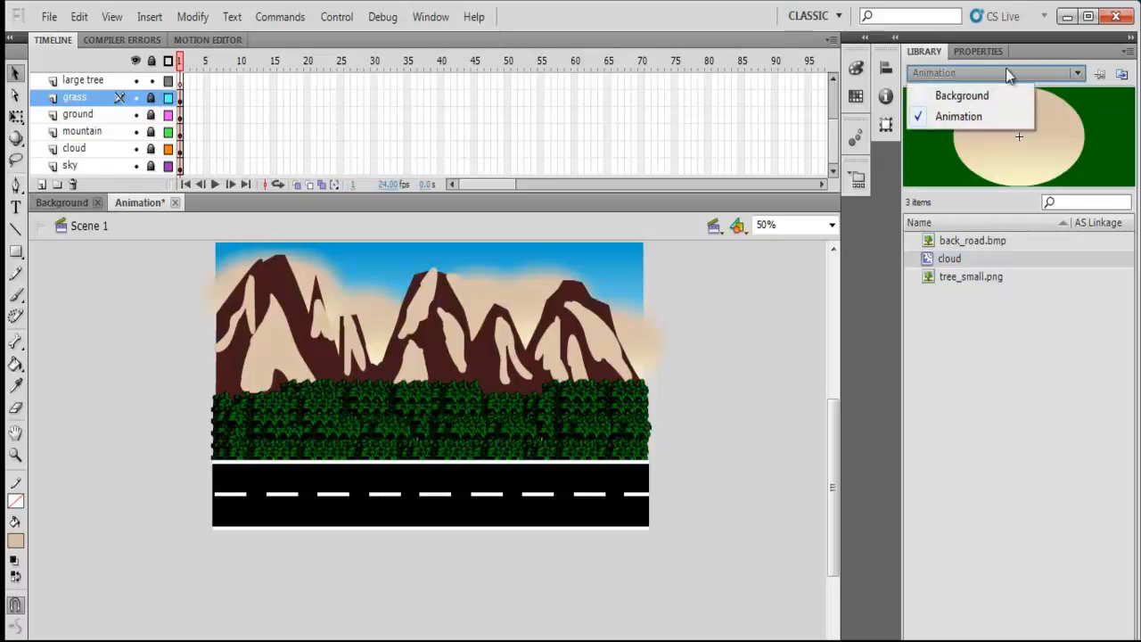
{"action": "left_click", "coordinate": [971, 98]}
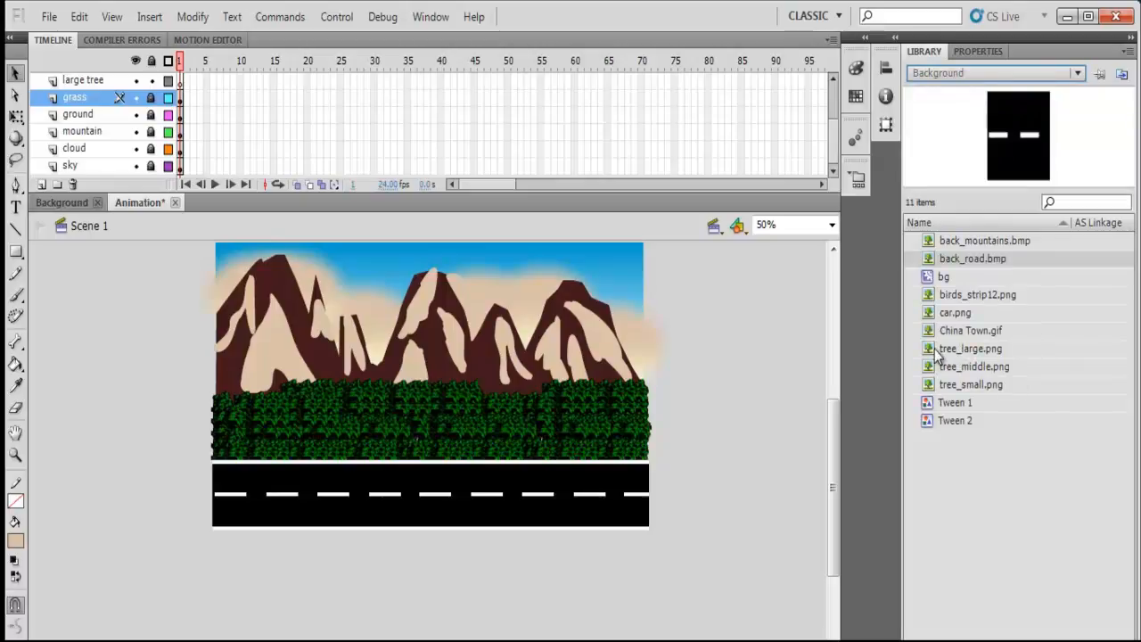
{"action": "left_click_drag", "start_coordinate": [929, 347], "coordinate": [534, 400]}
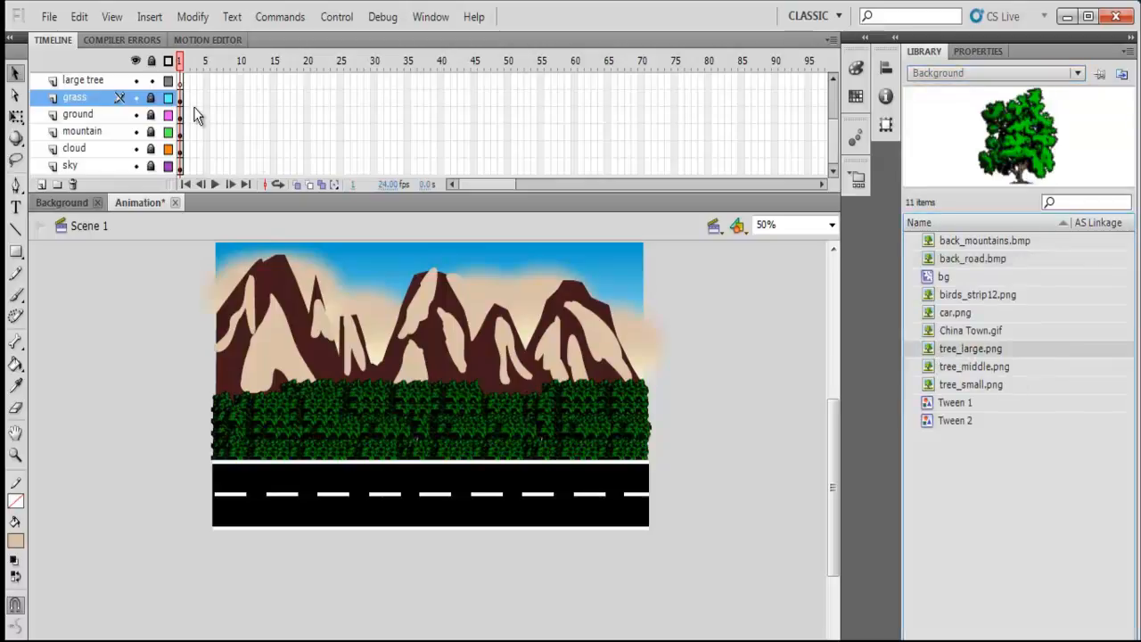
{"action": "left_click", "coordinate": [180, 80]}
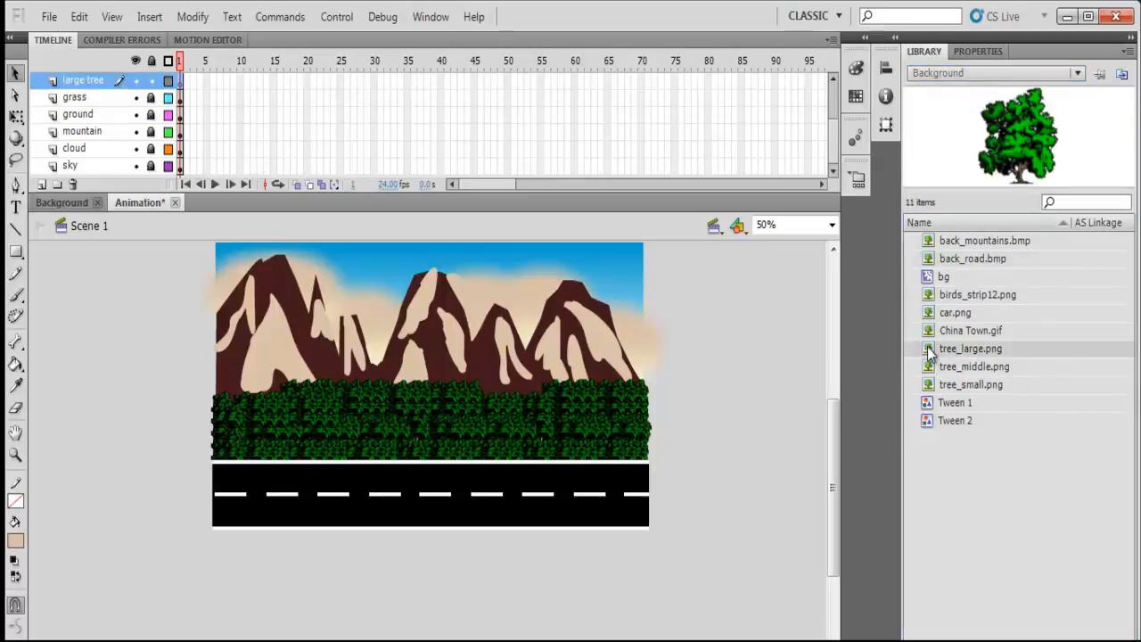
{"action": "left_click_drag", "start_coordinate": [929, 352], "coordinate": [554, 432]}
Stretch the tree vertically until it overlaps the mountains, and place the motorway layer beneath the large tree layer.
{"action": "left_click", "coordinate": [16, 116]}
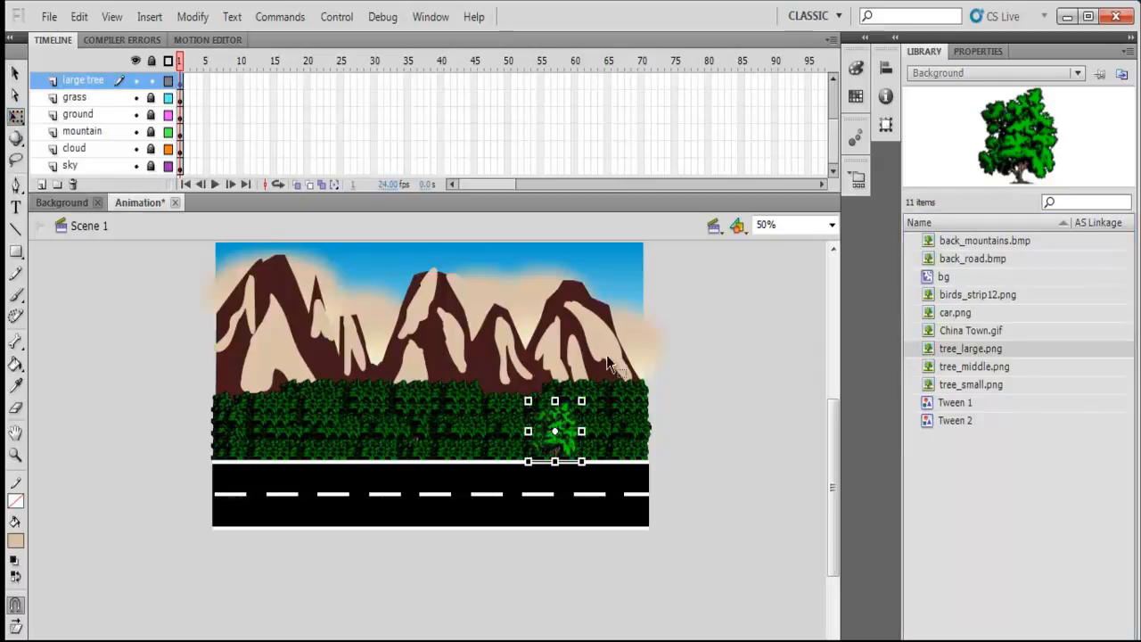
{"action": "left_click_drag", "start_coordinate": [554, 403], "coordinate": [555, 321]}
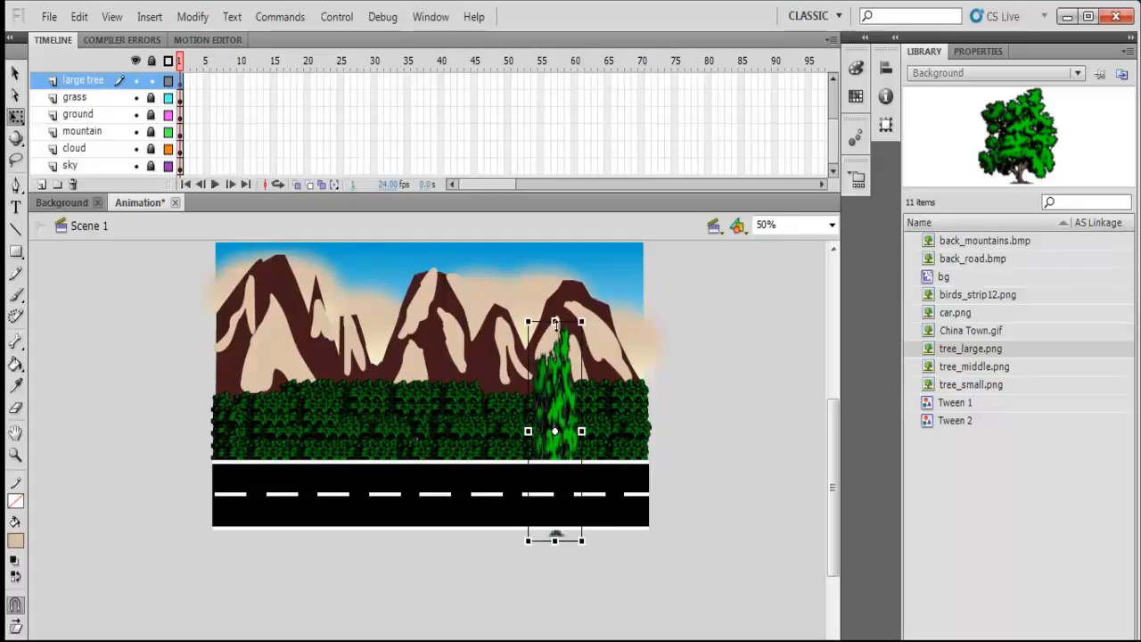
{"action": "left_click_drag", "start_coordinate": [565, 415], "coordinate": [588, 393]}
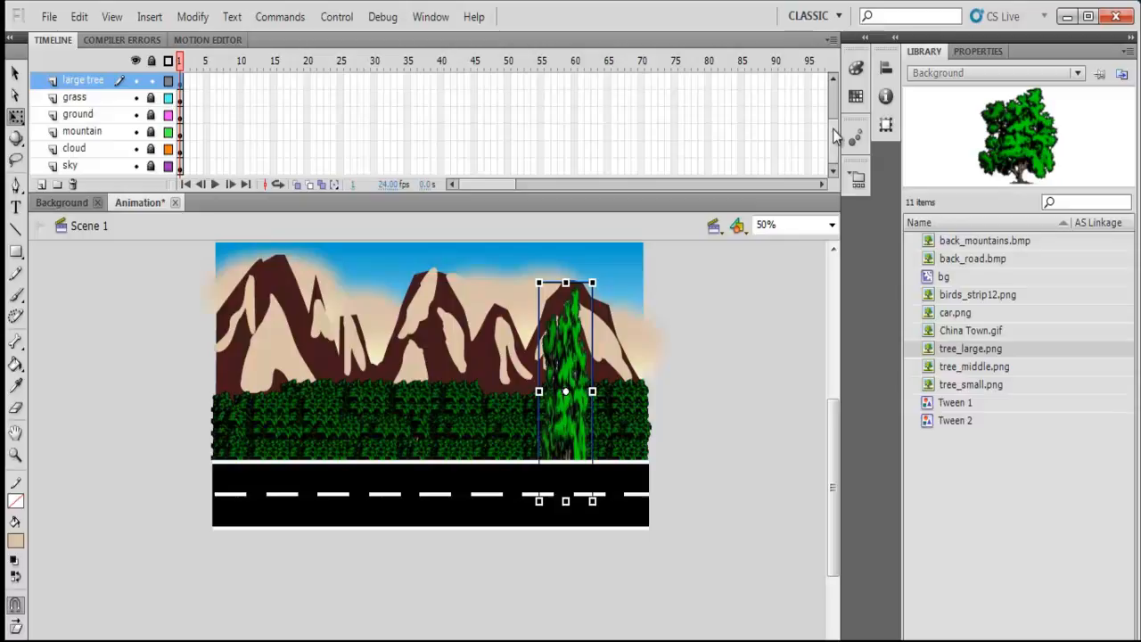
{"action": "left_click_drag", "start_coordinate": [834, 131], "coordinate": [838, 107]}
{"action": "left_click_drag", "start_coordinate": [100, 98], "coordinate": [99, 142]}
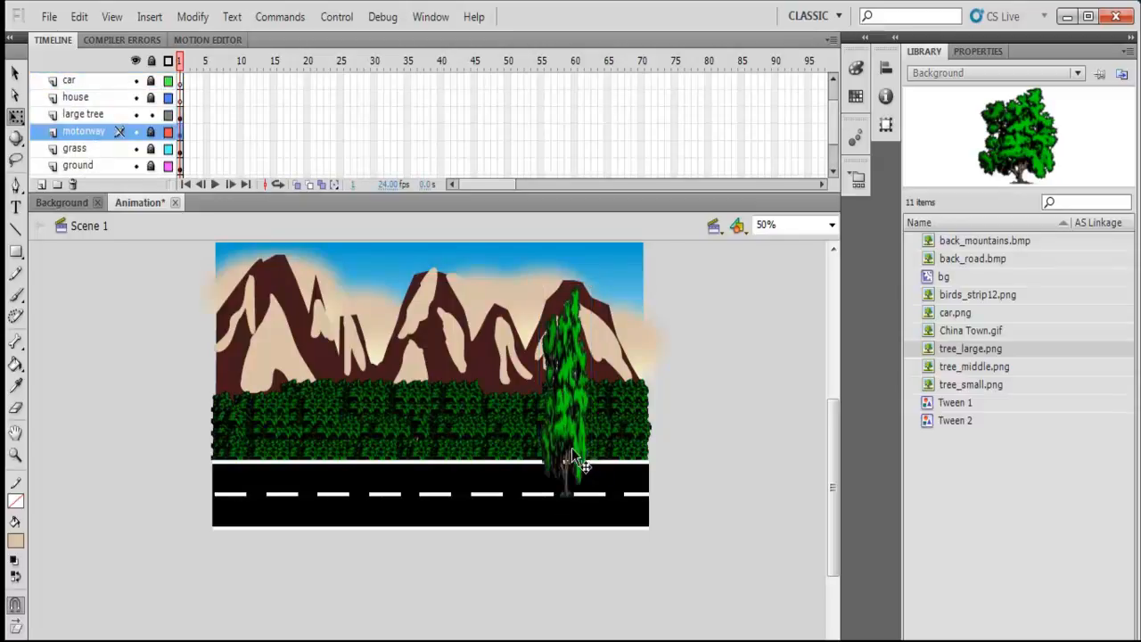
Widen the tree and position it at the right end of the road, with its trunk base on the lower road edge.
{"action": "left_click_drag", "start_coordinate": [584, 465], "coordinate": [612, 437]}
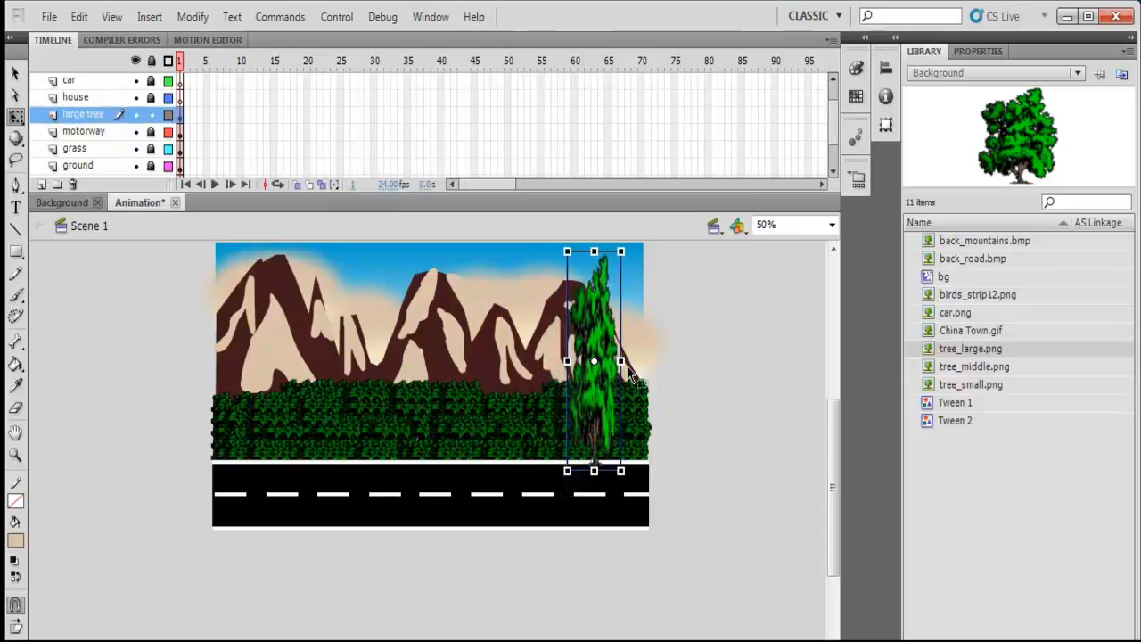
{"action": "left_click_drag", "start_coordinate": [622, 360], "coordinate": [644, 360]}
{"action": "left_click_drag", "start_coordinate": [616, 397], "coordinate": [648, 454]}
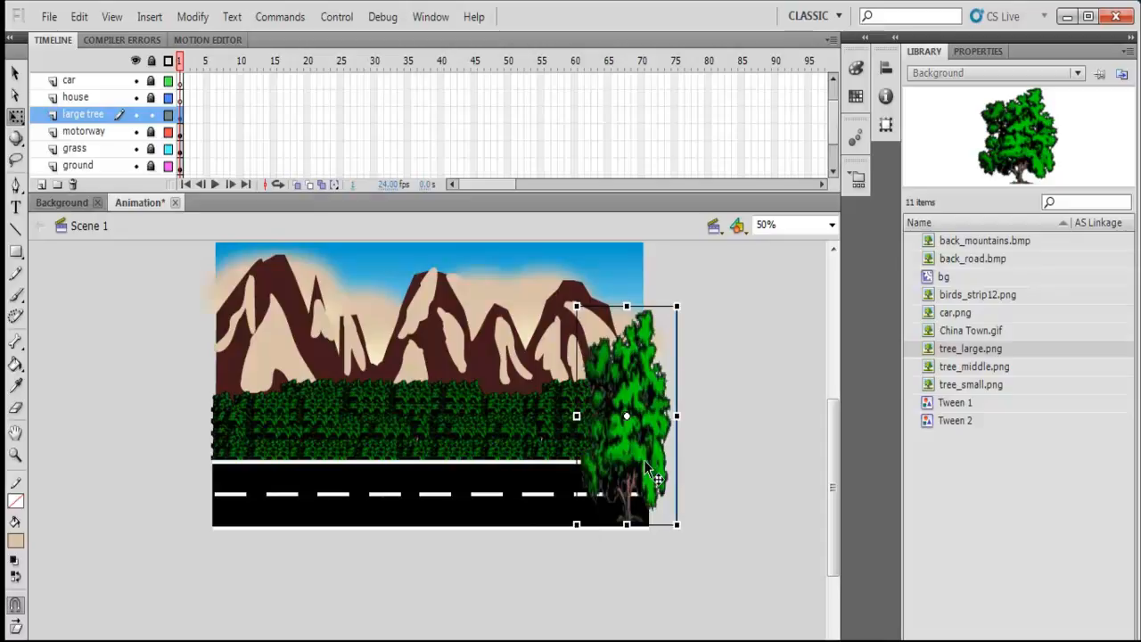
Copy the tree to the left and middle of the roadside, and make the left copy shorter and narrower.
{"action": "left_click_drag", "start_coordinate": [645, 464], "coordinate": [314, 419]}
{"action": "left_click", "coordinate": [15, 71]}
{"action": "left_click", "coordinate": [15, 116]}
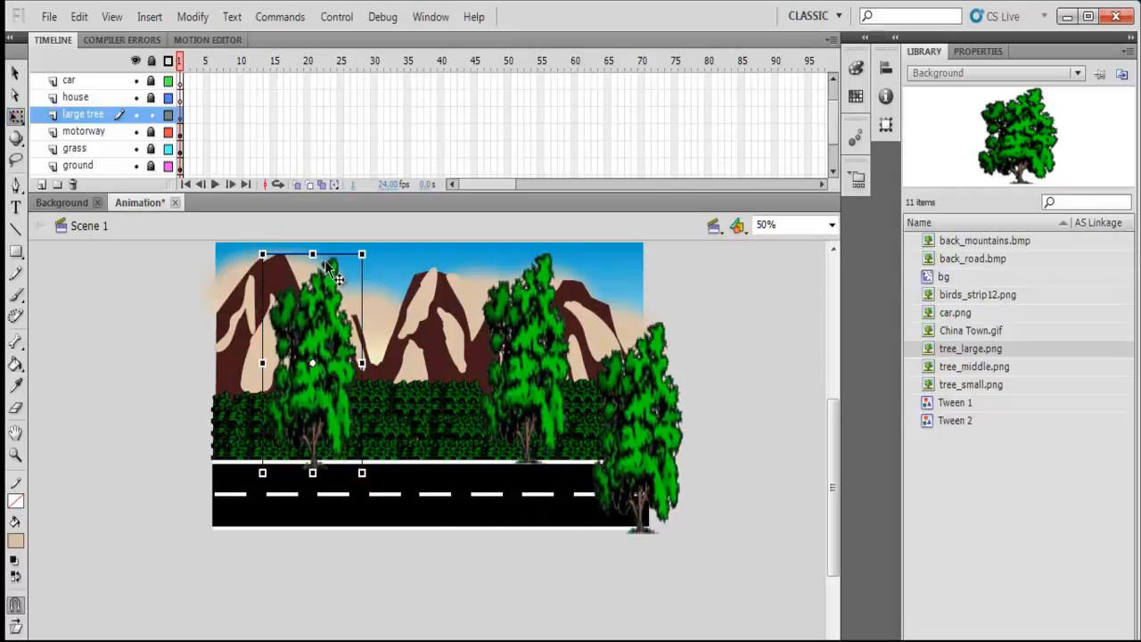
{"action": "left_click_drag", "start_coordinate": [312, 254], "coordinate": [312, 274]}
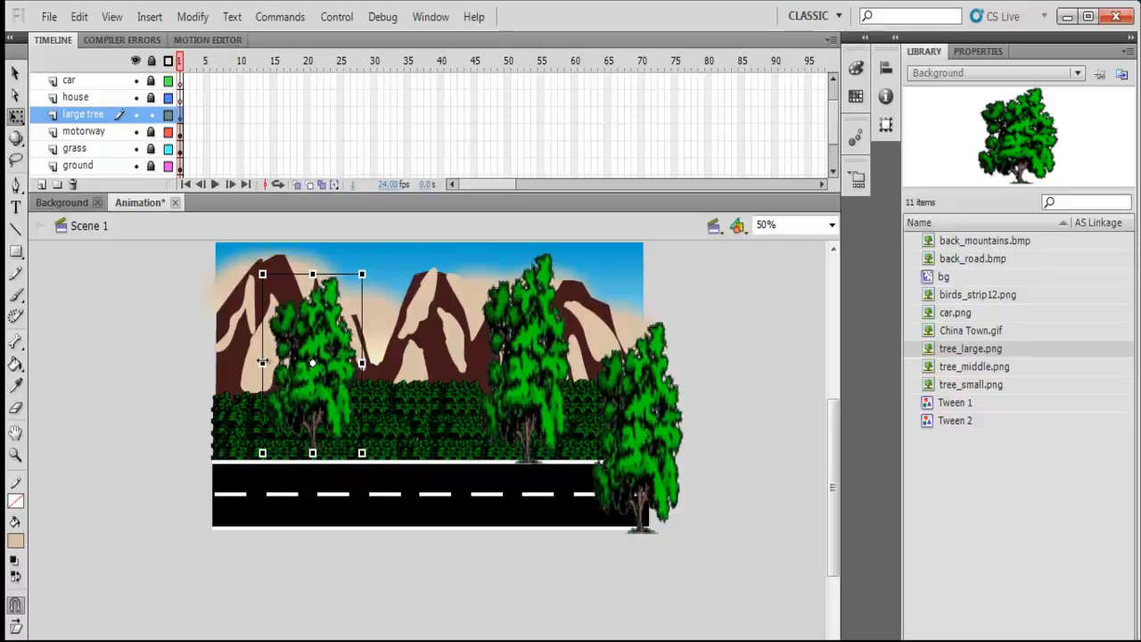
{"action": "left_click_drag", "start_coordinate": [263, 361], "coordinate": [273, 364]}
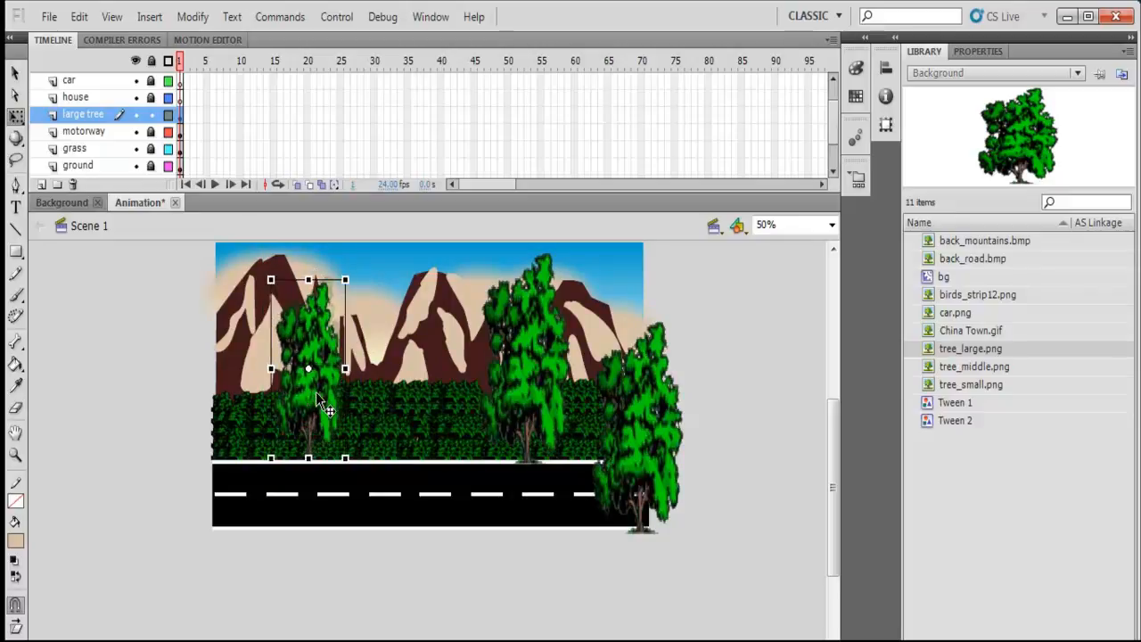
Duplicate the small and tall trees along the upper road edge to form a continuous row in front of the mountains.
{"action": "left_click_drag", "start_coordinate": [328, 400], "coordinate": [472, 384]}
{"action": "left_click", "coordinate": [14, 73]}
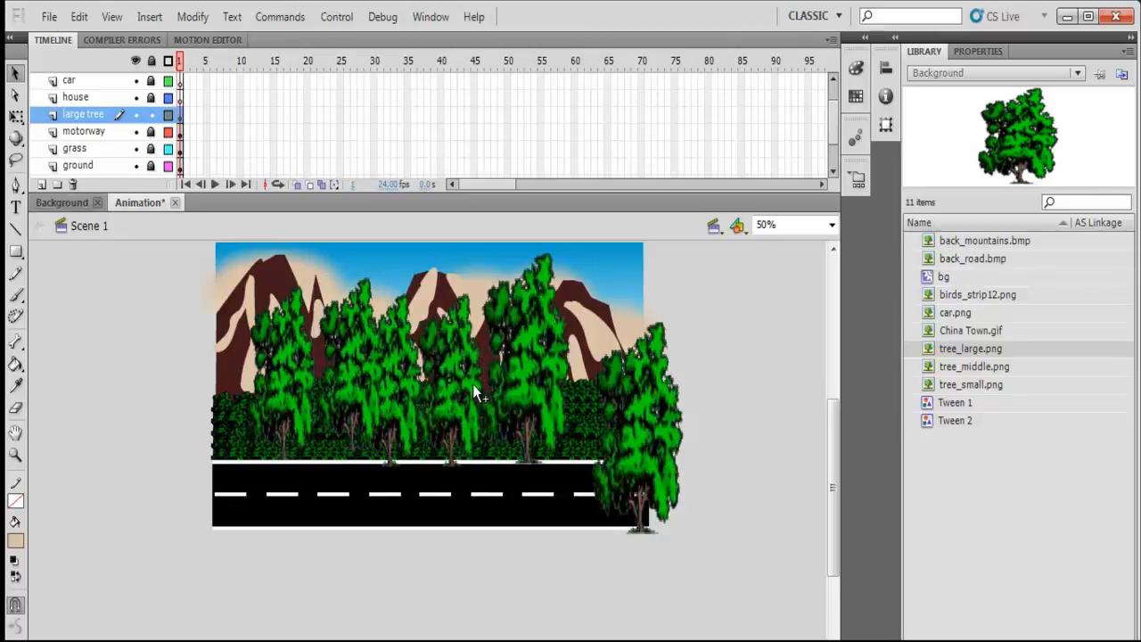
{"action": "left_click_drag", "start_coordinate": [284, 414], "coordinate": [228, 393]}
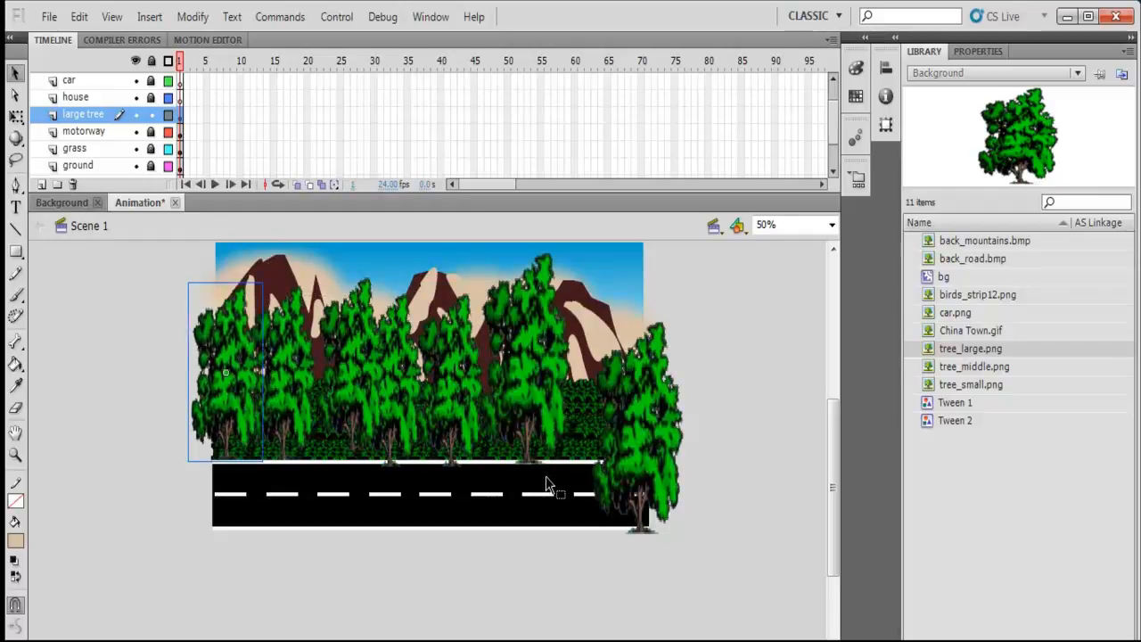
{"action": "left_click_drag", "start_coordinate": [548, 379], "coordinate": [604, 384]}
Nudge the fourth tree from the left upward so its trunk base lines up with the upper road edge.
{"action": "left_click", "coordinate": [393, 471]}
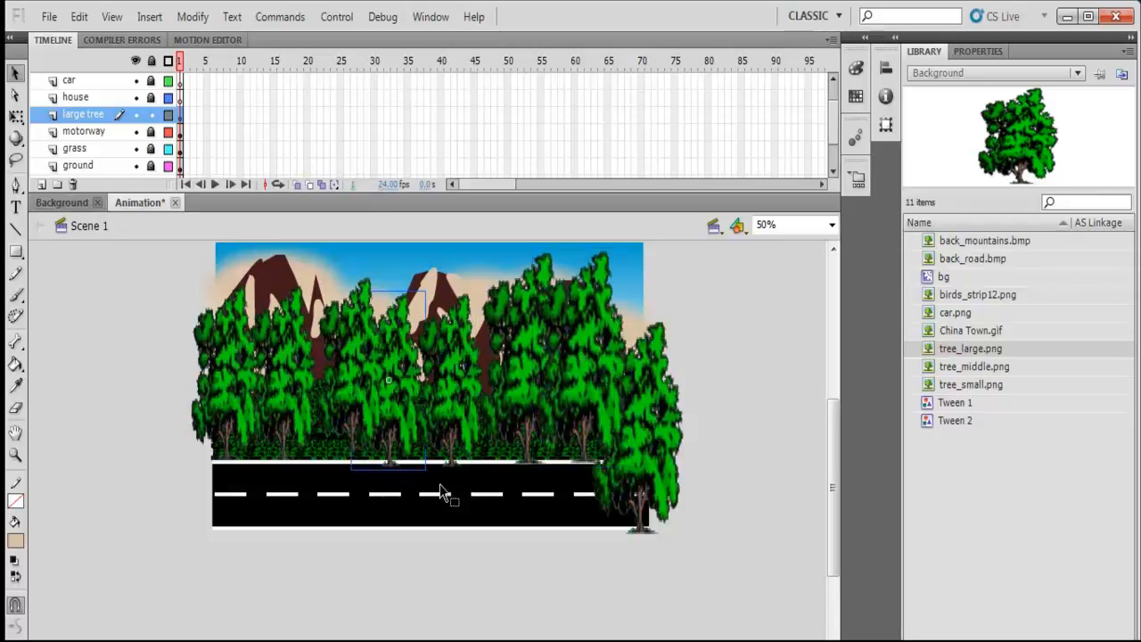
{"action": "key", "text": "Up"}
{"action": "key", "text": "Up"}
{"action": "key", "text": "Up"}
{"action": "key", "text": "Up"}
{"action": "key", "text": "Up"}
{"action": "key", "text": "Up"}
{"action": "key", "text": "Up"}
{"action": "key", "text": "Up"}
{"action": "key", "text": "Up"}
{"action": "key", "text": "Up"}
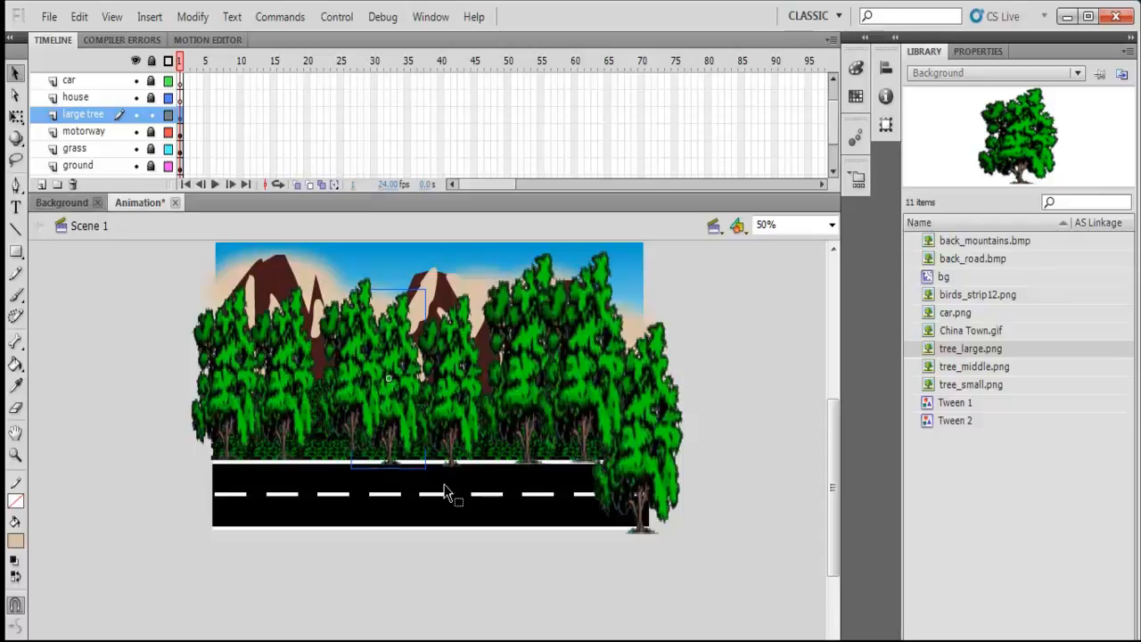
Nudge the fifth tree from the left and the tall trees beside it up to align with the row.
{"action": "left_click", "coordinate": [454, 461]}
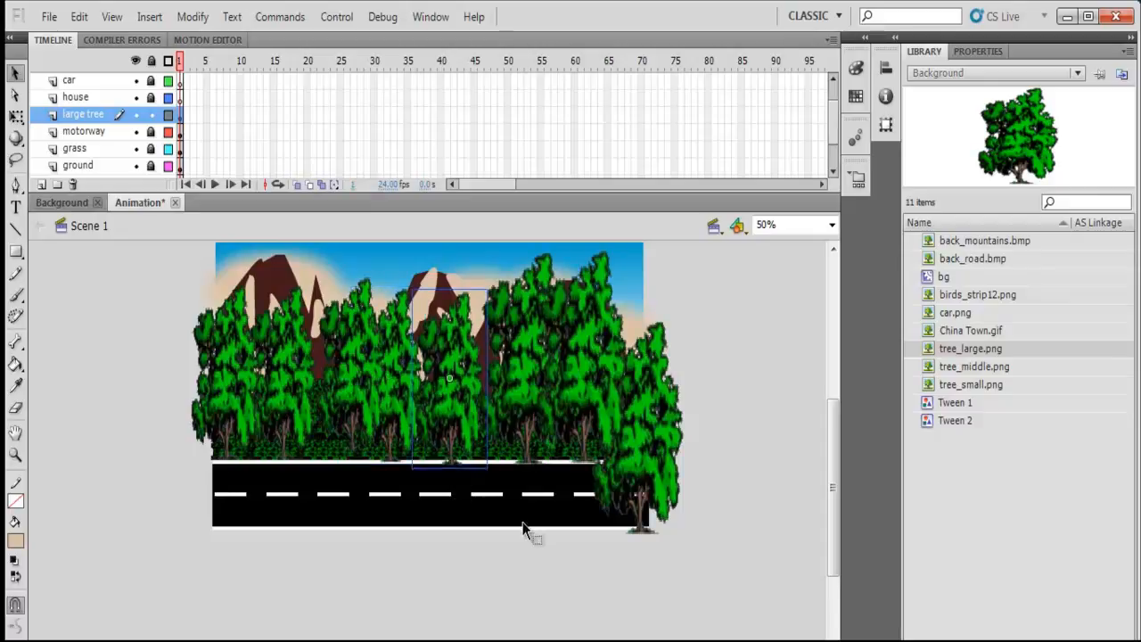
{"action": "left_click", "coordinate": [536, 461]}
{"action": "key", "text": "Up"}
{"action": "key", "text": "Up"}
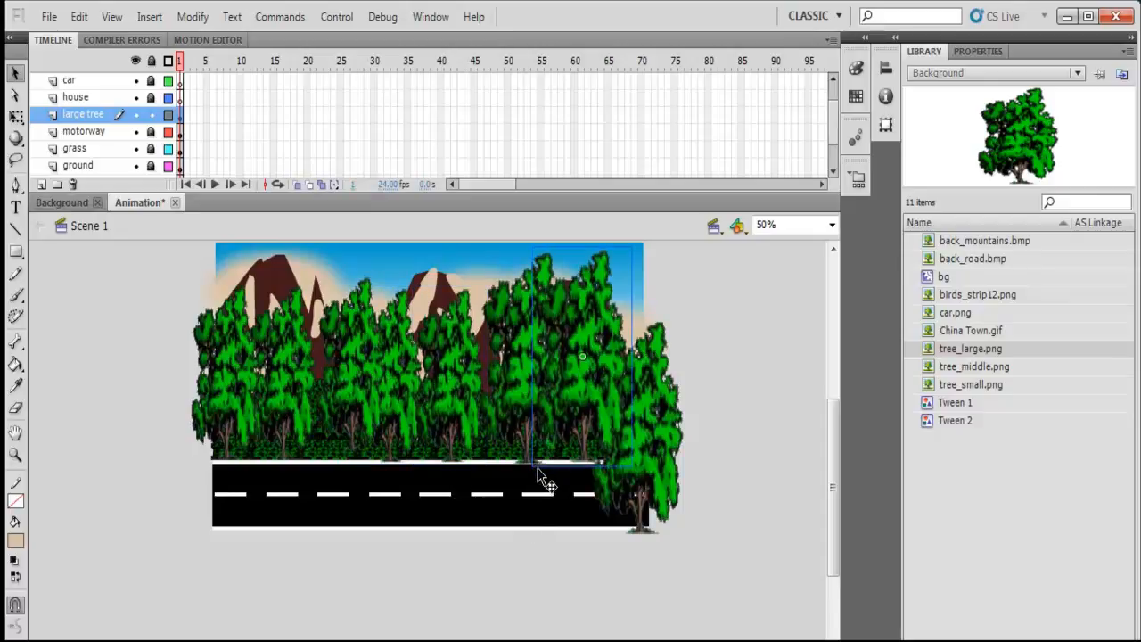
{"action": "left_click", "coordinate": [525, 461]}
{"action": "left_click", "coordinate": [547, 491]}
Shift the rightmost foreground tree slightly left at the end of the road and deselect it.
{"action": "left_click", "coordinate": [647, 485]}
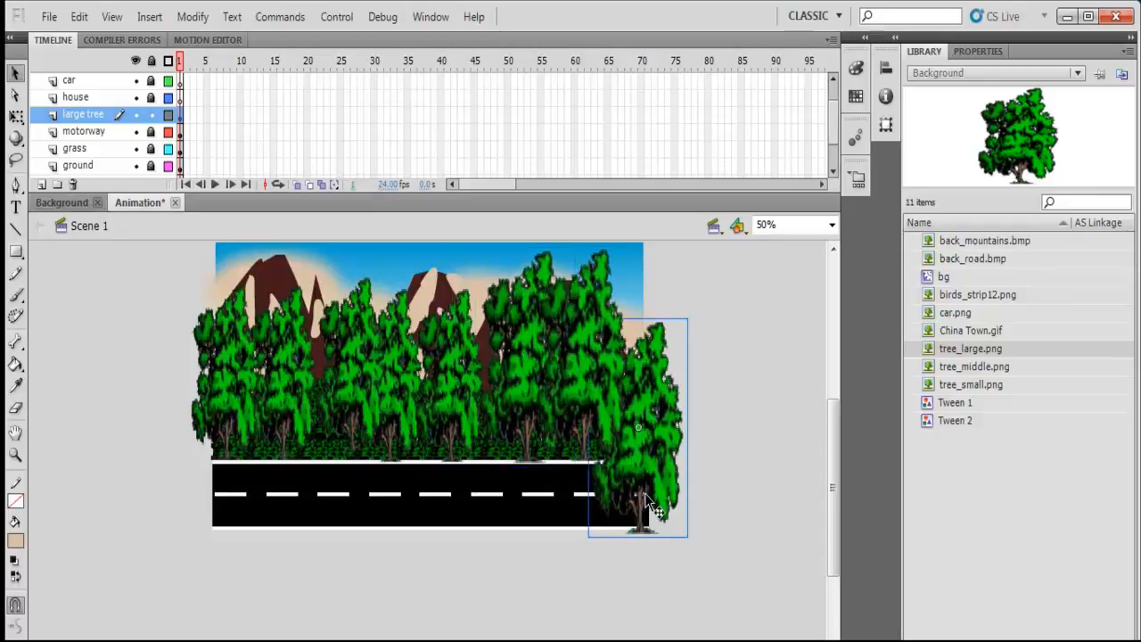
{"action": "mouse_move", "coordinate": [647, 414]}
{"action": "left_mouse_down"}
{"action": "mouse_move", "coordinate": [666, 390]}
{"action": "mouse_move", "coordinate": [660, 372]}
{"action": "mouse_move", "coordinate": [656, 408]}
{"action": "mouse_move", "coordinate": [643, 406]}
{"action": "left_mouse_up"}
{"action": "left_click", "coordinate": [484, 611]}
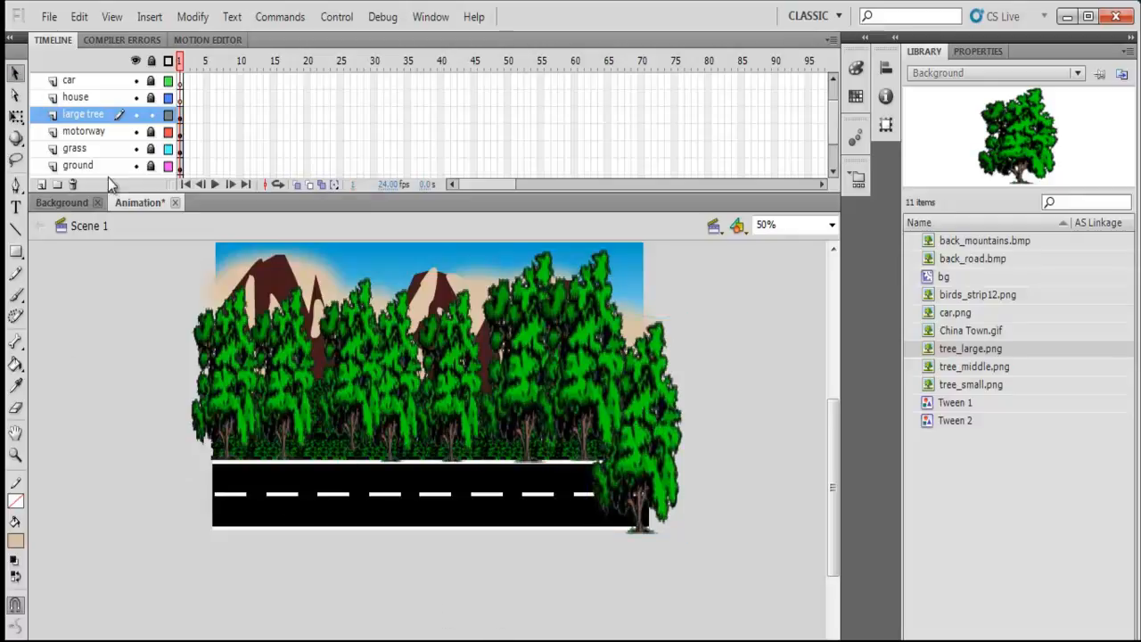
Lock the large tree layer, unlock the motorway layer, and nudge all the road artwork slightly up toward the tree trunks.
{"action": "left_click", "coordinate": [152, 116]}
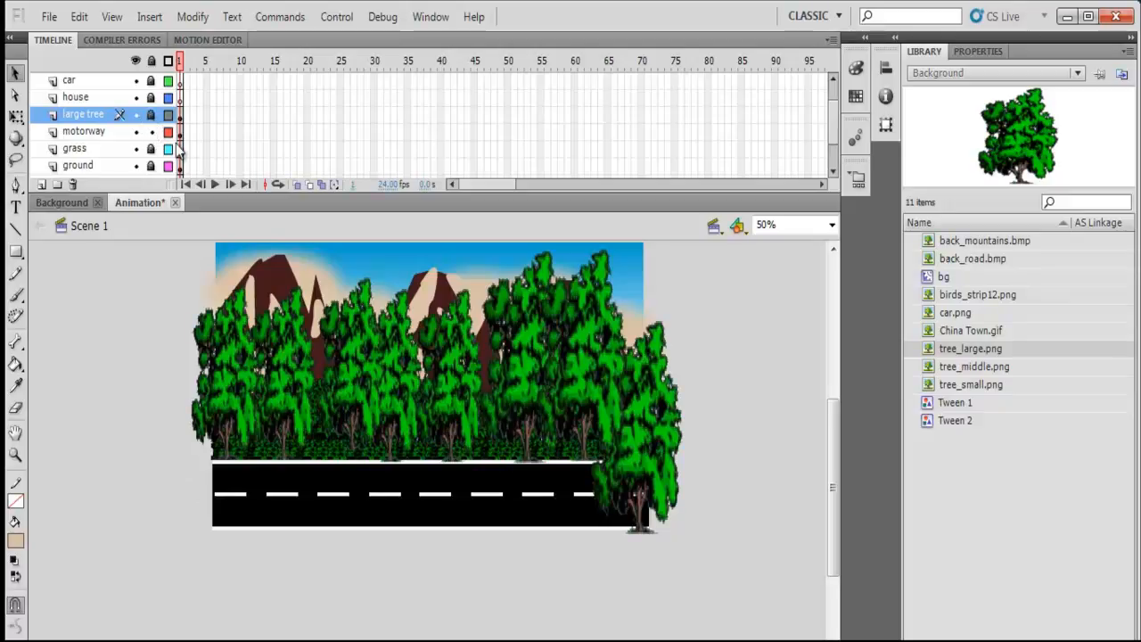
{"action": "left_click", "coordinate": [181, 134]}
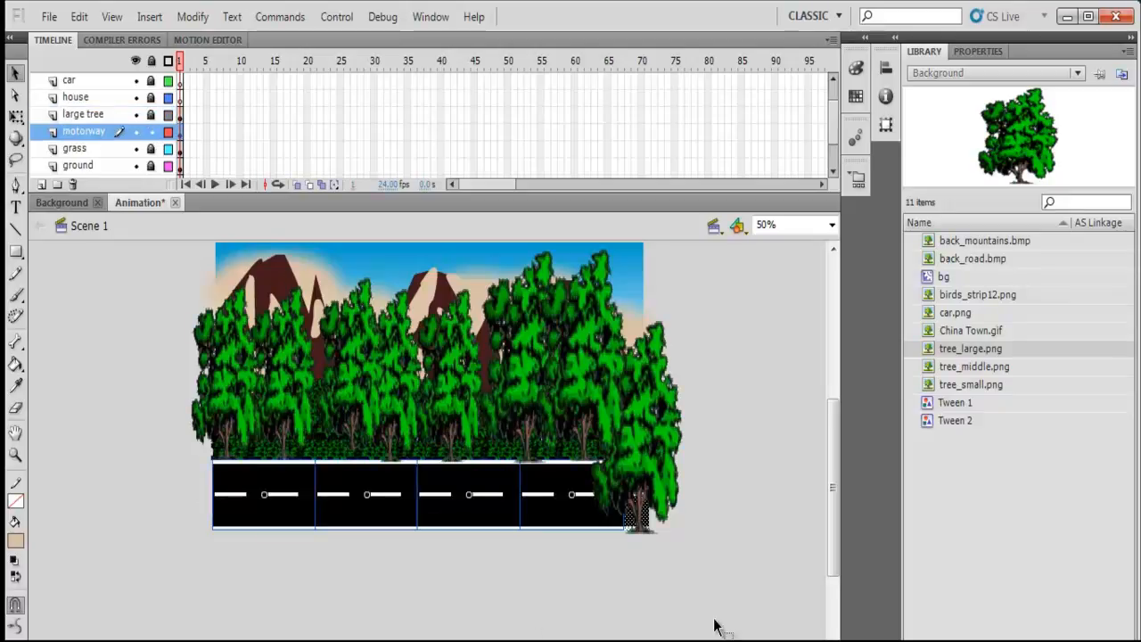
{"action": "key", "text": "Up"}
{"action": "key", "text": "Up"}
{"action": "key", "text": "Up"}
{"action": "key", "text": "Up"}
{"action": "key", "text": "Up"}
{"action": "key", "text": "Up"}
{"action": "key", "text": "Up"}
{"action": "key", "text": "Up"}
{"action": "key", "text": "Up"}
{"action": "key", "text": "Up"}
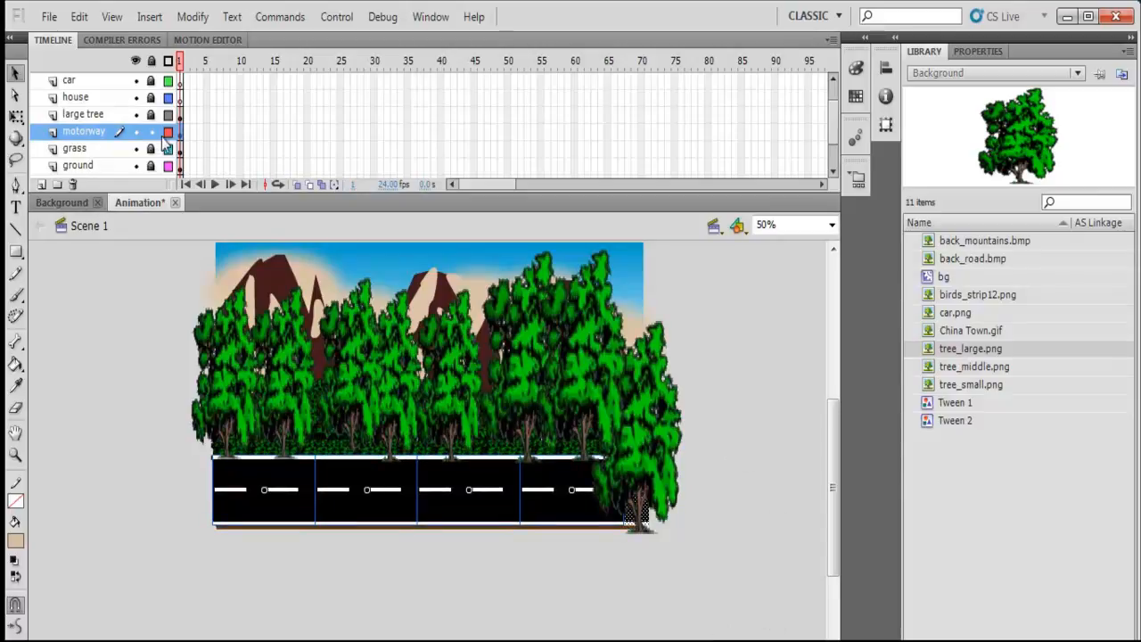
Lock the motorway layer, unlock the large tree layer, and nudge the rightmost foreground tree slightly up and left at the road's end.
{"action": "left_click", "coordinate": [150, 131]}
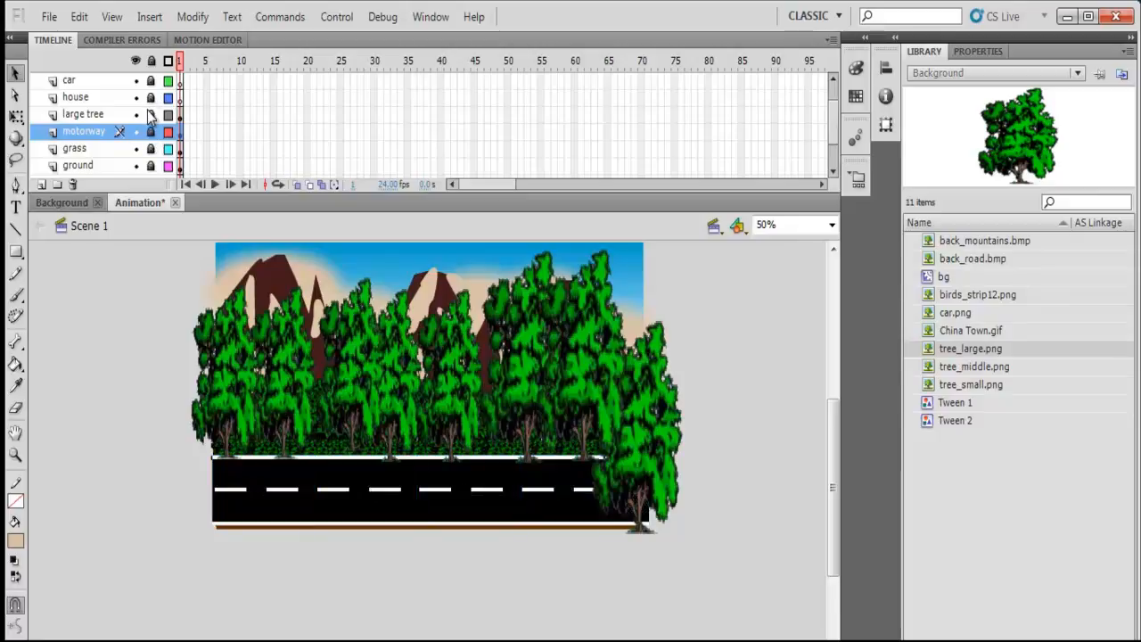
{"action": "left_click", "coordinate": [179, 115]}
{"action": "left_click", "coordinate": [704, 343]}
{"action": "left_click", "coordinate": [649, 424]}
{"action": "key", "text": "Up"}
{"action": "key", "text": "Up"}
{"action": "key", "text": "Up"}
{"action": "key", "text": "Up"}
{"action": "key", "text": "Up"}
{"action": "key", "text": "Up"}
{"action": "key", "text": "Up"}
{"action": "key", "text": "Up"}
{"action": "key", "text": "Up"}
{"action": "key", "text": "Up"}
{"action": "key", "text": "Up"}
{"action": "key", "text": "Up"}
{"action": "key", "text": "Up"}
{"action": "key", "text": "Up"}
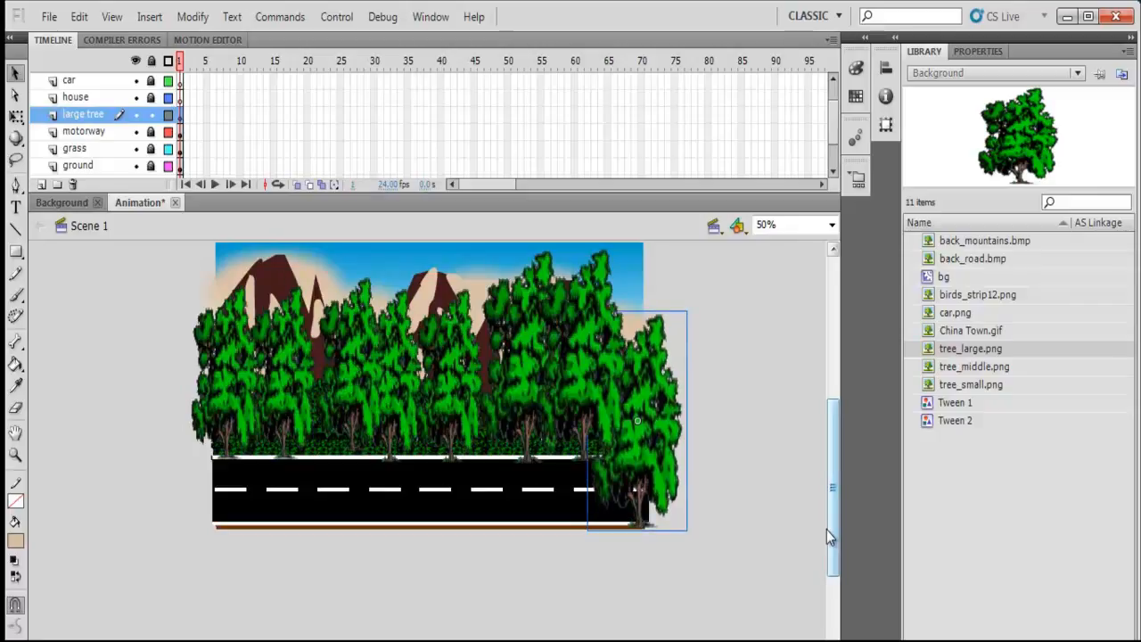
{"action": "key", "text": "Left"}
{"action": "key", "text": "Left"}
{"action": "key", "text": "Left"}
{"action": "key", "text": "Left"}
{"action": "key", "text": "Left"}
{"action": "key", "text": "Left"}
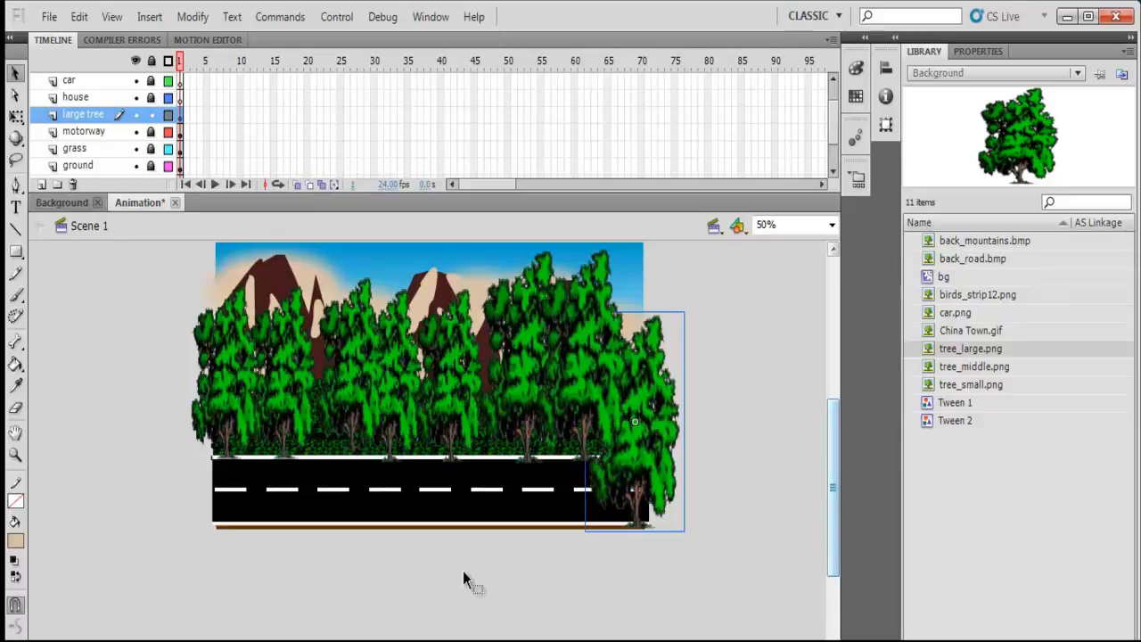
Move the fourth tree from the left down so its trunk base stands on the lower road edge.
{"action": "left_click", "coordinate": [413, 378]}
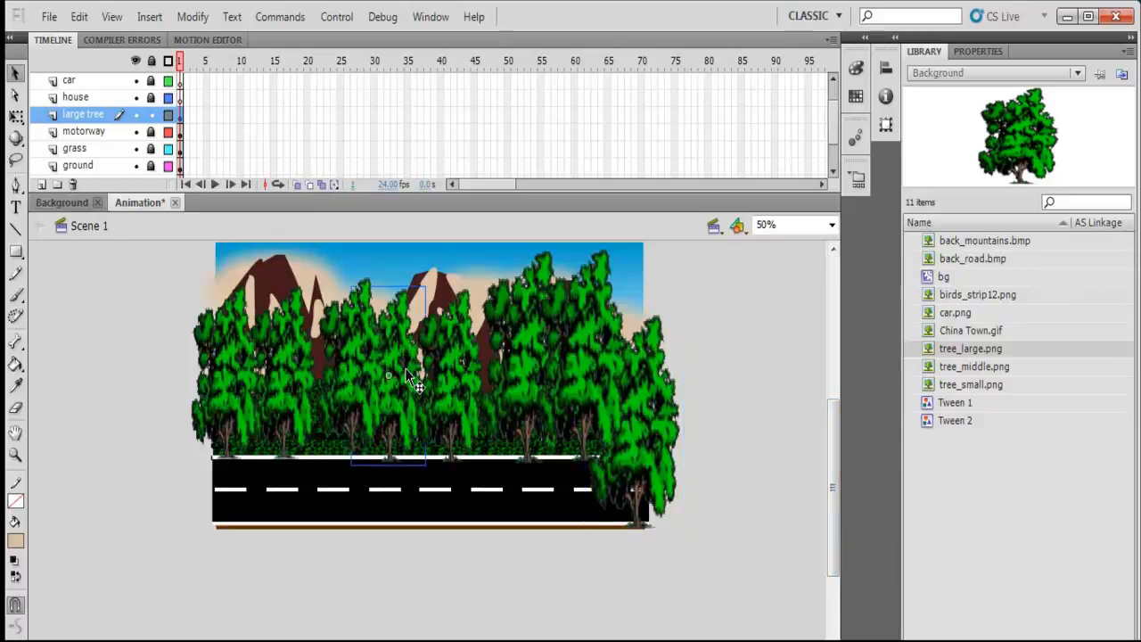
{"action": "key", "text": "shift+Down"}
{"action": "key", "text": "shift+Down"}
{"action": "key", "text": "shift+Down"}
{"action": "key", "text": "shift+Down"}
{"action": "key", "text": "shift+Down"}
{"action": "key", "text": "shift+Down"}
{"action": "key", "text": "shift+Down"}
{"action": "key", "text": "shift+Down"}
{"action": "key", "text": "shift+Down"}
{"action": "key", "text": "shift+Down"}
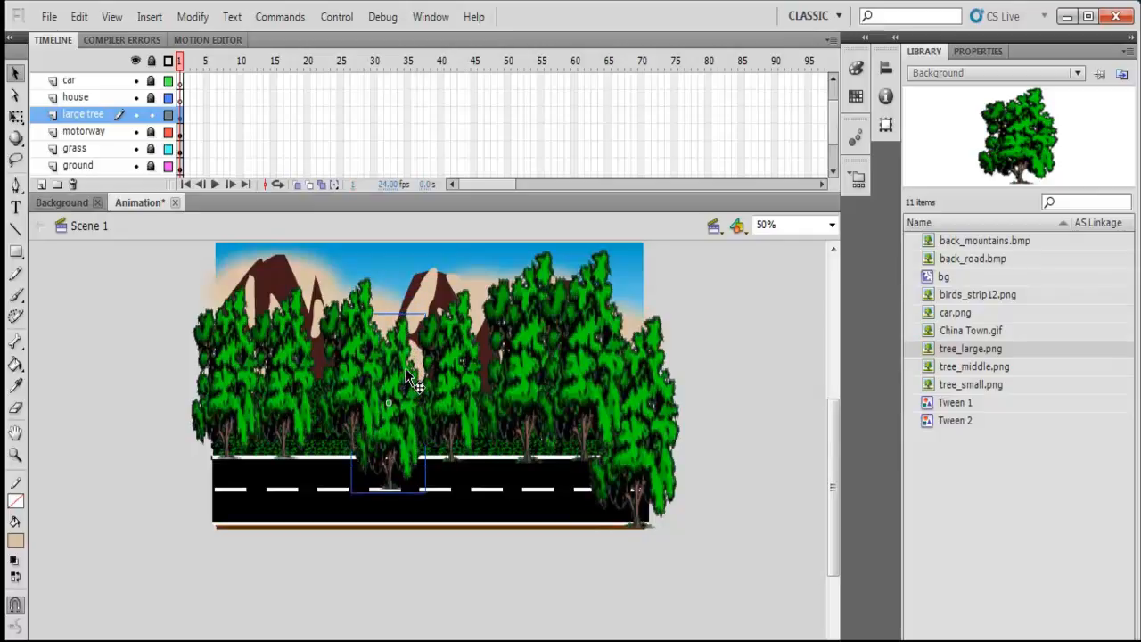
{"action": "key", "text": "shift+Down"}
{"action": "key", "text": "shift+Down"}
{"action": "key", "text": "shift+Down"}
{"action": "key", "text": "shift+Down"}
{"action": "key", "text": "shift+Down"}
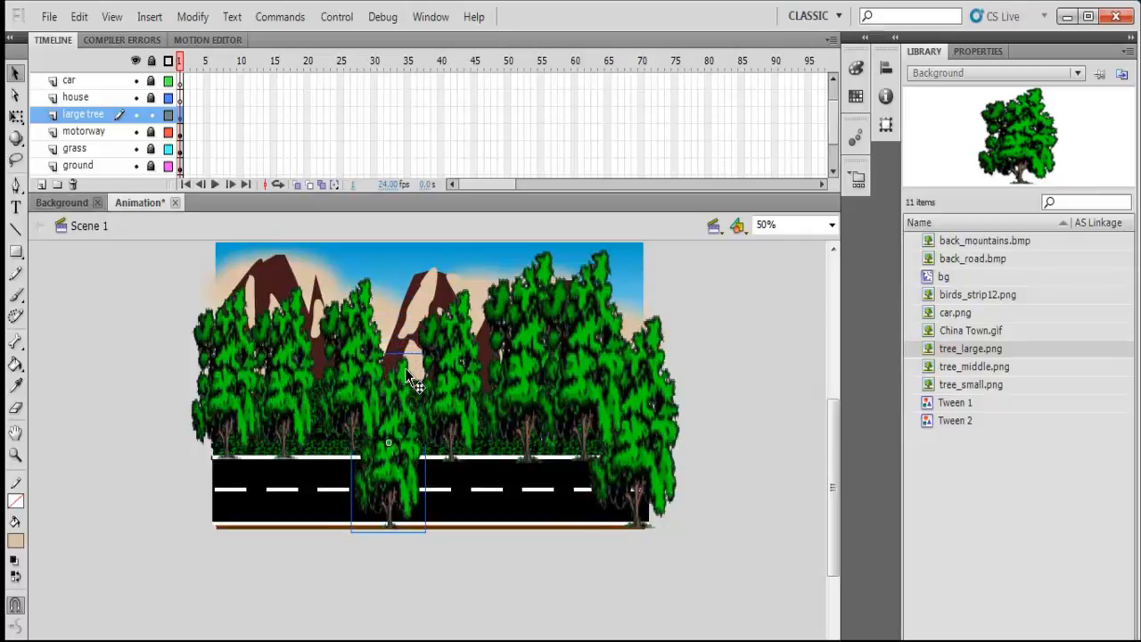
{"action": "left_click", "coordinate": [790, 408]}
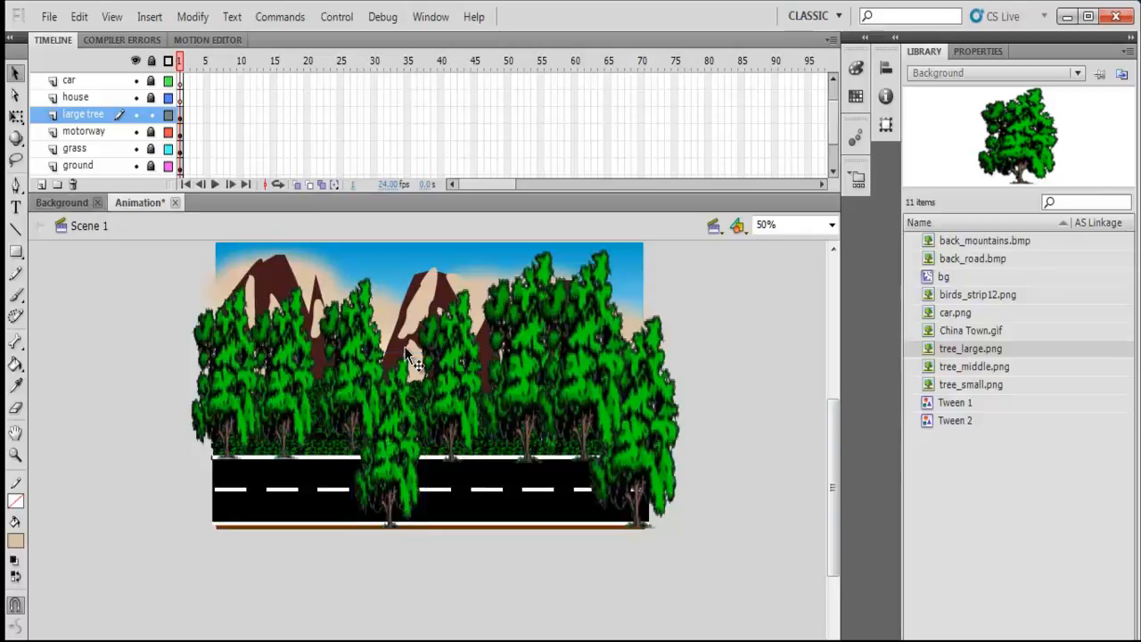
{"action": "left_click", "coordinate": [300, 374]}
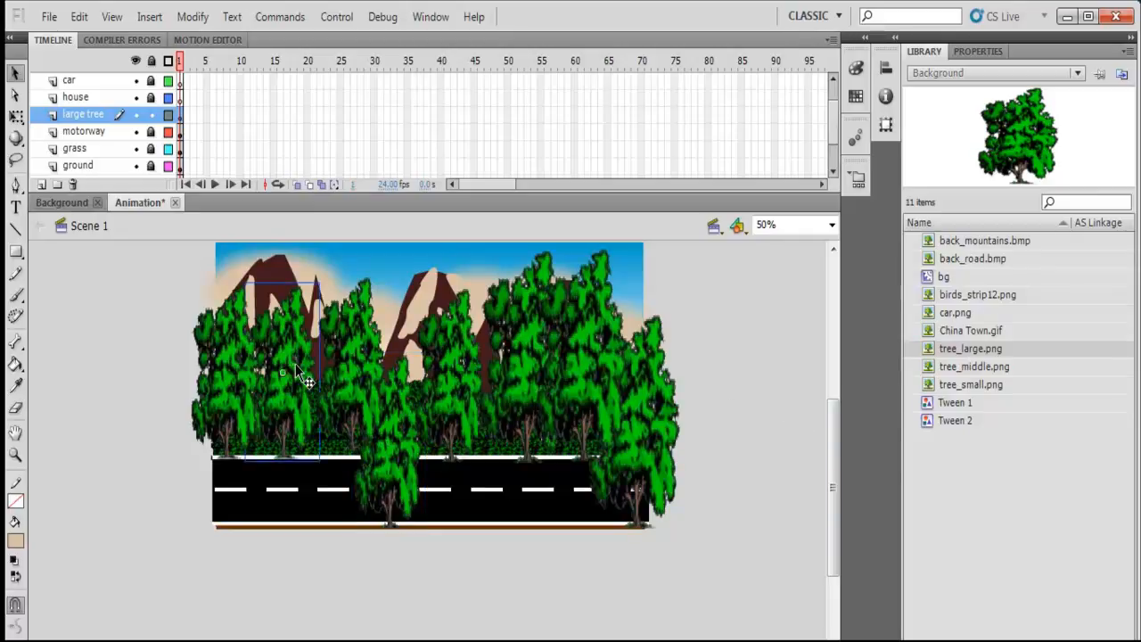
Unlock the car layer and place car.png on it just outside the stage, beside the left end of the road.
{"action": "left_click", "coordinate": [69, 81]}
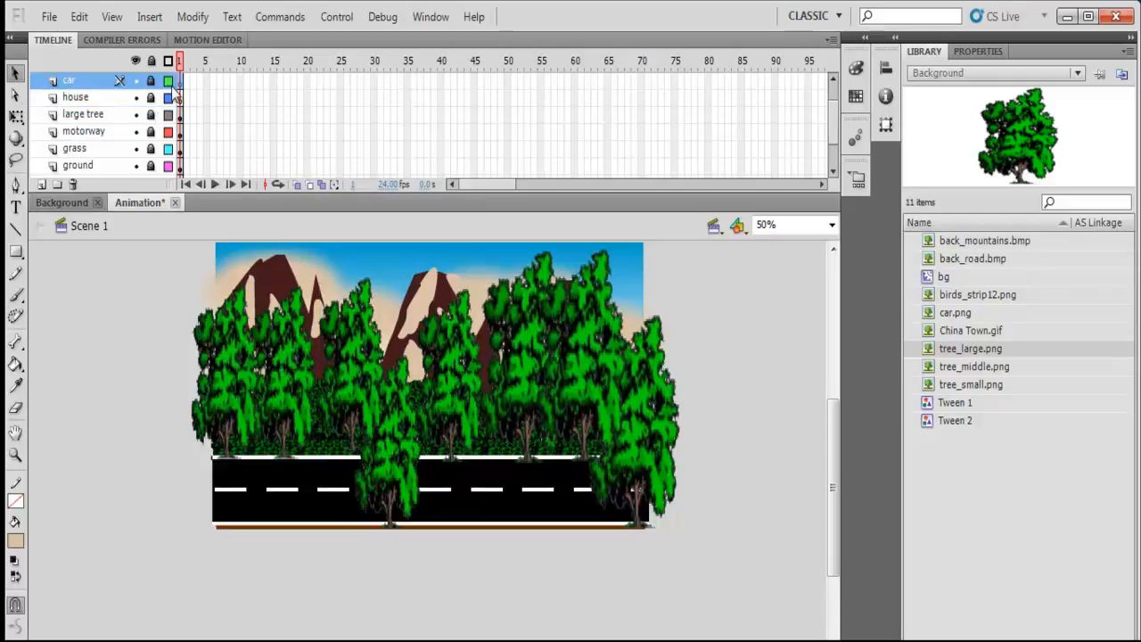
{"action": "left_click", "coordinate": [150, 81]}
{"action": "left_click_drag", "start_coordinate": [933, 316], "coordinate": [106, 482]}
Stretch the car wider and taller with Free Transform and move it onto the left end of the motorway.
{"action": "left_click", "coordinate": [16, 116]}
{"action": "left_click_drag", "start_coordinate": [114, 480], "coordinate": [107, 442]}
{"action": "left_click_drag", "start_coordinate": [129, 480], "coordinate": [166, 482]}
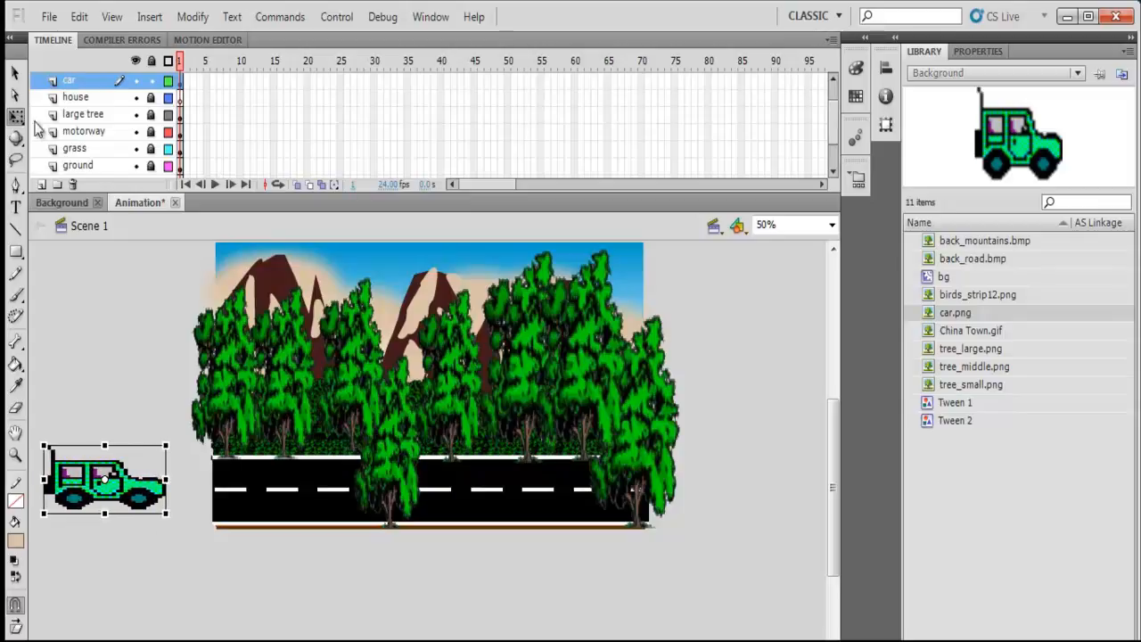
{"action": "left_click_drag", "start_coordinate": [105, 447], "coordinate": [105, 434]}
{"action": "key", "text": "v"}
{"action": "left_click_drag", "start_coordinate": [129, 503], "coordinate": [295, 495]}
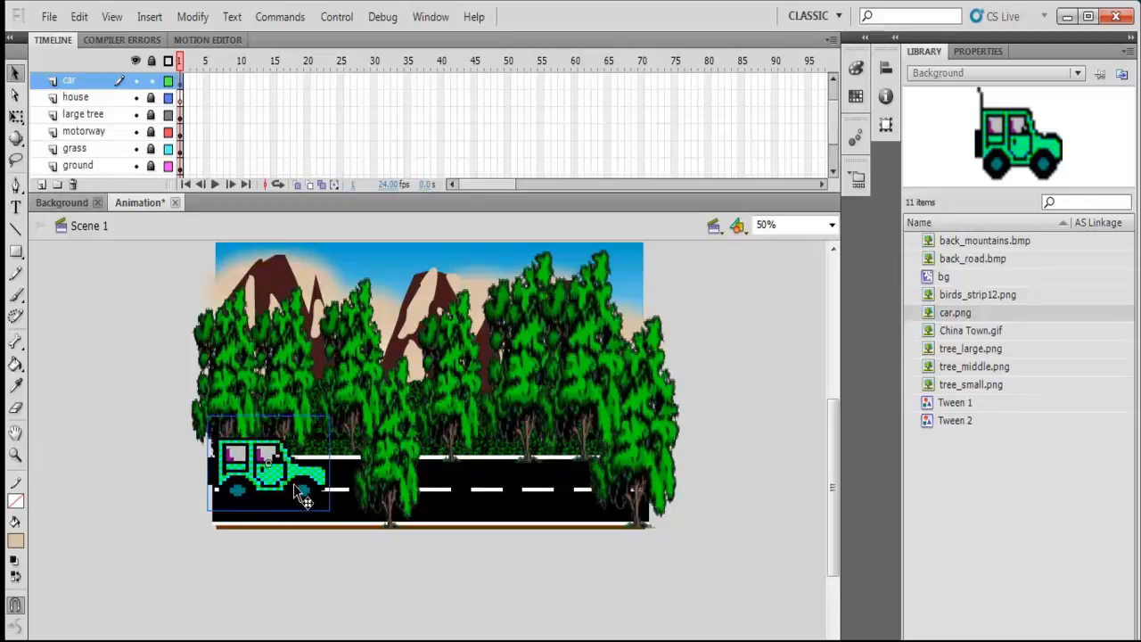
Scale the car down in width and height to fit the upper lane and shift it to the road's left end.
{"action": "left_click", "coordinate": [16, 116]}
{"action": "left_click_drag", "start_coordinate": [329, 465], "coordinate": [323, 465]}
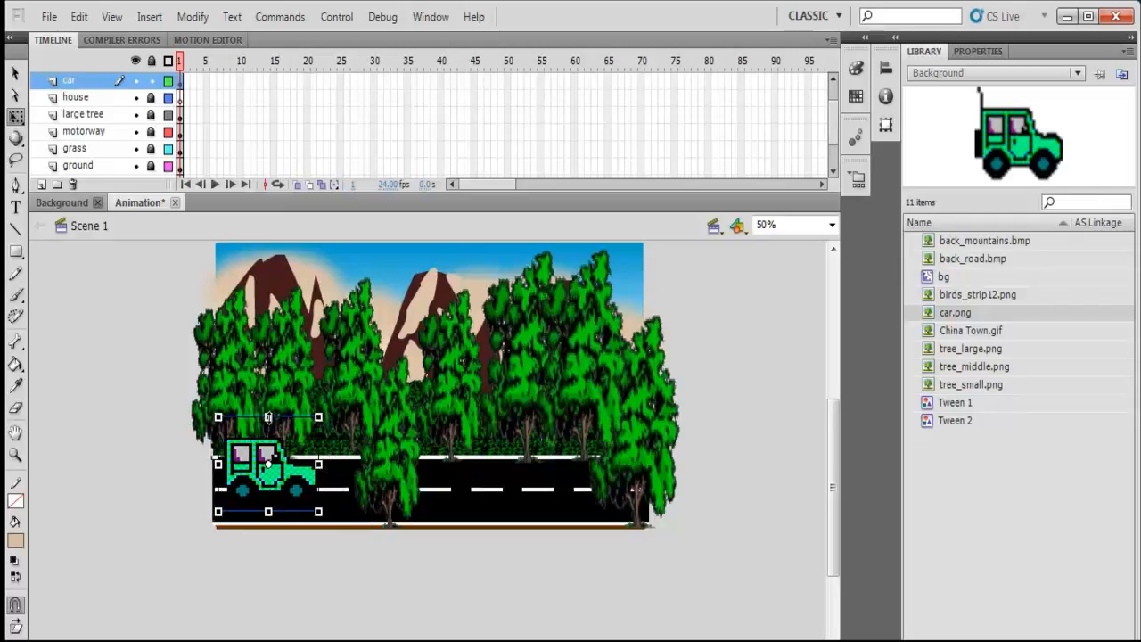
{"action": "left_click_drag", "start_coordinate": [269, 417], "coordinate": [268, 429]}
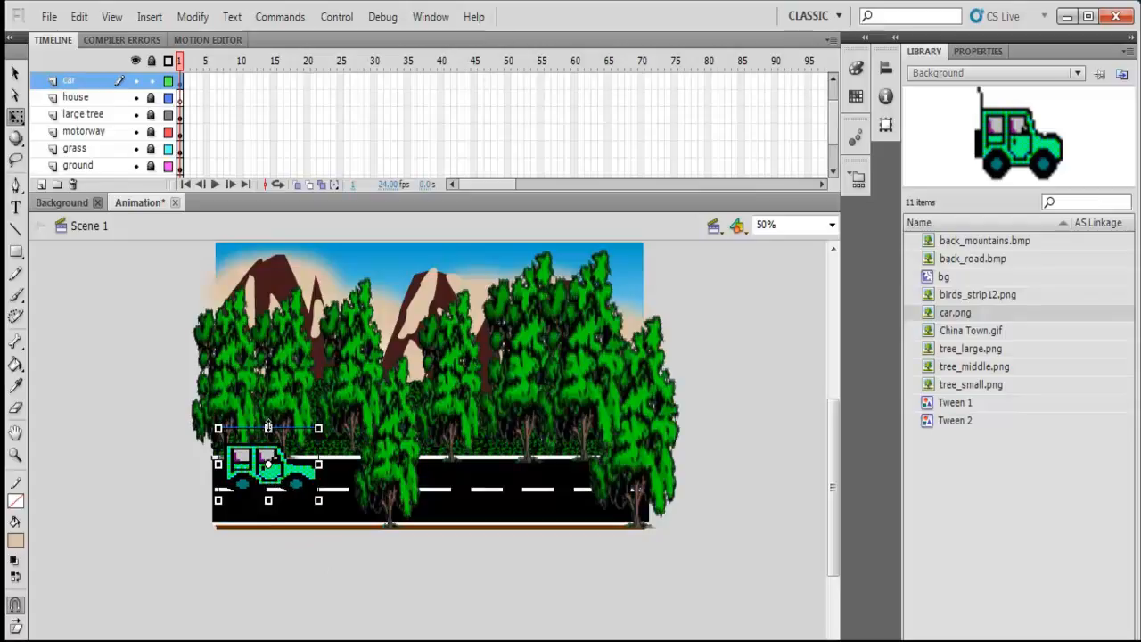
{"action": "left_click_drag", "start_coordinate": [268, 428], "coordinate": [312, 463]}
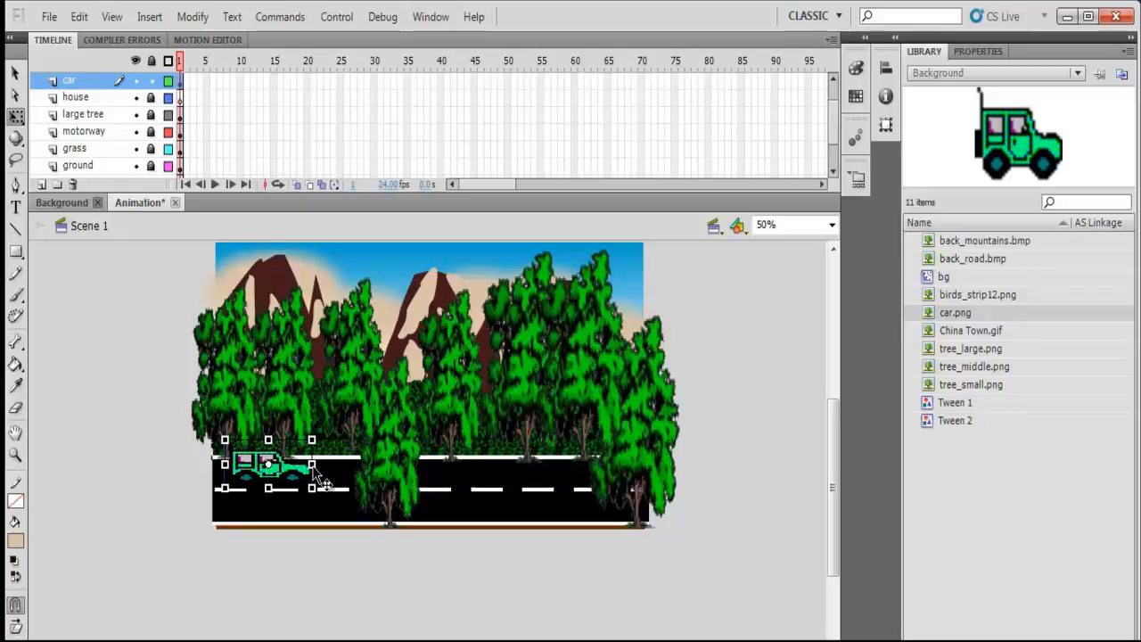
{"action": "left_click", "coordinate": [15, 72]}
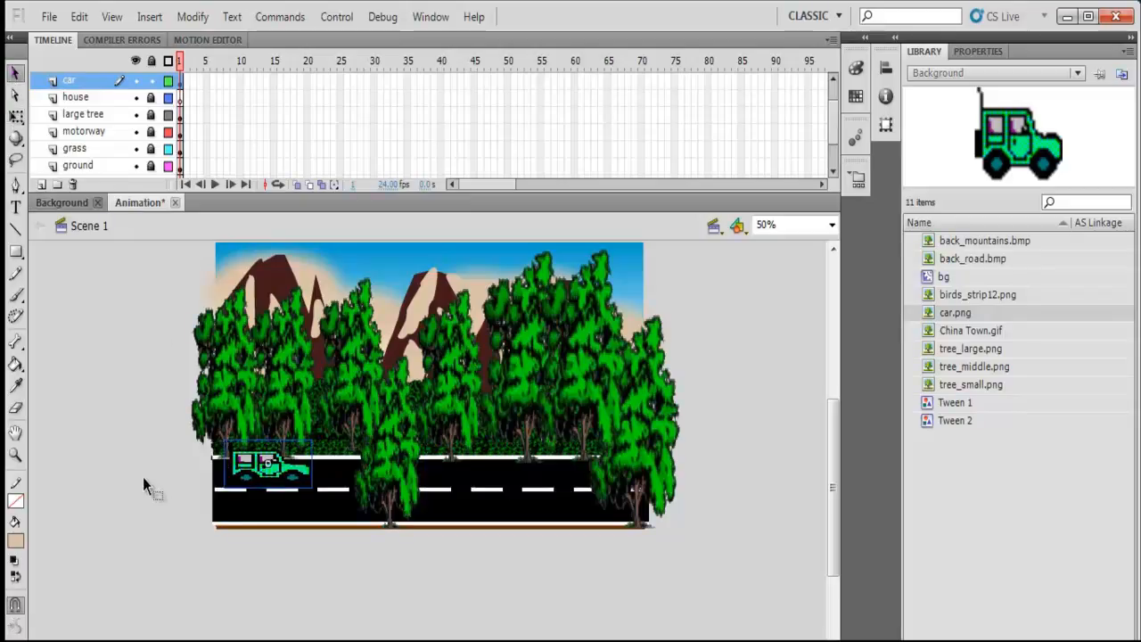
{"action": "mouse_move", "coordinate": [269, 488]}
{"action": "left_mouse_down"}
{"action": "mouse_move", "coordinate": [284, 493]}
{"action": "mouse_move", "coordinate": [259, 482]}
{"action": "left_mouse_up"}
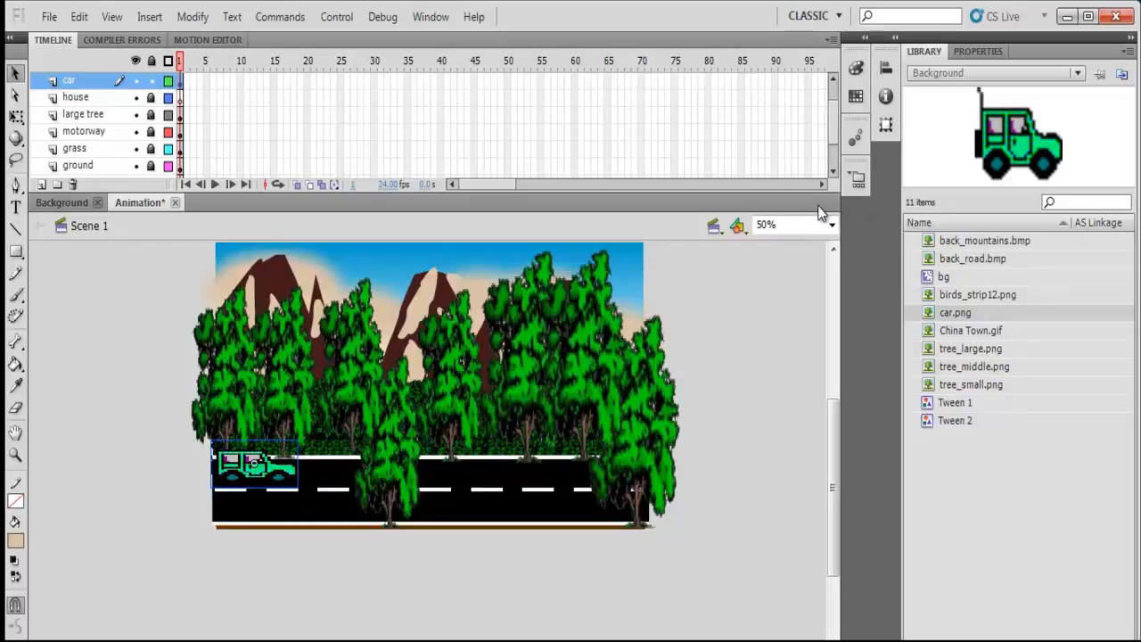
Extend all layers from airplane to sky to frame 200 by inserting frames.
{"action": "left_click_drag", "start_coordinate": [501, 185], "coordinate": [588, 194]}
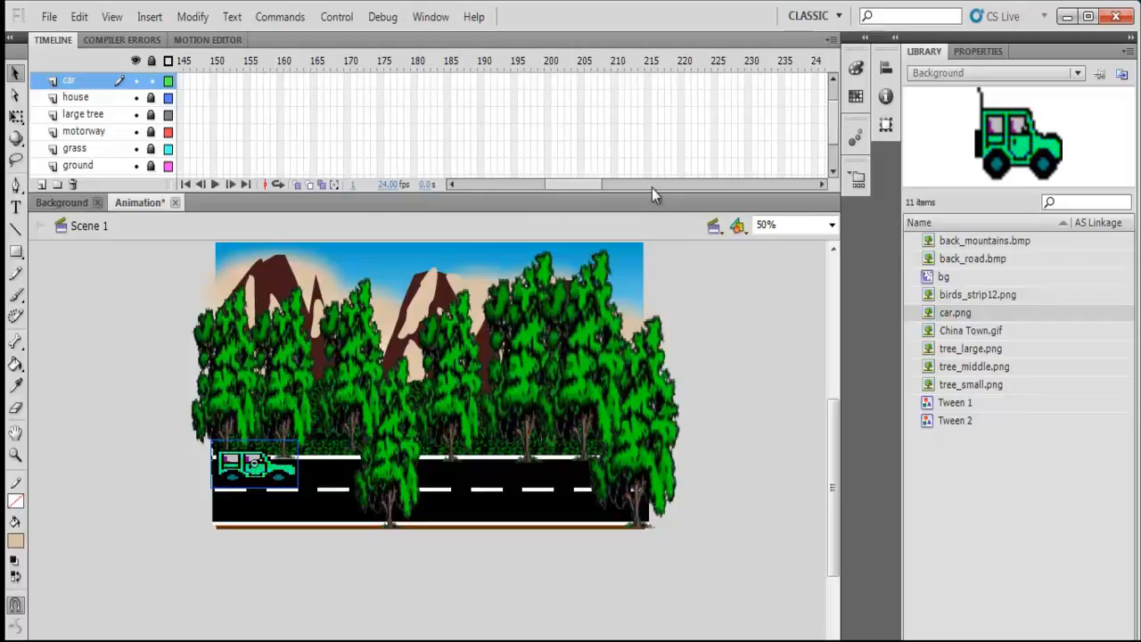
{"action": "left_click_drag", "start_coordinate": [652, 192], "coordinate": [648, 335]}
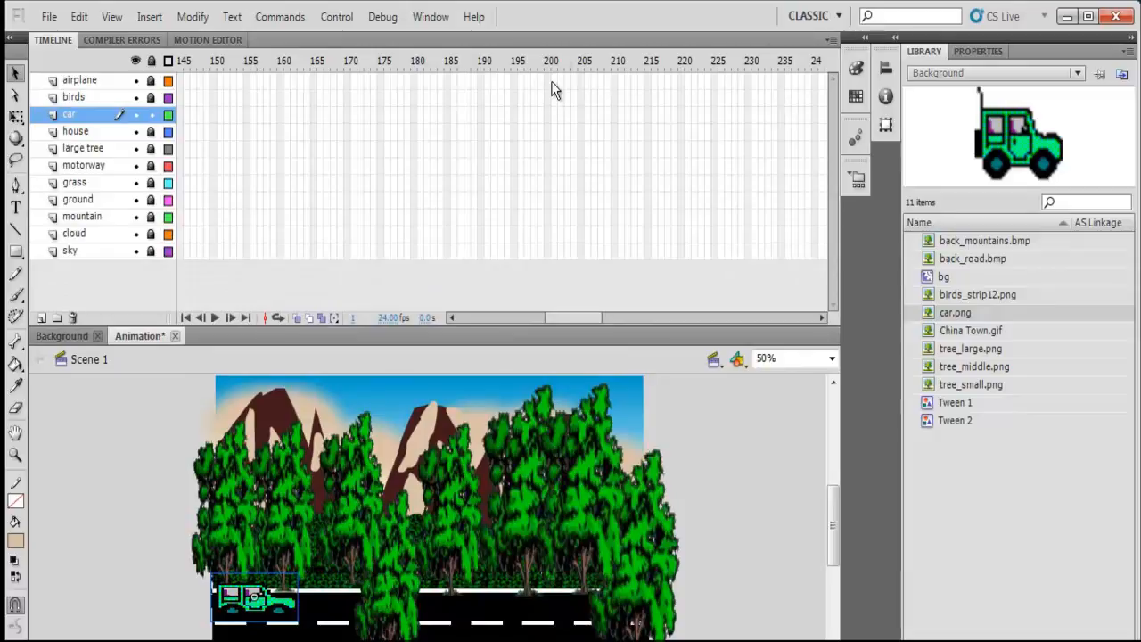
{"action": "left_click_drag", "start_coordinate": [546, 77], "coordinate": [548, 292]}
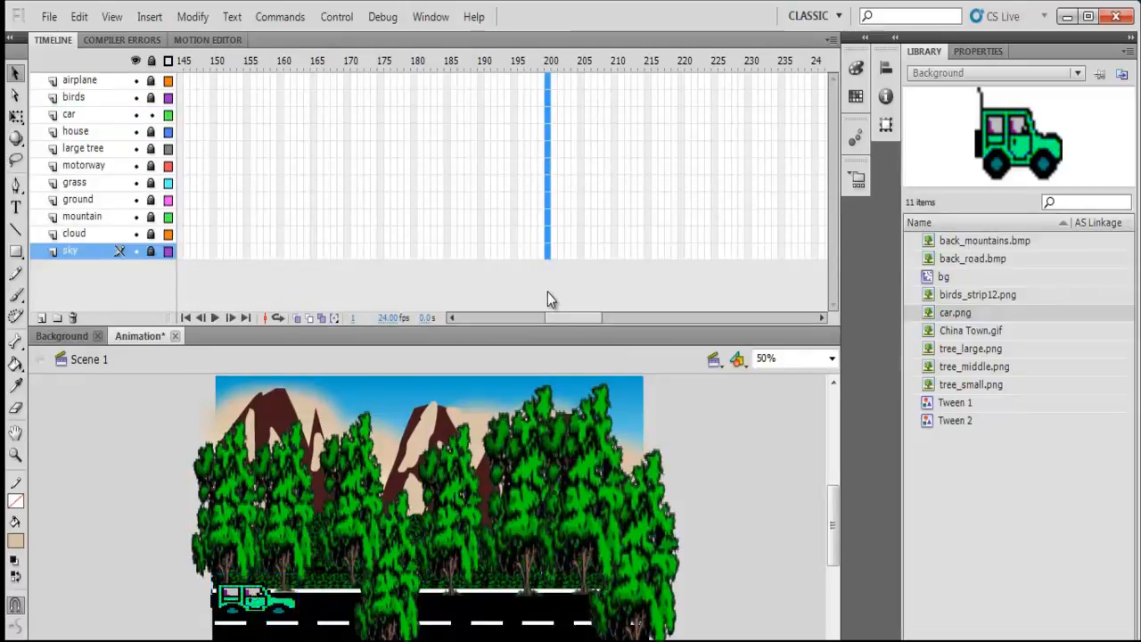
{"action": "key", "text": "F5"}
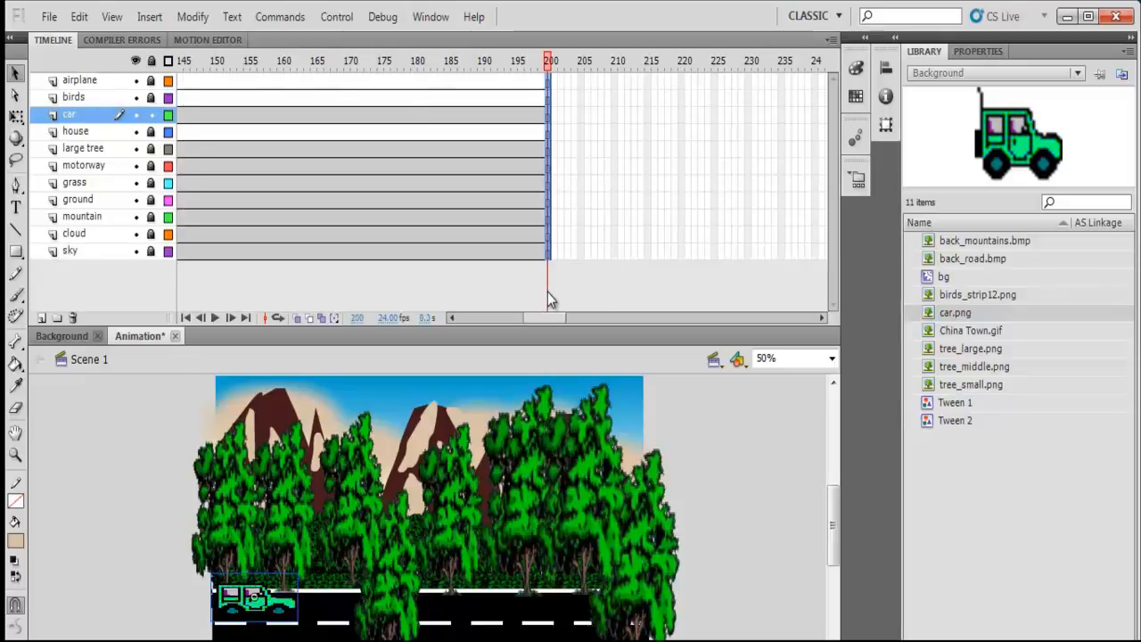
{"action": "left_click_drag", "start_coordinate": [559, 324], "coordinate": [427, 325]}
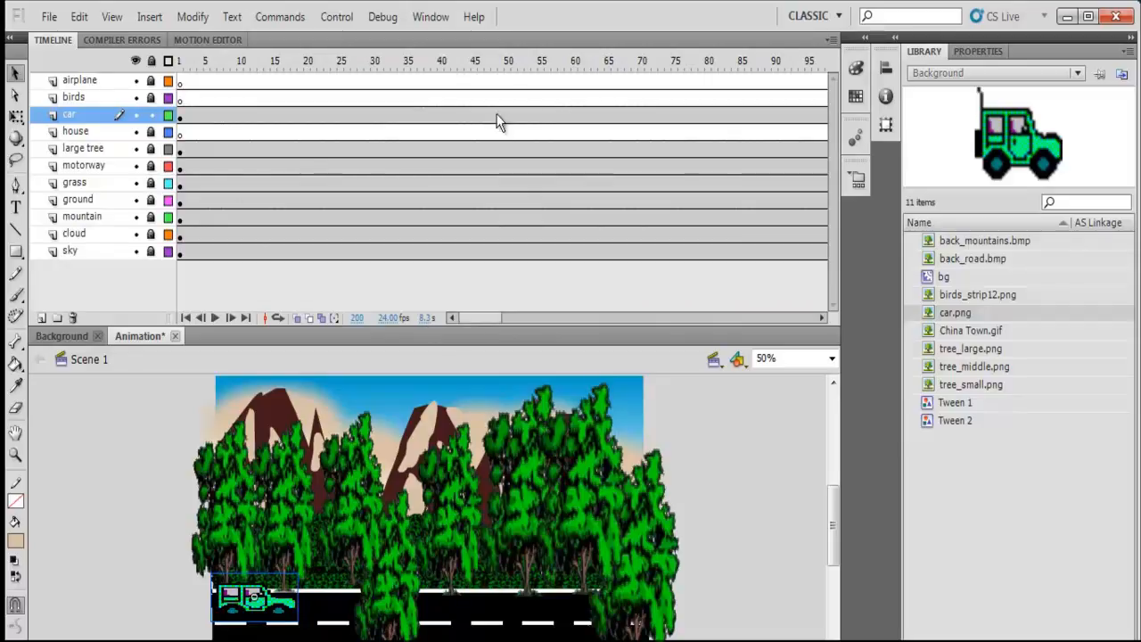
{"action": "right_click", "coordinate": [587, 115]}
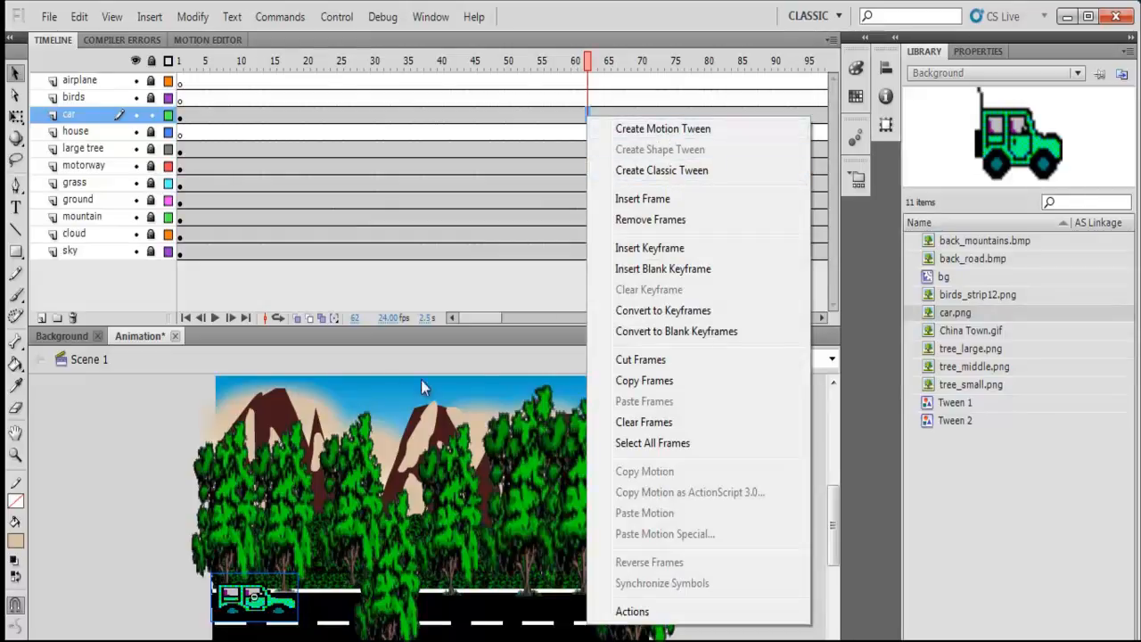
{"action": "left_click", "coordinate": [341, 281]}
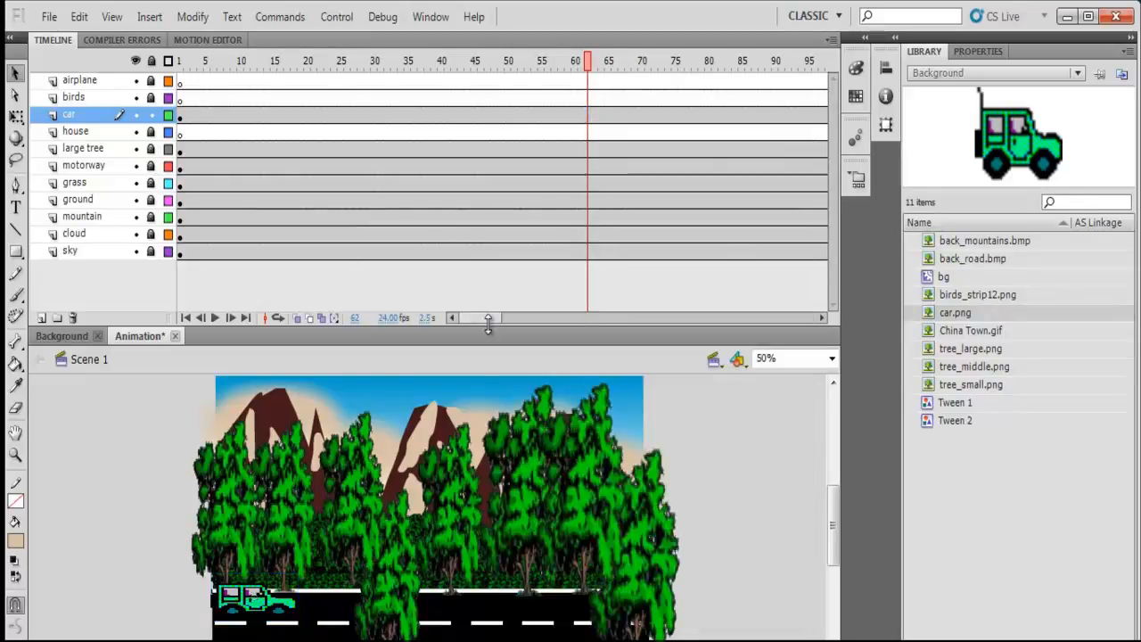
{"action": "left_click_drag", "start_coordinate": [473, 321], "coordinate": [539, 333]}
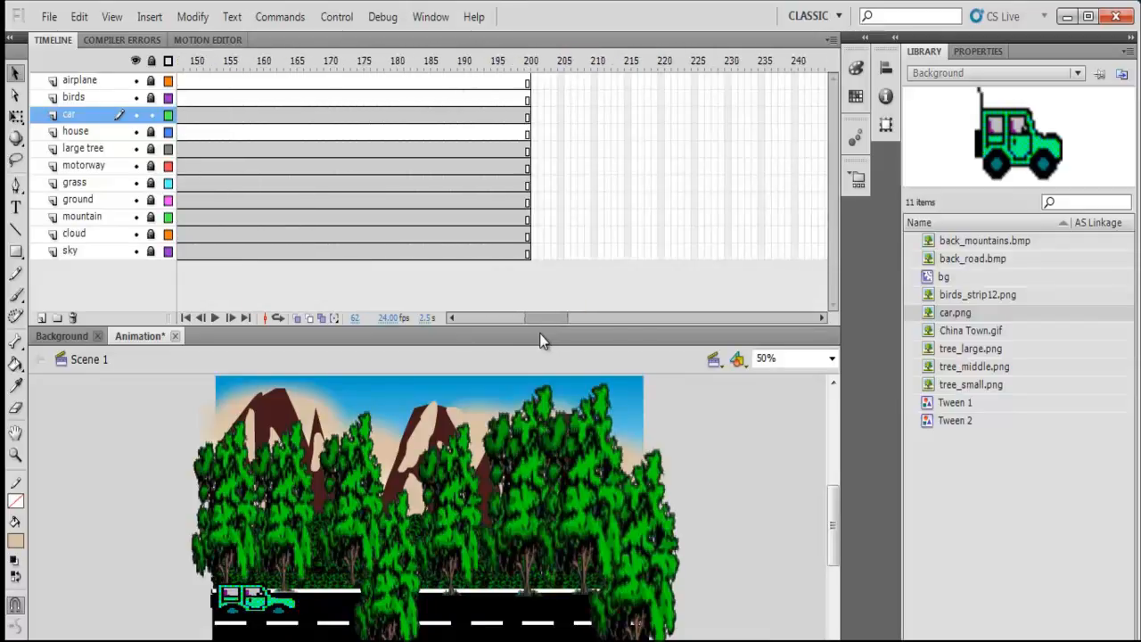
Insert a keyframe at frame 200 on the car layer, undoing any extra keyframe added after it.
{"action": "left_click", "coordinate": [528, 117]}
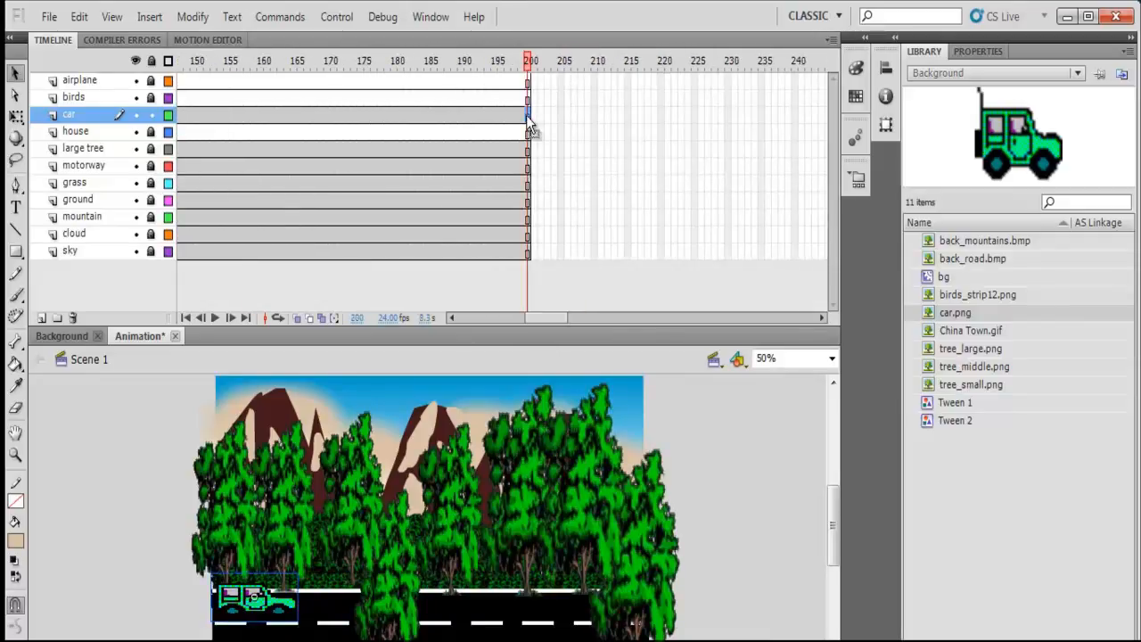
{"action": "right_click", "coordinate": [529, 119]}
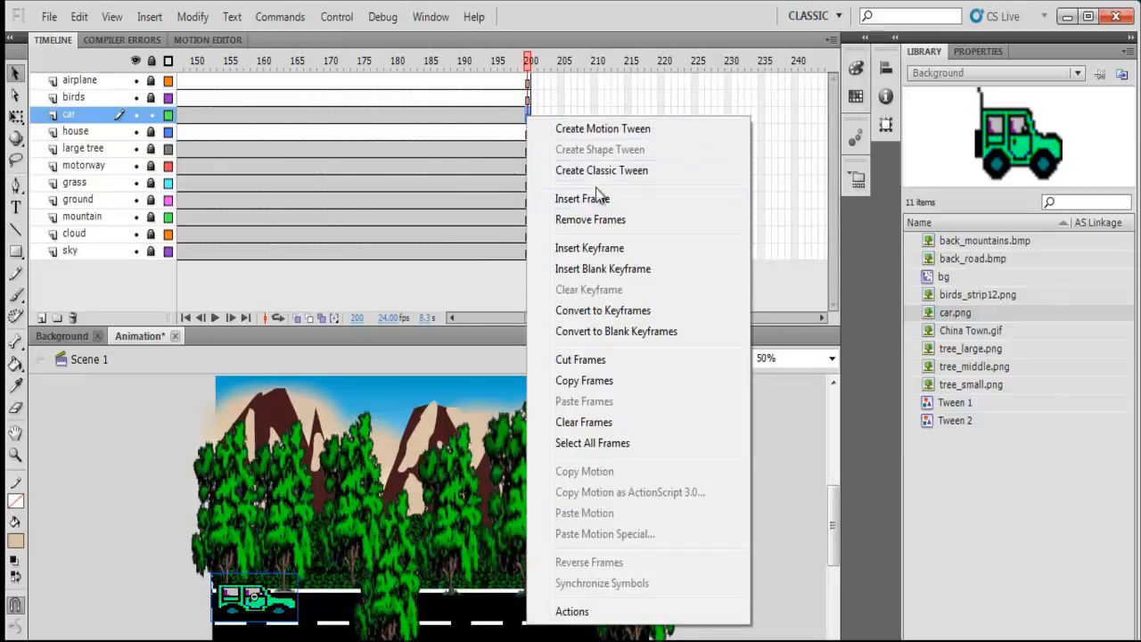
{"action": "left_click", "coordinate": [575, 199]}
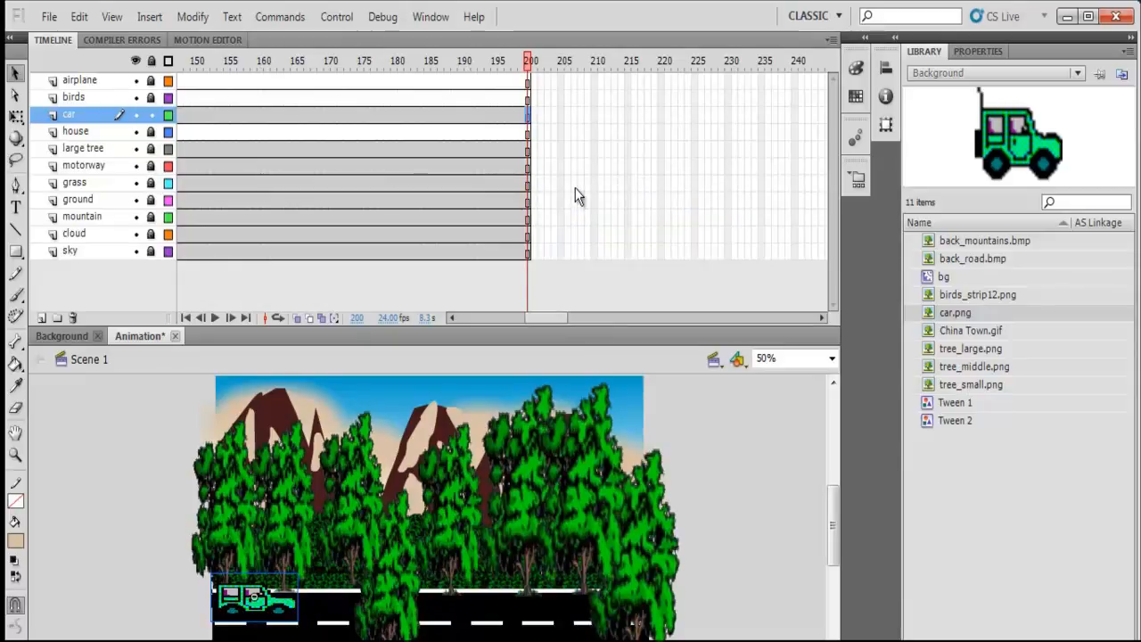
{"action": "right_click", "coordinate": [529, 116]}
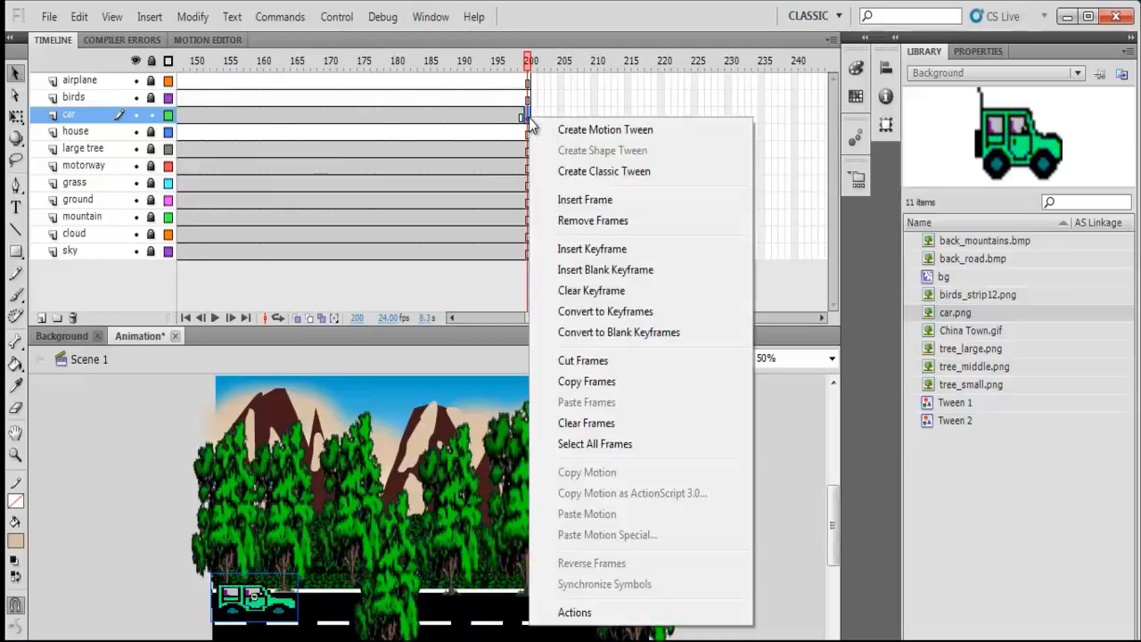
{"action": "left_click", "coordinate": [588, 249]}
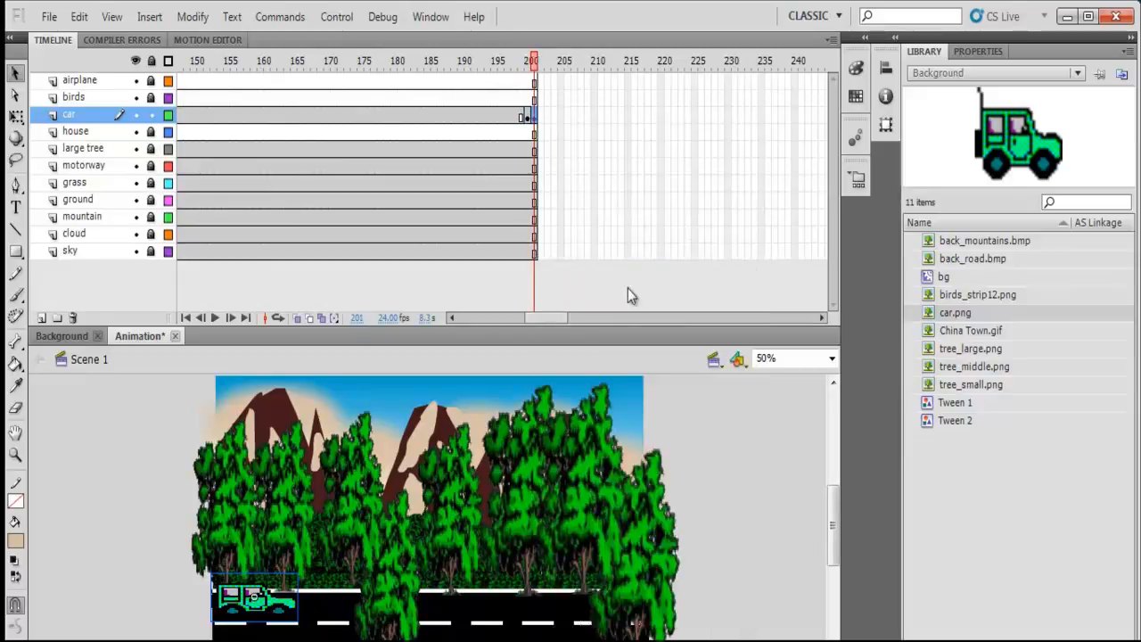
{"action": "key", "text": "ctrl+z"}
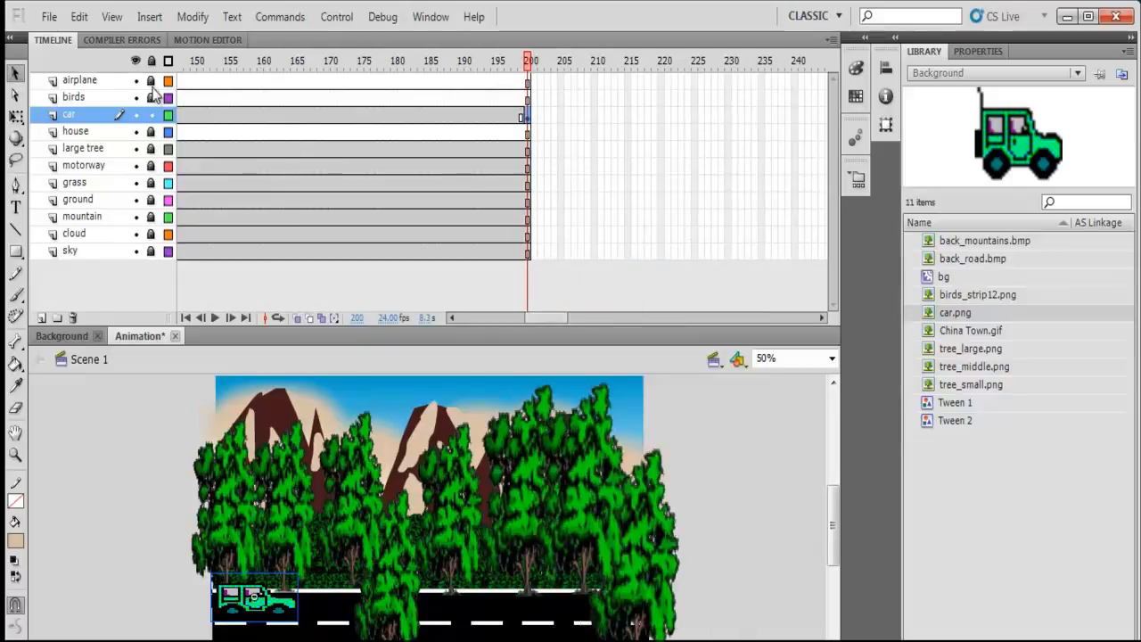
Try to create a classic tween on the car layer leading up to the keyframe at frame 200.
{"action": "left_click", "coordinate": [221, 116]}
{"action": "right_click", "coordinate": [221, 116]}
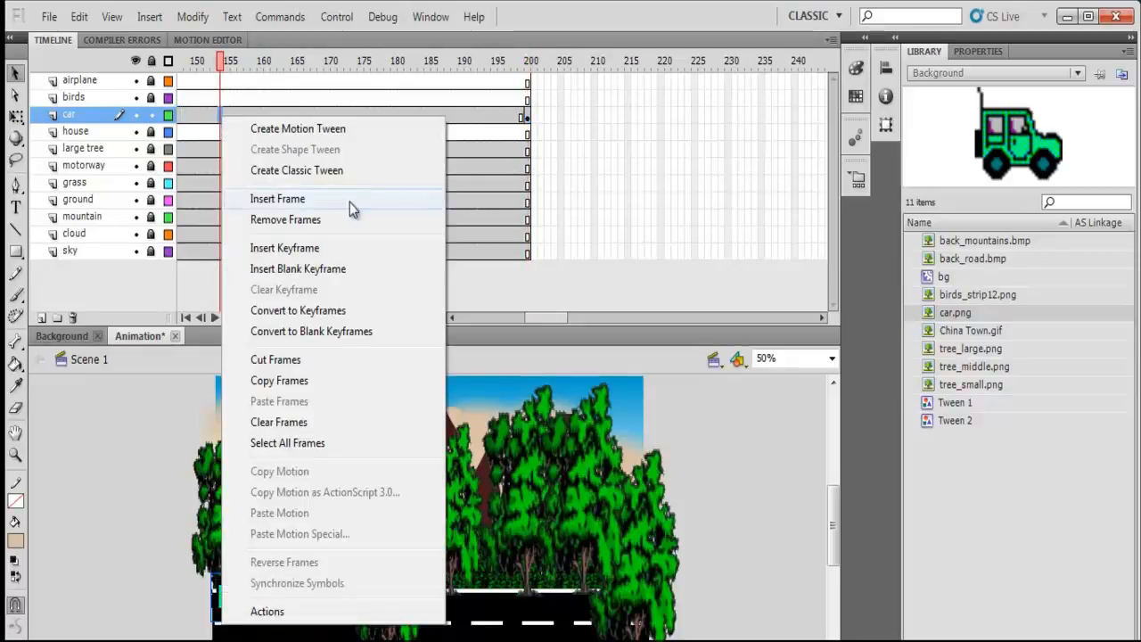
{"action": "left_click", "coordinate": [314, 171]}
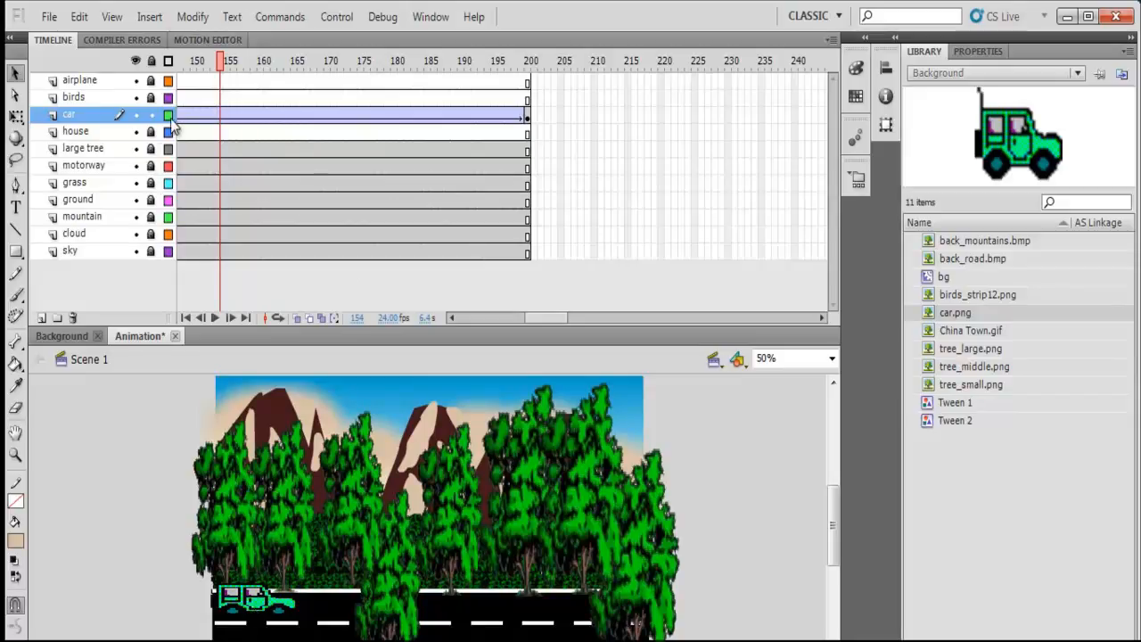
{"action": "left_click", "coordinate": [267, 613]}
{"action": "left_click", "coordinate": [273, 607]}
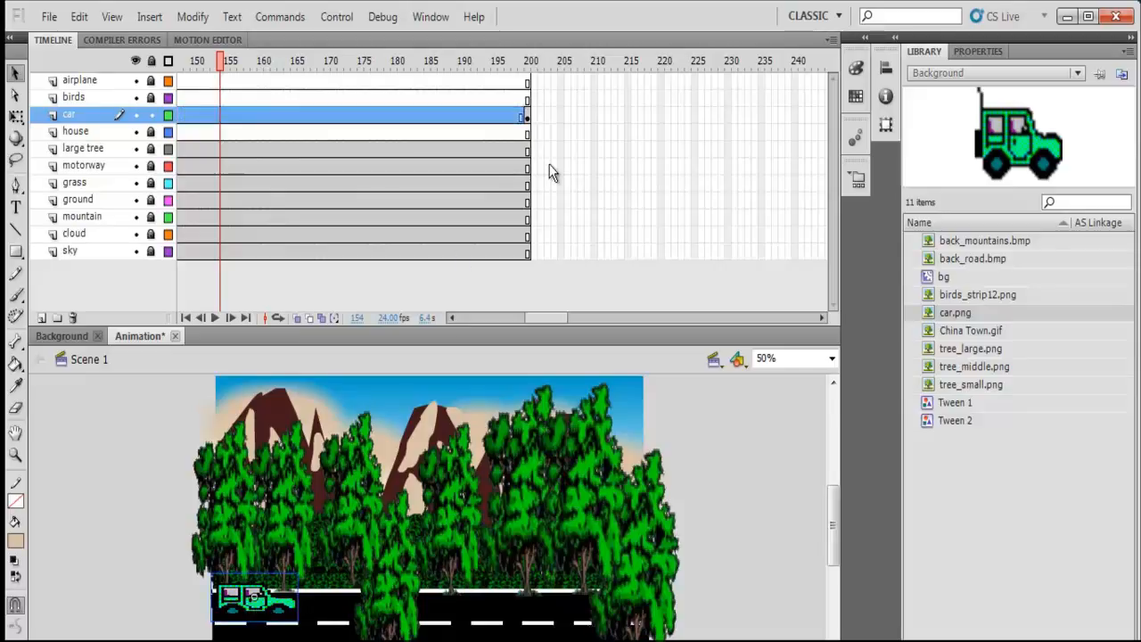
Make the car narrower with Free Transform in the keyframe at frame 200 of the car layer.
{"action": "left_click", "coordinate": [527, 117]}
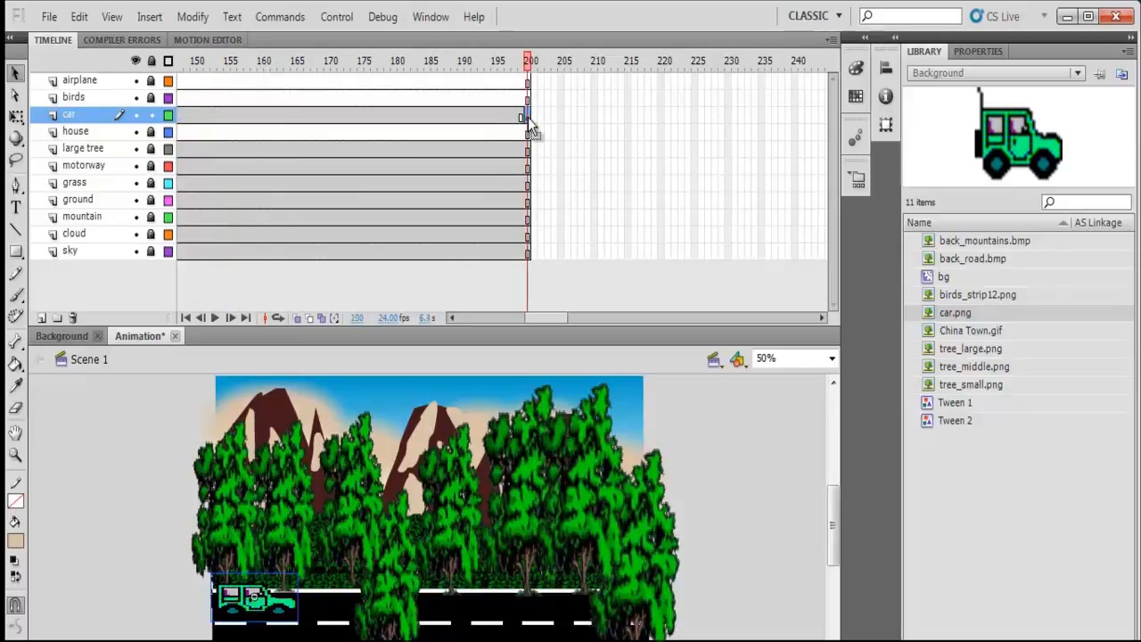
{"action": "left_click", "coordinate": [16, 115]}
{"action": "left_click_drag", "start_coordinate": [297, 598], "coordinate": [255, 603]}
{"action": "left_click", "coordinate": [17, 80]}
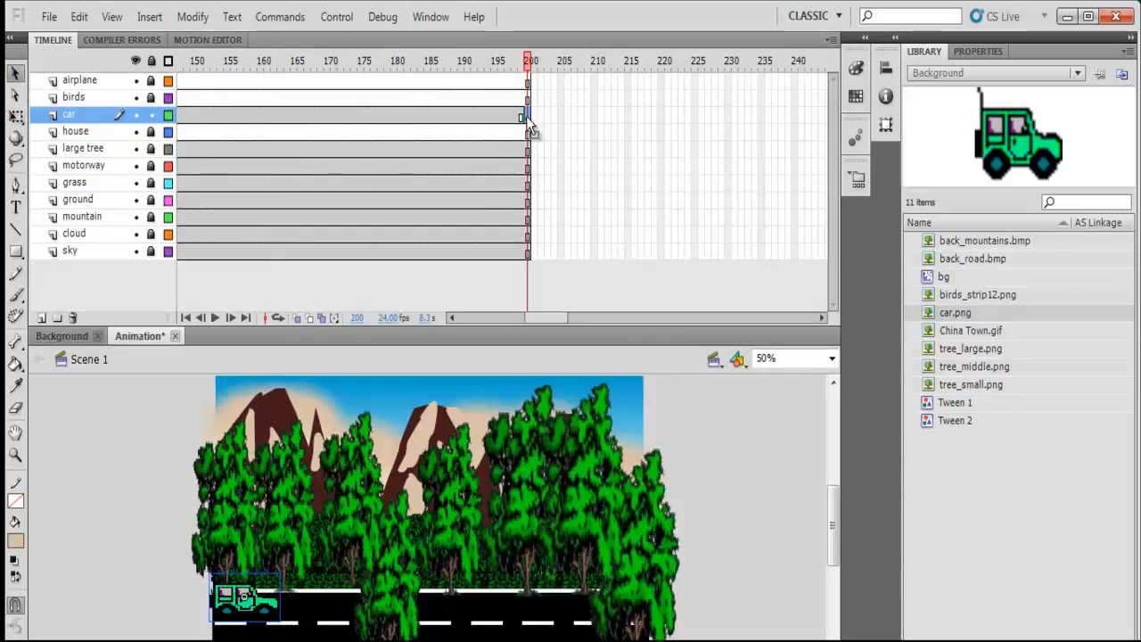
Move the car off the stage past the road's right end at frame 200, and reorder the car layer below large tree.
{"action": "left_click_drag", "start_coordinate": [266, 603], "coordinate": [782, 622]}
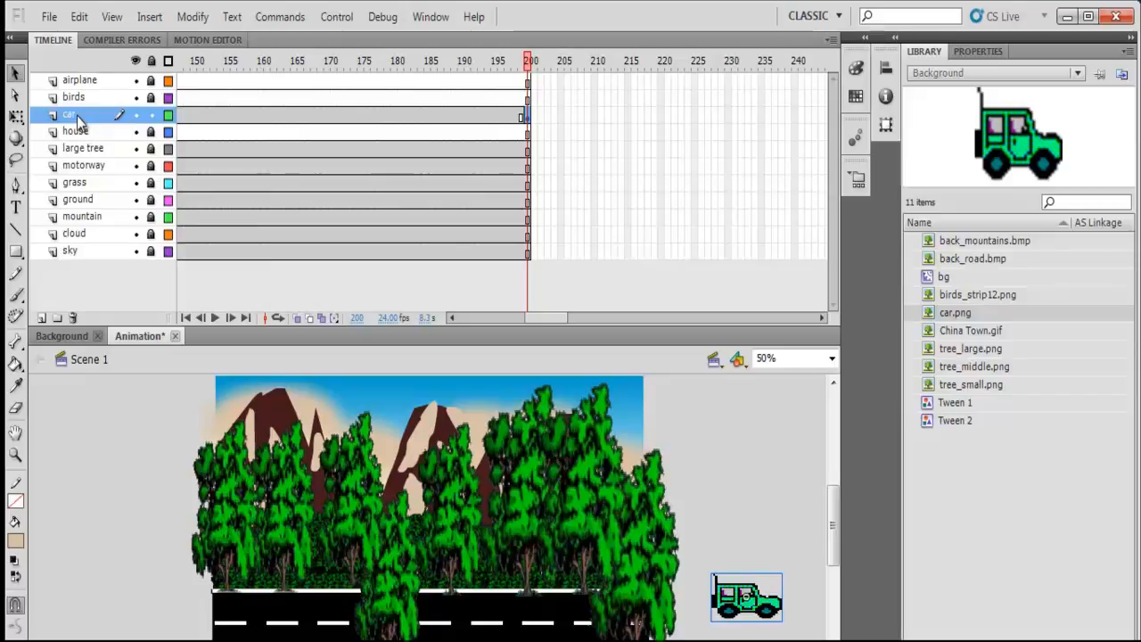
{"action": "left_click_drag", "start_coordinate": [76, 115], "coordinate": [78, 156]}
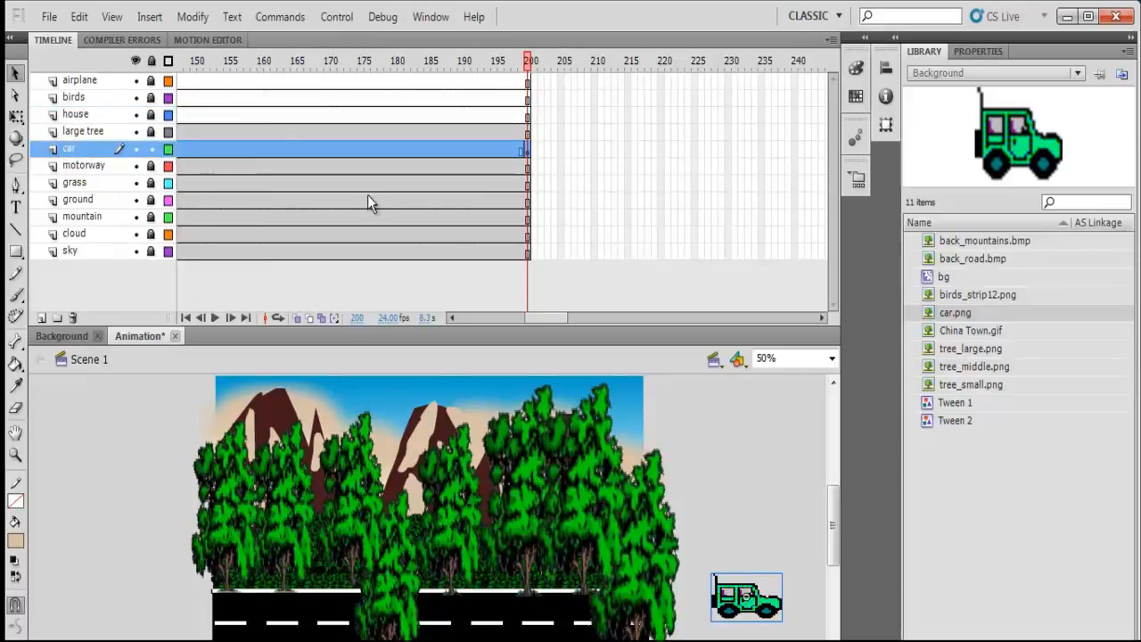
Scrub the timeline back to its start, test the scene to check the car's movement, and close the preview.
{"action": "left_click_drag", "start_coordinate": [528, 61], "coordinate": [77, 81]}
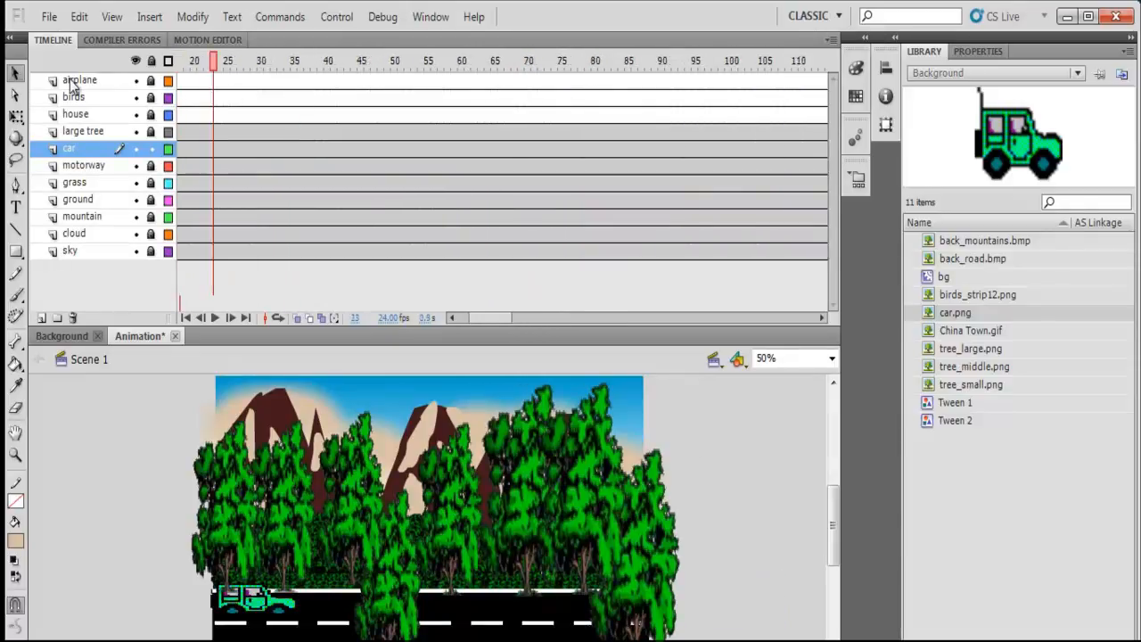
{"action": "left_click", "coordinate": [344, 24]}
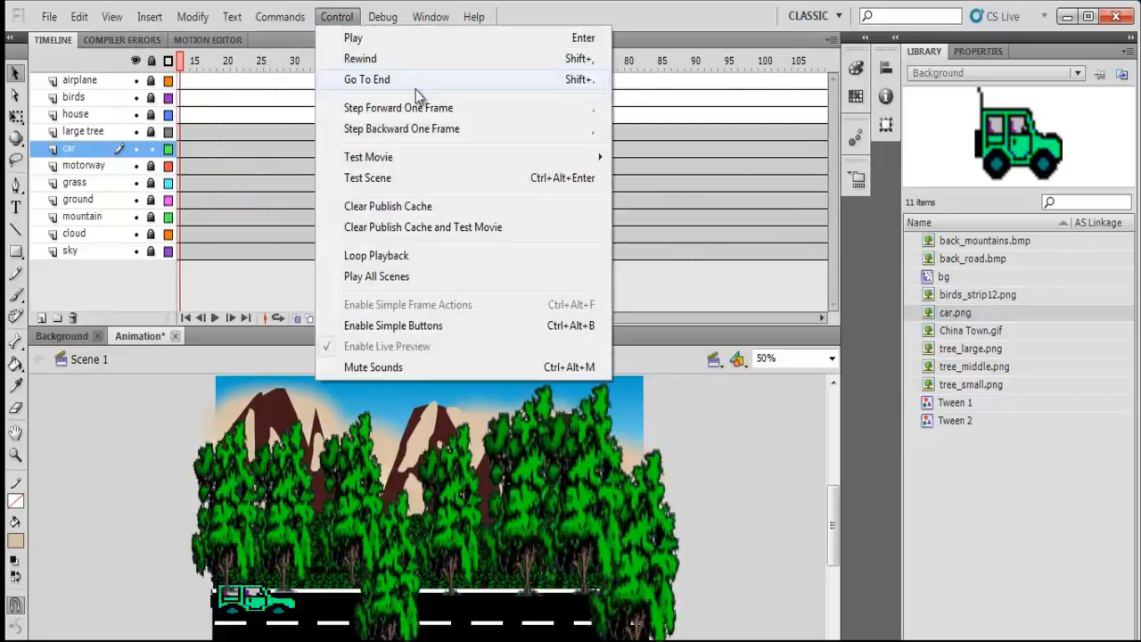
{"action": "left_click", "coordinate": [382, 178]}
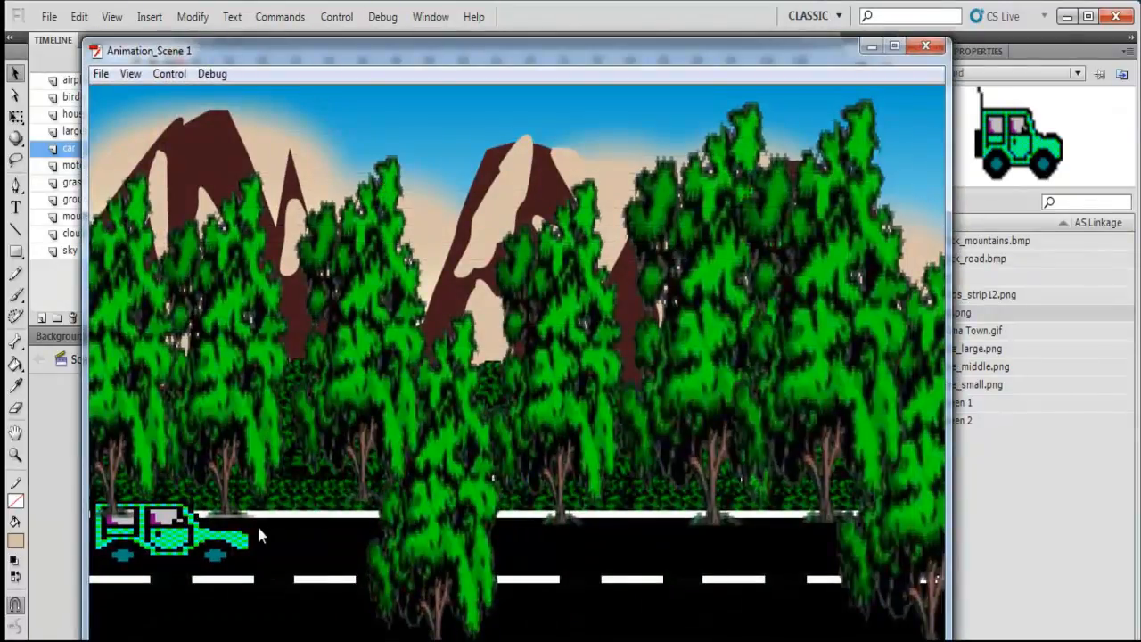
{"action": "left_click", "coordinate": [926, 45]}
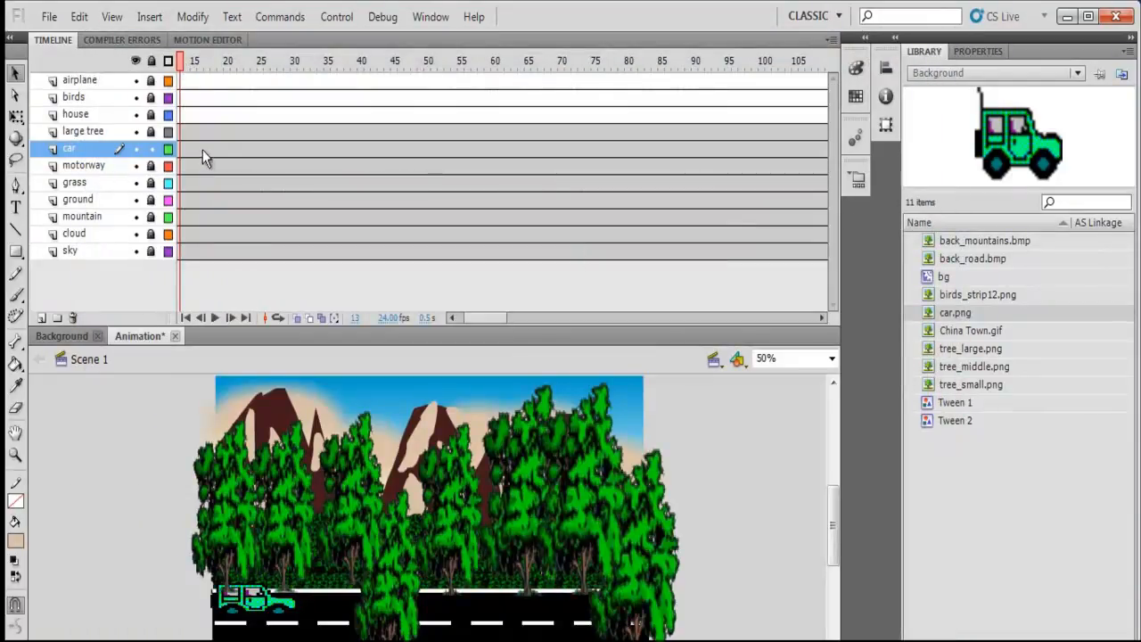
Create a classic tween on the car layer between its first keyframe and frame 200, and test the scene.
{"action": "right_click", "coordinate": [470, 149]}
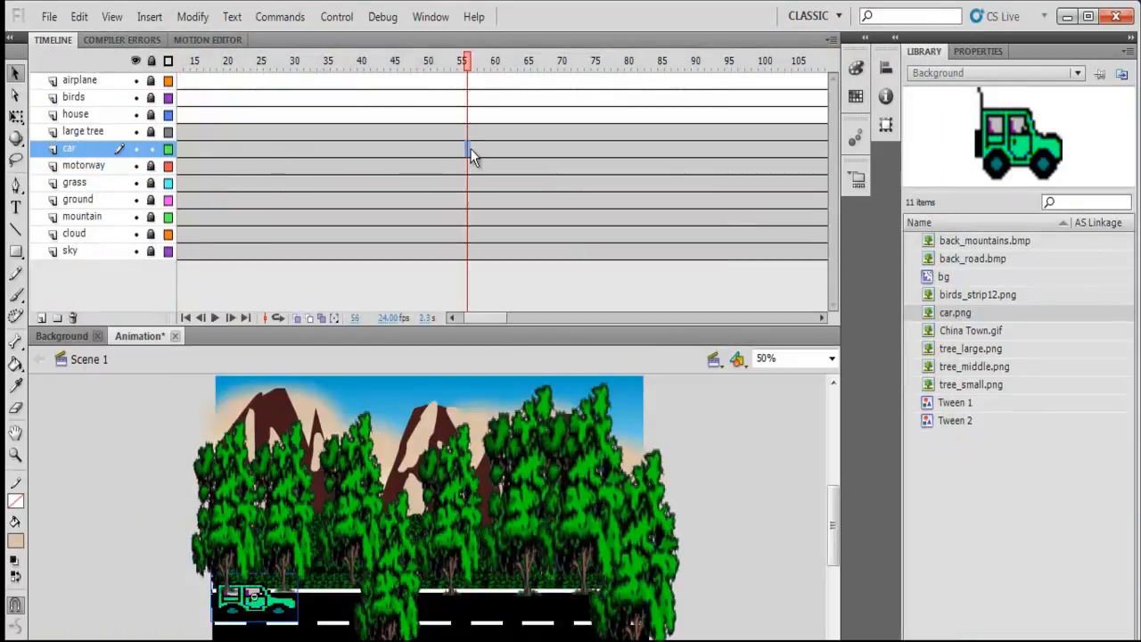
{"action": "left_click", "coordinate": [539, 204]}
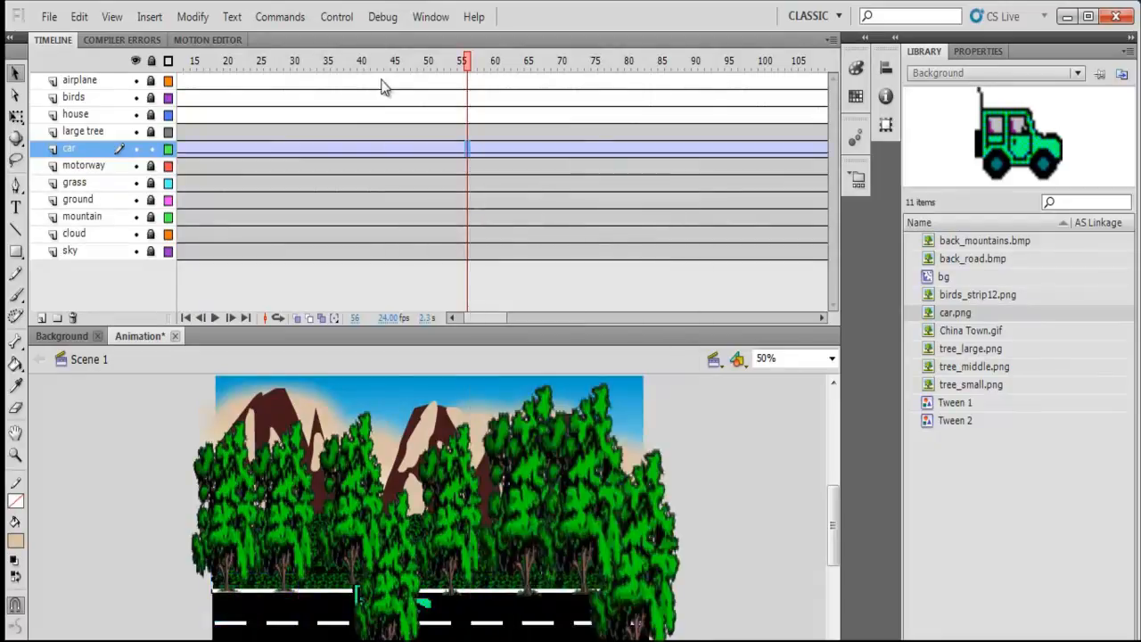
{"action": "left_click", "coordinate": [355, 23]}
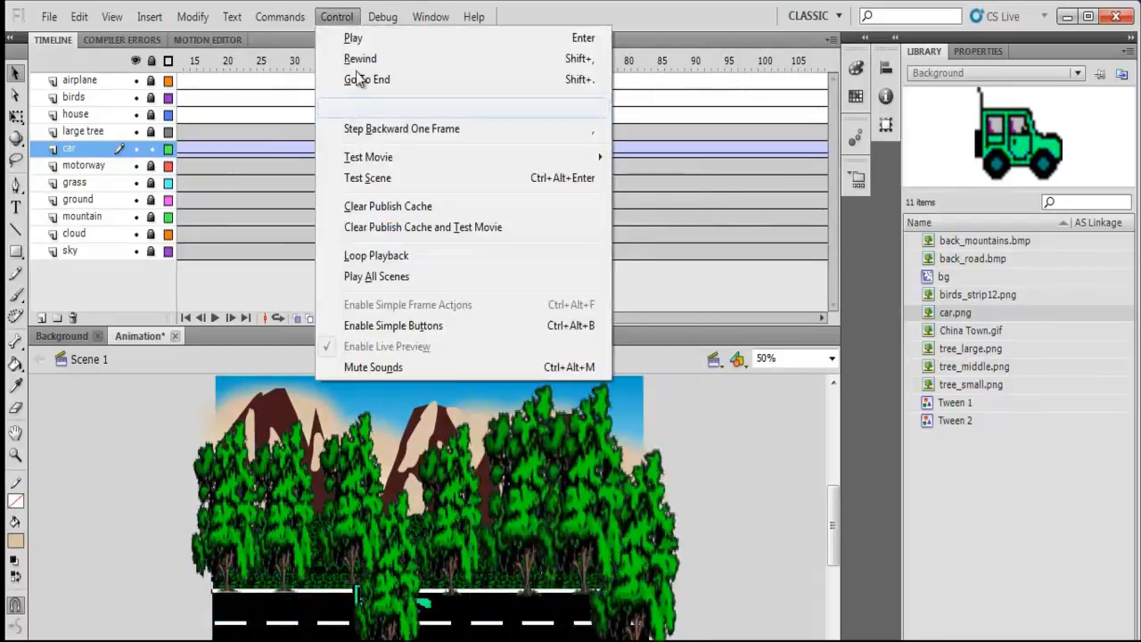
{"action": "left_click", "coordinate": [371, 176]}
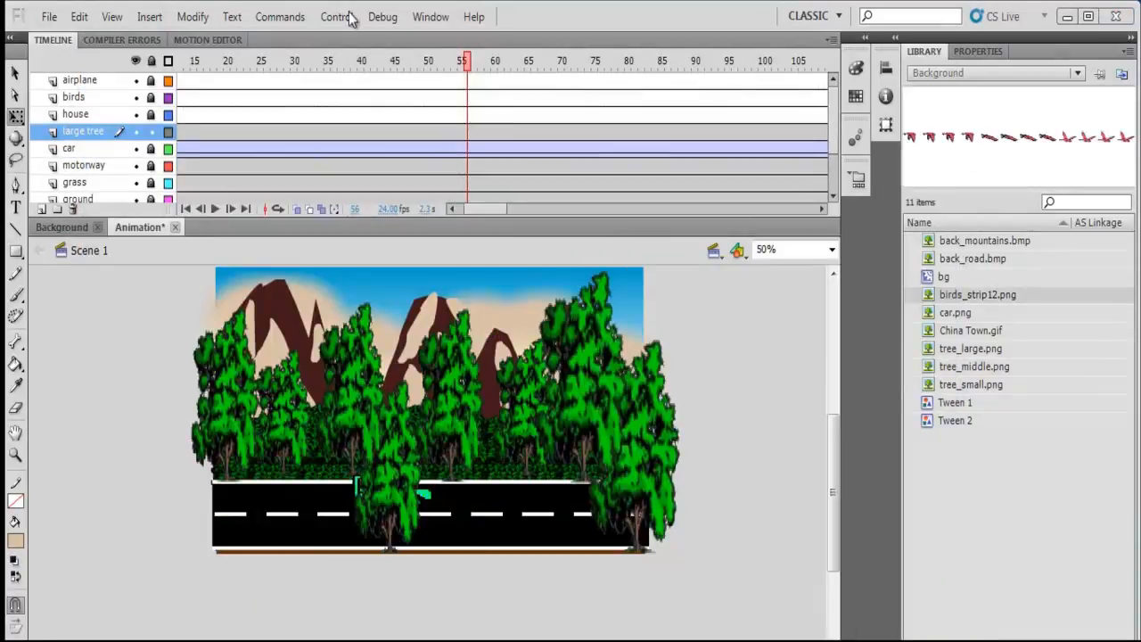
Test the scene again with the resized trees and close the preview window.
{"action": "left_click", "coordinate": [350, 14]}
{"action": "left_click", "coordinate": [386, 183]}
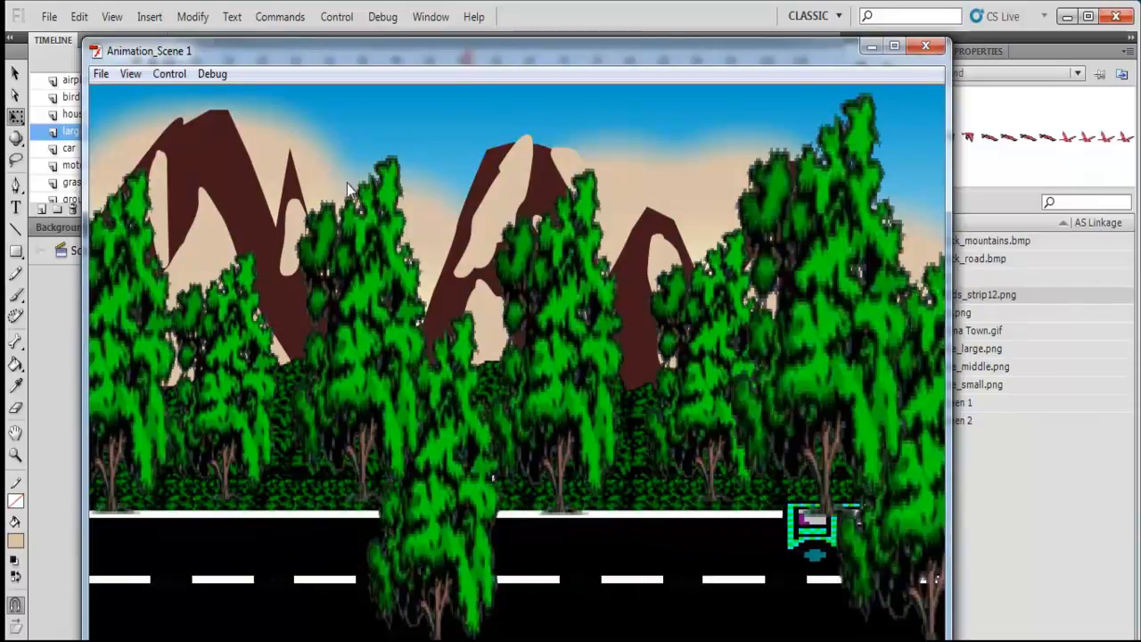
{"action": "left_click", "coordinate": [923, 44]}
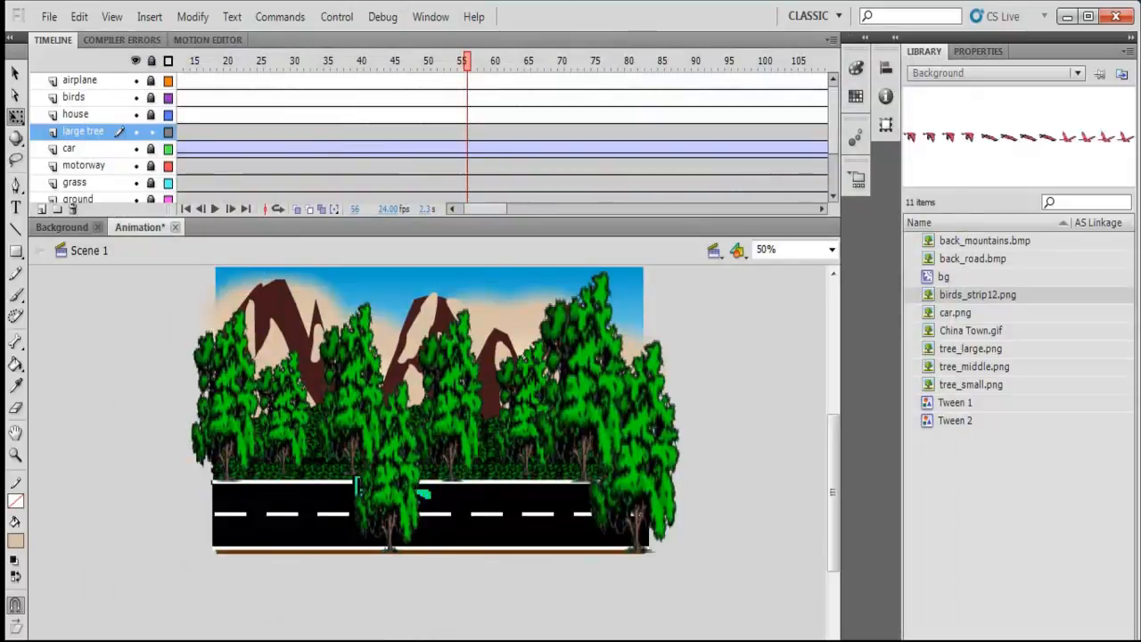
Lock the large tree layer, unlock birds, and place birds_strip12.png below the road in frame 1 of the birds layer.
{"action": "left_click", "coordinate": [150, 132]}
{"action": "left_click", "coordinate": [152, 134]}
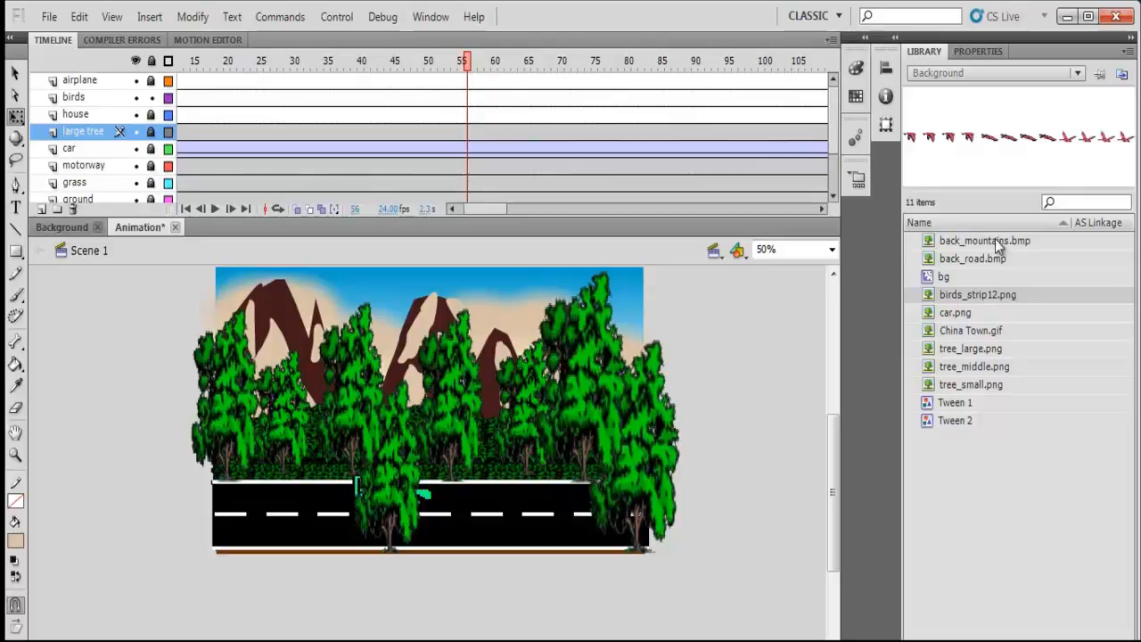
{"action": "left_click_drag", "start_coordinate": [928, 296], "coordinate": [159, 435]}
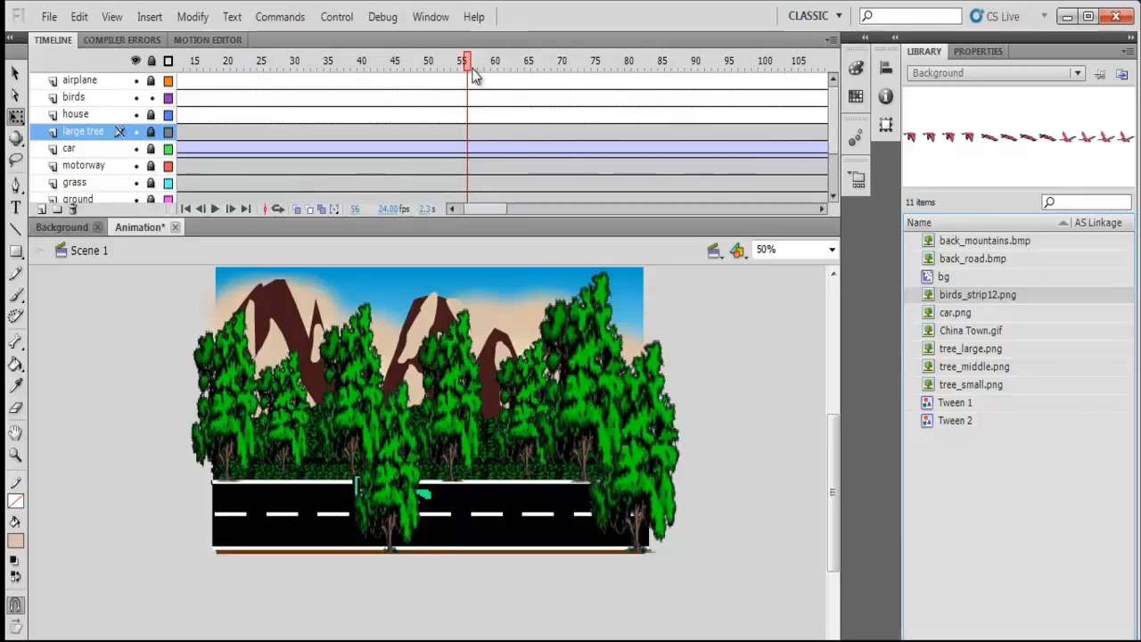
{"action": "left_click_drag", "start_coordinate": [471, 76], "coordinate": [127, 76]}
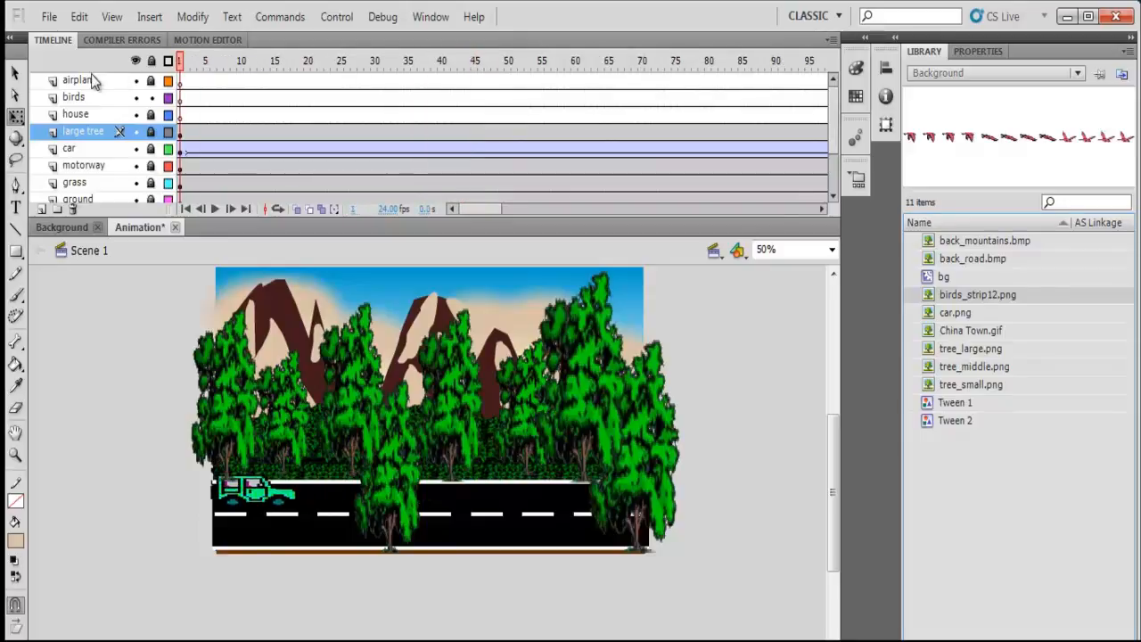
{"action": "left_click", "coordinate": [181, 102]}
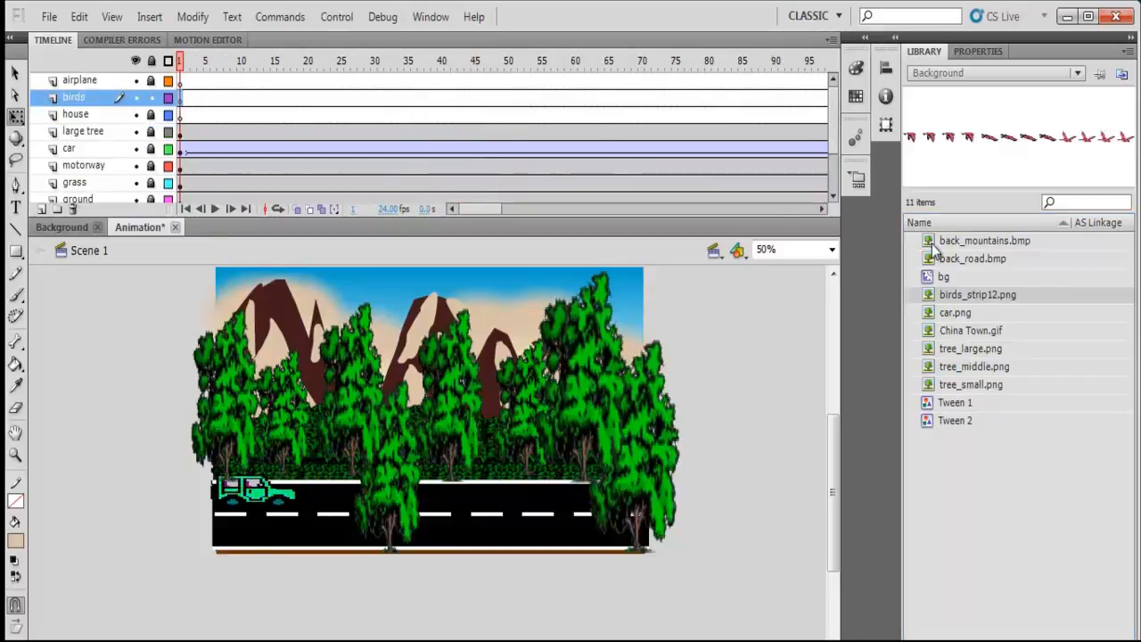
{"action": "left_click_drag", "start_coordinate": [932, 303], "coordinate": [495, 603]}
{"action": "left_click", "coordinate": [644, 624]}
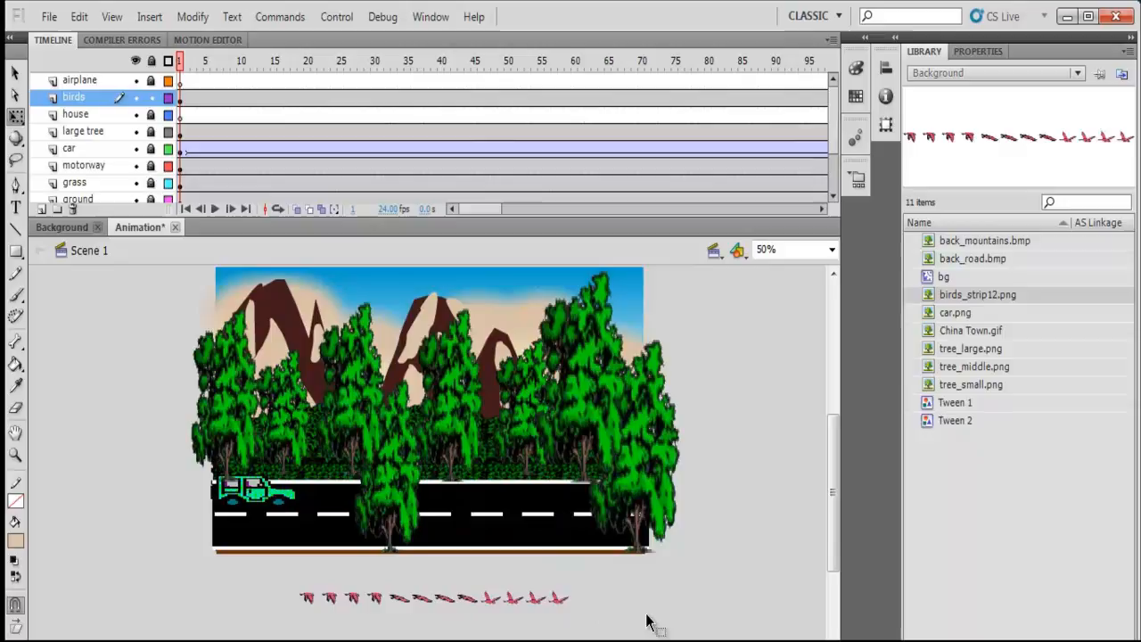
Break apart the bird strip below the road and deselect it.
{"action": "left_click", "coordinate": [543, 601]}
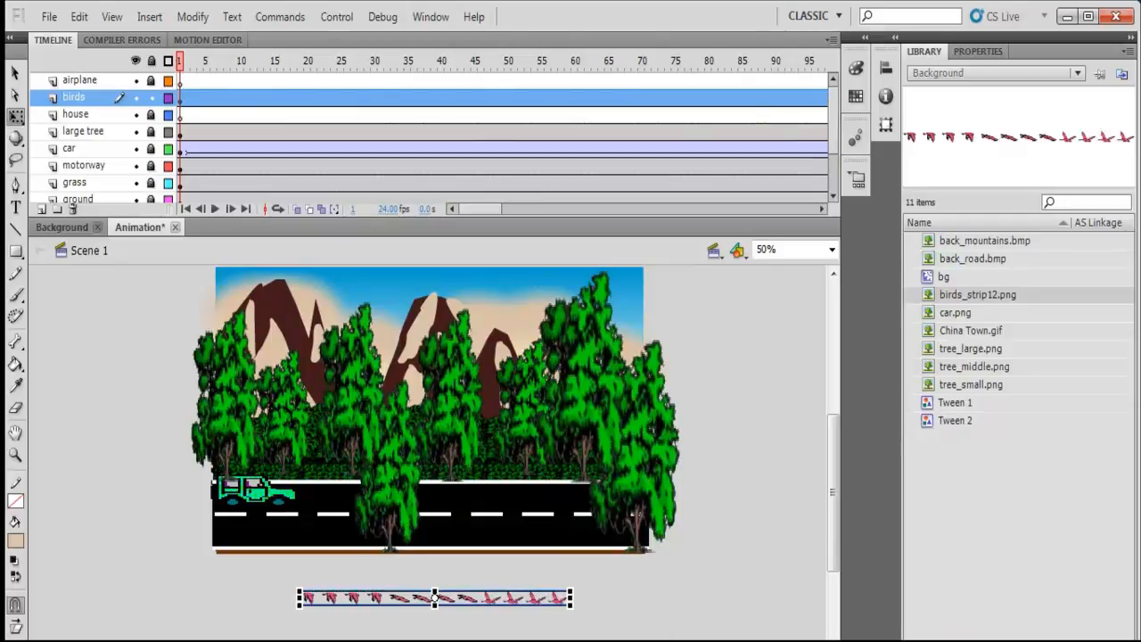
{"action": "left_click", "coordinate": [15, 71]}
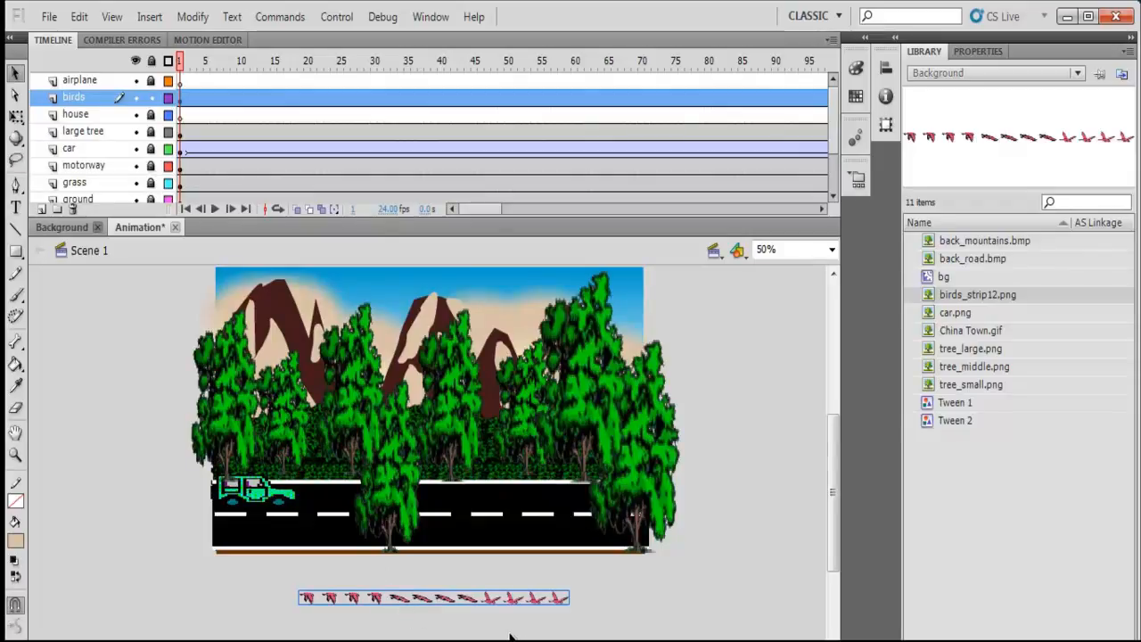
{"action": "key", "text": "ctrl+b"}
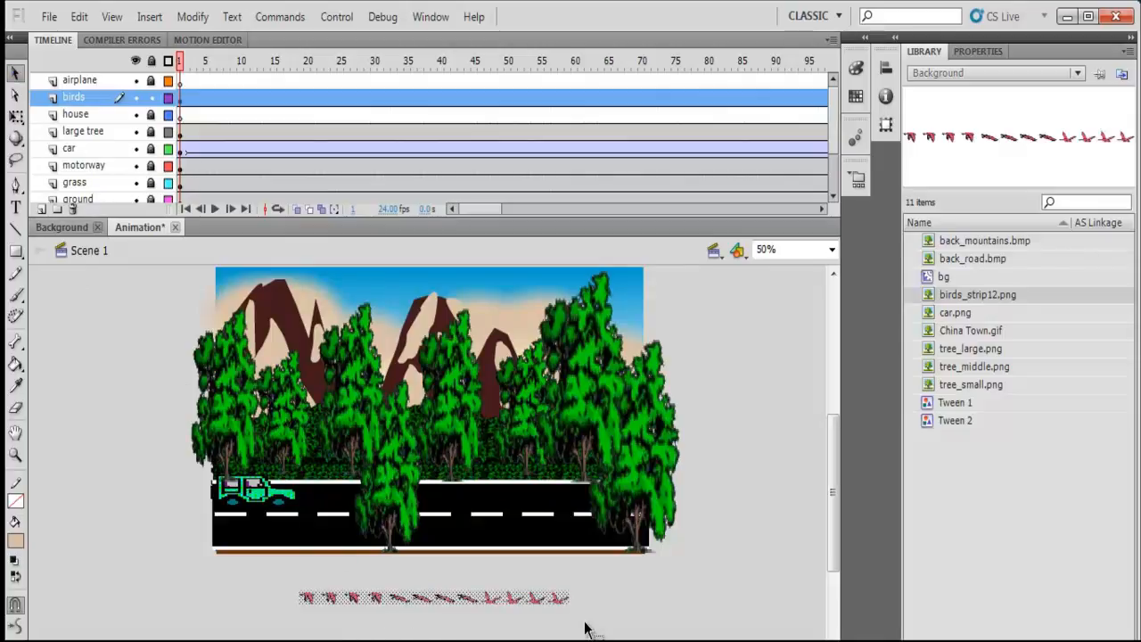
{"action": "left_click", "coordinate": [591, 589]}
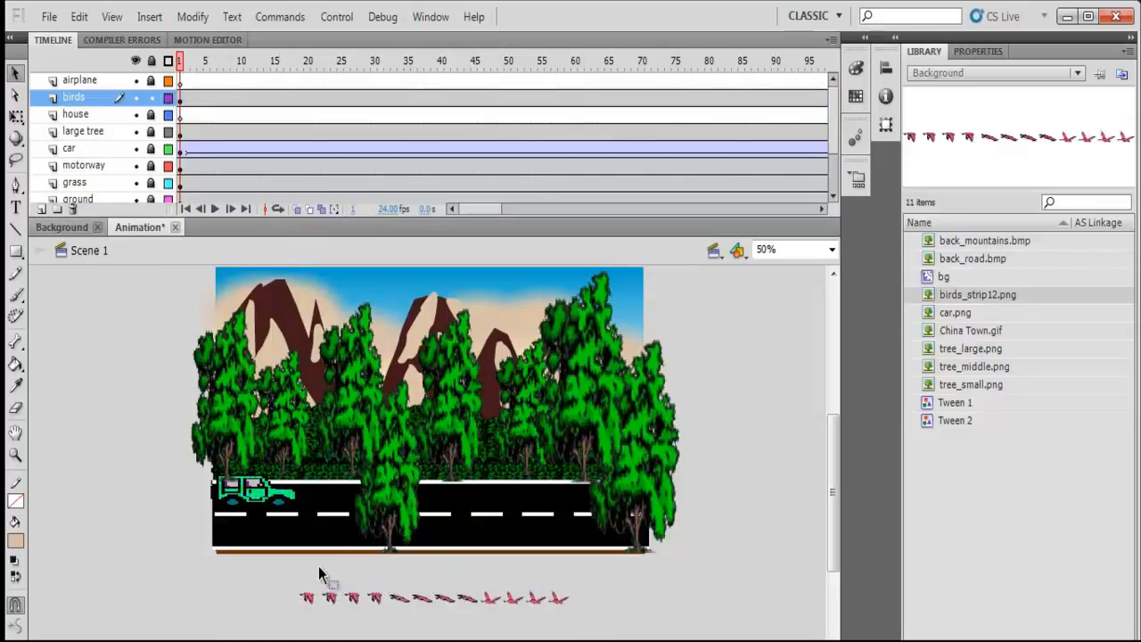
Separate the first bird from the strip, move it beside the stage, and convert it to a movie clip named bird1.
{"action": "left_click_drag", "start_coordinate": [273, 572], "coordinate": [102, 427]}
{"action": "right_click", "coordinate": [103, 427]}
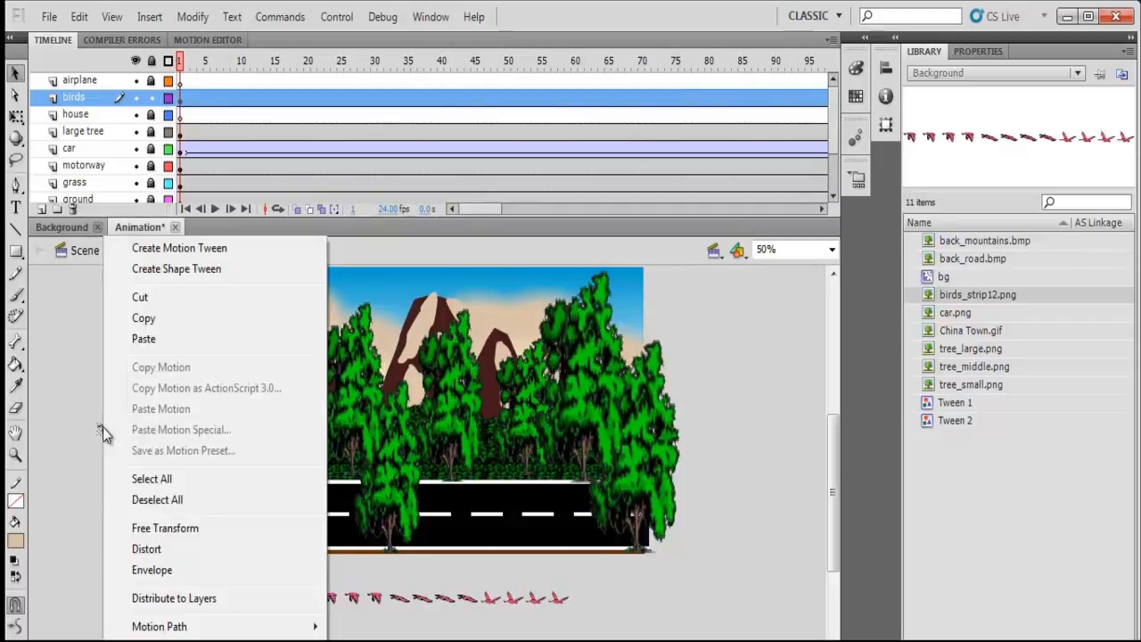
{"action": "key", "text": "F8"}
{"action": "type", "text": "bird1"}
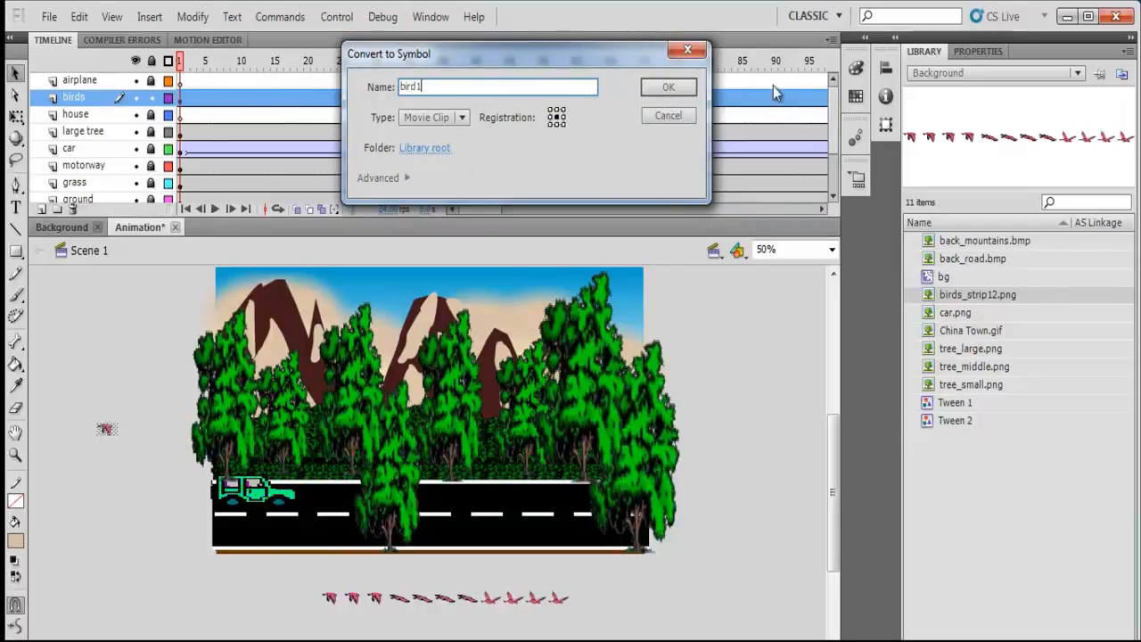
{"action": "left_click", "coordinate": [678, 91]}
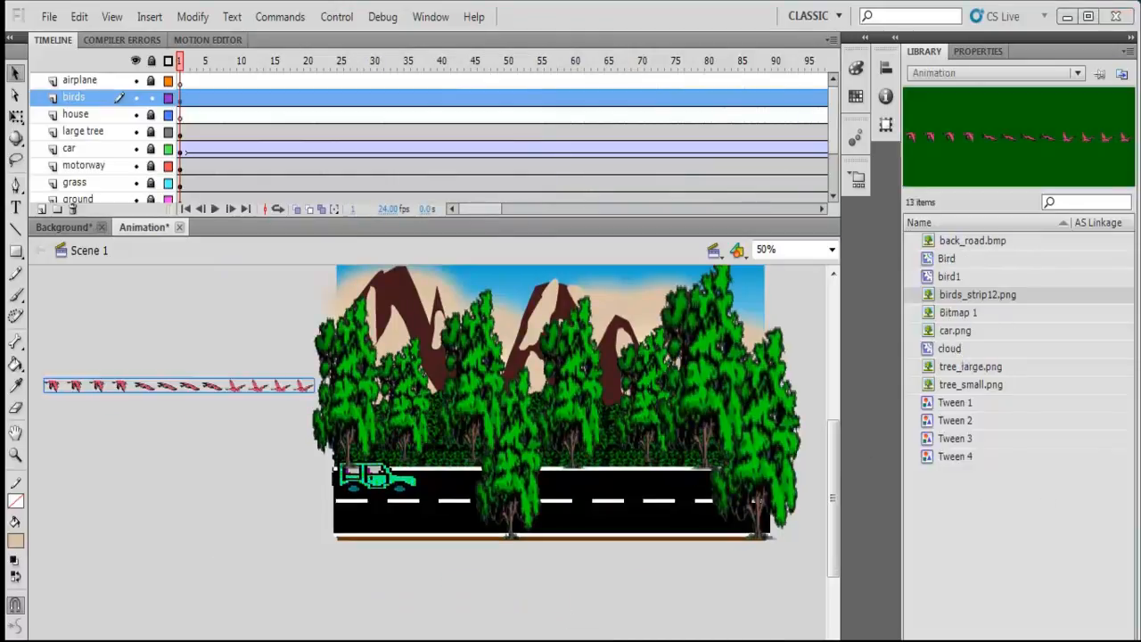
Break apart the bird strip left of the scene and delete its first four birds.
{"action": "left_click", "coordinate": [932, 277]}
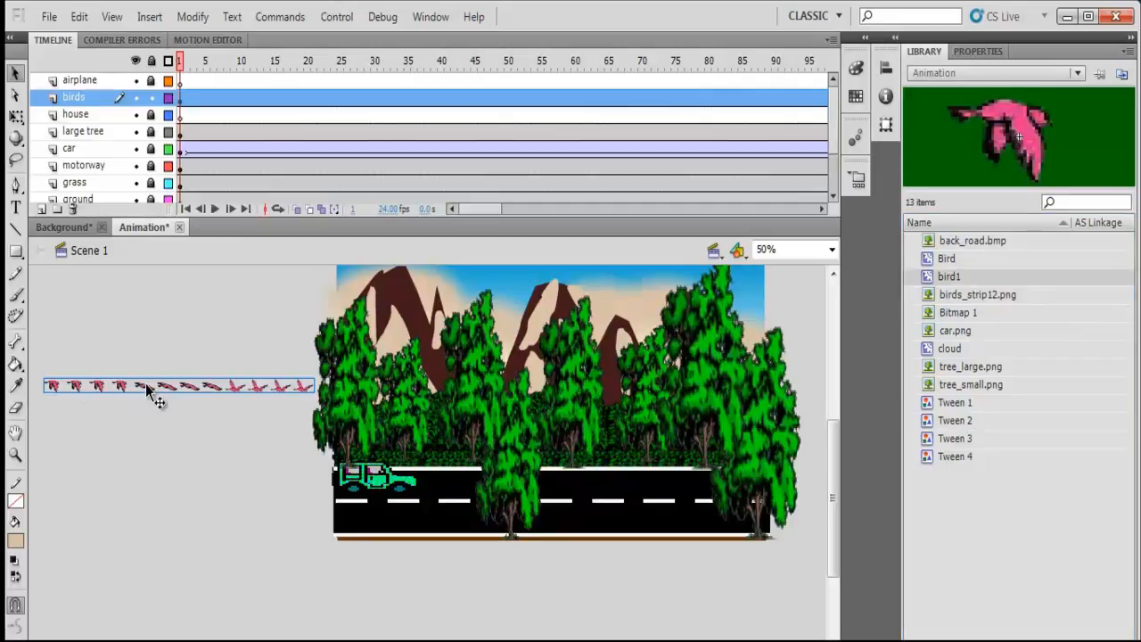
{"action": "key", "text": "ctrl+b"}
{"action": "left_click", "coordinate": [168, 463]}
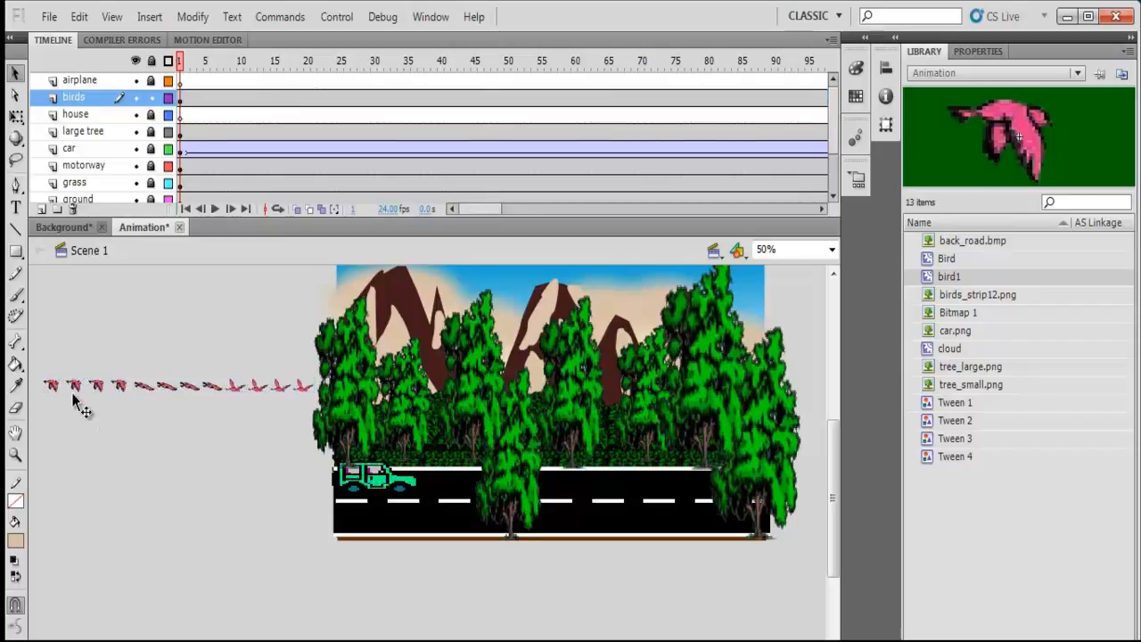
{"action": "left_click_drag", "start_coordinate": [40, 340], "coordinate": [126, 406]}
{"action": "key", "text": "Delete"}
Separate the first remaining bird below the strip and convert it to a movie clip named bird2.
{"action": "left_click_drag", "start_coordinate": [103, 341], "coordinate": [131, 504]}
{"action": "right_click", "coordinate": [131, 502]}
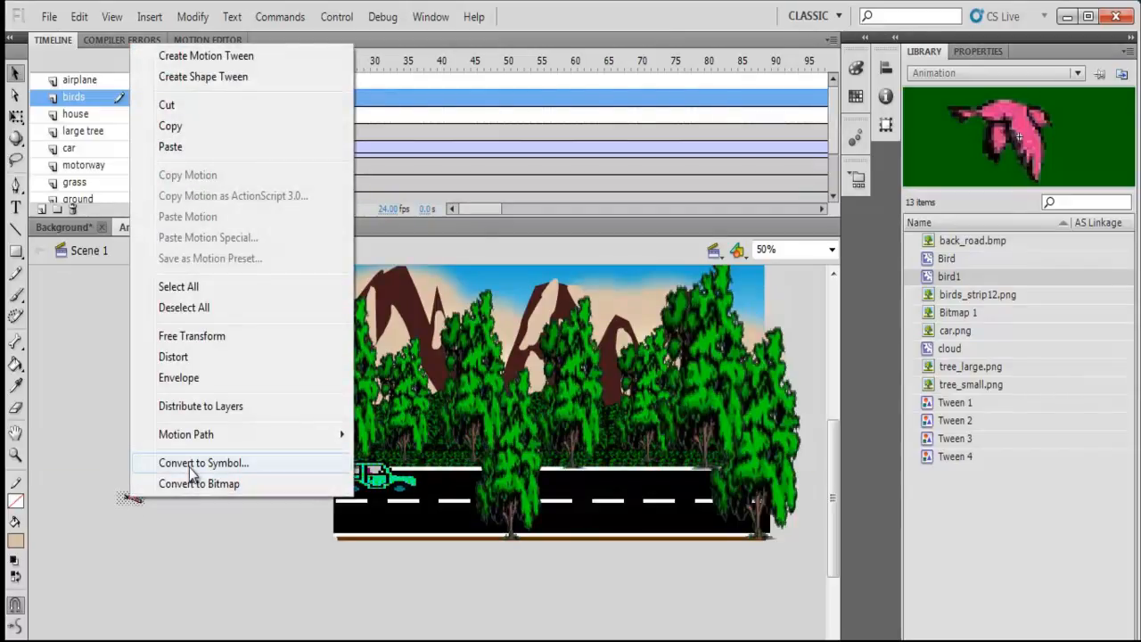
{"action": "left_click", "coordinate": [190, 465]}
{"action": "type", "text": "bird"}
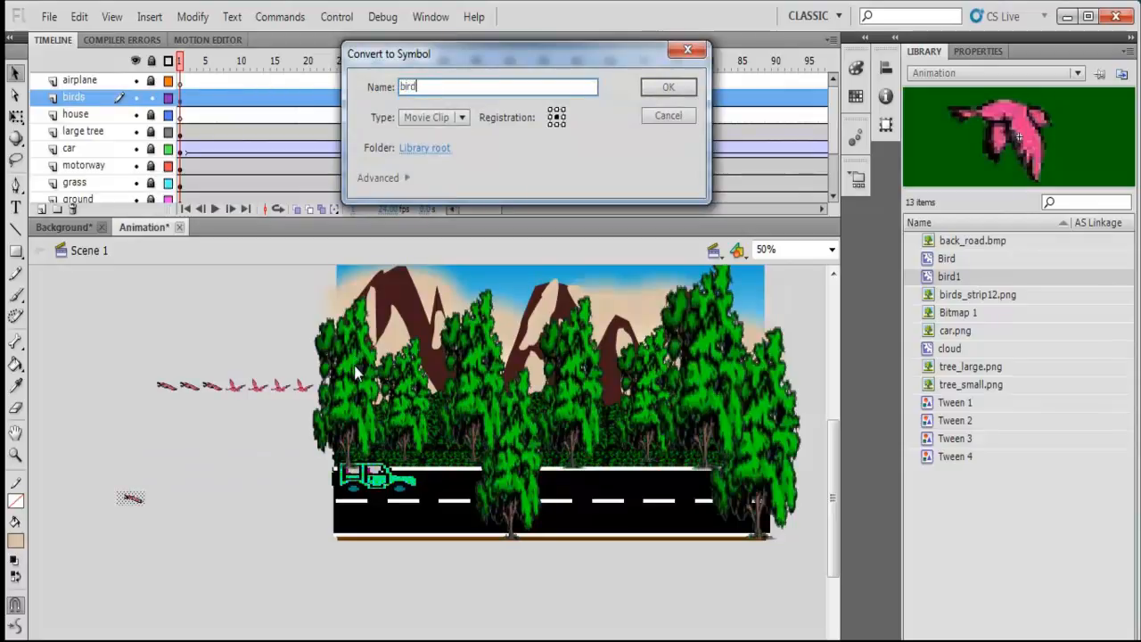
{"action": "type", "text": "2"}
{"action": "left_click", "coordinate": [668, 89]}
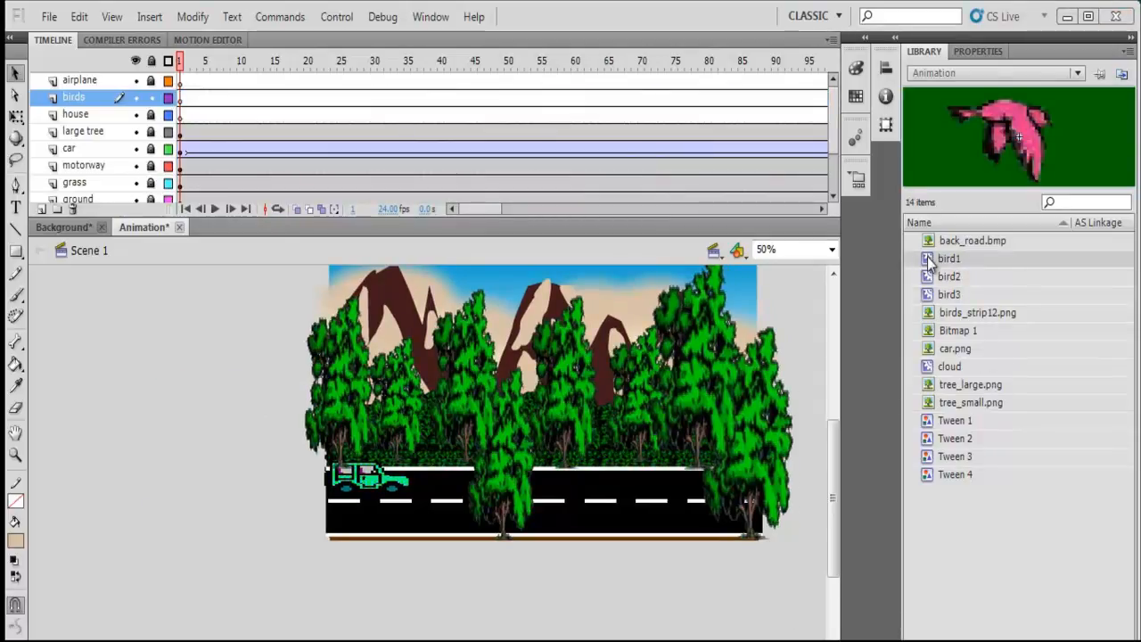
Preview the bird2 and bird3 symbols, open bird1 for editing, and remove the blank keyframe at frame 11 of Layer 1.
{"action": "left_click", "coordinate": [932, 278]}
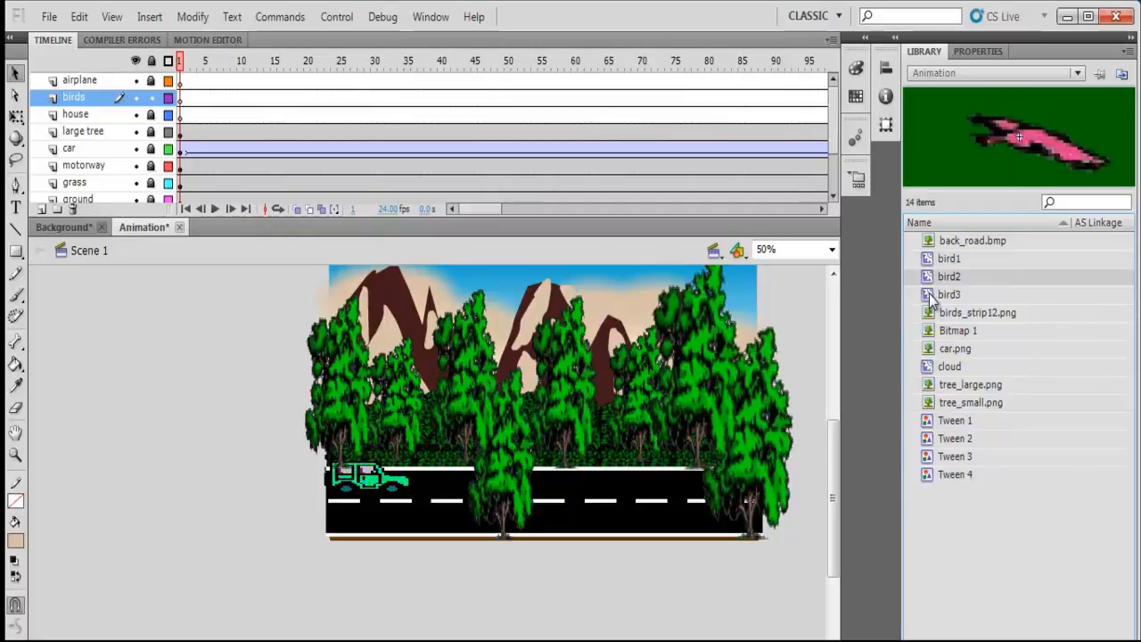
{"action": "left_click", "coordinate": [932, 295]}
{"action": "double_click", "coordinate": [929, 259]}
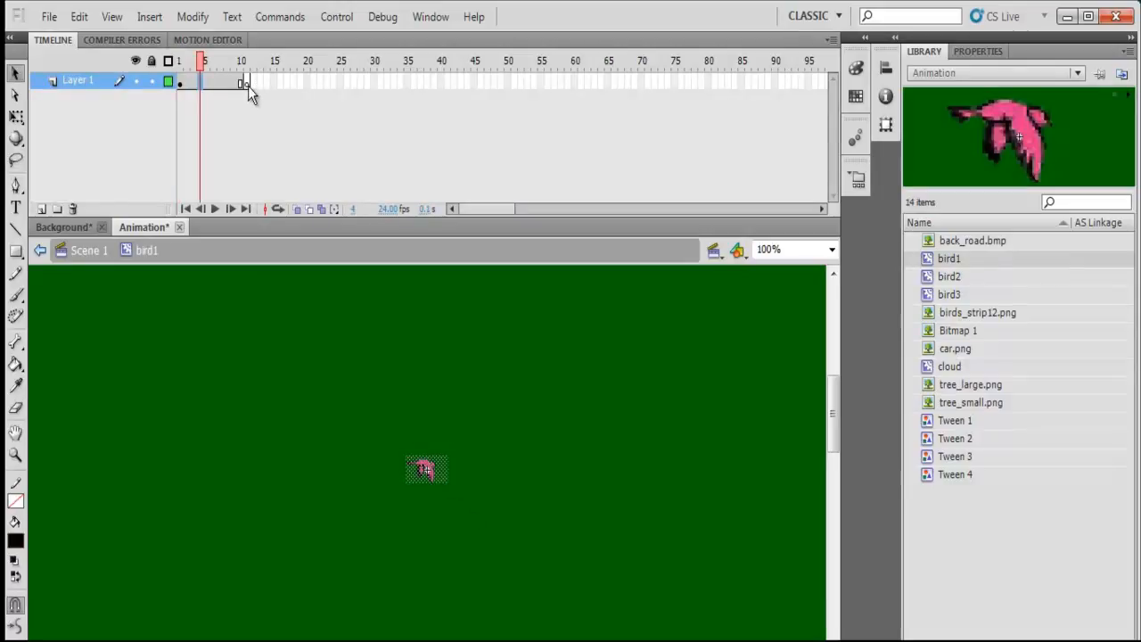
{"action": "right_click", "coordinate": [248, 85]}
{"action": "left_click", "coordinate": [335, 190]}
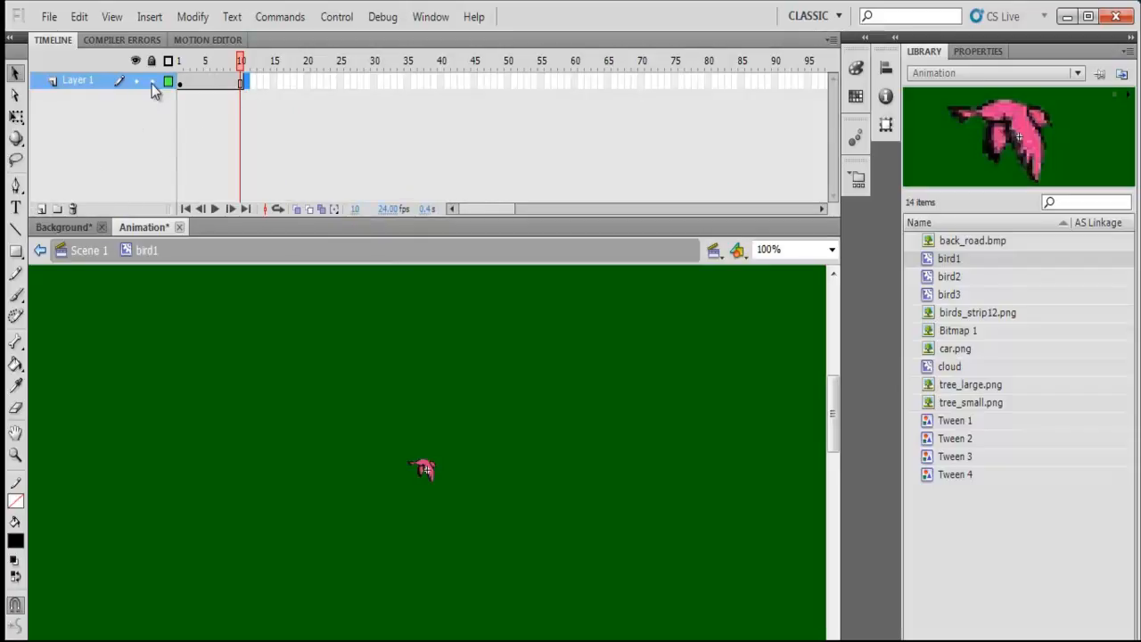
Add Layer 2 above Layer 1 in bird1, and place bird2 at the registration point in a blank keyframe at frame 11.
{"action": "left_click", "coordinate": [42, 208]}
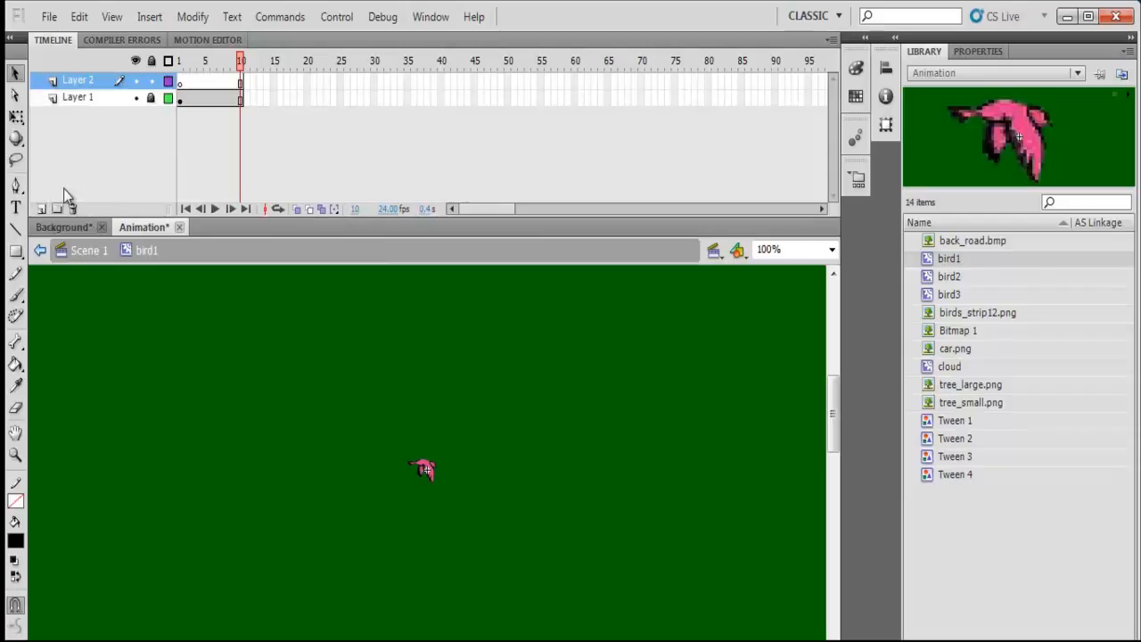
{"action": "left_click", "coordinate": [246, 81]}
{"action": "key", "text": "F7"}
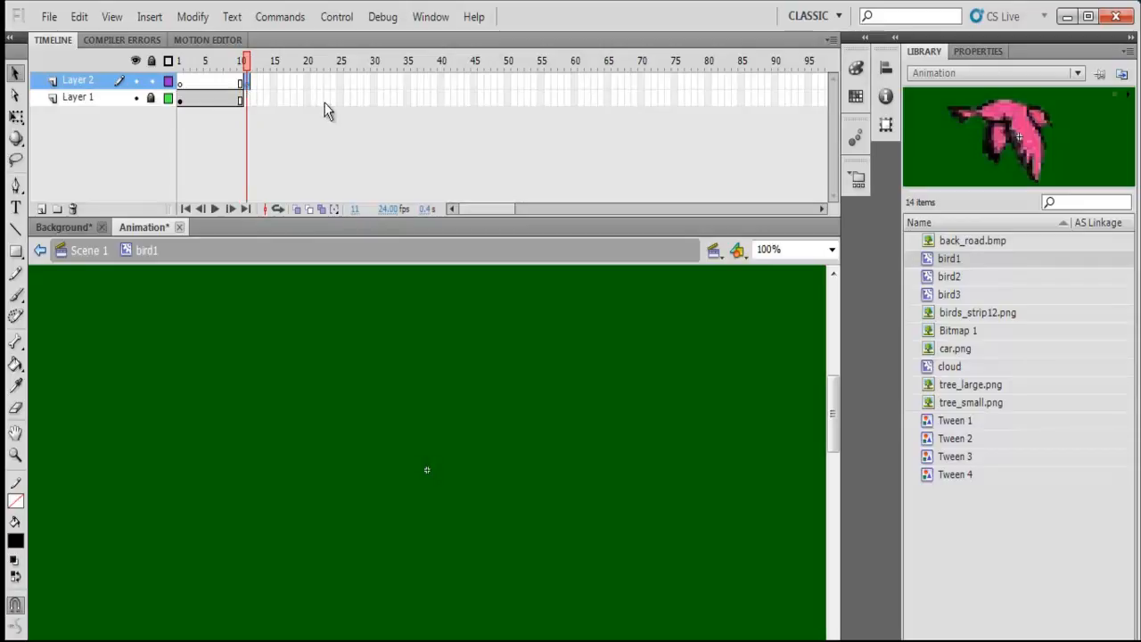
{"action": "left_click_drag", "start_coordinate": [947, 276], "coordinate": [429, 476]}
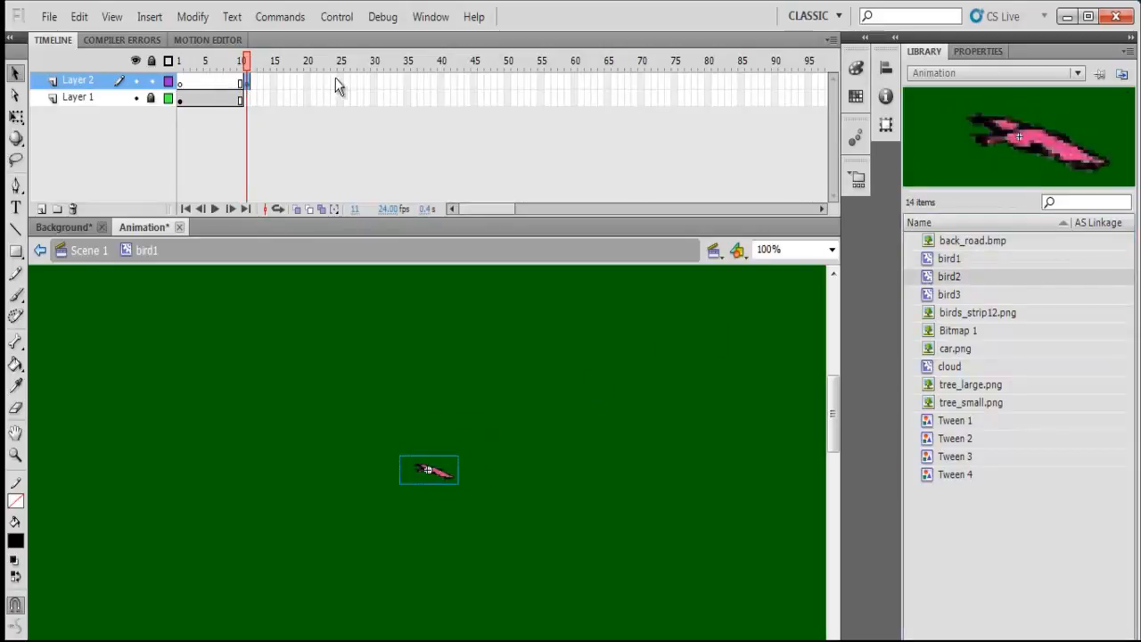
Extend bird2 on Layer 2 of the bird1 symbol by inserting a keyframe at frame 20.
{"action": "left_click", "coordinate": [306, 82]}
{"action": "key", "text": "F6"}
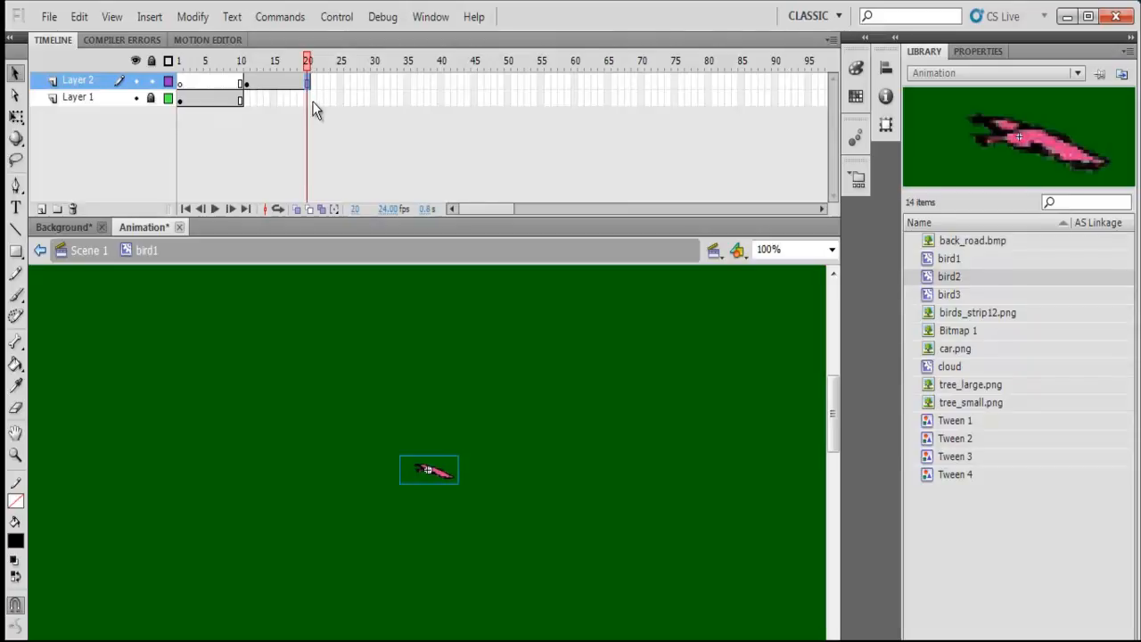
Try inserting a blank keyframe at frame 21 of Layer 1, and undo it.
{"action": "left_click", "coordinate": [312, 99]}
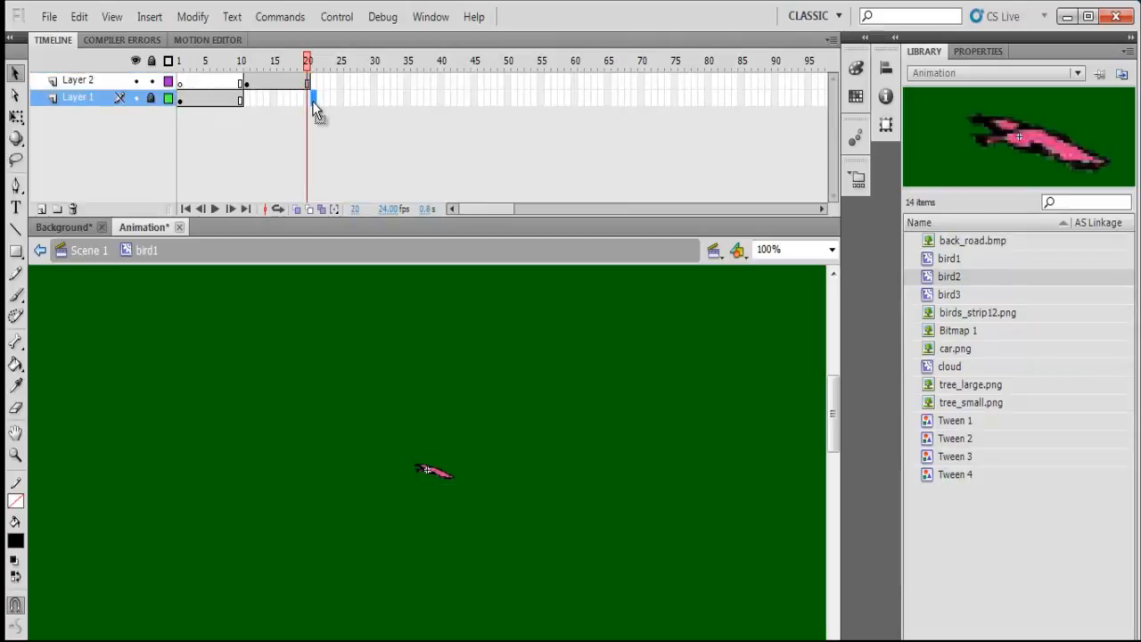
{"action": "key", "text": "F5"}
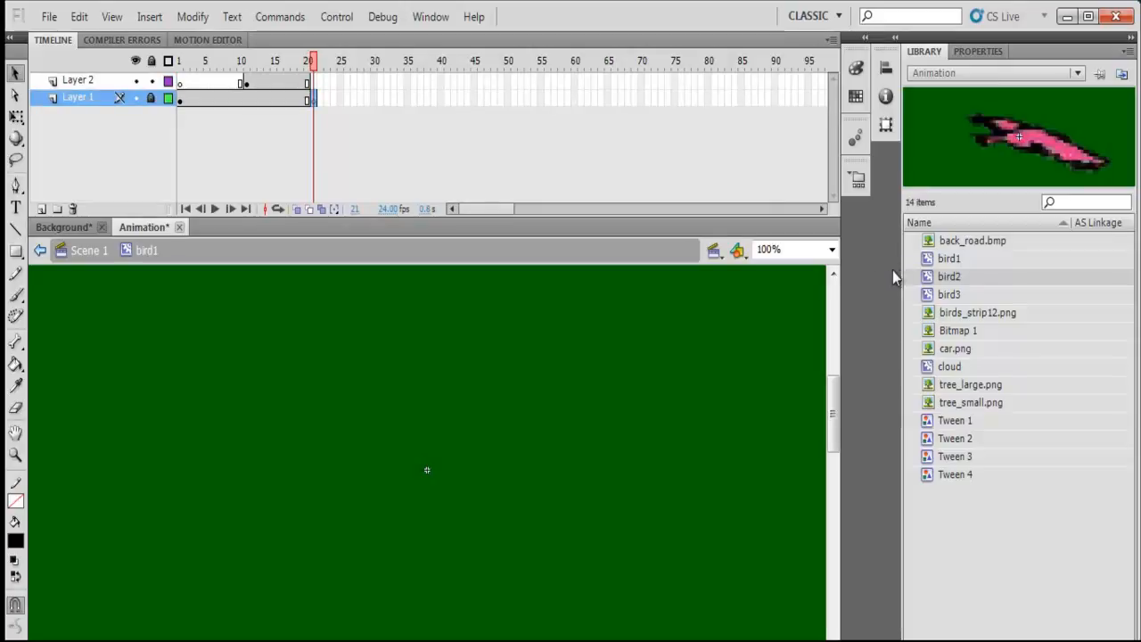
{"action": "key", "text": "ctrl+z"}
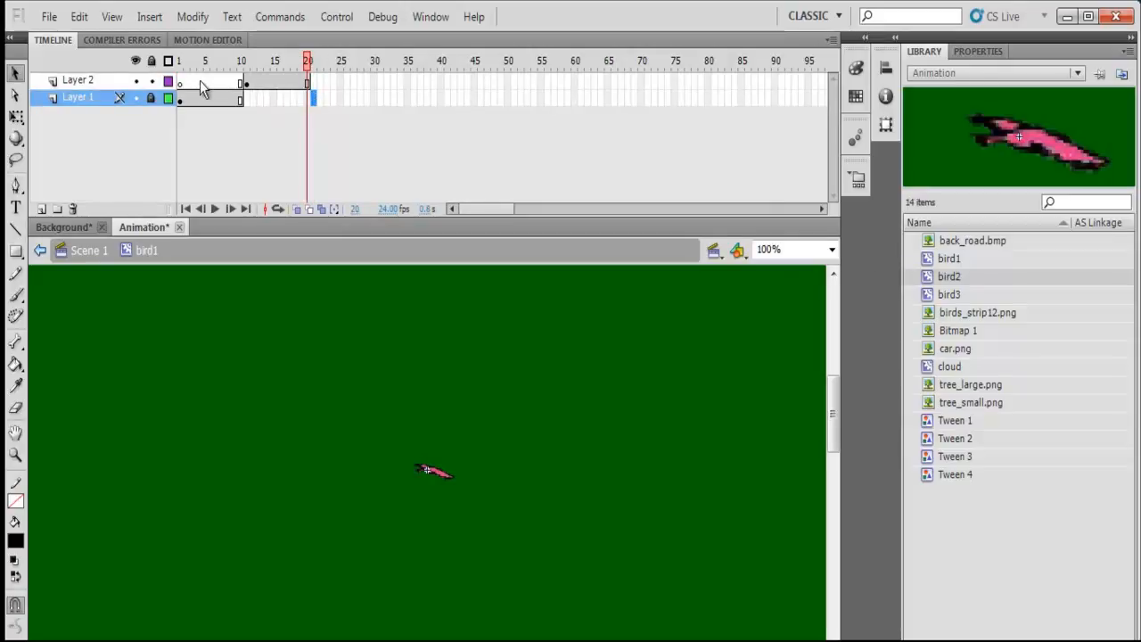
Add Layer 3 to bird1, move it below Layer 1, and insert a blank keyframe at frame 21.
{"action": "left_click", "coordinate": [41, 209]}
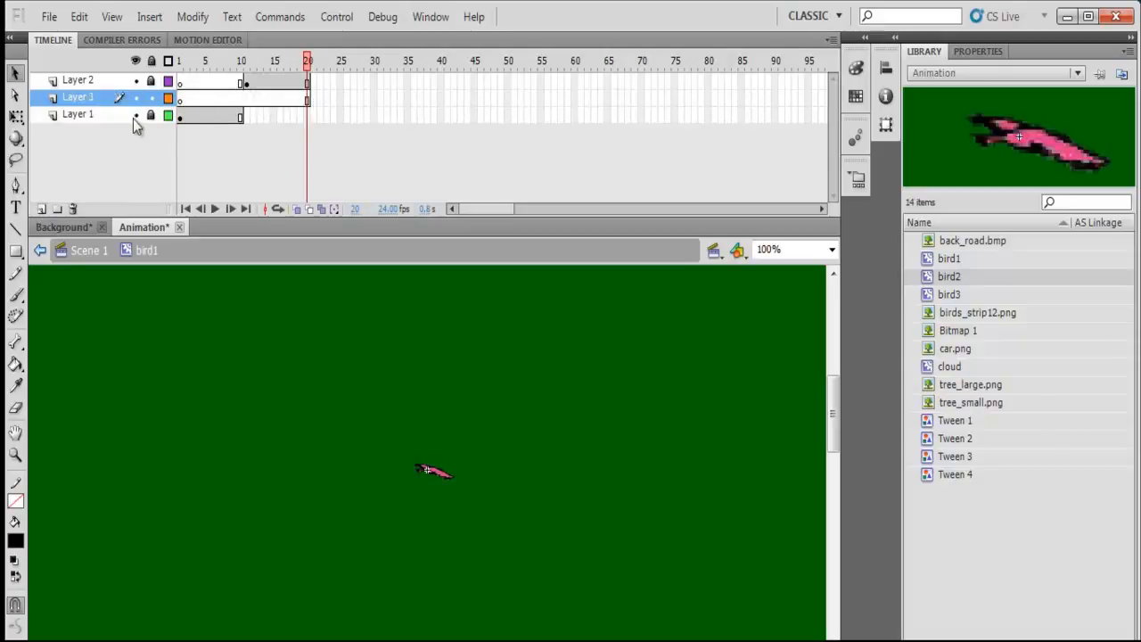
{"action": "left_click_drag", "start_coordinate": [125, 121], "coordinate": [133, 104]}
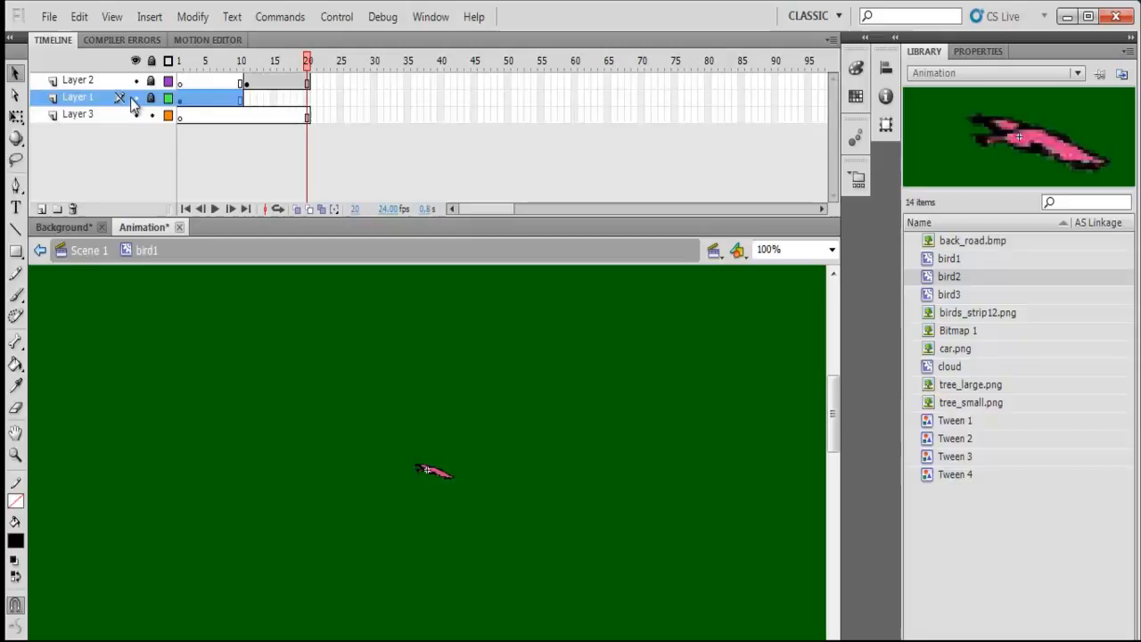
{"action": "left_click", "coordinate": [312, 114]}
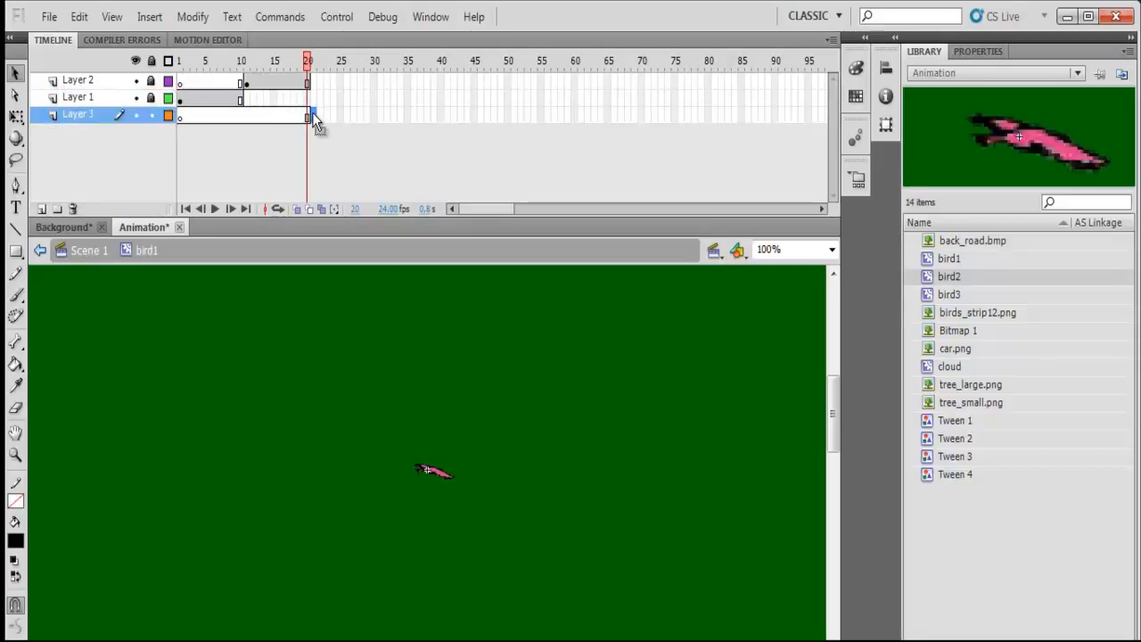
{"action": "key", "text": "F7"}
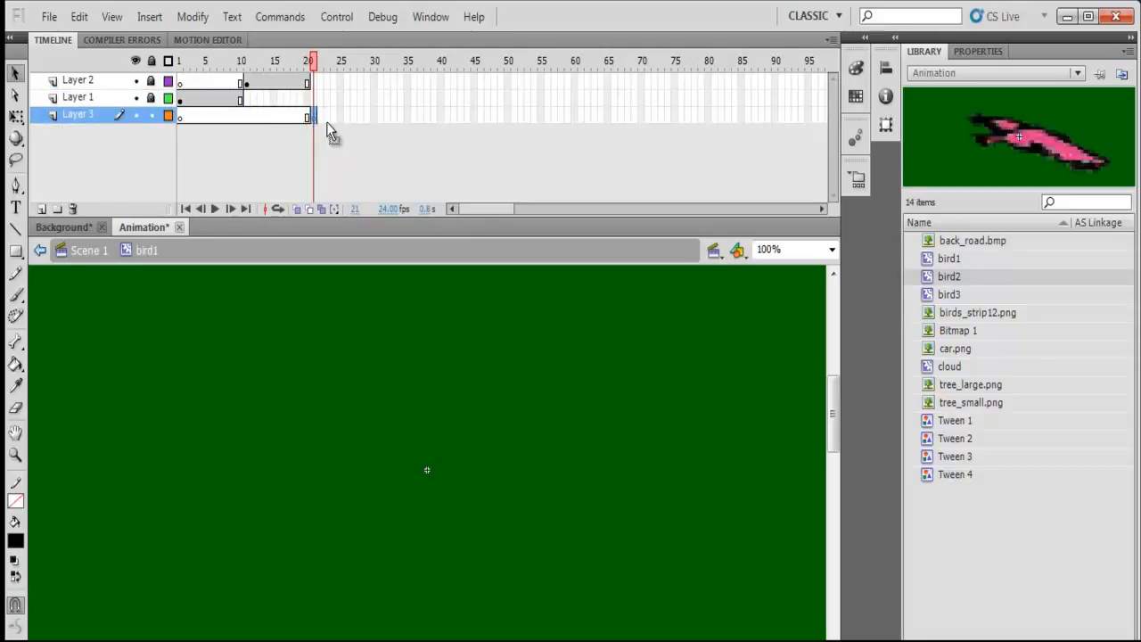
Place bird3 at the registration point in frame 21 of Layer 3 and extend it with a keyframe at frame 30.
{"action": "left_click_drag", "start_coordinate": [932, 294], "coordinate": [427, 472]}
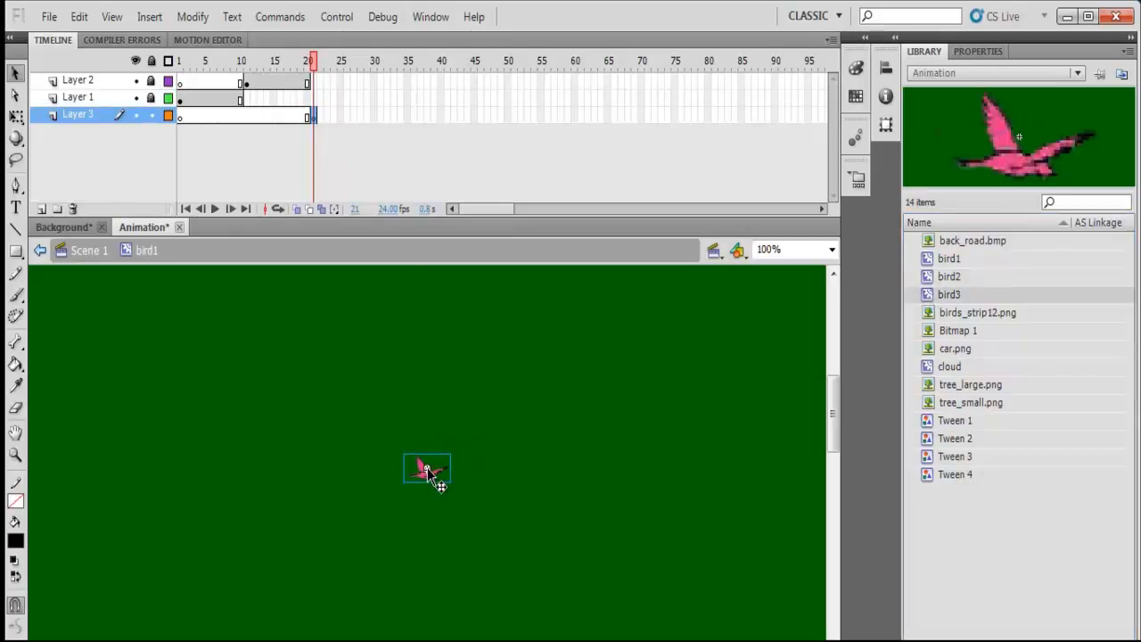
{"action": "left_click", "coordinate": [375, 117]}
{"action": "key", "text": "F6"}
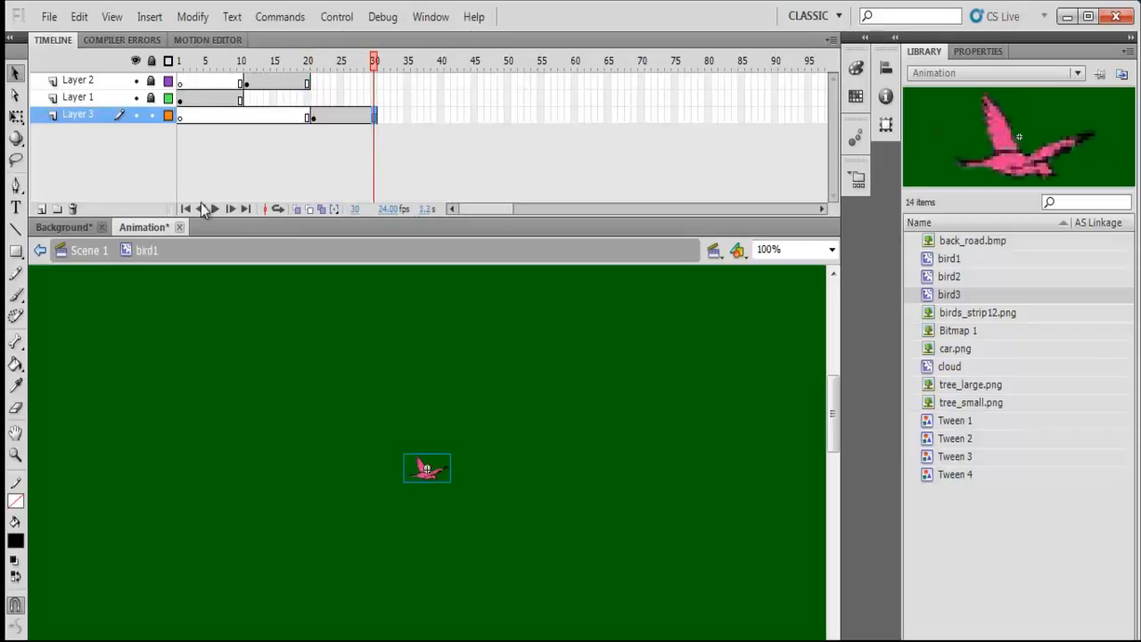
{"action": "left_click_drag", "start_coordinate": [375, 65], "coordinate": [334, 64]}
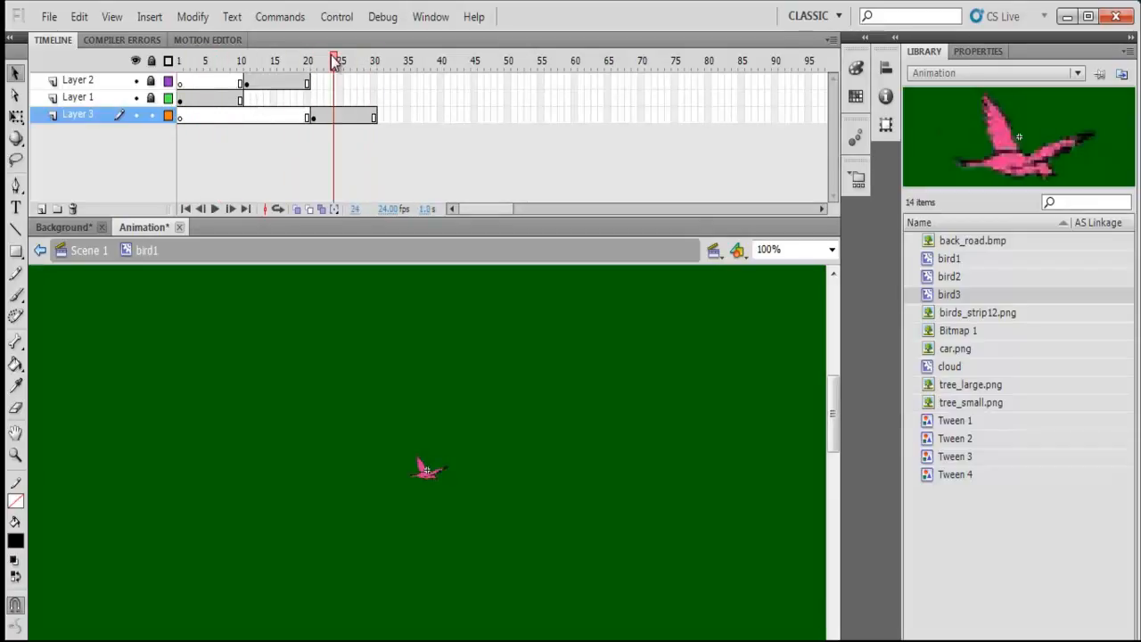
Try extending the first bird pose on Layer 1 to frame 20.
{"action": "left_click", "coordinate": [201, 96]}
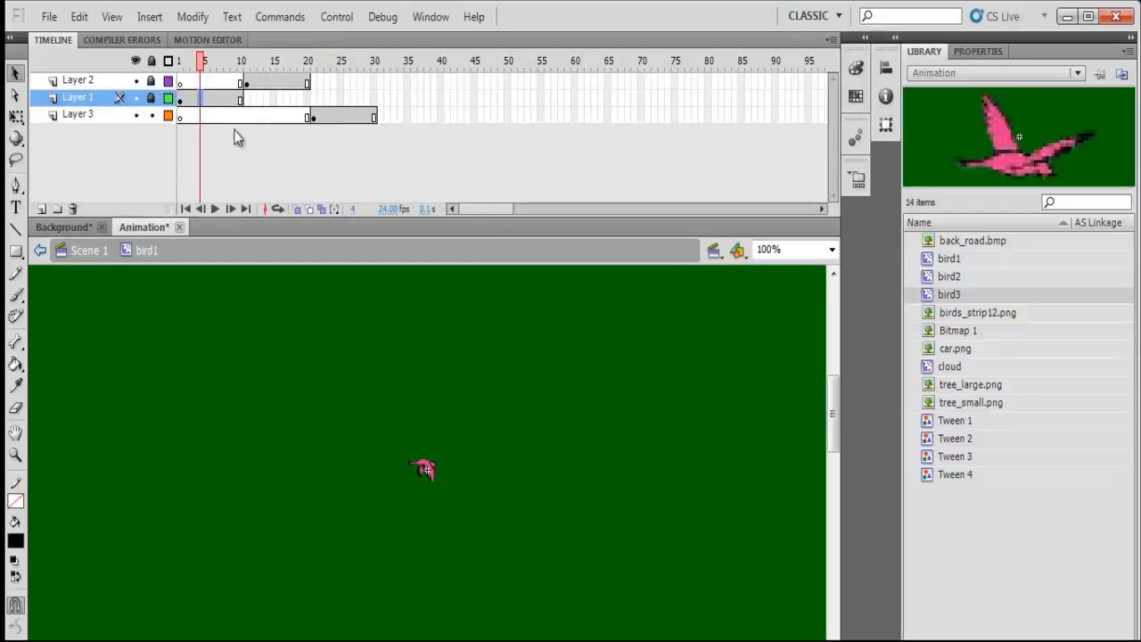
{"action": "key", "text": "F5"}
{"action": "key", "text": "F5"}
{"action": "key", "text": "F5"}
{"action": "key", "text": "F5"}
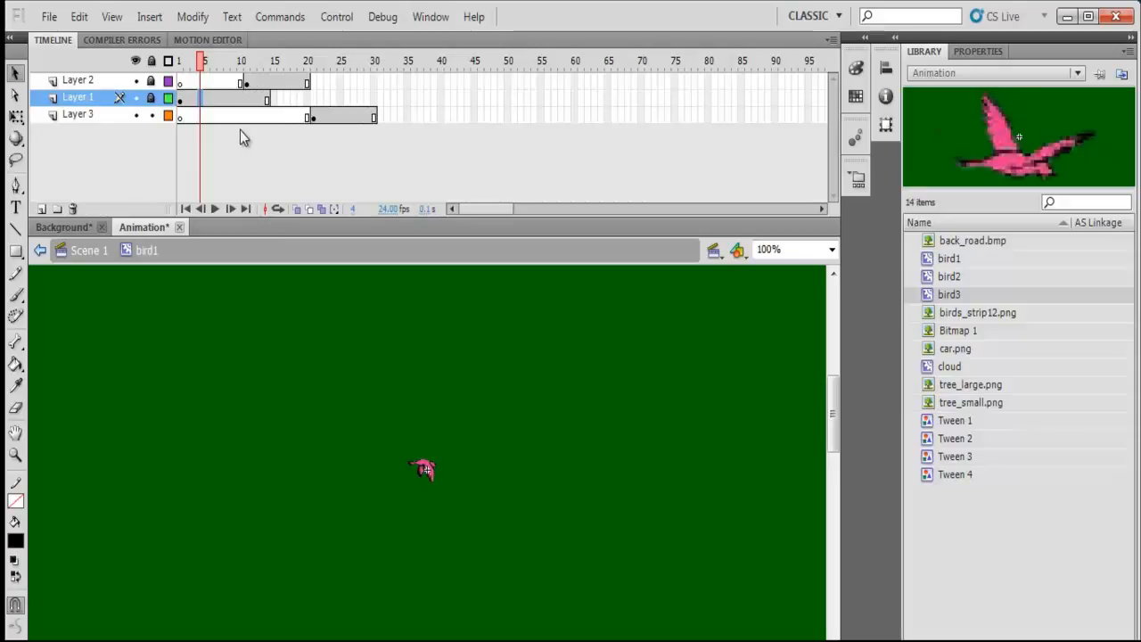
{"action": "key", "text": "F5"}
{"action": "key", "text": "F5"}
{"action": "key", "text": "F5"}
{"action": "key", "text": "F5"}
{"action": "key", "text": "F5"}
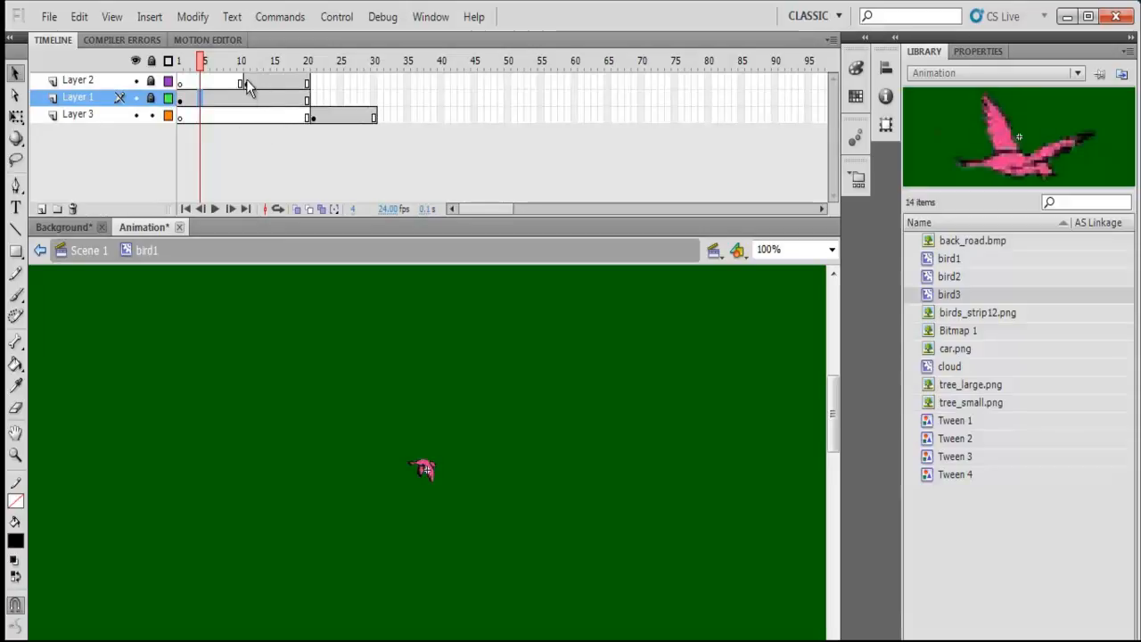
Try delaying bird2 on Layer 2 by inserting frames before its keyframe until it starts around frame 30.
{"action": "left_click", "coordinate": [226, 81]}
{"action": "key", "text": "F5"}
{"action": "key", "text": "F5"}
{"action": "key", "text": "F5"}
{"action": "key", "text": "F5"}
{"action": "key", "text": "F5"}
{"action": "key", "text": "F5"}
{"action": "key", "text": "F5"}
{"action": "key", "text": "F5"}
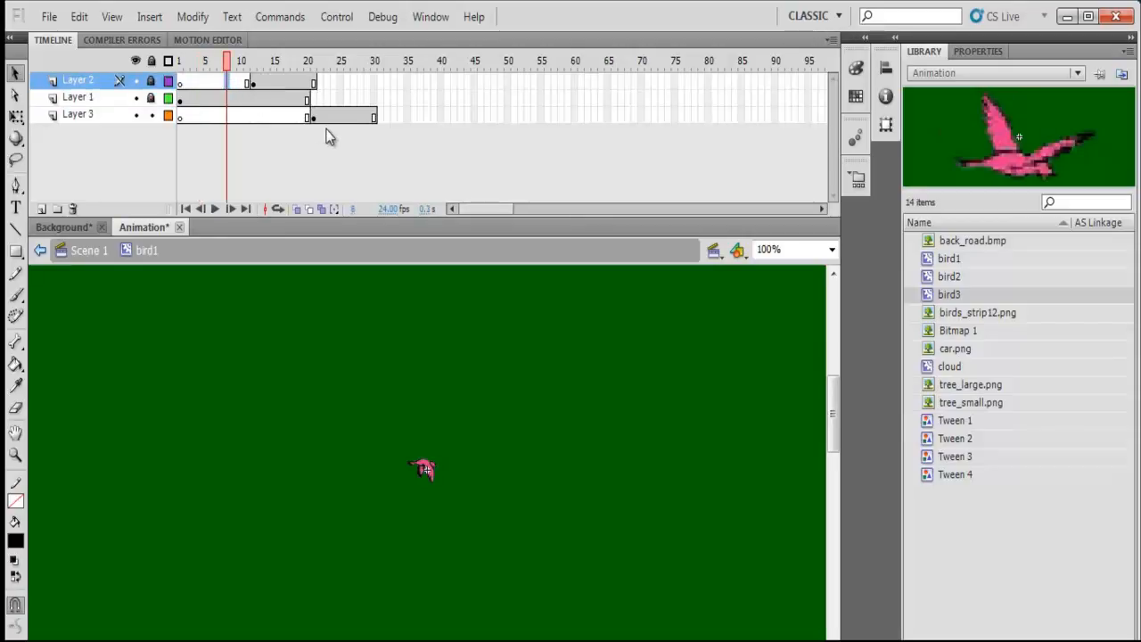
{"action": "key", "text": "F5"}
{"action": "key", "text": "F5"}
{"action": "key", "text": "F5"}
{"action": "key", "text": "F5"}
{"action": "key", "text": "F5"}
{"action": "key", "text": "F5"}
{"action": "key", "text": "F5"}
{"action": "key", "text": "F5"}
{"action": "key", "text": "F5"}
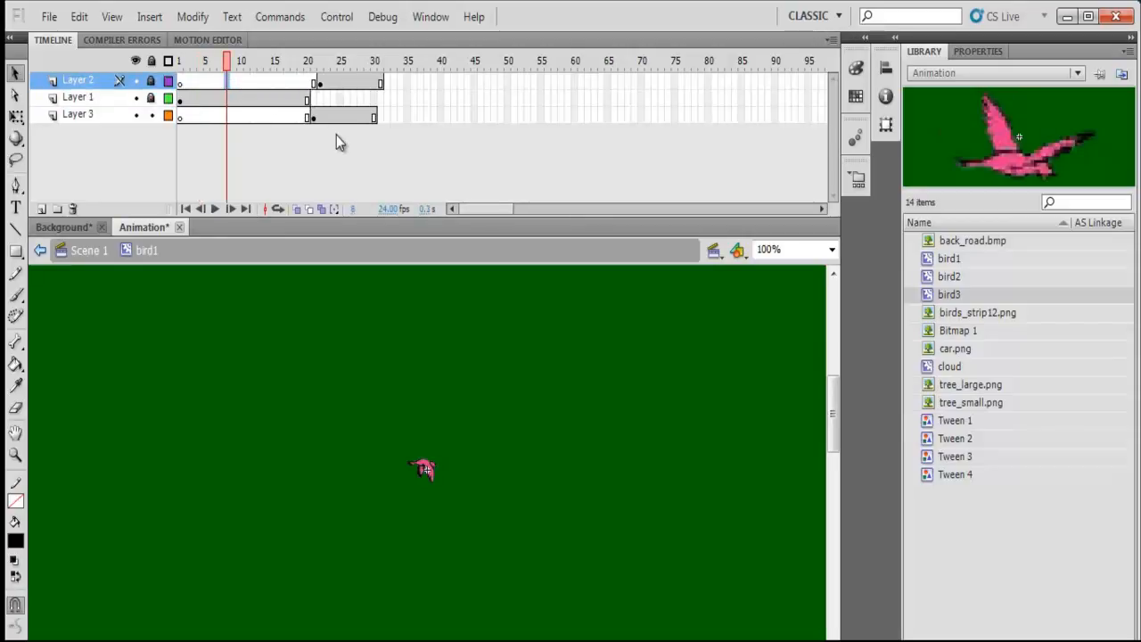
{"action": "key", "text": "F5"}
{"action": "key", "text": "F5"}
{"action": "key", "text": "F5"}
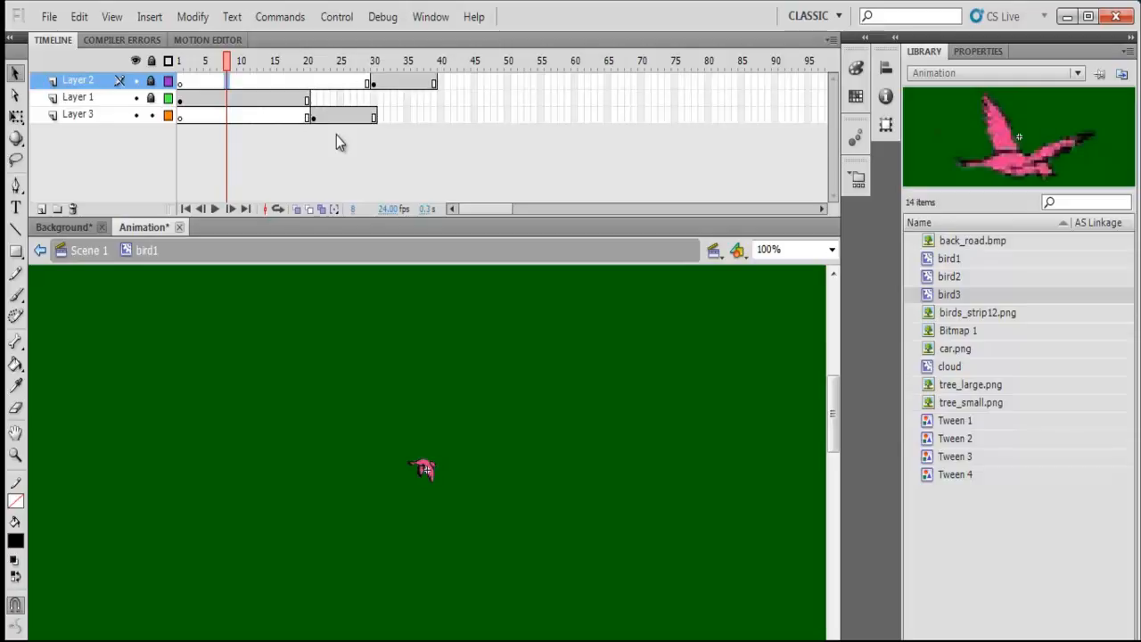
Try lengthening bird2's exposure on Layer 2 to frame 50.
{"action": "left_click", "coordinate": [408, 82]}
{"action": "key", "text": "F5"}
{"action": "key", "text": "F5"}
{"action": "key", "text": "F5"}
{"action": "key", "text": "F5"}
{"action": "key", "text": "F5"}
{"action": "key", "text": "F5"}
{"action": "key", "text": "F5"}
{"action": "key", "text": "F5"}
{"action": "key", "text": "F5"}
{"action": "key", "text": "F5"}
Try delaying bird3 on Layer 3 to about frame 52 by inserting frames before its keyframe, and add one frame to Layer 2.
{"action": "left_click", "coordinate": [302, 117]}
{"action": "key", "text": "F5"}
{"action": "key", "text": "F5"}
{"action": "key", "text": "F5"}
{"action": "key", "text": "F5"}
{"action": "key", "text": "F5"}
{"action": "key", "text": "F5"}
{"action": "key", "text": "F5"}
{"action": "key", "text": "F5"}
{"action": "key", "text": "F5"}
{"action": "key", "text": "F5"}
{"action": "key", "text": "F5"}
{"action": "key", "text": "F5"}
{"action": "key", "text": "F5"}
{"action": "key", "text": "F5"}
{"action": "key", "text": "F5"}
{"action": "key", "text": "F5"}
{"action": "key", "text": "F5"}
{"action": "key", "text": "F5"}
{"action": "key", "text": "F5"}
{"action": "key", "text": "F5"}
{"action": "key", "text": "F5"}
{"action": "key", "text": "F5"}
{"action": "key", "text": "F5"}
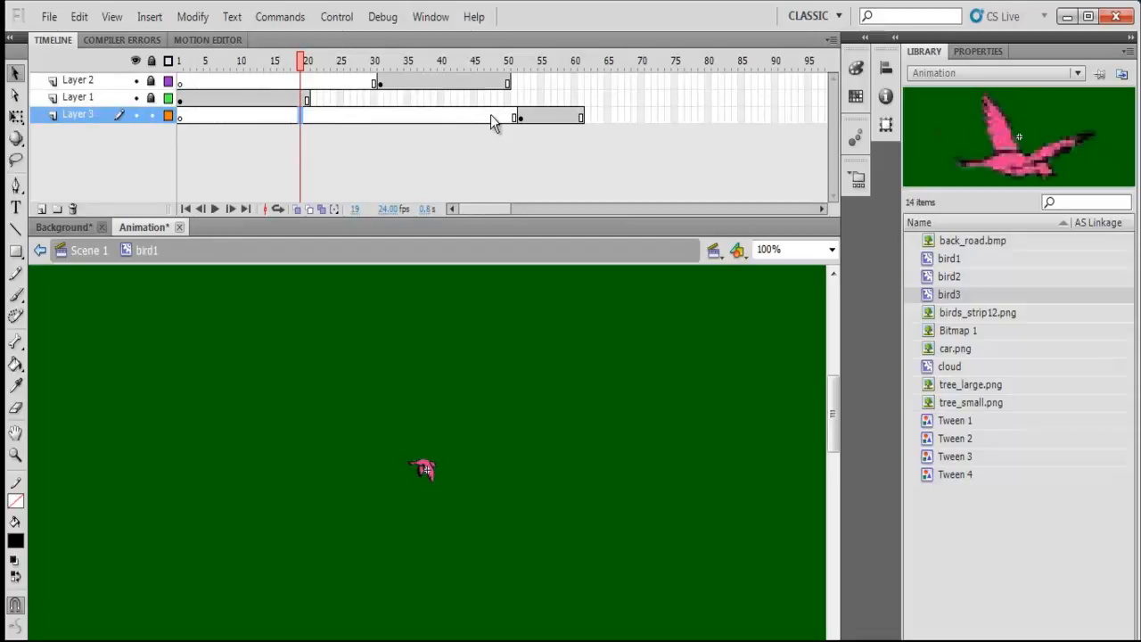
{"action": "left_click", "coordinate": [475, 83]}
{"action": "key", "text": "F5"}
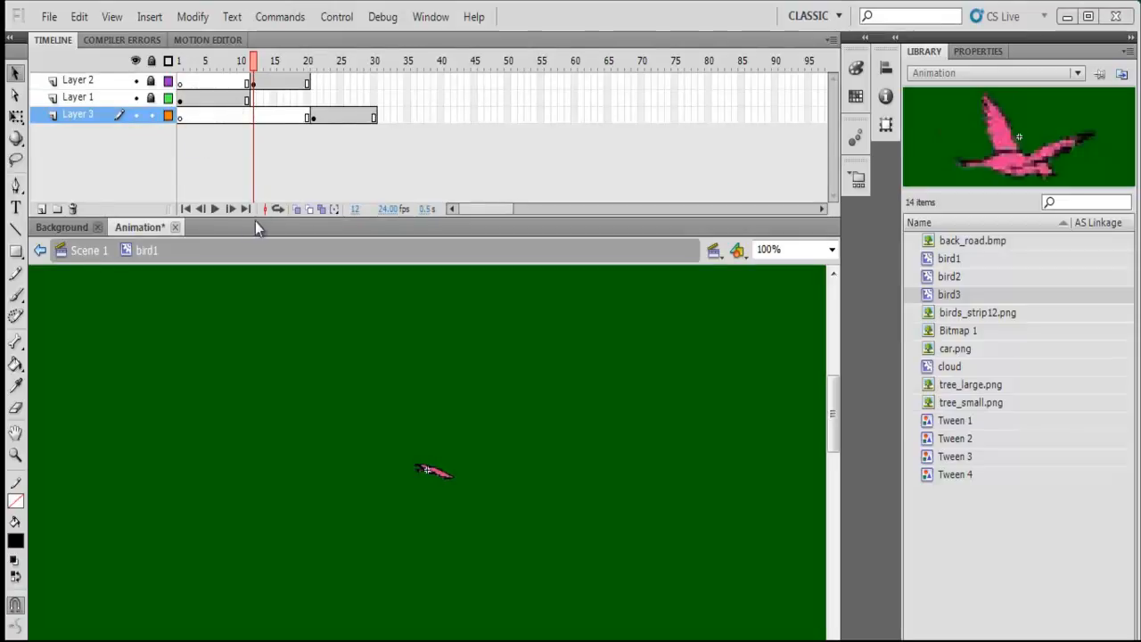
Play the bird1 wing-flap animation from the first frame with loop playback on, and stop it.
{"action": "left_click", "coordinate": [215, 208]}
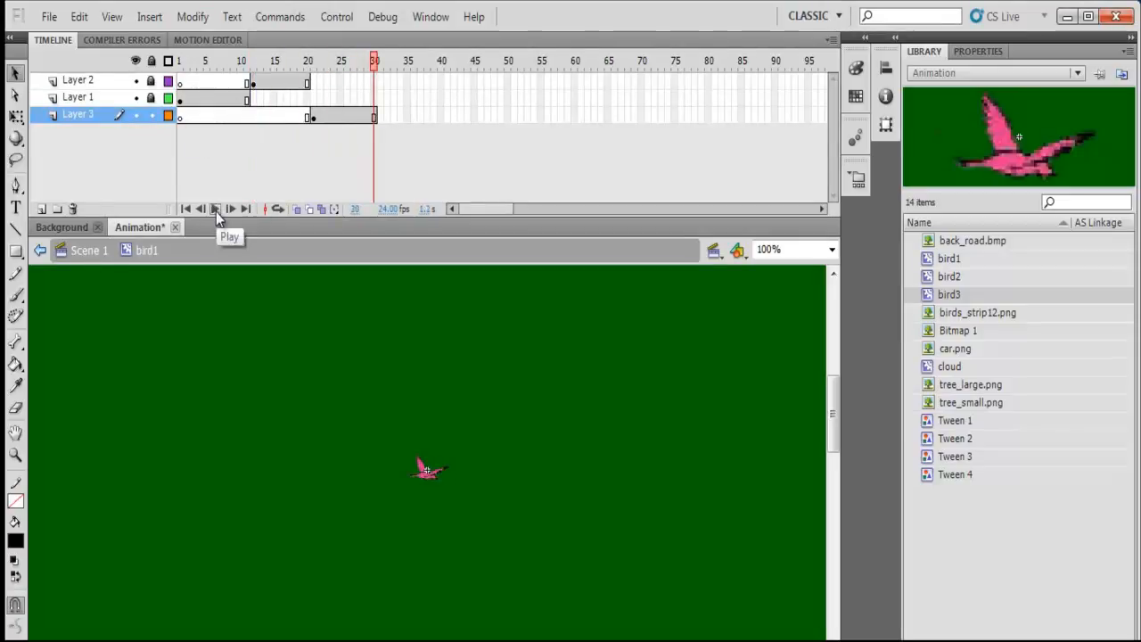
{"action": "left_click", "coordinate": [277, 210]}
{"action": "left_click_drag", "start_coordinate": [373, 60], "coordinate": [179, 61]}
{"action": "left_click", "coordinate": [214, 209]}
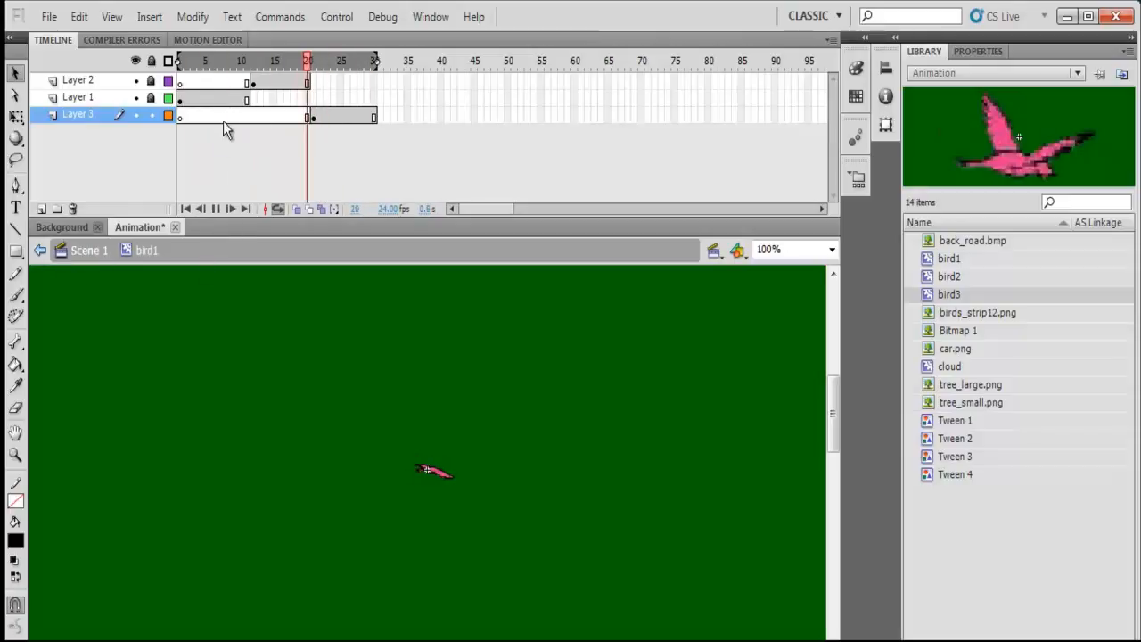
{"action": "left_click", "coordinate": [216, 210]}
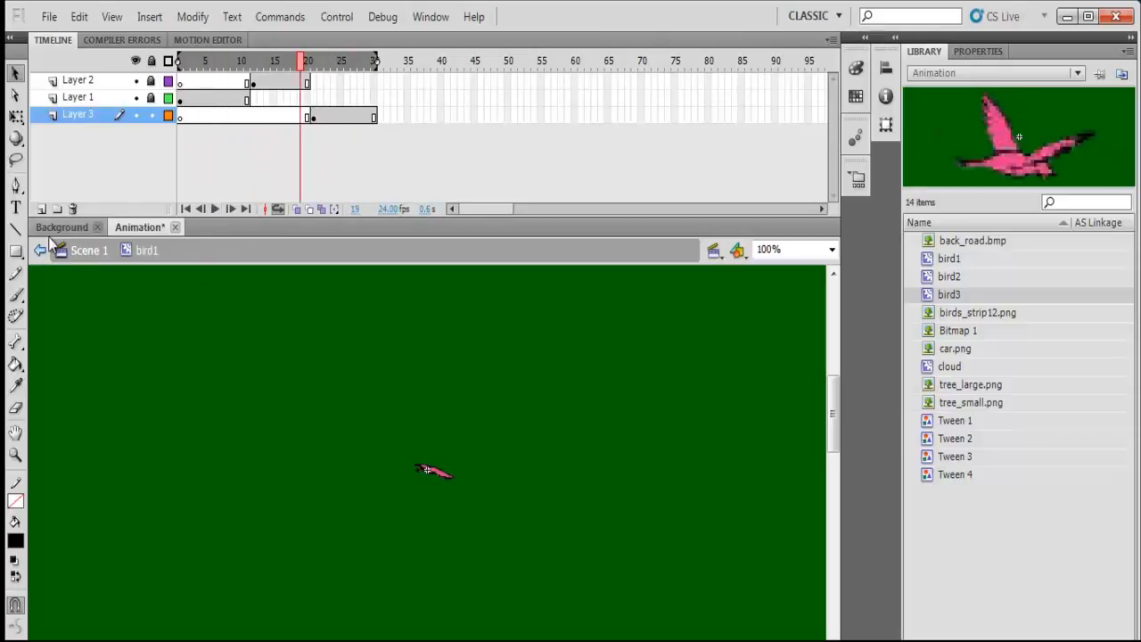
Return to Scene 1 and place bird1 on the birds layer, just outside the scene's left edge at mountain-peak height.
{"action": "left_click", "coordinate": [89, 251]}
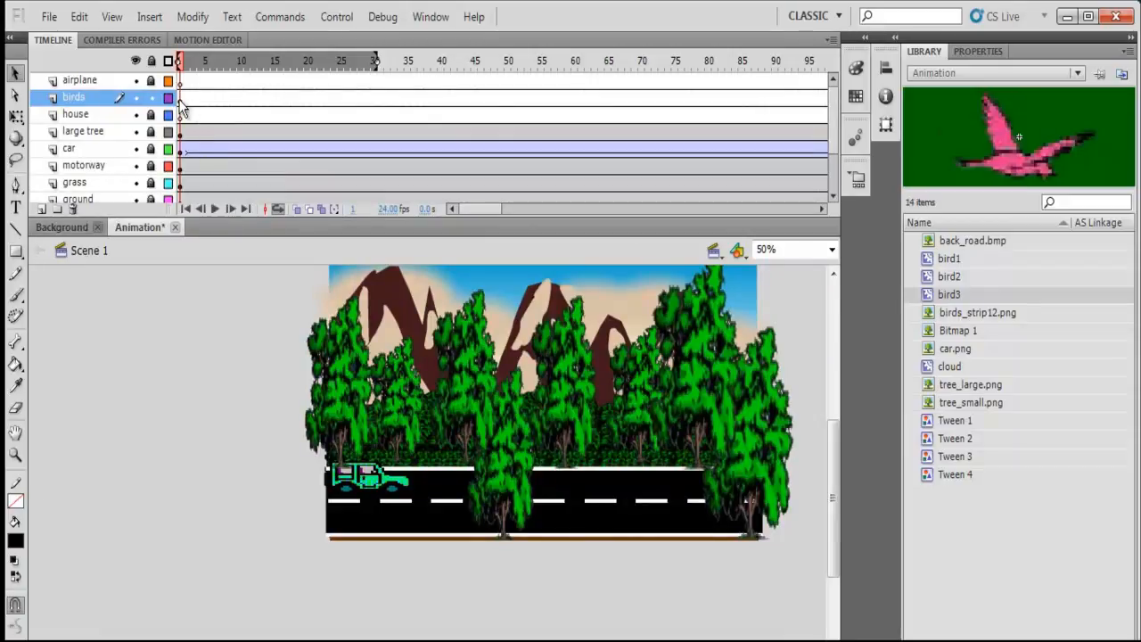
{"action": "left_click", "coordinate": [927, 261]}
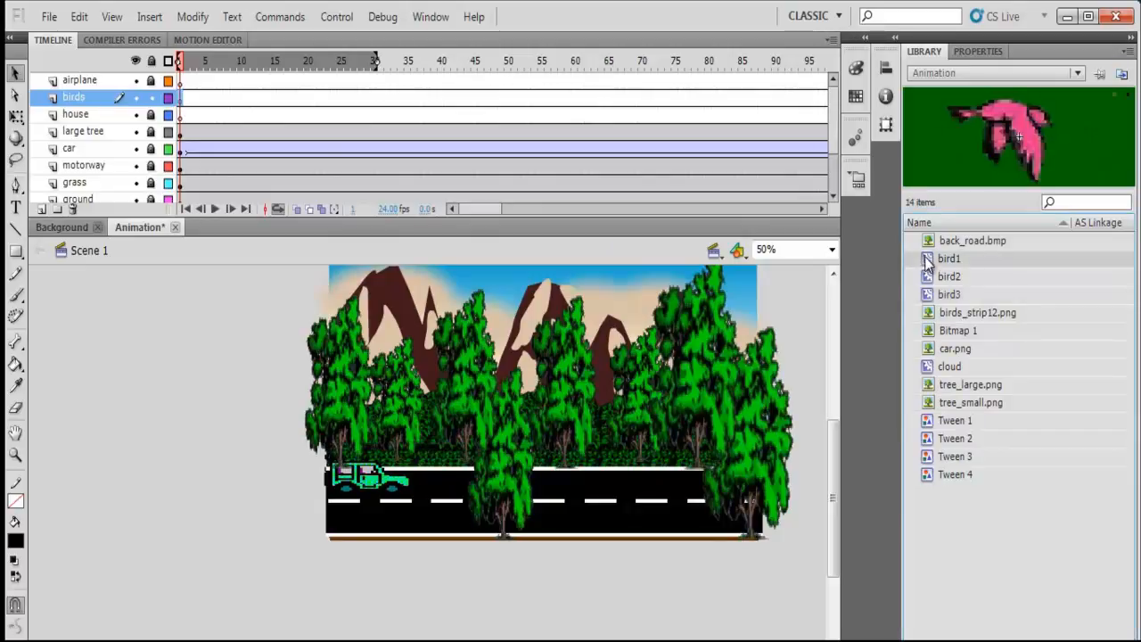
{"action": "left_click_drag", "start_coordinate": [834, 496], "coordinate": [834, 464]}
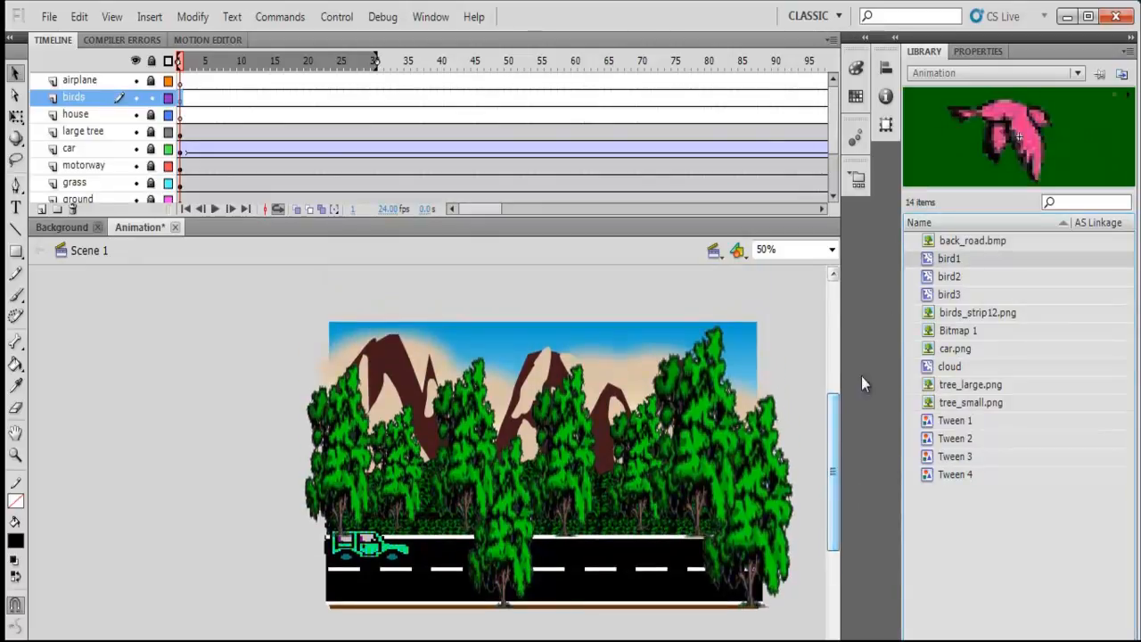
{"action": "left_click_drag", "start_coordinate": [253, 369], "coordinate": [291, 354]}
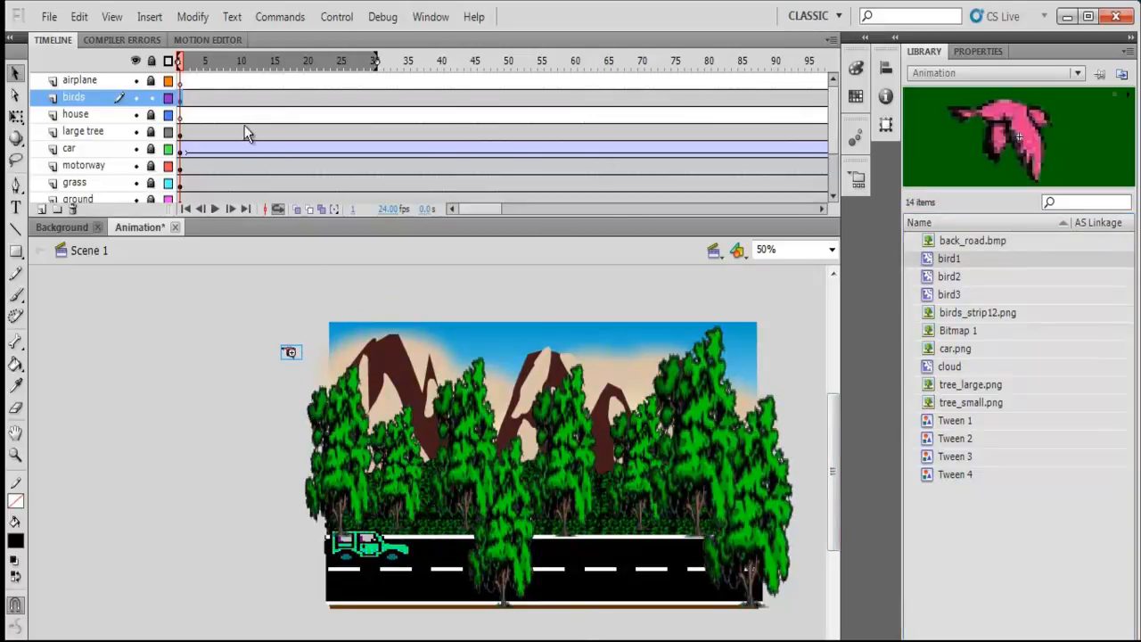
Insert a keyframe at frame 200 of the birds layer and try creating a classic tween before it.
{"action": "left_click_drag", "start_coordinate": [483, 211], "coordinate": [555, 212]}
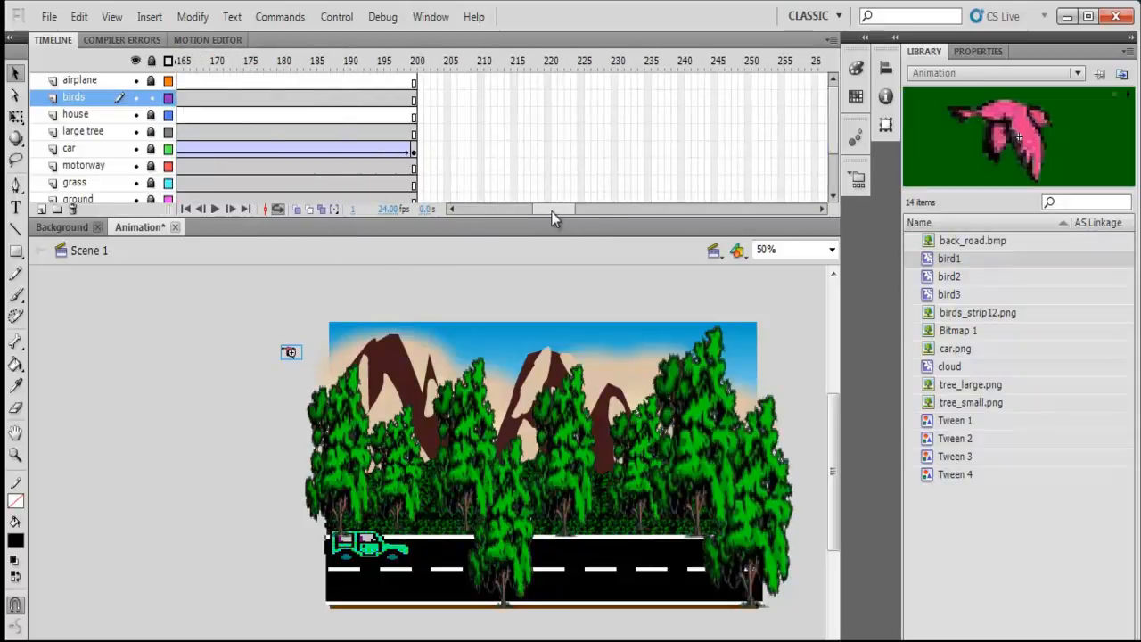
{"action": "left_click", "coordinate": [415, 104]}
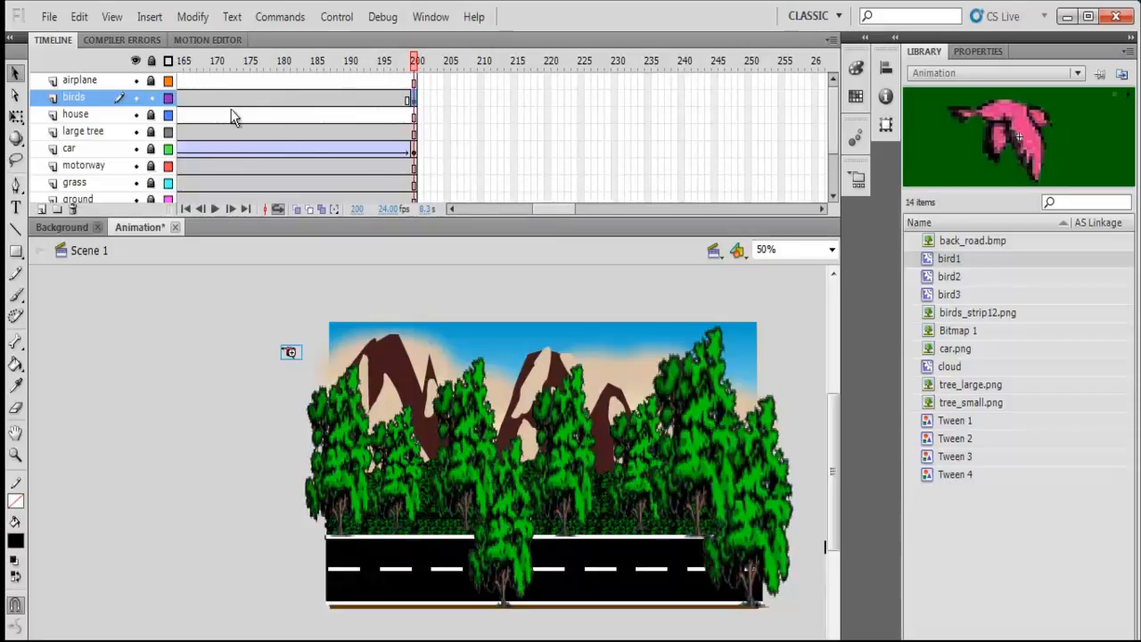
{"action": "right_click", "coordinate": [219, 96]}
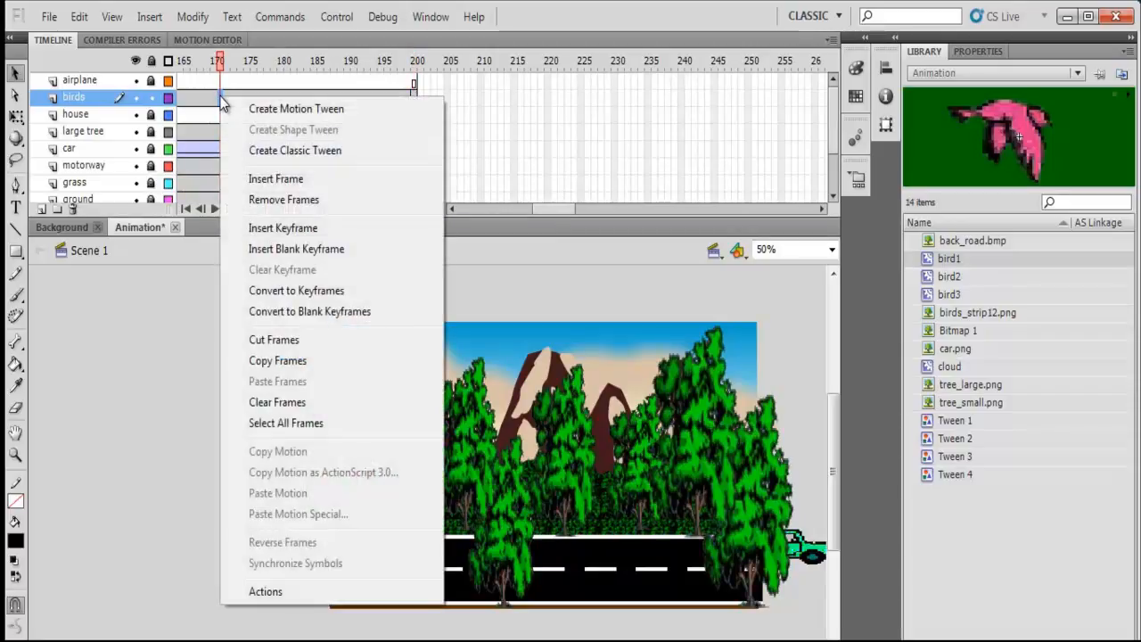
{"action": "left_click", "coordinate": [268, 152]}
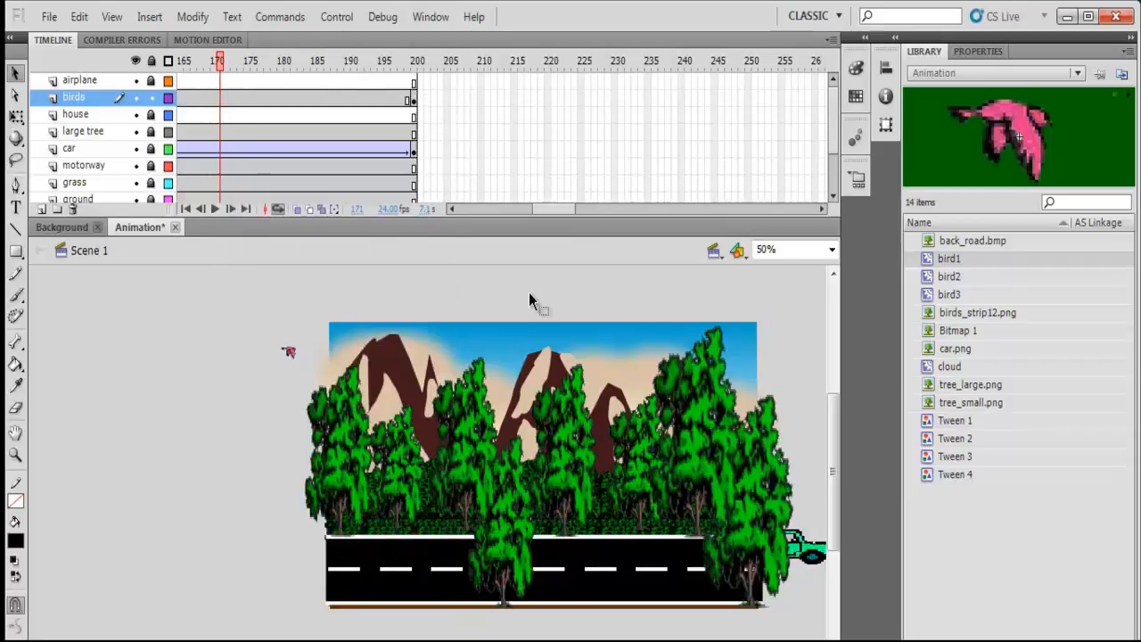
Move the bird in the first keyframe span straight across to beyond the scene's right edge, and create a classic tween on that span.
{"action": "left_click", "coordinate": [289, 352]}
{"action": "left_click_drag", "start_coordinate": [294, 354], "coordinate": [811, 355]}
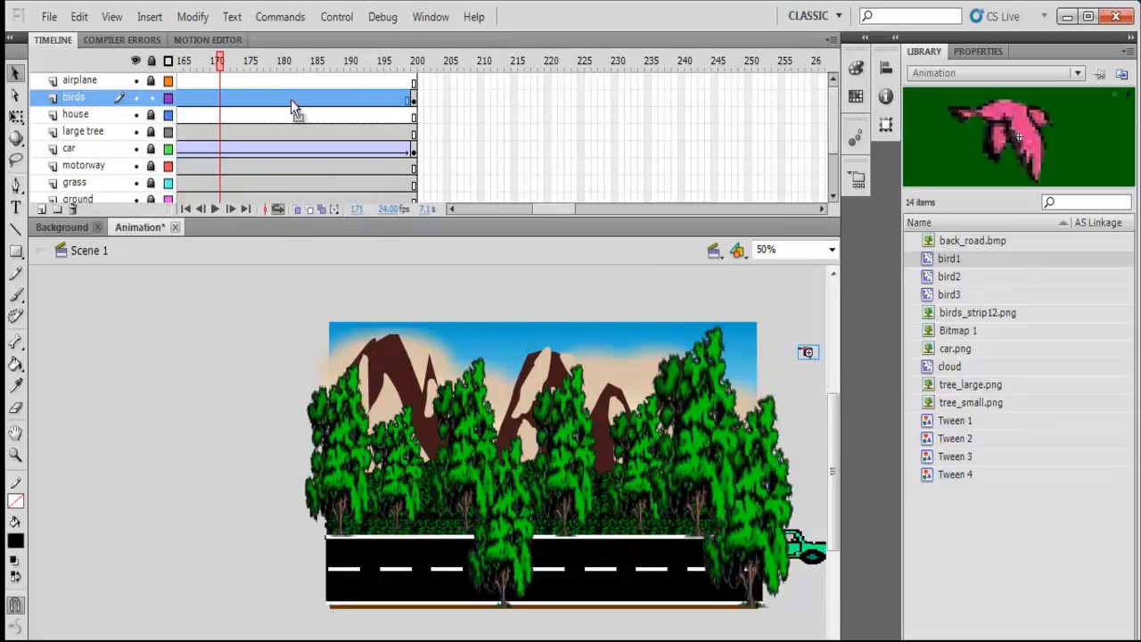
{"action": "right_click", "coordinate": [235, 98]}
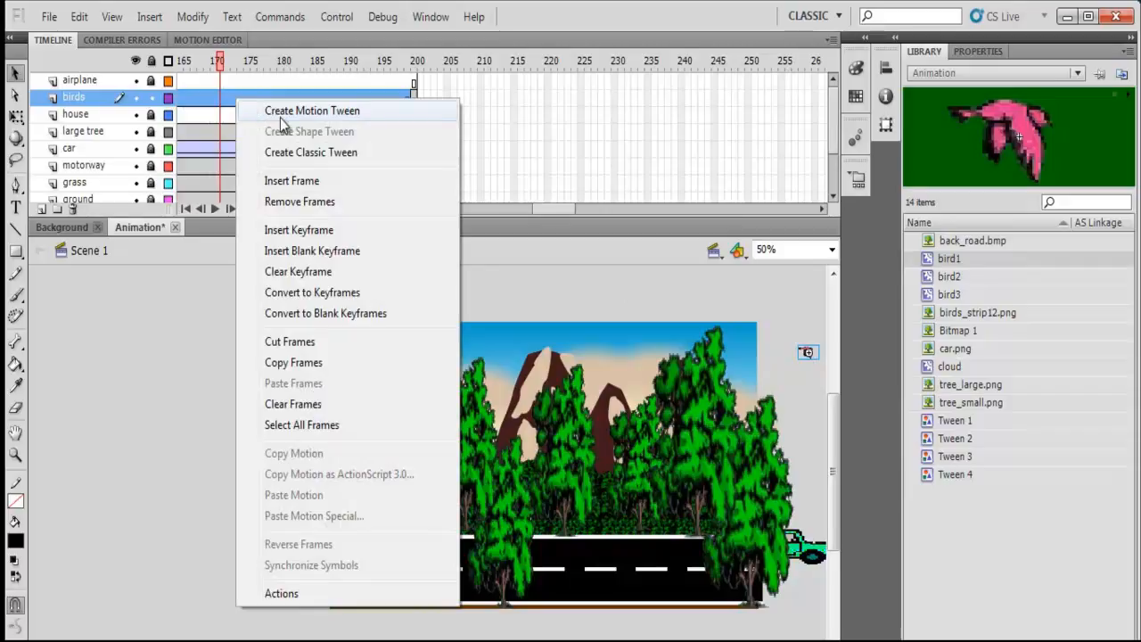
{"action": "left_click", "coordinate": [305, 154]}
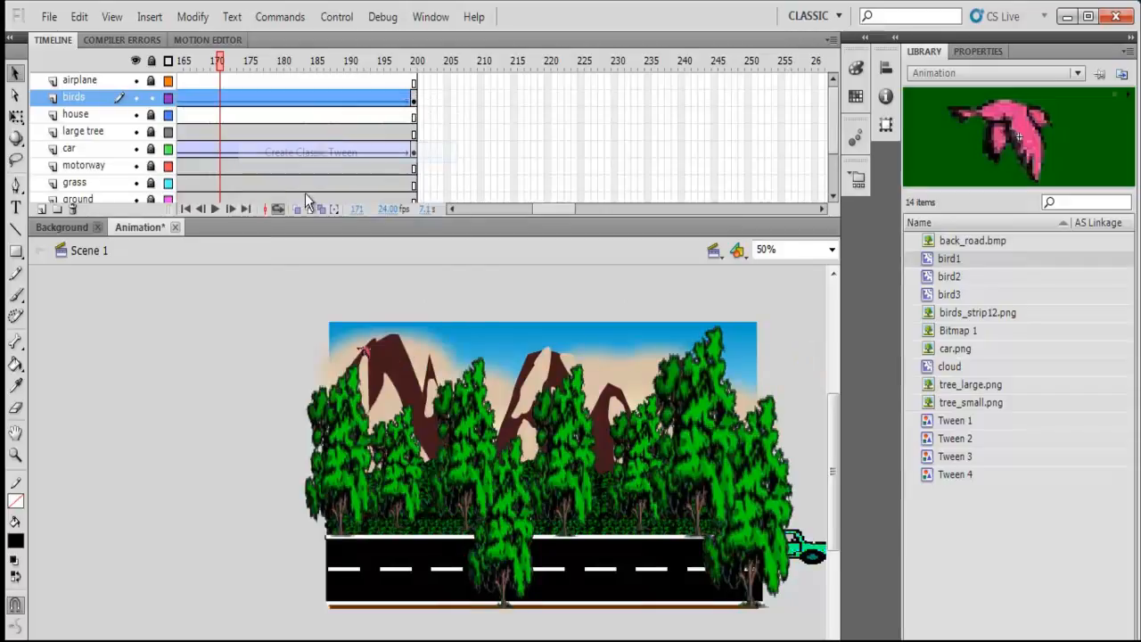
Test the movie to check the flying bird and moving car, and close the preview window.
{"action": "left_click", "coordinate": [346, 20]}
{"action": "left_click", "coordinate": [389, 179]}
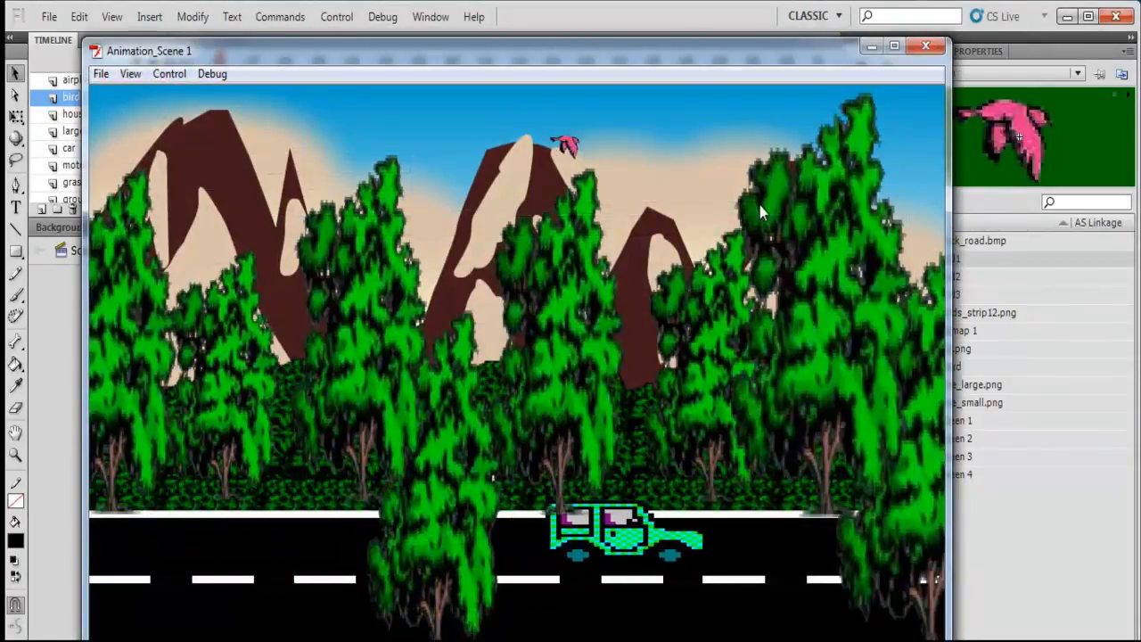
{"action": "left_click", "coordinate": [927, 46]}
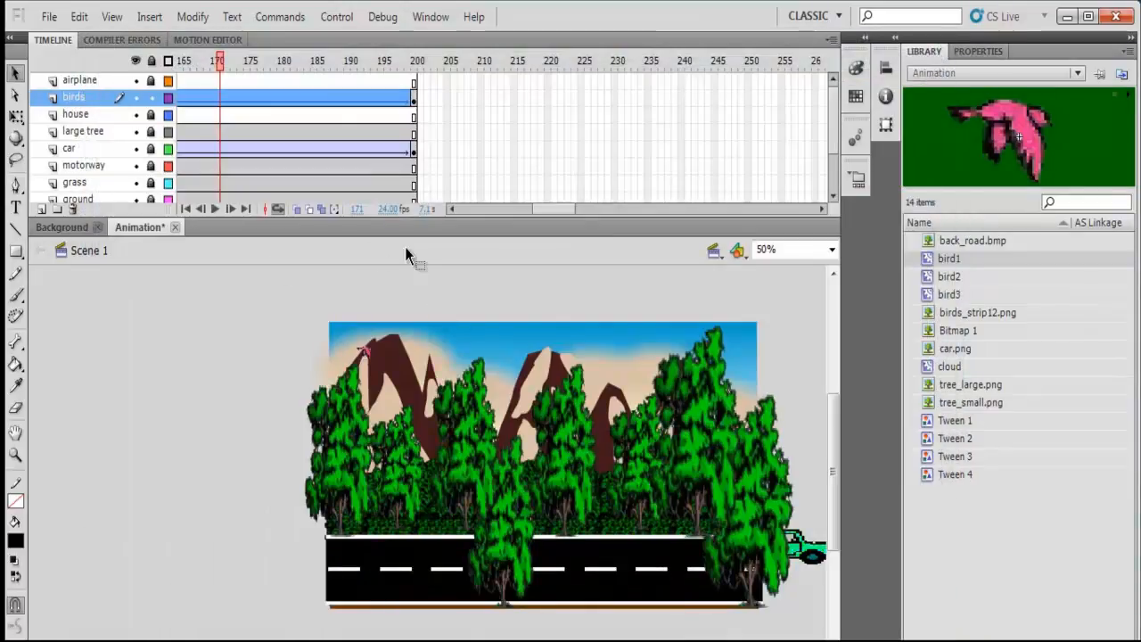
Remove the existing frames from the birds layer and place a fresh bird1 outside the scene's left edge at frame 1.
{"action": "key", "text": "ctrl+Return"}
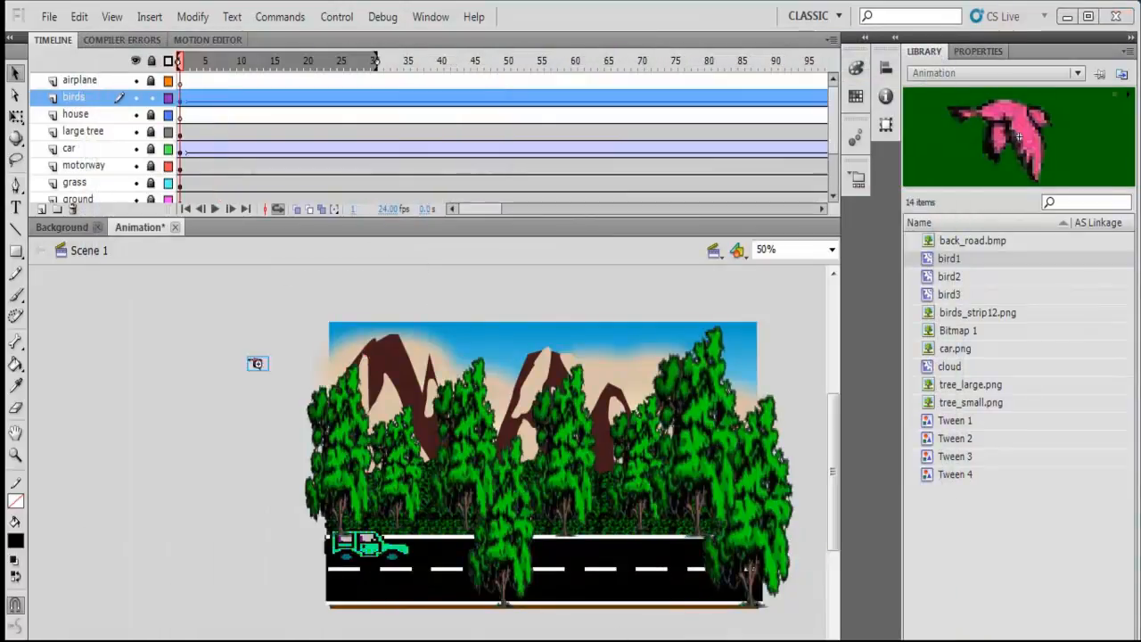
{"action": "right_click", "coordinate": [180, 100]}
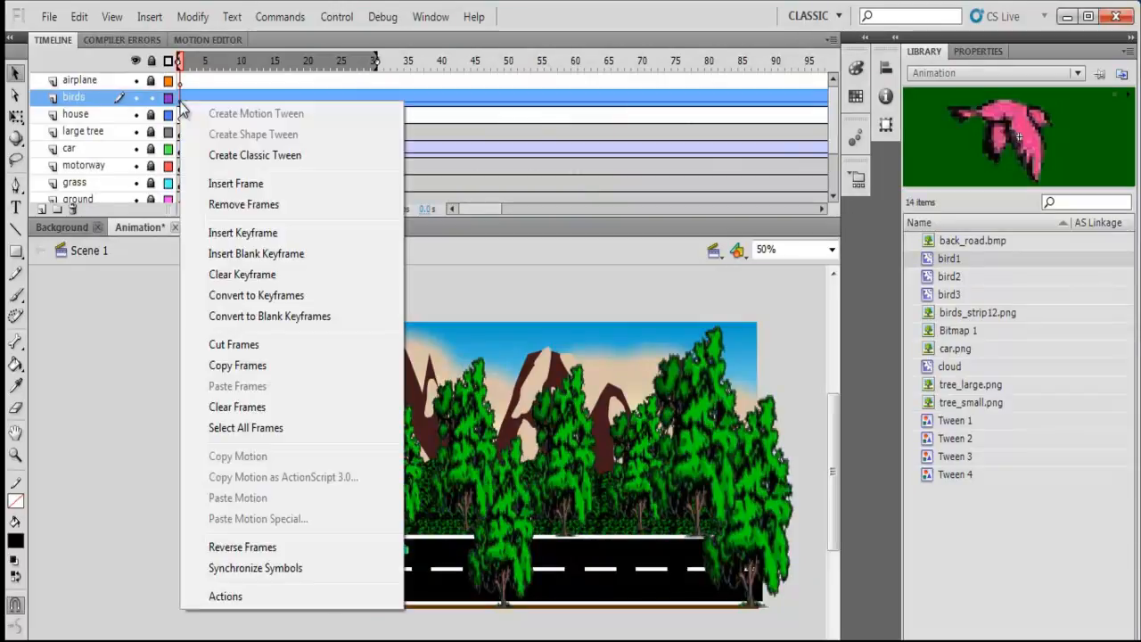
{"action": "left_click", "coordinate": [254, 206]}
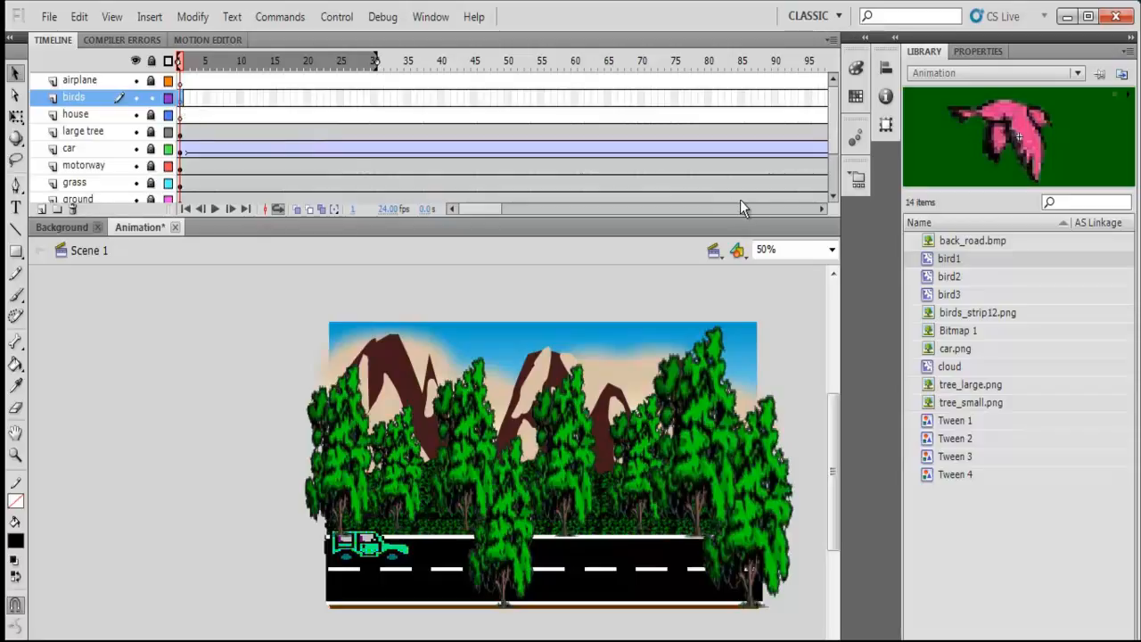
{"action": "left_click_drag", "start_coordinate": [927, 268], "coordinate": [261, 385]}
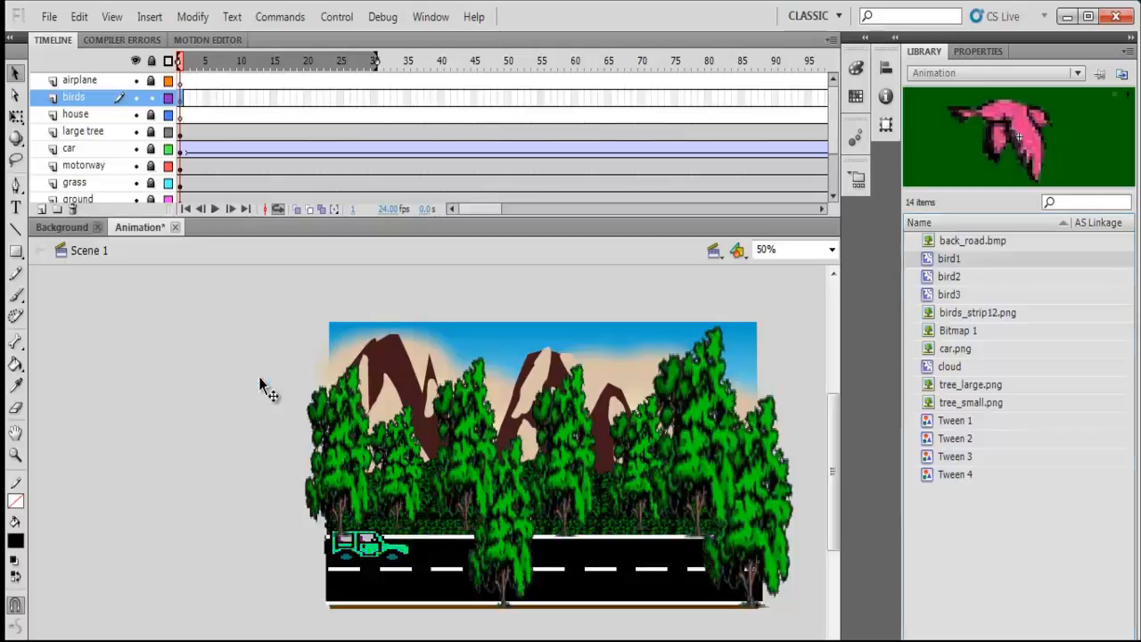
Insert a keyframe at frame 200 of the birds layer.
{"action": "left_click_drag", "start_coordinate": [496, 210], "coordinate": [578, 215]}
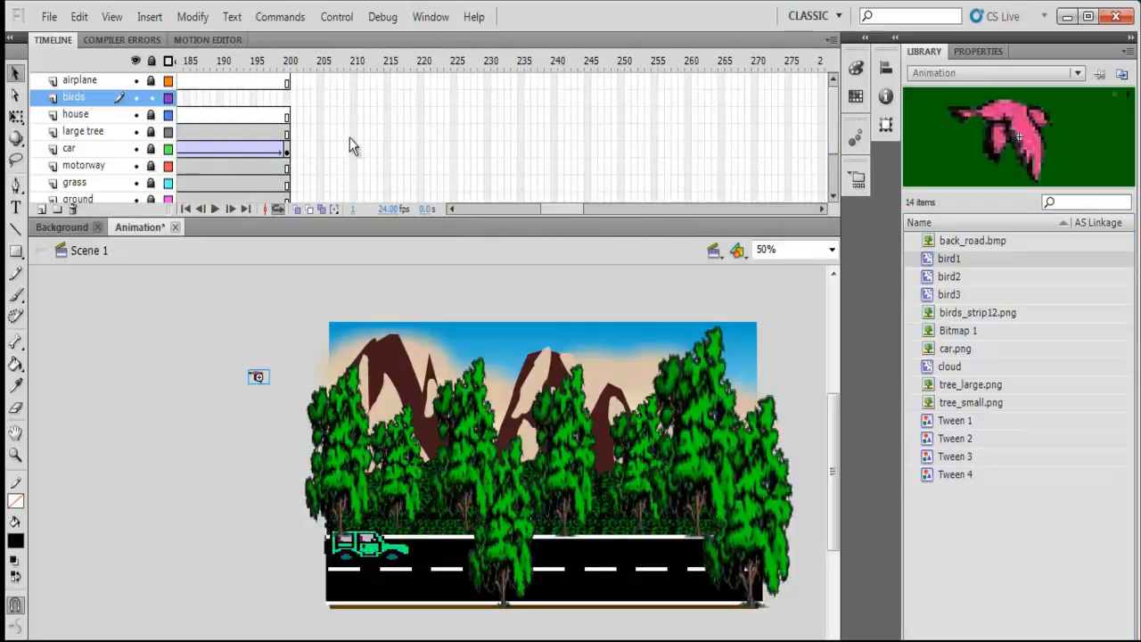
{"action": "left_click", "coordinate": [287, 98]}
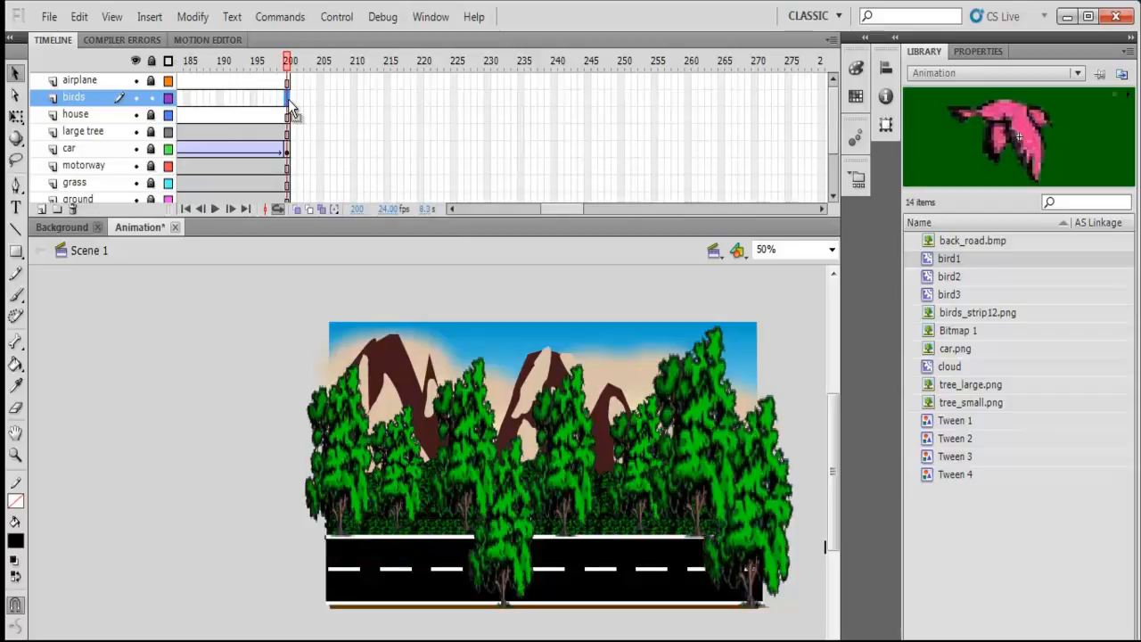
{"action": "key", "text": "F6"}
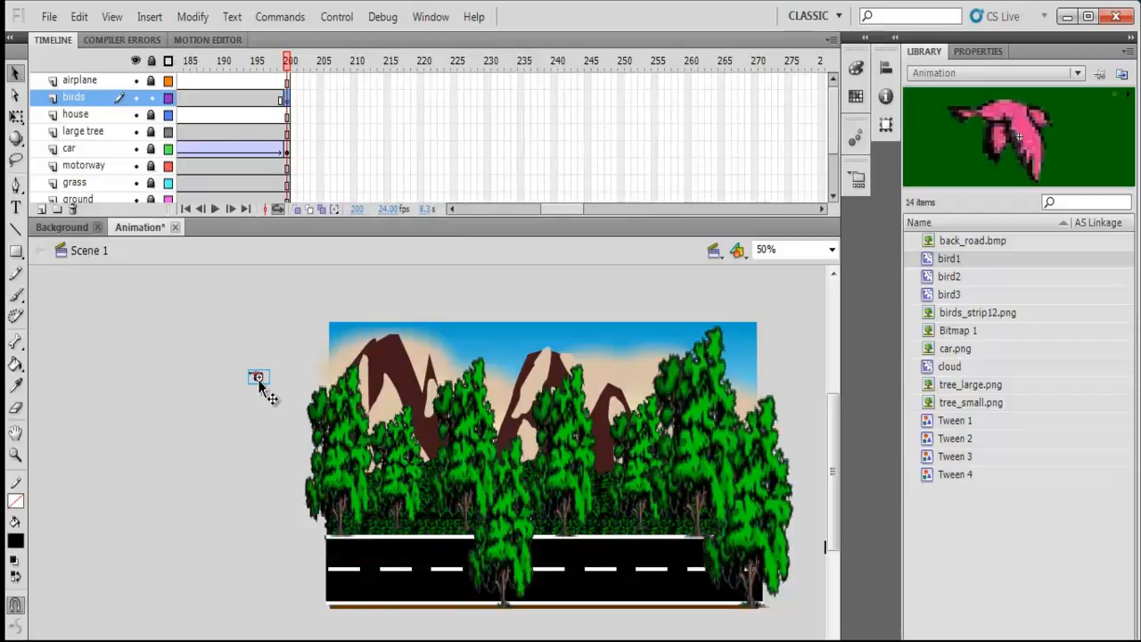
Move the bird at frame 200 across to beyond the scene's right edge and create a classic tween leading up to it.
{"action": "left_click_drag", "start_coordinate": [258, 377], "coordinate": [386, 388]}
{"action": "left_click_drag", "start_coordinate": [606, 397], "coordinate": [821, 373]}
{"action": "right_click", "coordinate": [202, 99]}
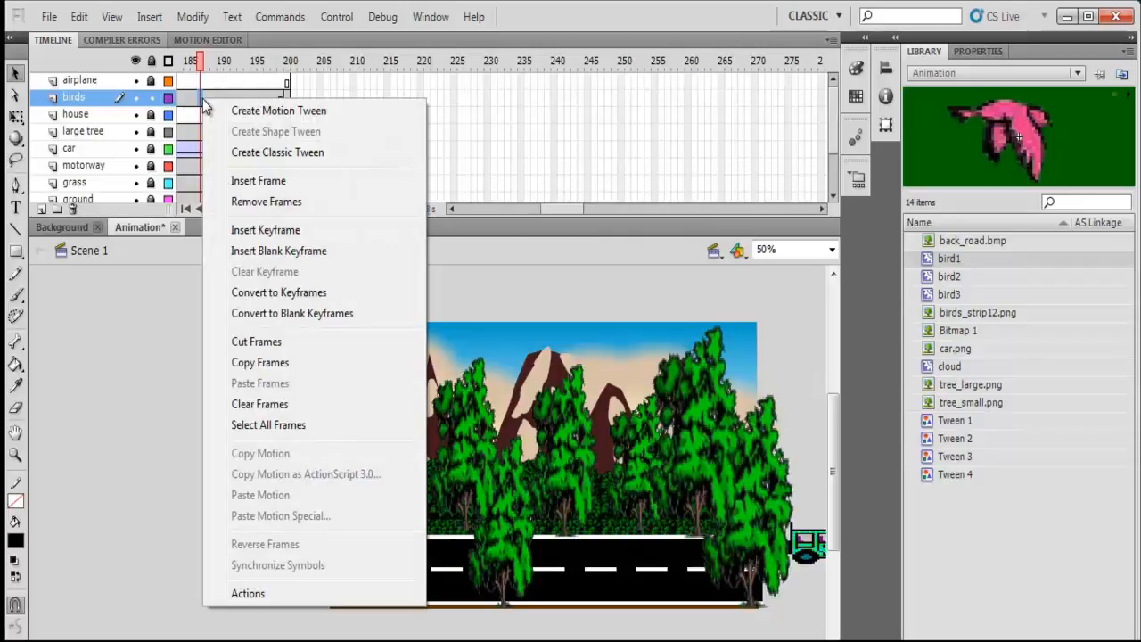
{"action": "left_click", "coordinate": [264, 153]}
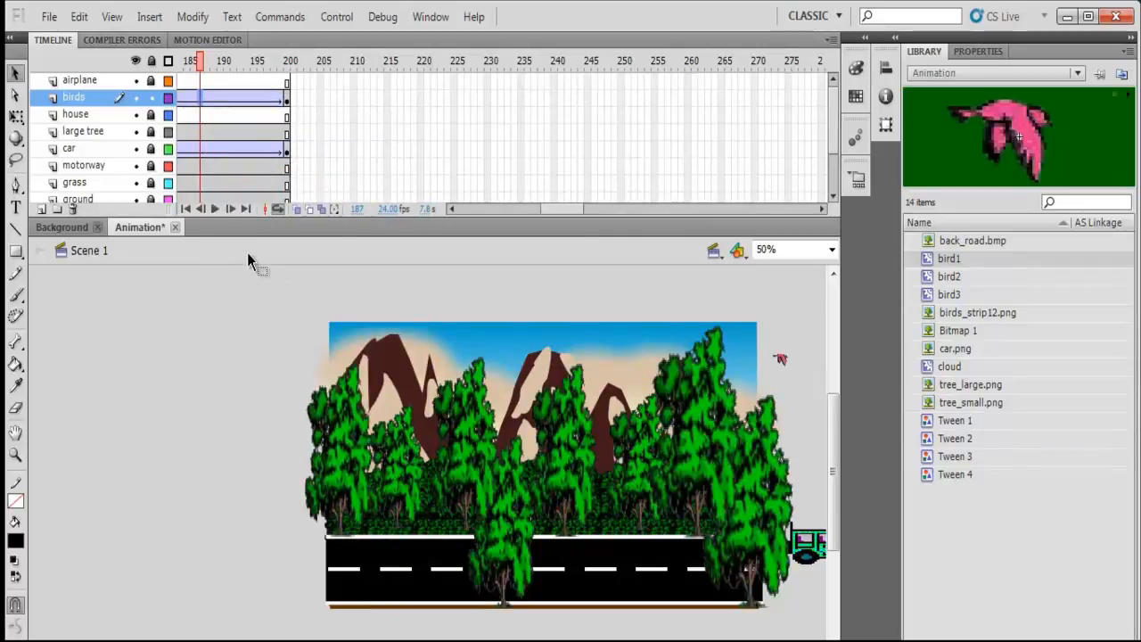
Test the scene to check the bird's flight across the sky, and close the preview window.
{"action": "left_click", "coordinate": [337, 16]}
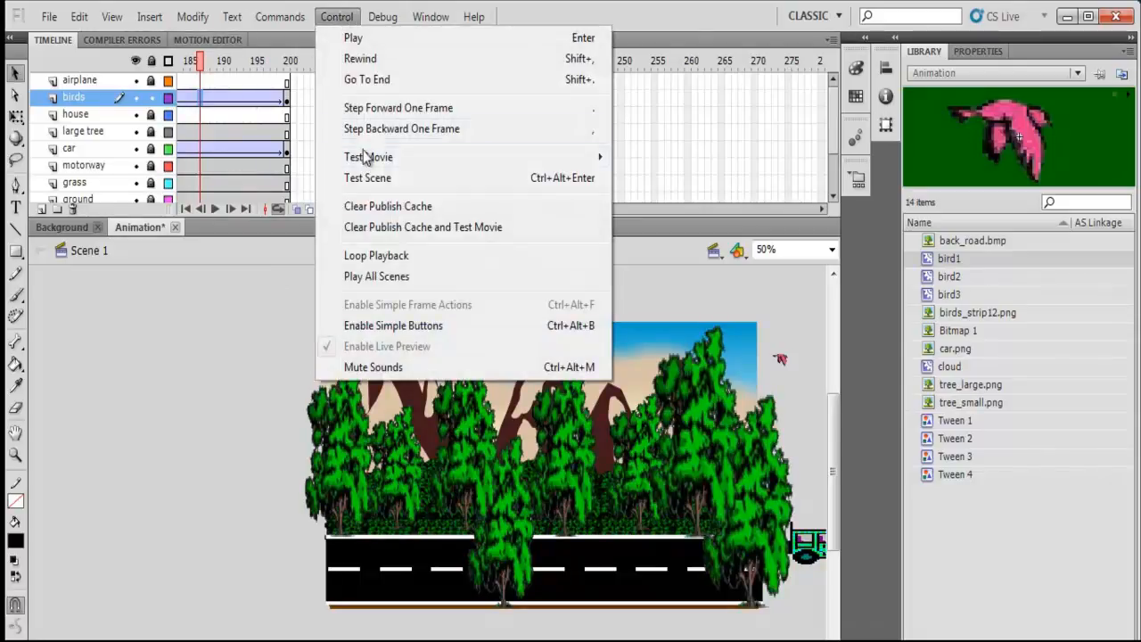
{"action": "left_click", "coordinate": [365, 178]}
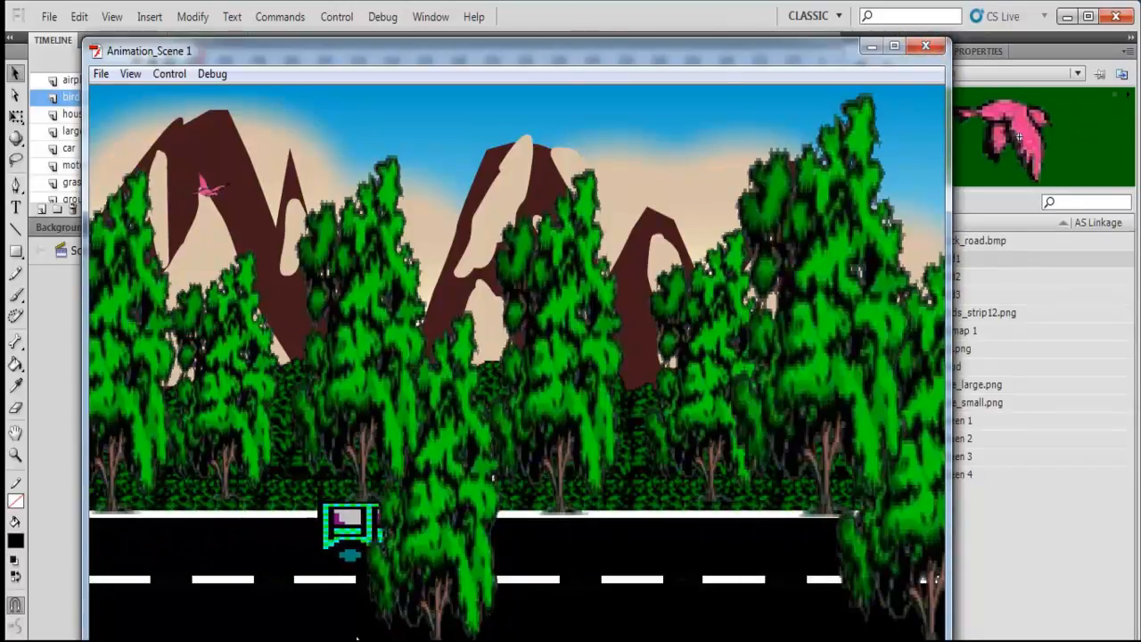
{"action": "left_click", "coordinate": [925, 47]}
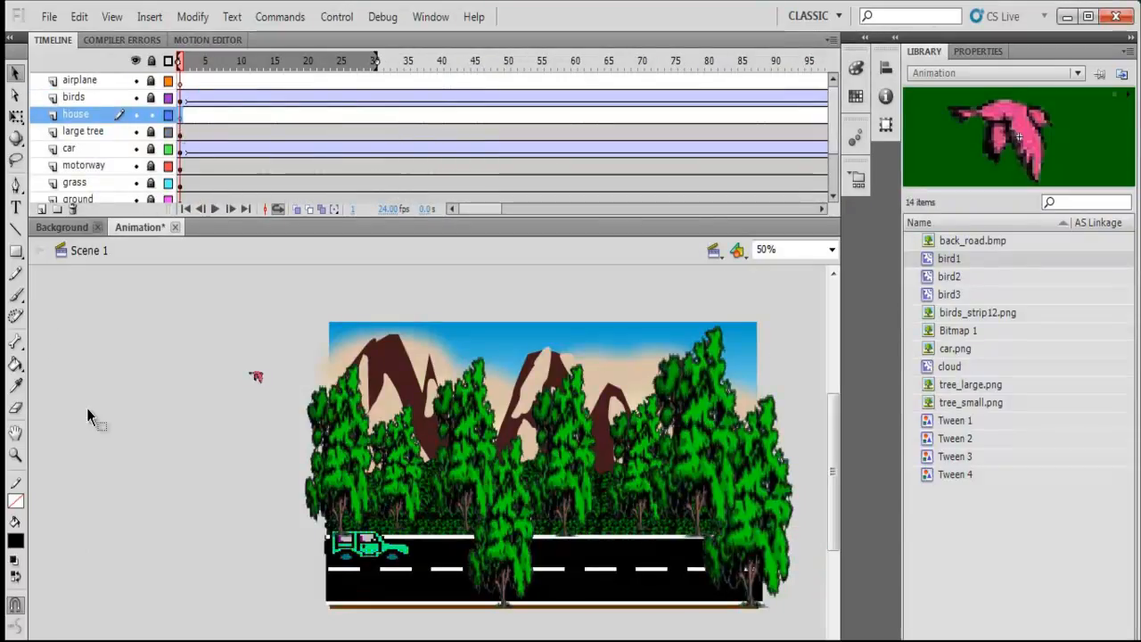
Activate the Deco Tool for the house layer and set its drawing effect to Building Brush.
{"action": "left_click", "coordinate": [16, 316]}
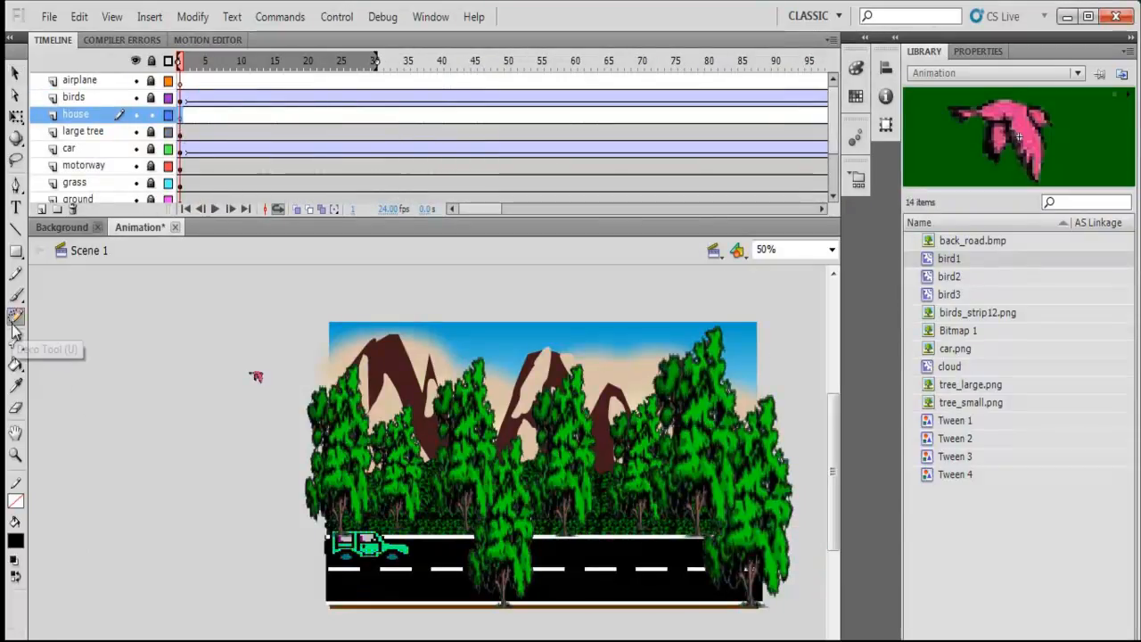
{"action": "left_click", "coordinate": [978, 51]}
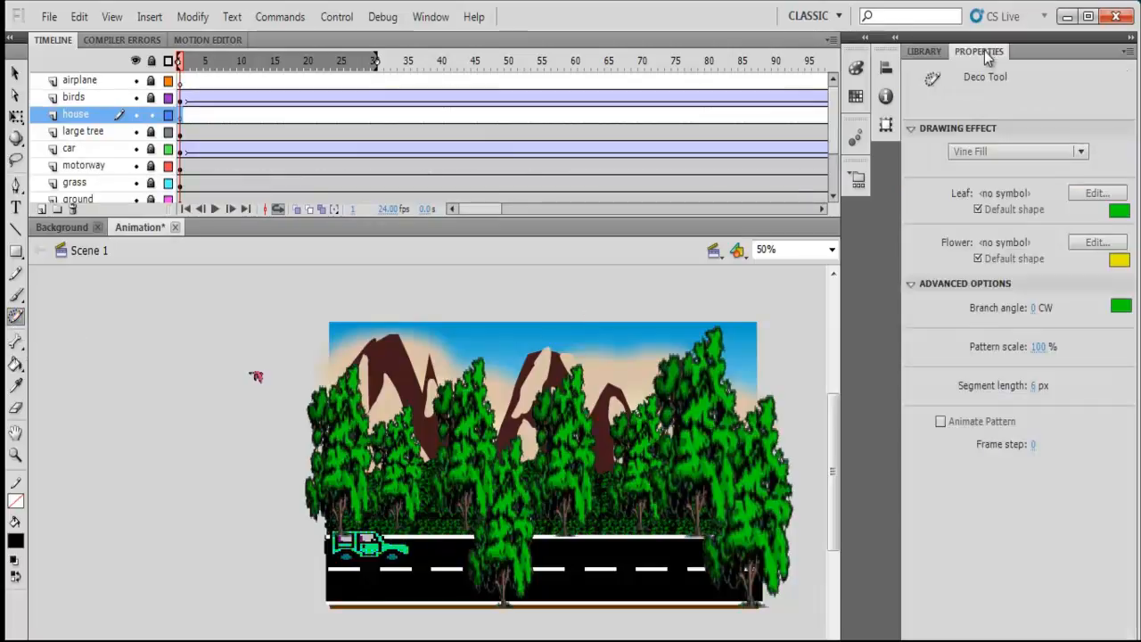
{"action": "left_click", "coordinate": [1079, 151]}
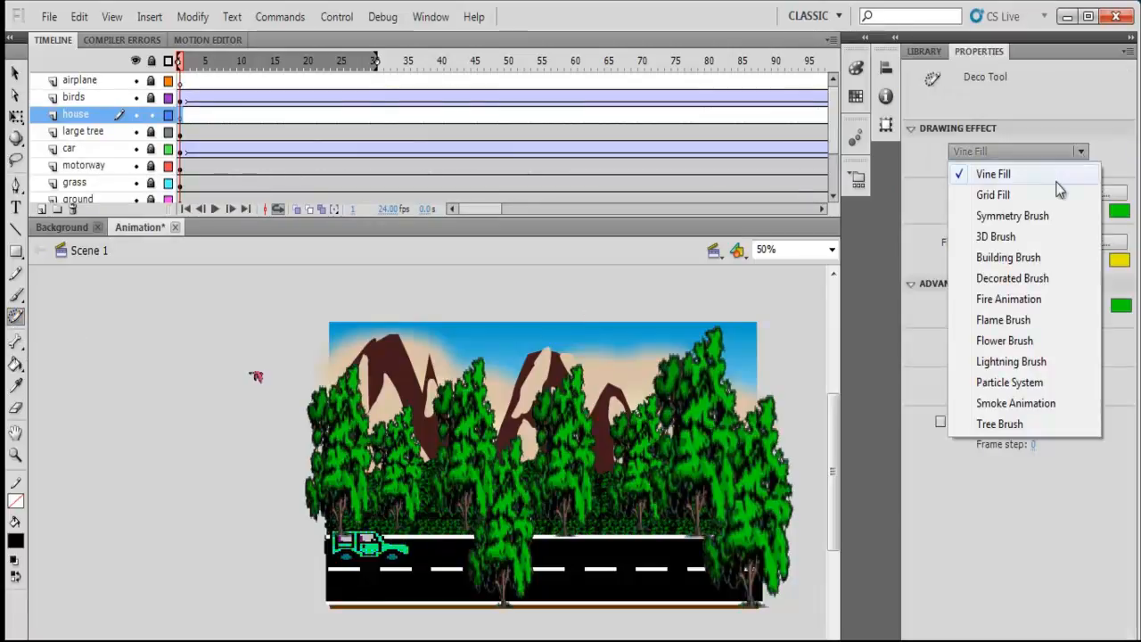
{"action": "left_click", "coordinate": [997, 261]}
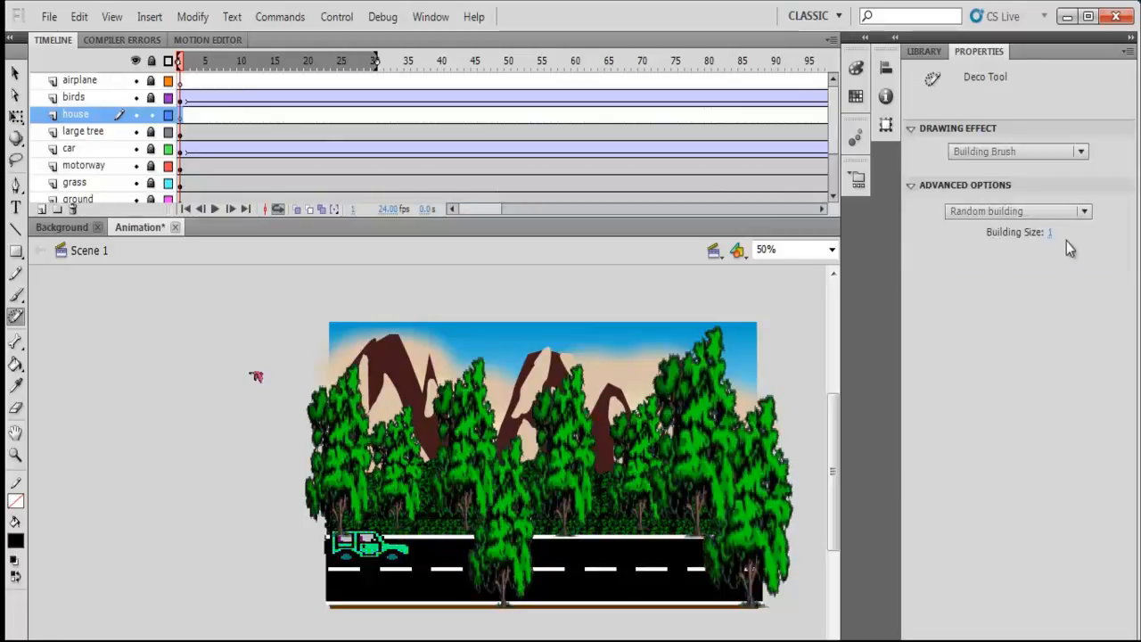
Try drawing Skyscraper 1, Skyscraper 2 and Skyscraper 3 buildings outside the scene's left edge, undoing each one.
{"action": "left_click", "coordinate": [1084, 211]}
{"action": "left_click", "coordinate": [1032, 259]}
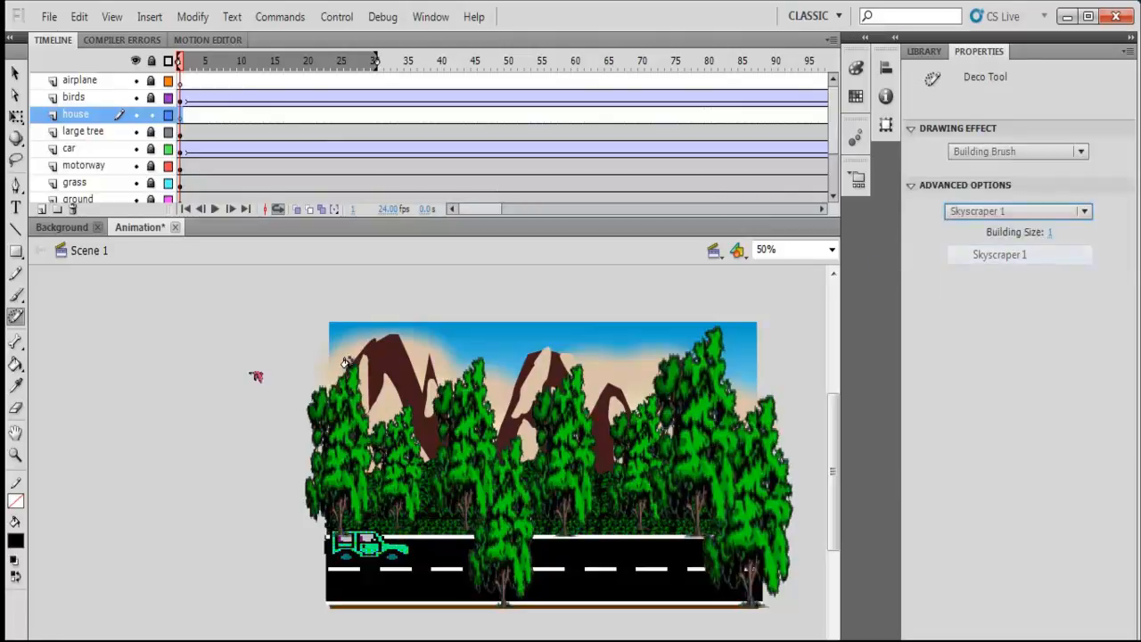
{"action": "left_click", "coordinate": [227, 502]}
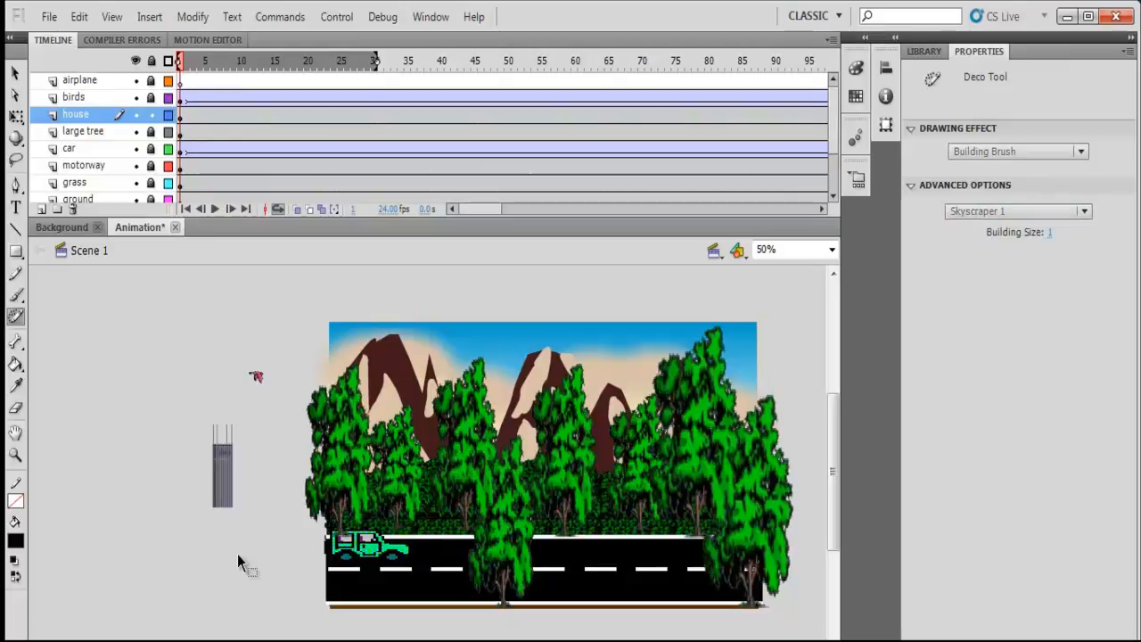
{"action": "key", "text": "ctrl+z"}
{"action": "left_click", "coordinate": [1084, 211]}
{"action": "left_click", "coordinate": [1022, 273]}
{"action": "left_click_drag", "start_coordinate": [236, 484], "coordinate": [235, 436]}
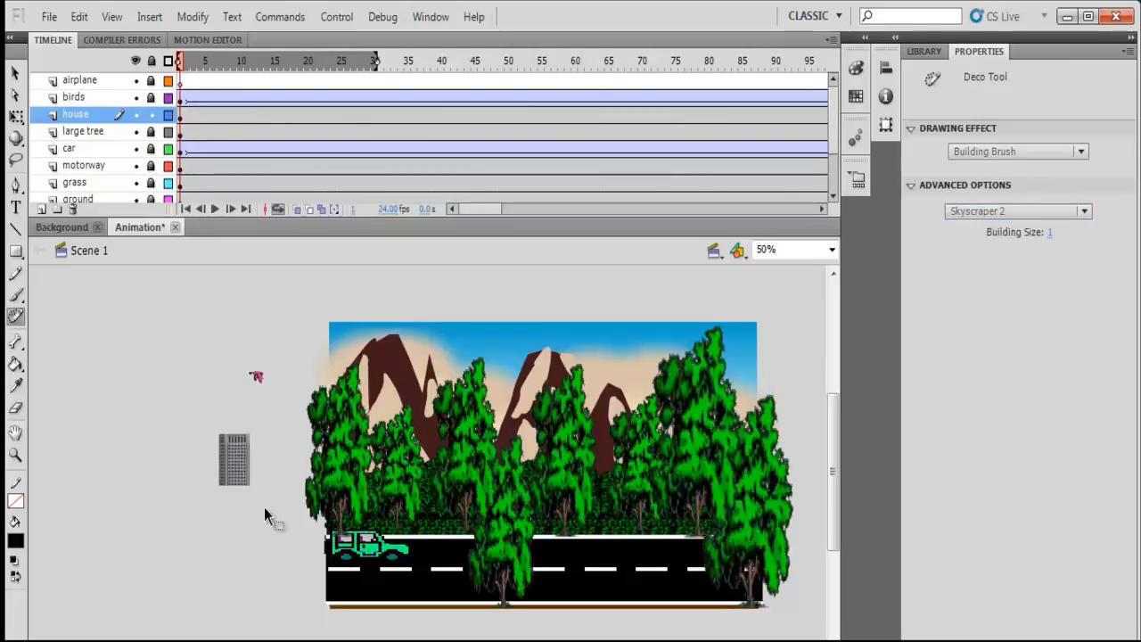
{"action": "key", "text": "ctrl+z"}
{"action": "left_click", "coordinate": [1084, 214]}
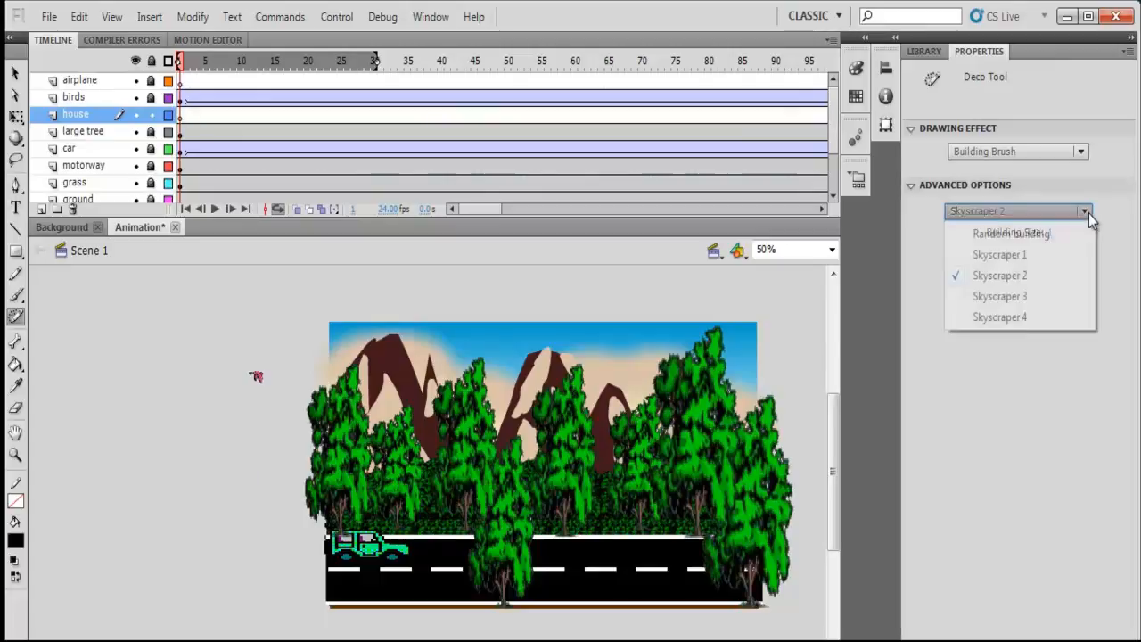
{"action": "left_click", "coordinate": [1007, 295]}
{"action": "left_click_drag", "start_coordinate": [236, 512], "coordinate": [236, 440]}
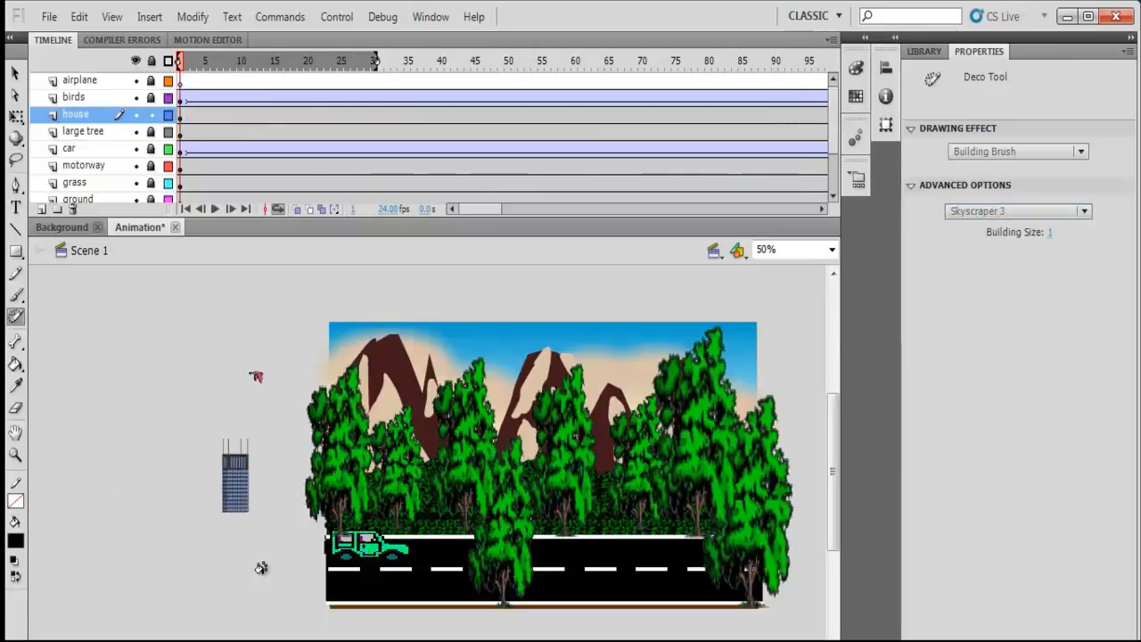
{"action": "key", "text": "ctrl+z"}
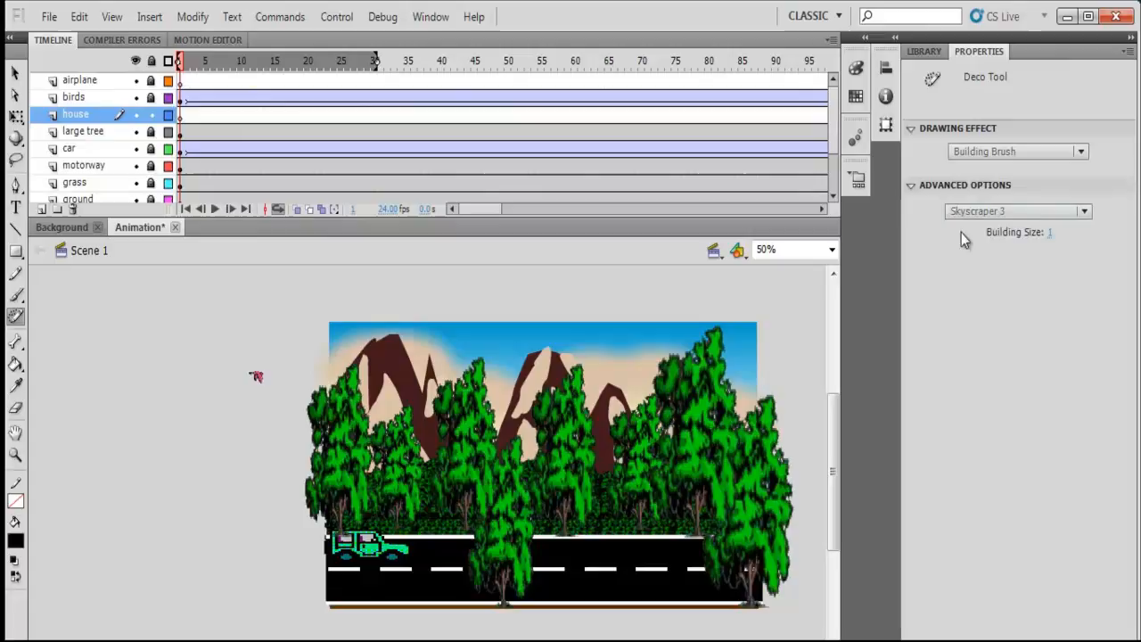
Set the building type to Skyscraper 4, draw a trial building outside the scene's left edge, and undo it.
{"action": "left_click", "coordinate": [1086, 210]}
{"action": "left_click", "coordinate": [1007, 321]}
{"action": "left_click_drag", "start_coordinate": [197, 519], "coordinate": [196, 452]}
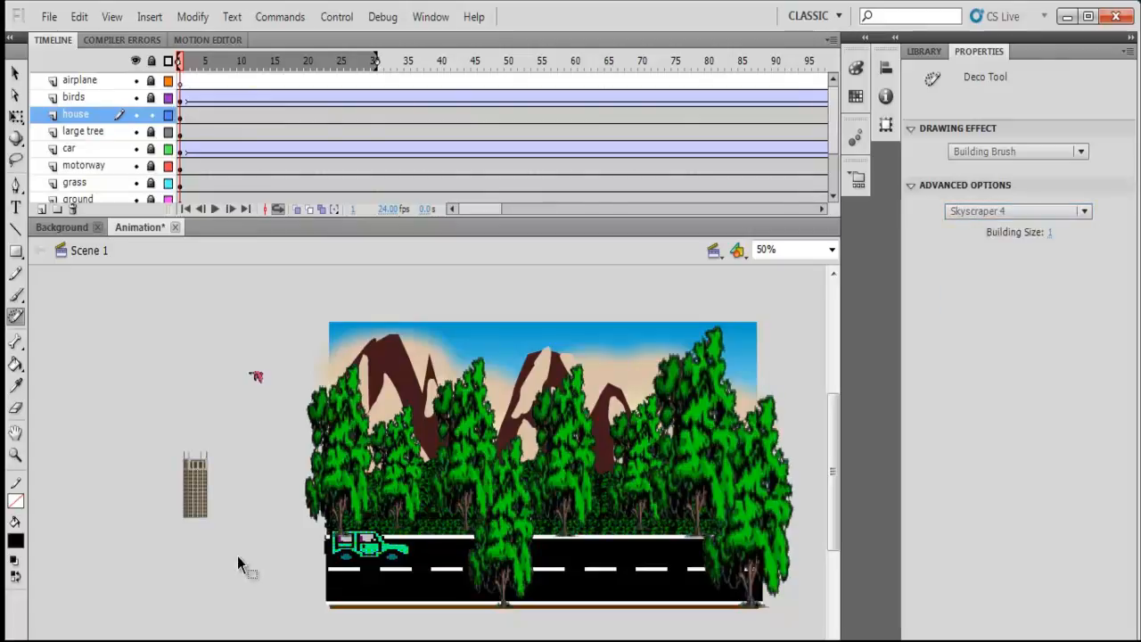
{"action": "key", "text": "ctrl+z"}
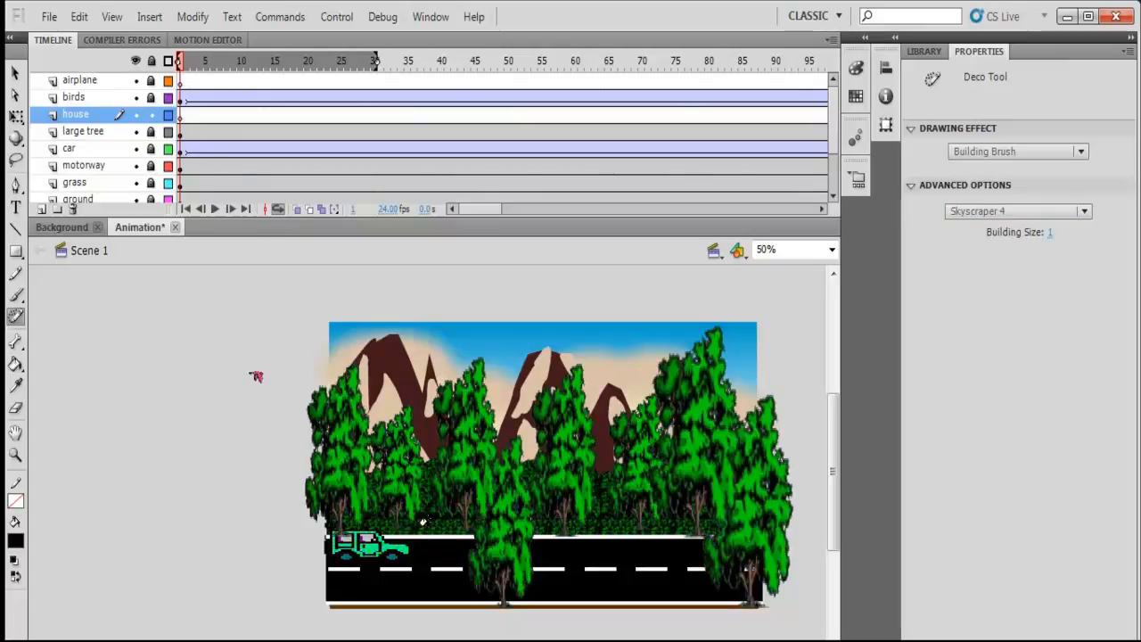
Try a Skyscraper 4 building beside the motorway near the car, turn off onion skinning, and undo the building.
{"action": "left_click_drag", "start_coordinate": [419, 532], "coordinate": [421, 437]}
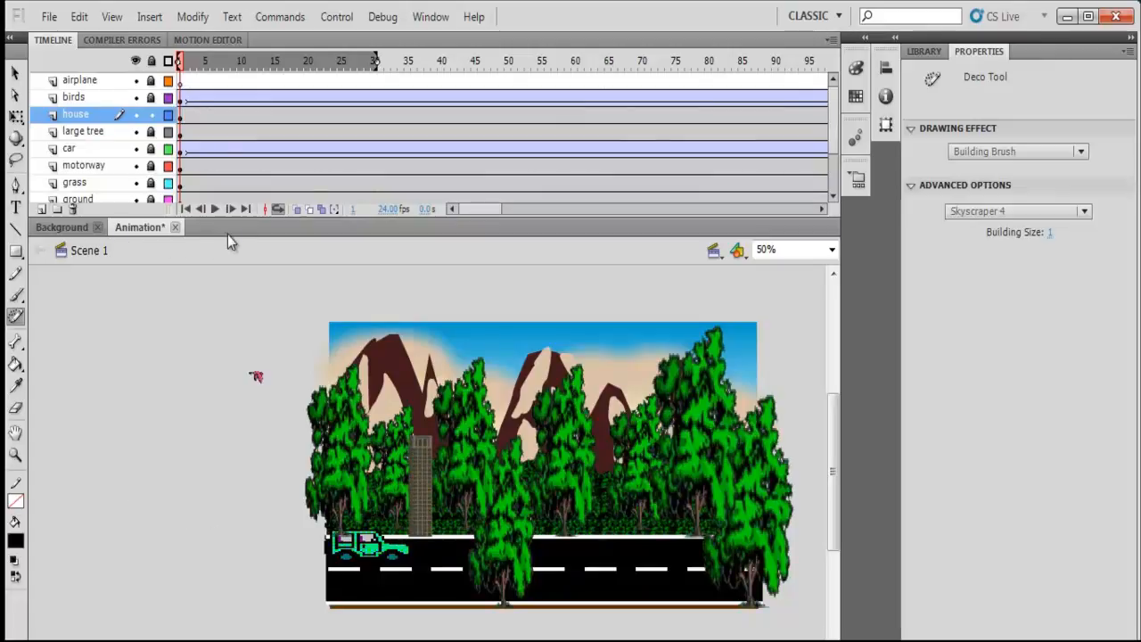
{"action": "left_click", "coordinate": [278, 210]}
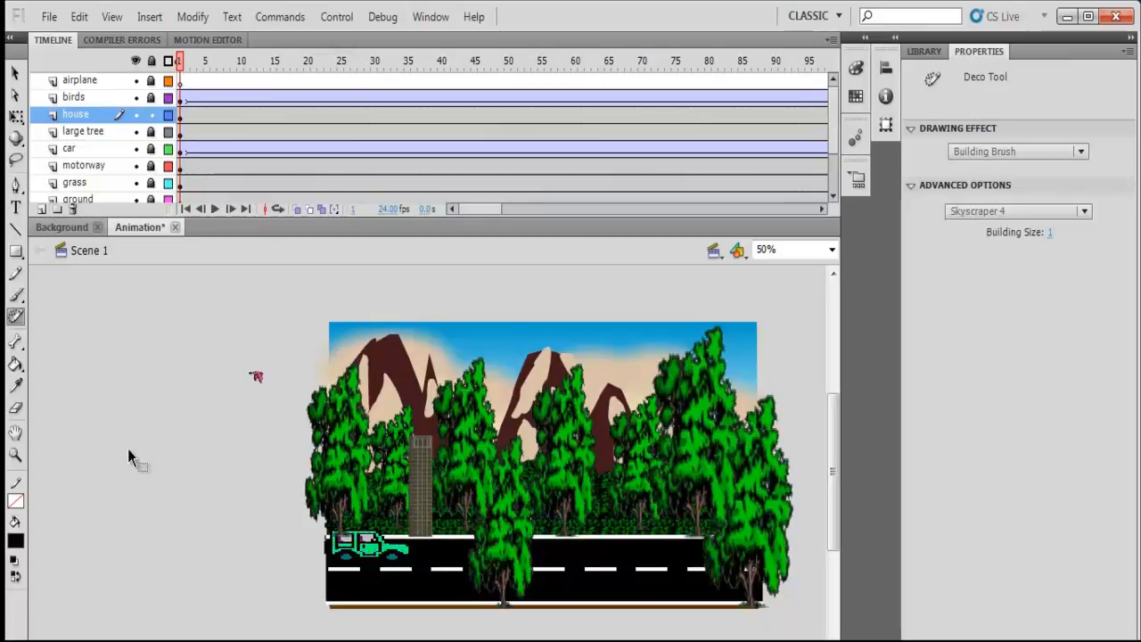
{"action": "key", "text": "ctrl+z"}
Draw a Skyscraper 4 building about 53 by 403 px outside the scene's left edge and stretch the whole building wider with Free Transform.
{"action": "mouse_move", "coordinate": [232, 553]}
{"action": "left_mouse_down"}
{"action": "mouse_move", "coordinate": [196, 369]}
{"action": "mouse_move", "coordinate": [193, 405]}
{"action": "left_mouse_up"}
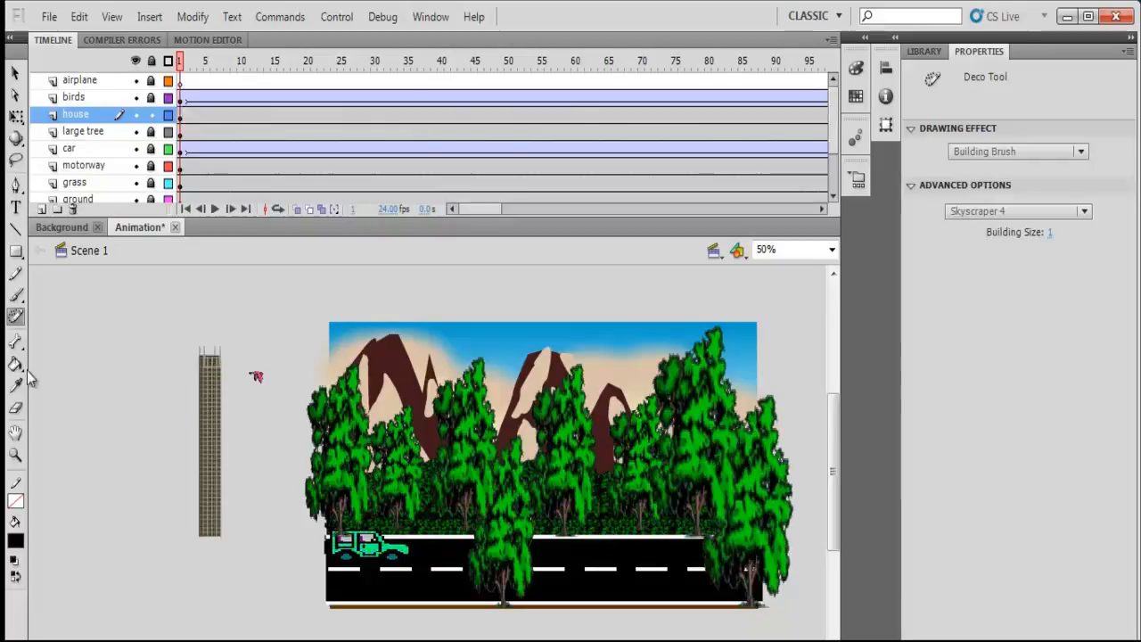
{"action": "left_click", "coordinate": [16, 117]}
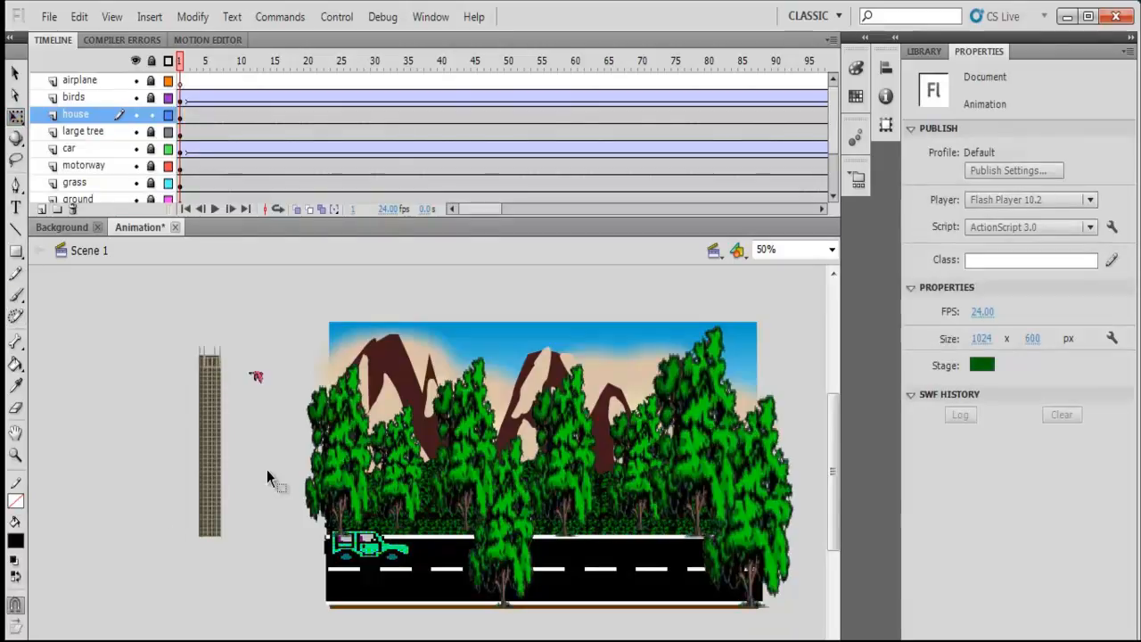
{"action": "left_click", "coordinate": [213, 436]}
{"action": "left_click", "coordinate": [15, 73]}
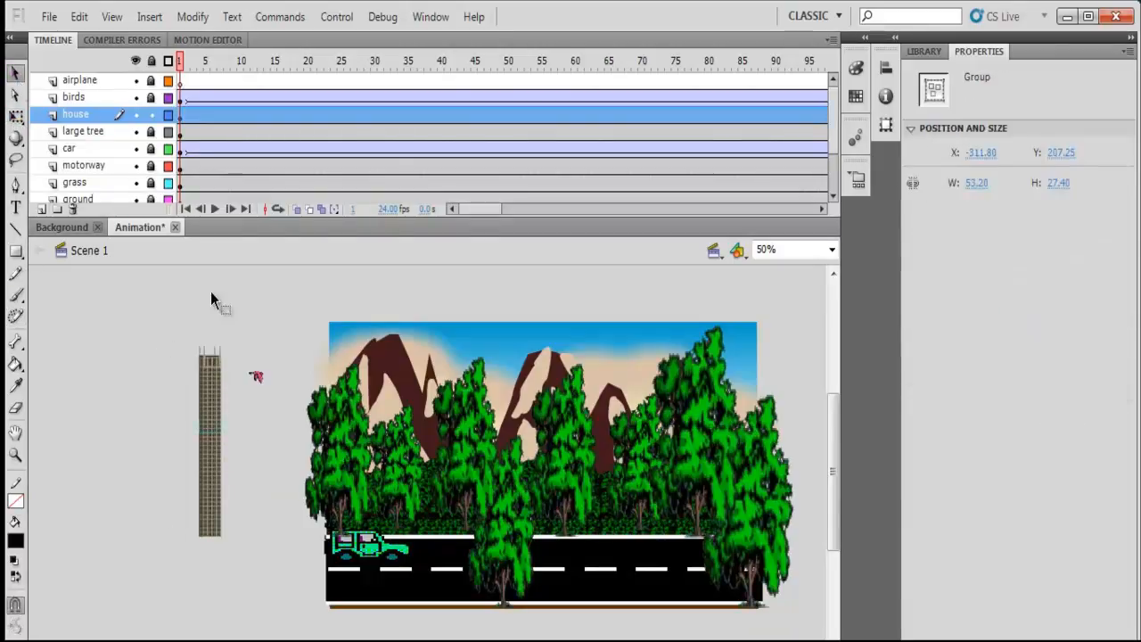
{"action": "left_click_drag", "start_coordinate": [164, 306], "coordinate": [239, 571]}
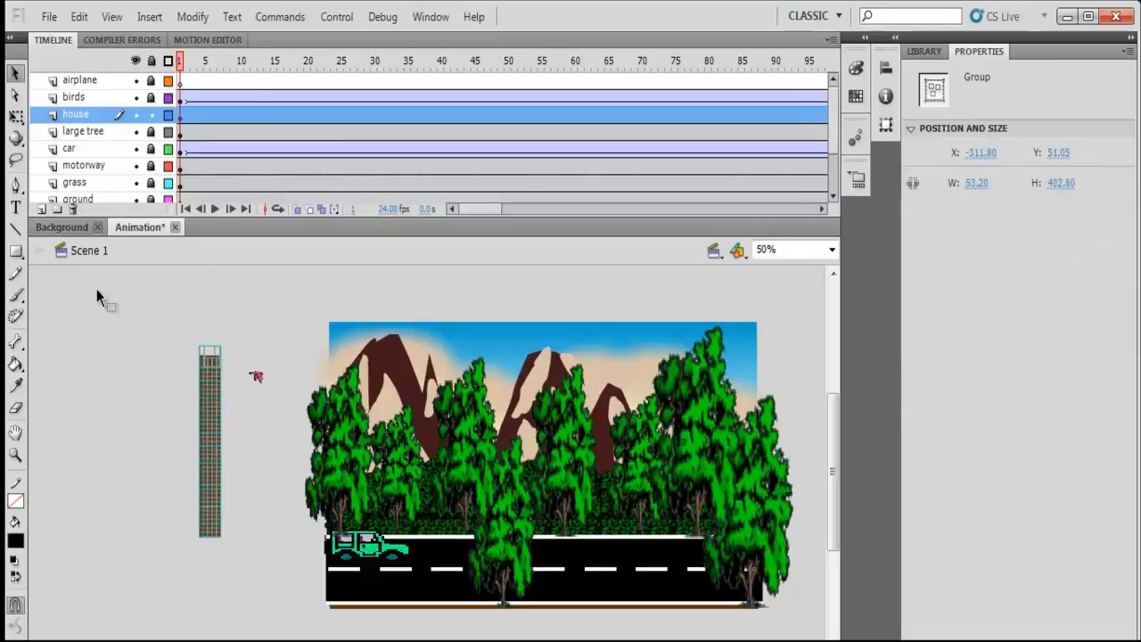
{"action": "left_click", "coordinate": [17, 117]}
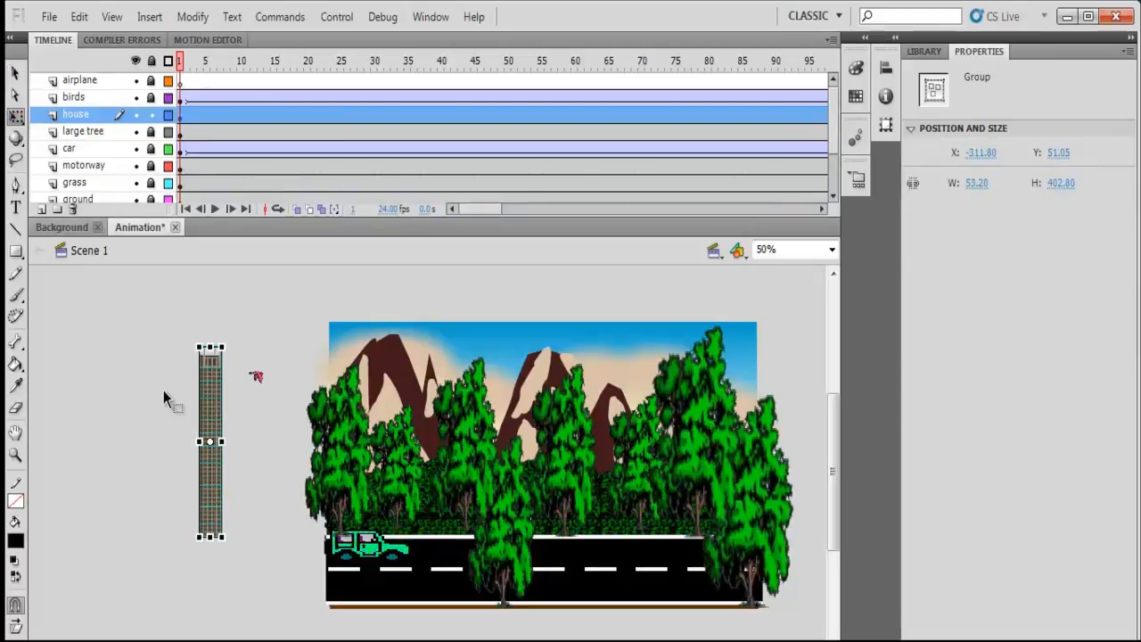
{"action": "left_click_drag", "start_coordinate": [198, 442], "coordinate": [129, 441]}
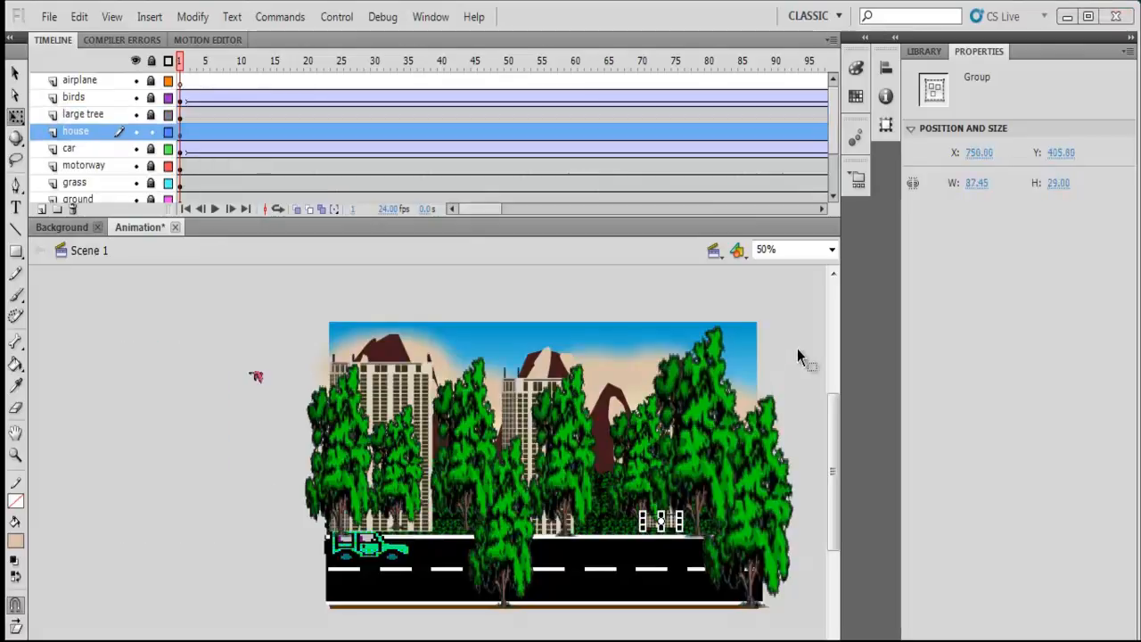
Select all parts of the rightmost building behind the trees and stretch it leftward to a width of 178.40 px.
{"action": "left_click", "coordinate": [797, 348]}
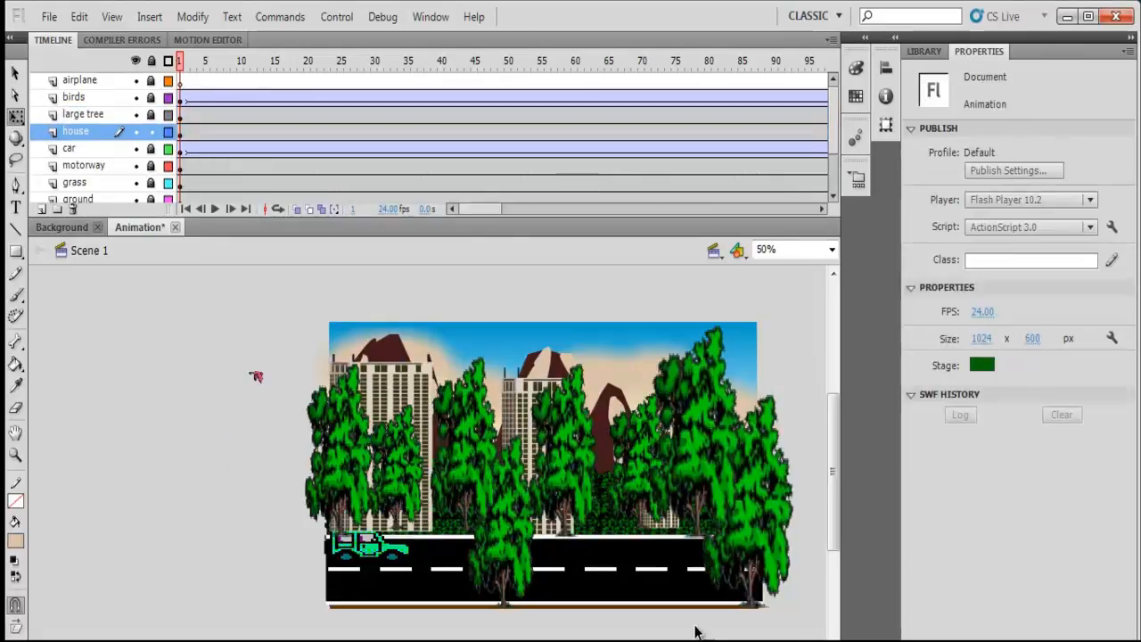
{"action": "left_click_drag", "start_coordinate": [617, 382], "coordinate": [751, 588]}
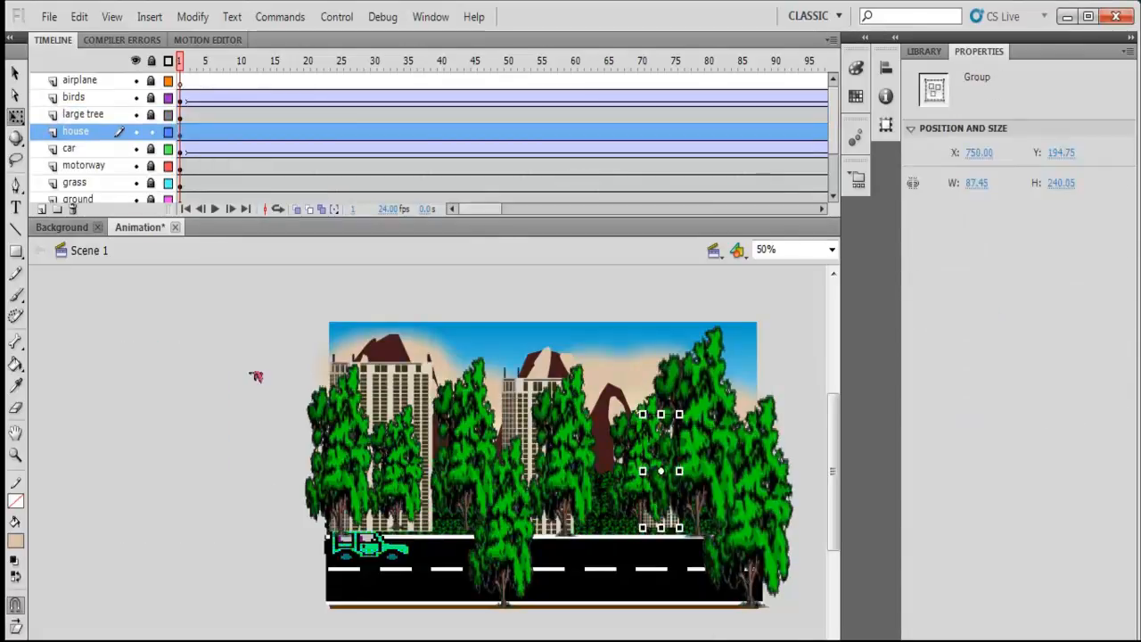
{"action": "left_click_drag", "start_coordinate": [642, 470], "coordinate": [605, 471]}
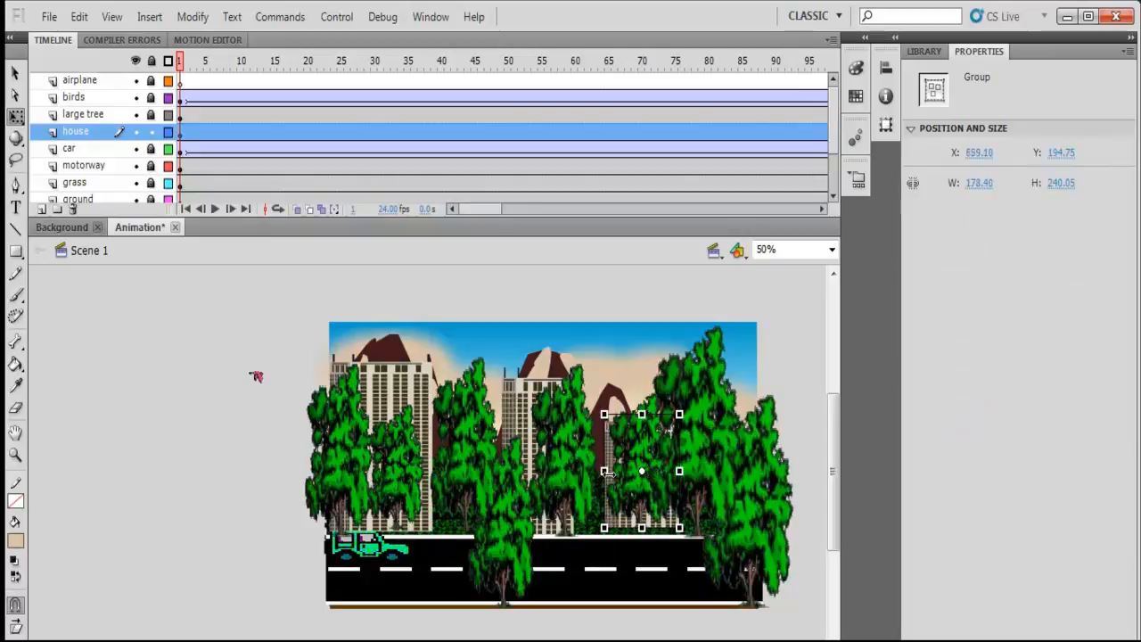
Stretch the right-hand building upward to a height of 288.70 px and the middle building to a height of 388.50 px.
{"action": "left_click_drag", "start_coordinate": [650, 409], "coordinate": [650, 386]}
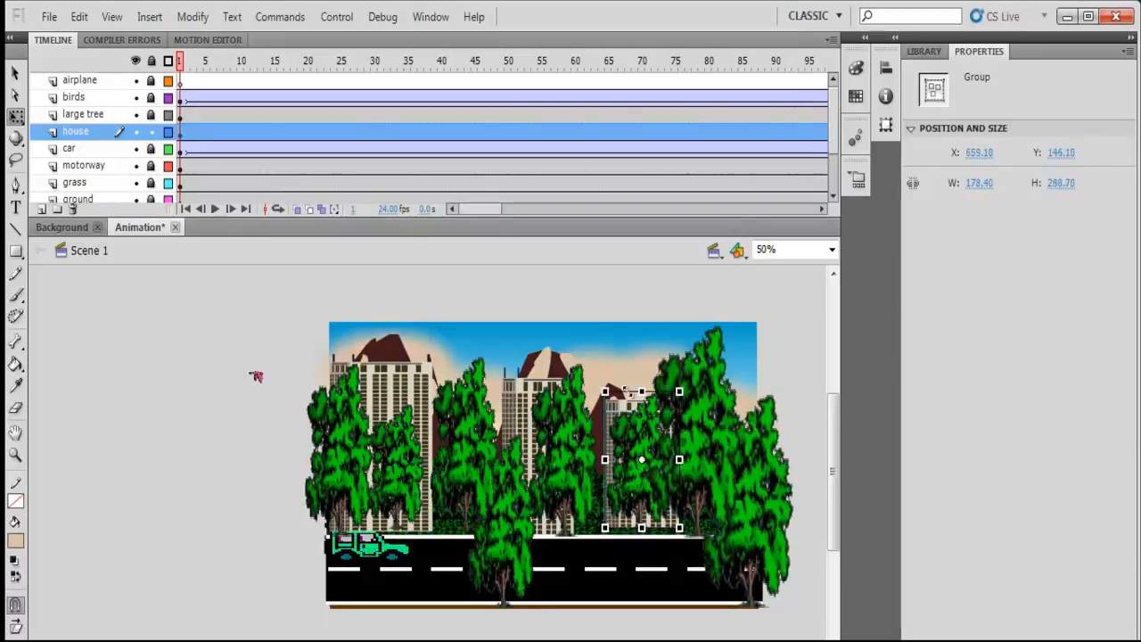
{"action": "left_click_drag", "start_coordinate": [467, 344], "coordinate": [599, 563]}
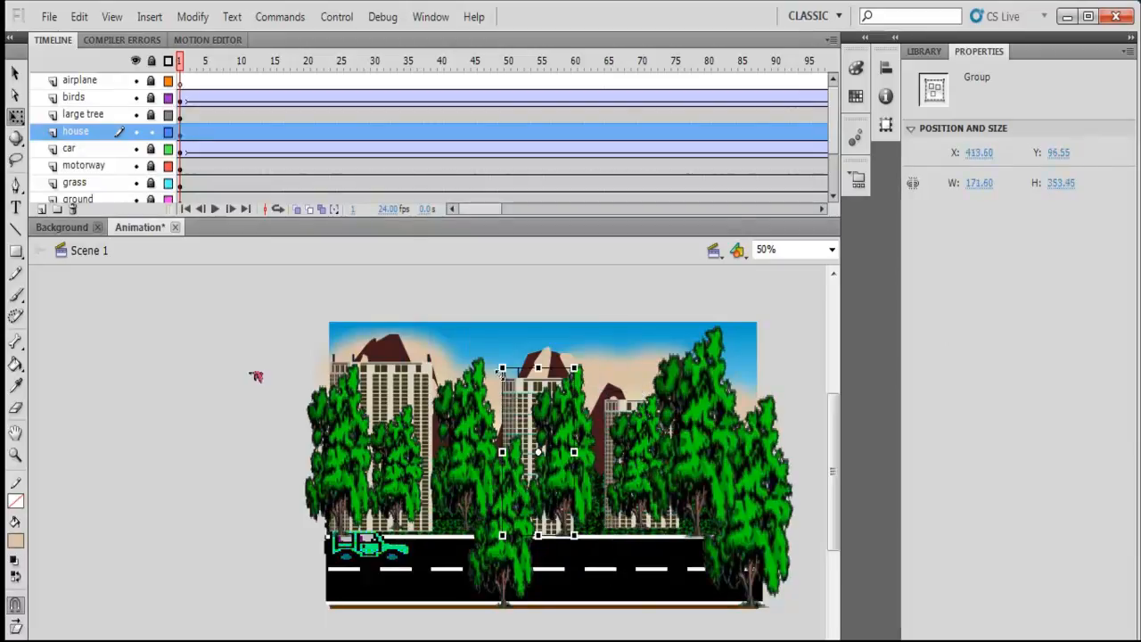
{"action": "left_click_drag", "start_coordinate": [538, 369], "coordinate": [539, 353]}
Narrow the leftmost building to a width of 220.60 px and shorten the middle building to a height of 358.75 px.
{"action": "left_click_drag", "start_coordinate": [351, 342], "coordinate": [441, 541]}
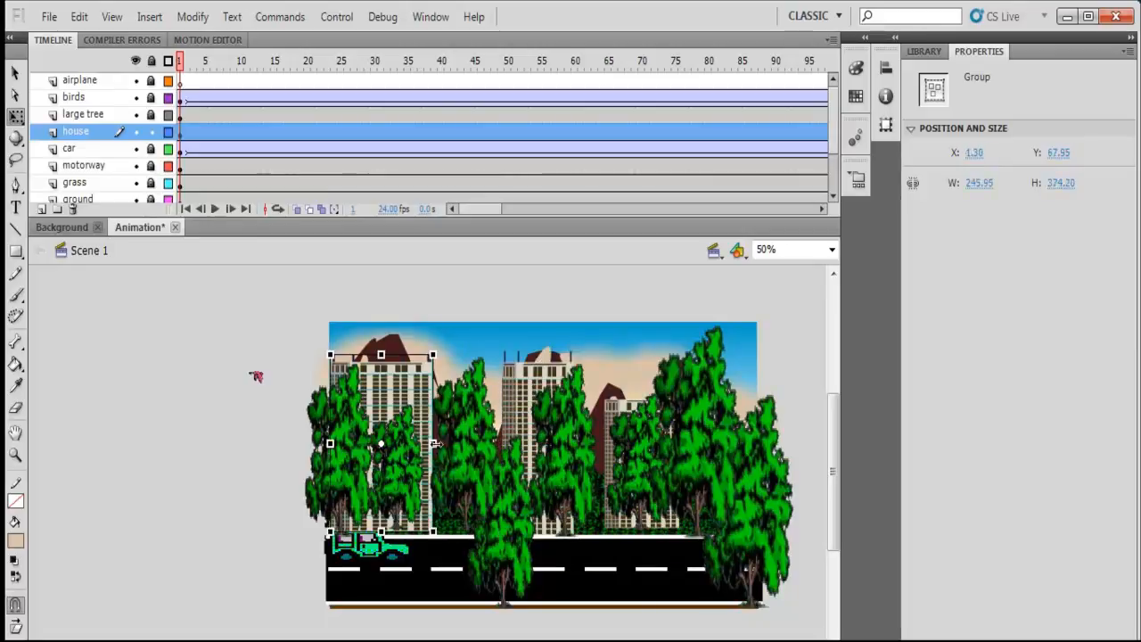
{"action": "left_click_drag", "start_coordinate": [434, 443], "coordinate": [424, 443]}
{"action": "left_click_drag", "start_coordinate": [485, 333], "coordinate": [589, 565]}
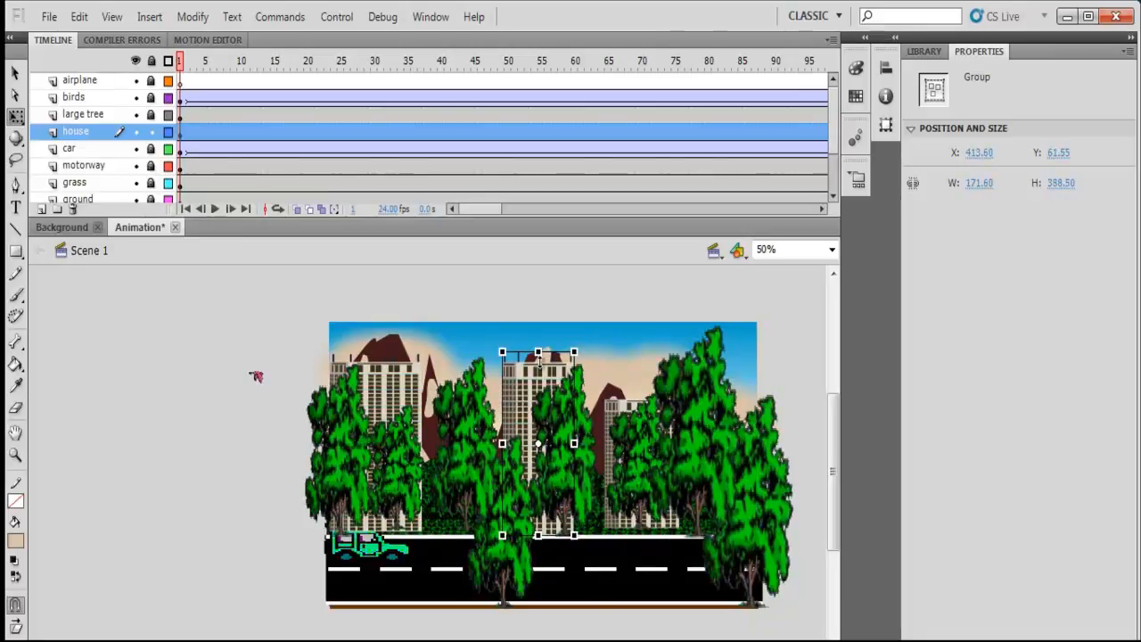
{"action": "left_click_drag", "start_coordinate": [538, 353], "coordinate": [539, 367]}
{"action": "left_click_drag", "start_coordinate": [503, 450], "coordinate": [504, 450]}
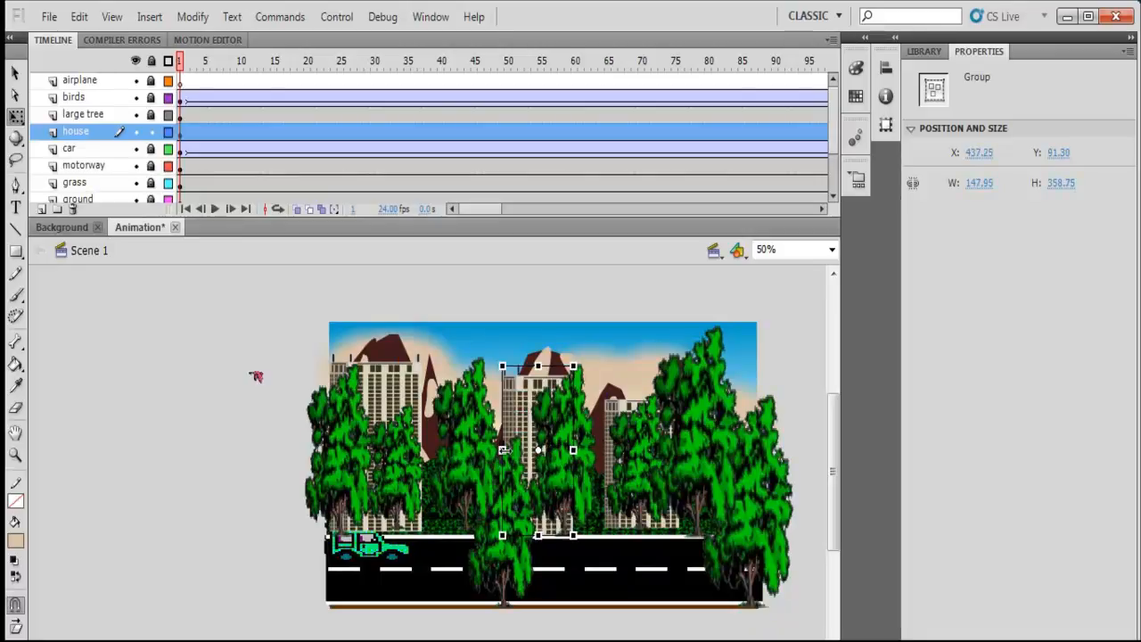
{"action": "left_click", "coordinate": [528, 290]}
Move the right-hand building down to the motorway edge and rightward behind the large tree, to X 769.10 and Y 158.10.
{"action": "left_click", "coordinate": [660, 499]}
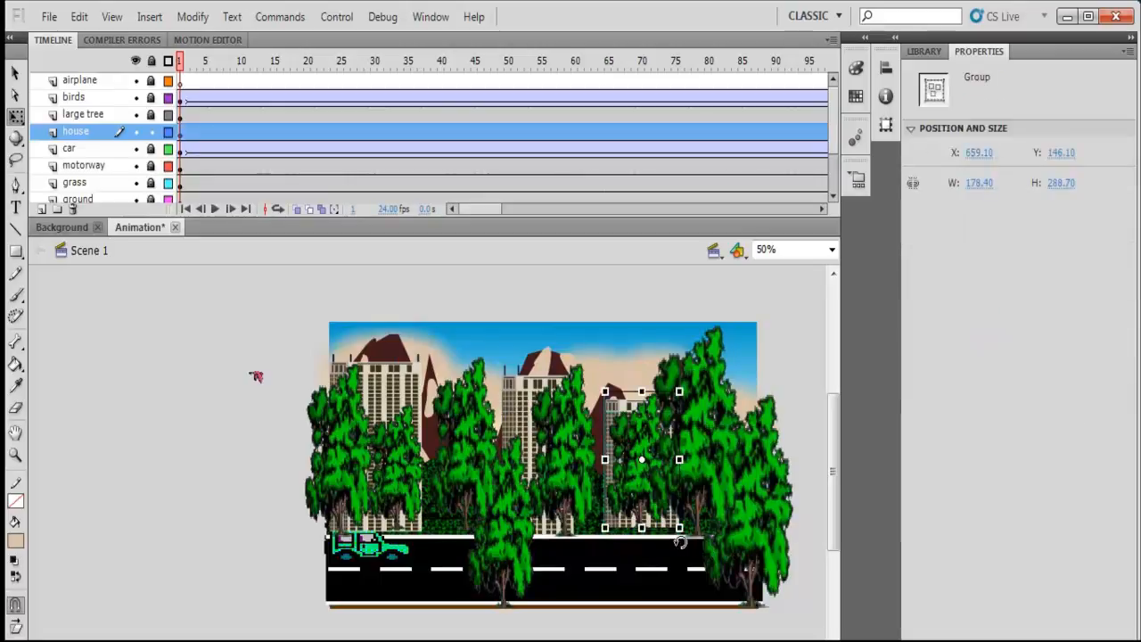
{"action": "key", "text": "shift+Down"}
{"action": "key", "text": "Down"}
{"action": "key", "text": "Down"}
{"action": "key", "text": "shift+Right"}
{"action": "key", "text": "shift+Right"}
{"action": "key", "text": "shift+Right"}
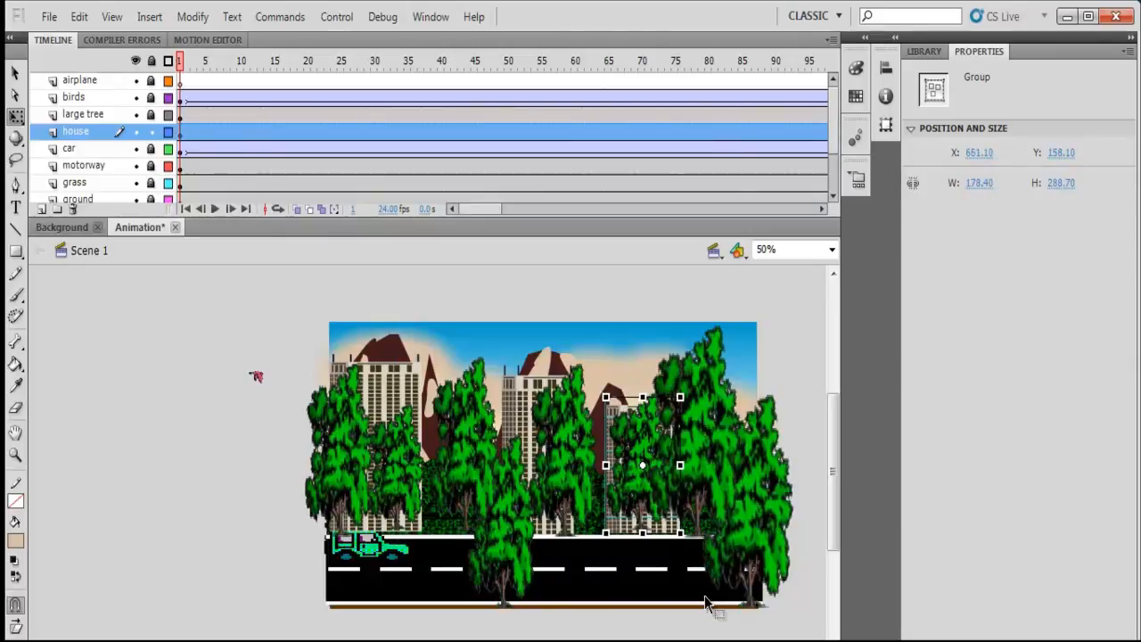
{"action": "key", "text": "Right"}
{"action": "key", "text": "Right"}
{"action": "key", "text": "Right"}
{"action": "key", "text": "Right"}
{"action": "key", "text": "Right"}
{"action": "key", "text": "Right"}
{"action": "key", "text": "Right"}
{"action": "key", "text": "Right"}
{"action": "key", "text": "shift+Right"}
{"action": "key", "text": "shift+Right"}
{"action": "key", "text": "Right"}
{"action": "key", "text": "Right"}
{"action": "key", "text": "Right"}
{"action": "key", "text": "Right"}
{"action": "key", "text": "shift+Right"}
{"action": "key", "text": "shift+Right"}
{"action": "key", "text": "shift+Right"}
{"action": "key", "text": "shift+Right"}
{"action": "key", "text": "Right"}
{"action": "key", "text": "Right"}
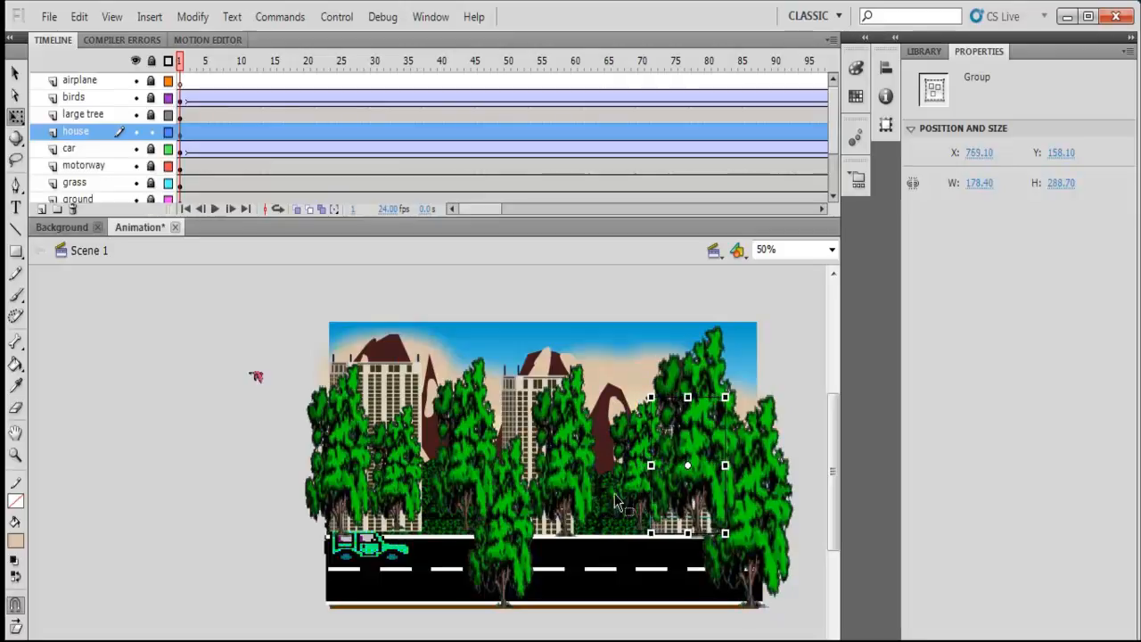
Duplicate the rightmost building to its left at X 605.50 and nudge the copy down to Y 165.10.
{"action": "left_click", "coordinate": [786, 370]}
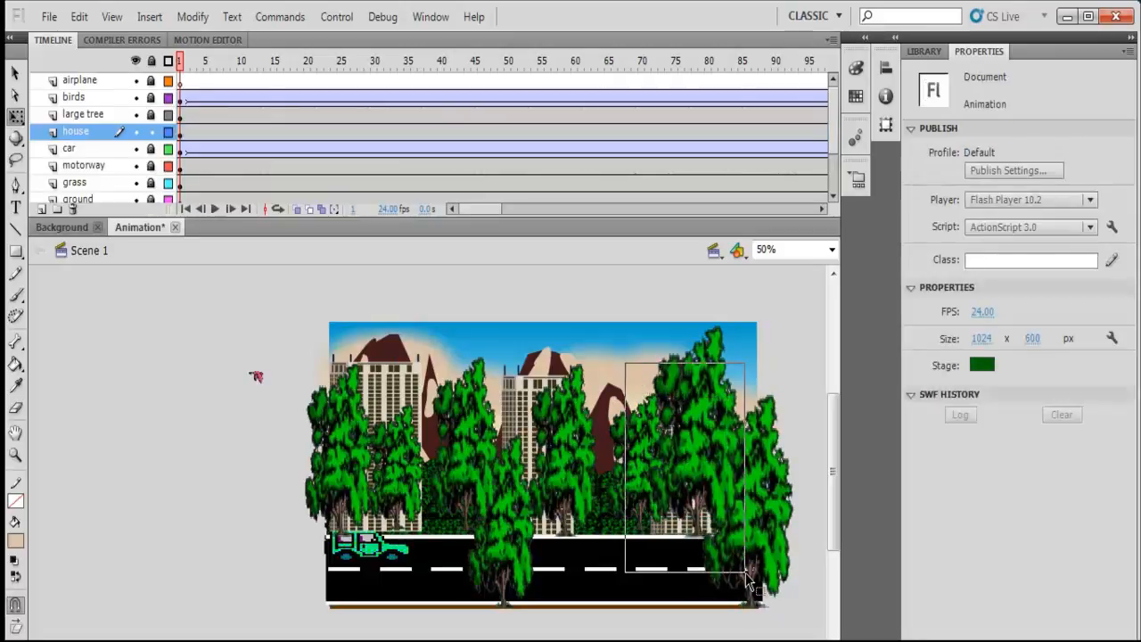
{"action": "left_click", "coordinate": [690, 530]}
{"action": "left_click", "coordinate": [15, 71]}
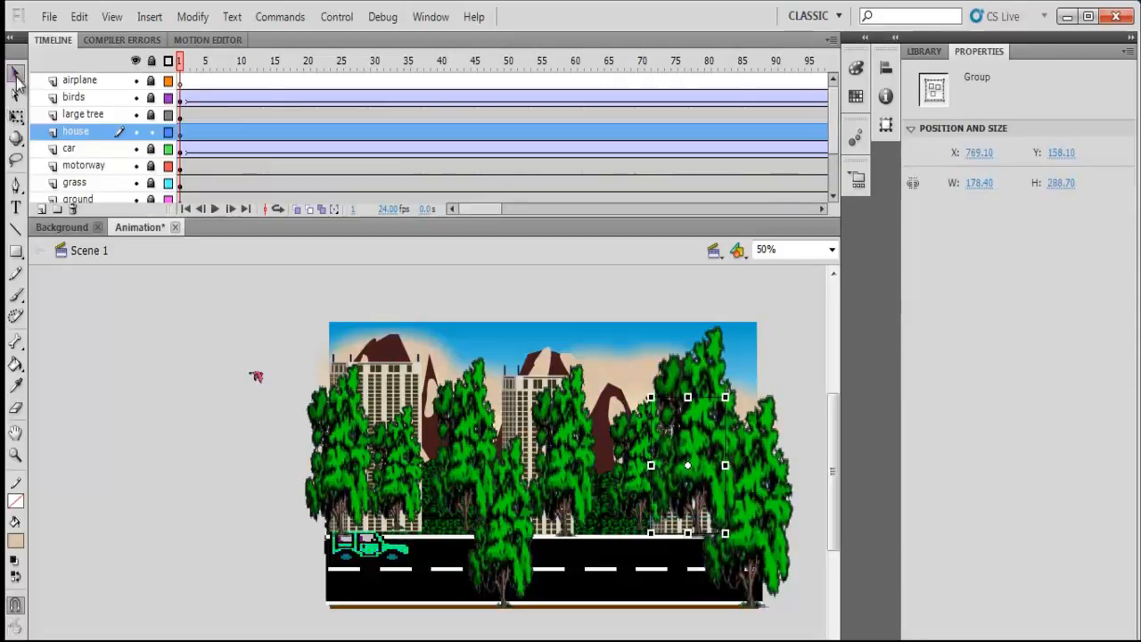
{"action": "left_click_drag", "start_coordinate": [626, 314], "coordinate": [756, 610]}
{"action": "left_click_drag", "start_coordinate": [673, 527], "coordinate": [611, 523]}
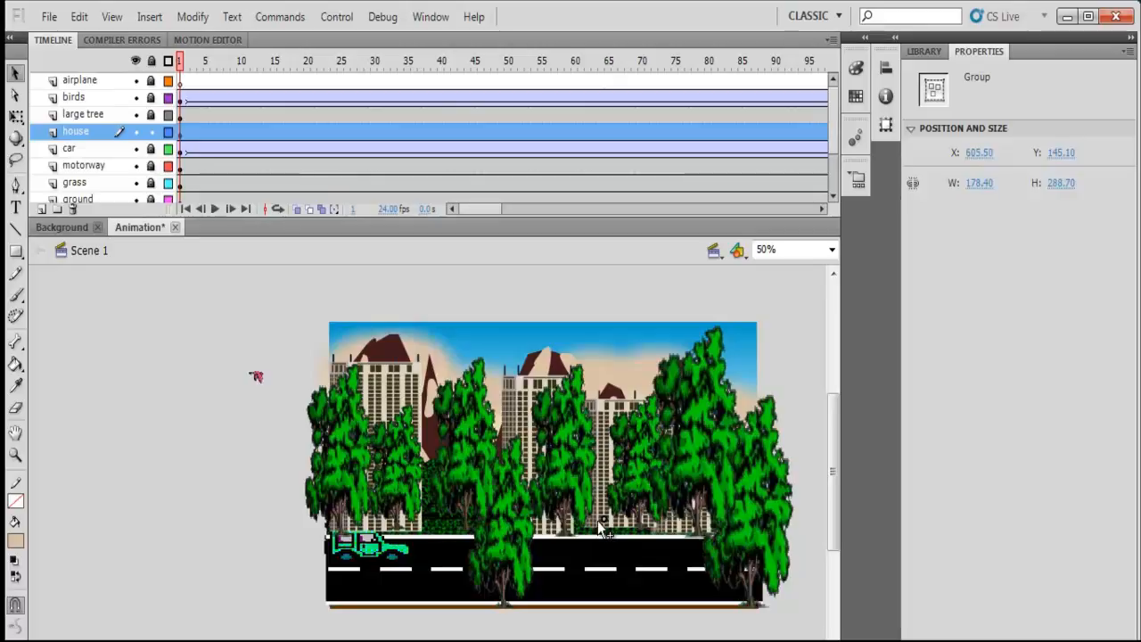
{"action": "key", "text": "Down"}
{"action": "key", "text": "Down"}
{"action": "key", "text": "Down"}
{"action": "key", "text": "Down"}
{"action": "key", "text": "Down"}
{"action": "key", "text": "Down"}
{"action": "key", "text": "Down"}
{"action": "key", "text": "Down"}
{"action": "key", "text": "Down"}
{"action": "key", "text": "Down"}
{"action": "key", "text": "Down"}
{"action": "key", "text": "Down"}
{"action": "key", "text": "Down"}
{"action": "key", "text": "Down"}
{"action": "key", "text": "Down"}
{"action": "key", "text": "Down"}
{"action": "key", "text": "Down"}
{"action": "key", "text": "Down"}
{"action": "key", "text": "Down"}
{"action": "key", "text": "Down"}
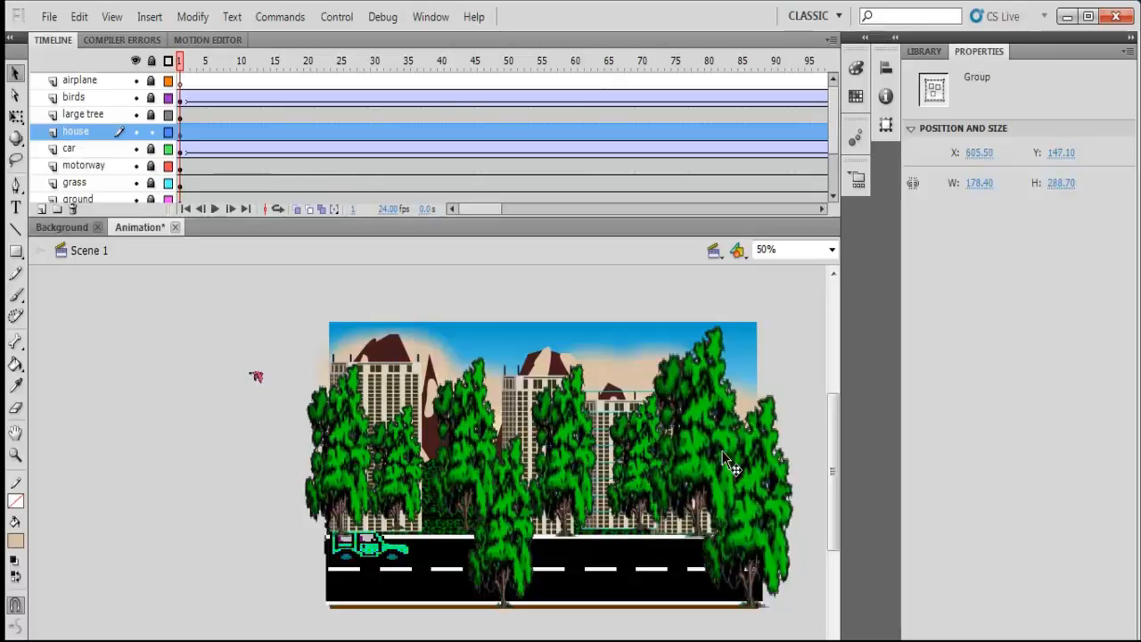
{"action": "key", "text": "Up"}
{"action": "key", "text": "Up"}
{"action": "key", "text": "Up"}
{"action": "key", "text": "Up"}
Scale the duplicated building down to a height of 226.85 px and a width of 158.35 px with Free Transform.
{"action": "left_click", "coordinate": [16, 116]}
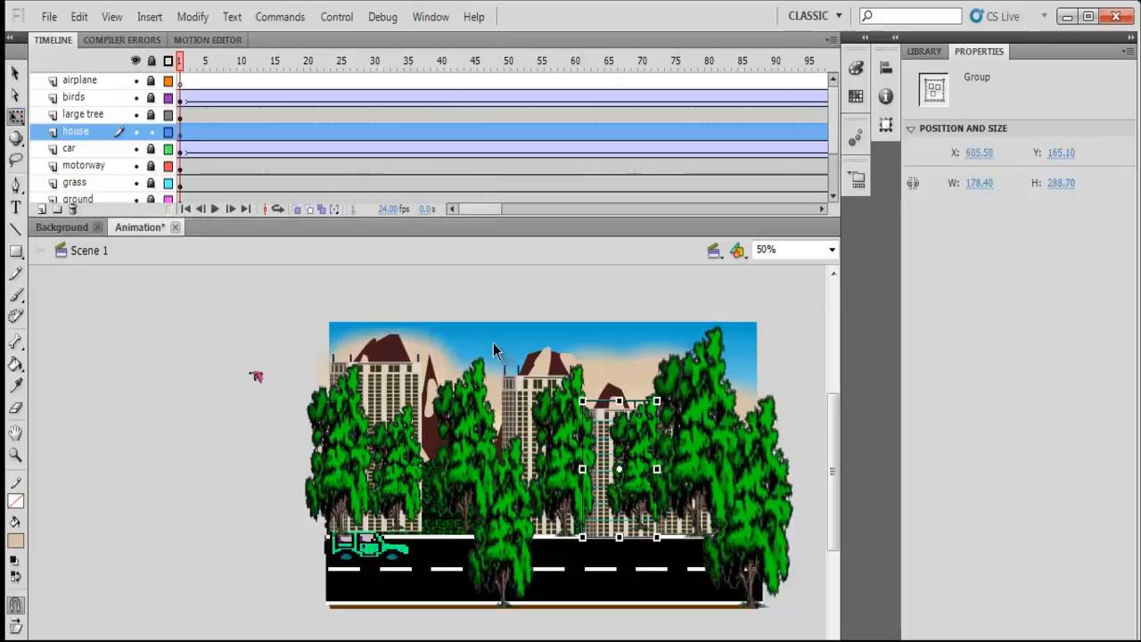
{"action": "left_click_drag", "start_coordinate": [619, 400], "coordinate": [618, 429]}
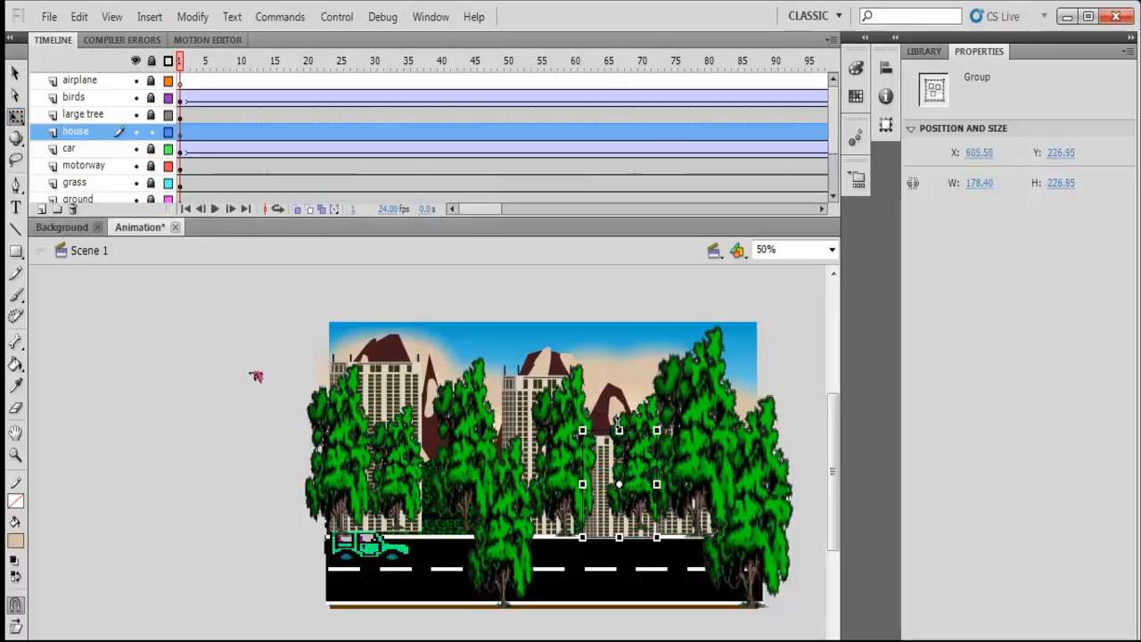
{"action": "left_click_drag", "start_coordinate": [582, 483], "coordinate": [591, 483]}
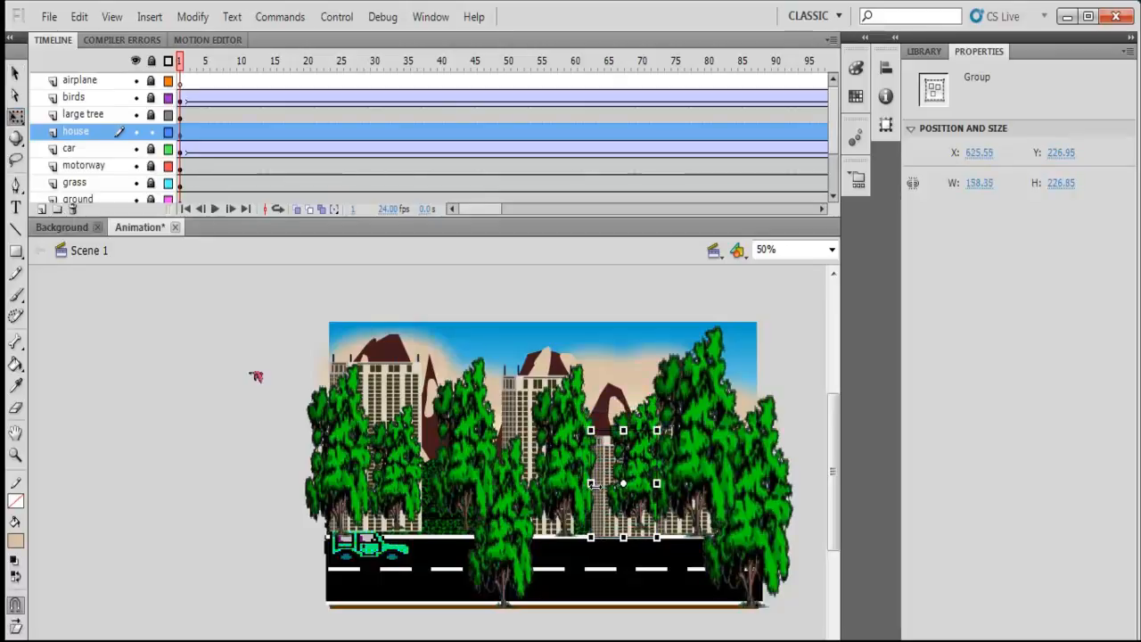
{"action": "left_click", "coordinate": [793, 388]}
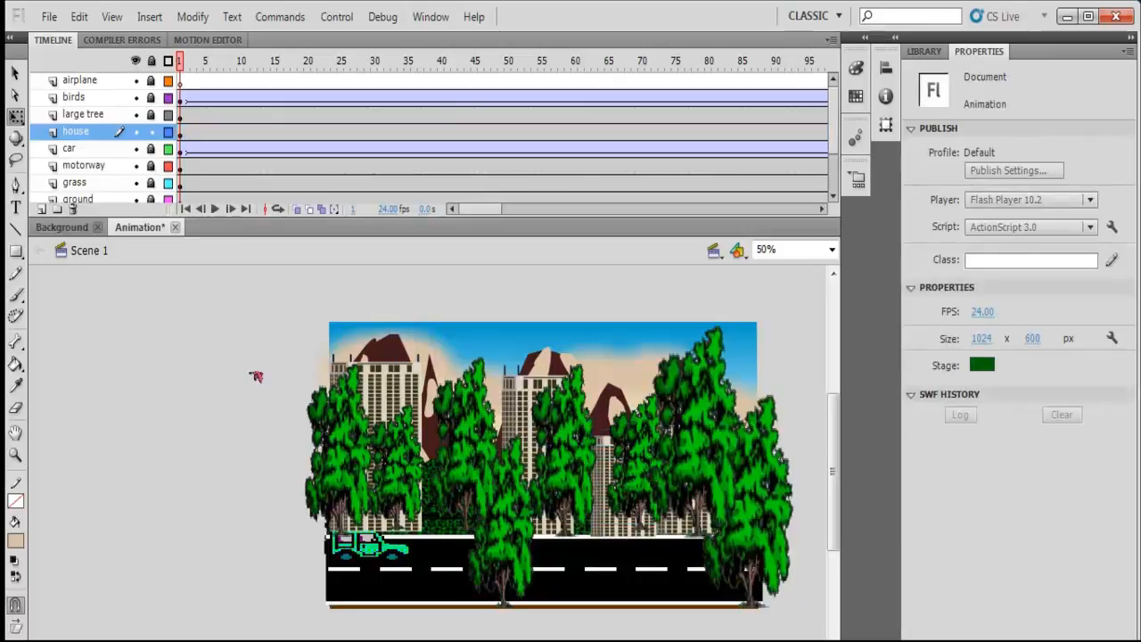
Select the whole leftmost building and nudge it down to Y 71.95, closer to the motorway edge.
{"action": "left_click_drag", "start_coordinate": [314, 347], "coordinate": [468, 555]}
{"action": "key", "text": "Down"}
{"action": "key", "text": "Down"}
{"action": "key", "text": "Down"}
{"action": "key", "text": "Down"}
{"action": "key", "text": "Down"}
{"action": "key", "text": "Down"}
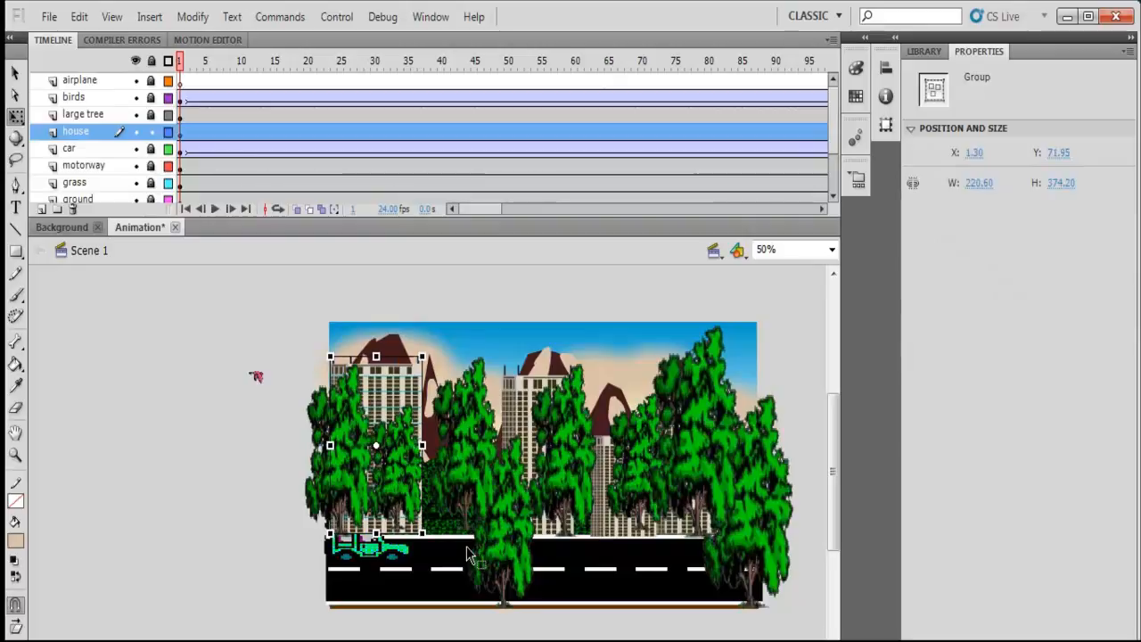
{"action": "left_click", "coordinate": [267, 468]}
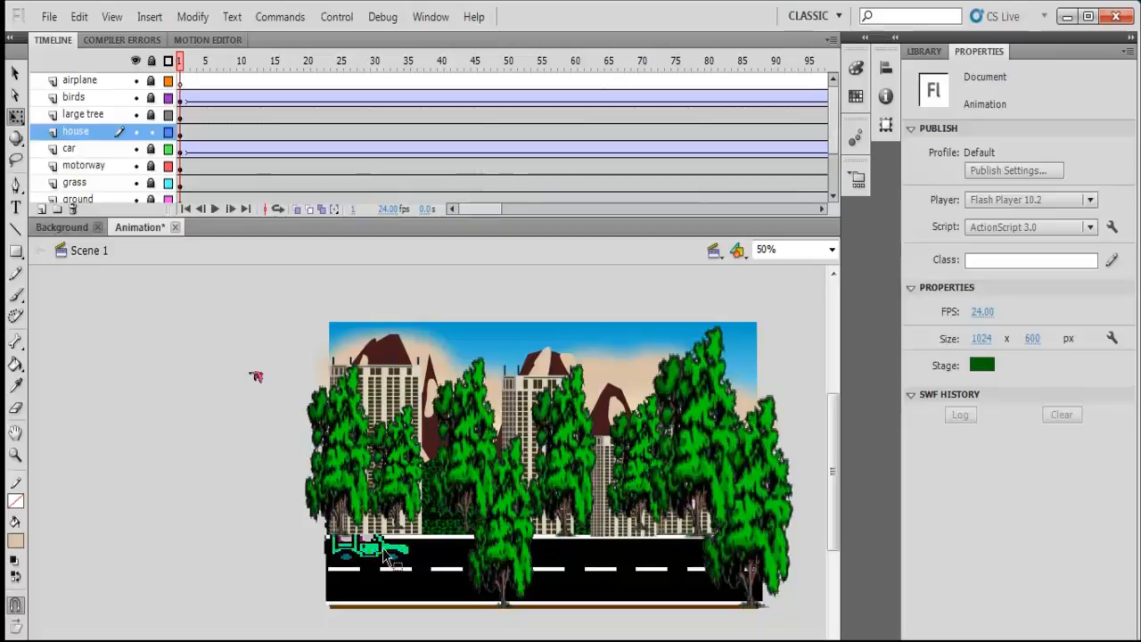
Move the car layer directly above the house layer, with house locked and car unlocked, and narrow the car to 169.90 px wide.
{"action": "left_click_drag", "start_coordinate": [76, 152], "coordinate": [78, 131]}
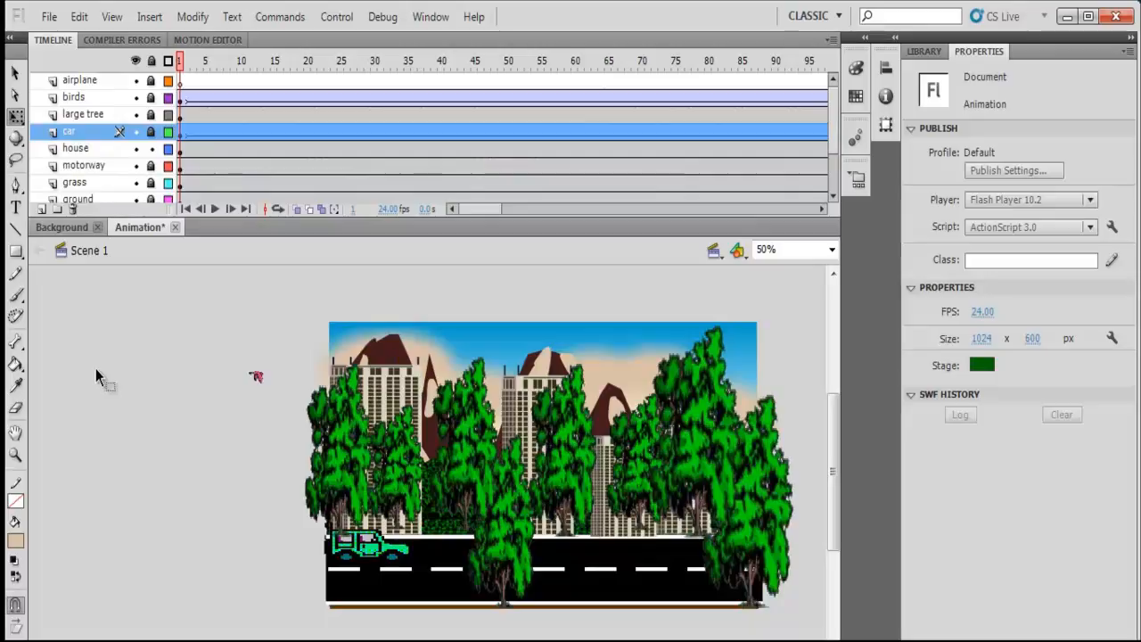
{"action": "left_click", "coordinate": [151, 132]}
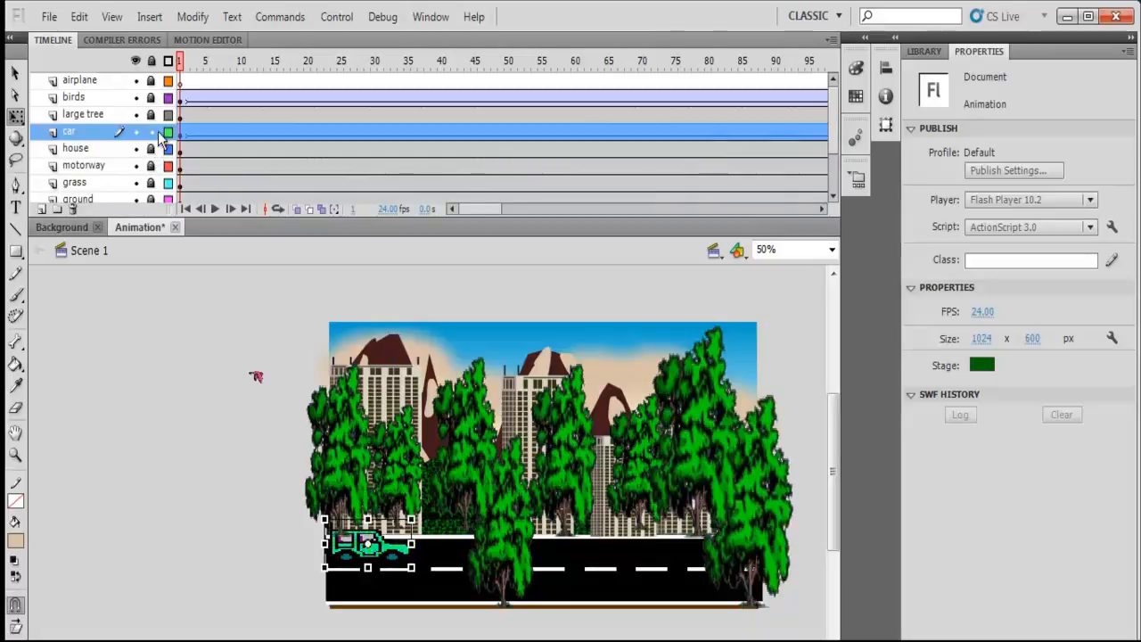
{"action": "left_click", "coordinate": [381, 553]}
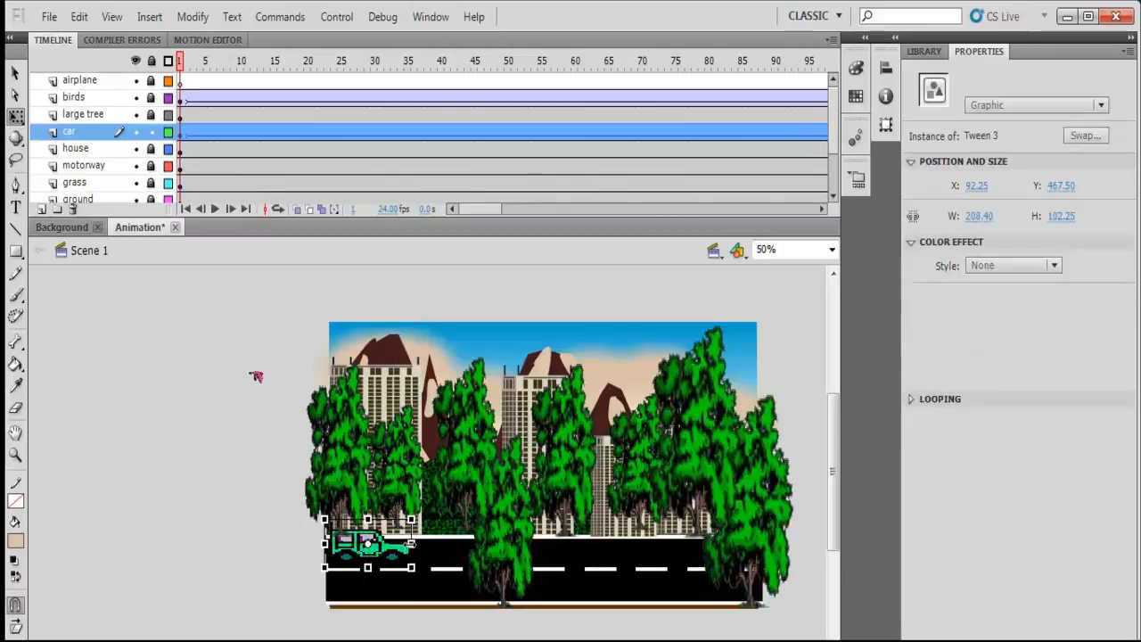
{"action": "left_click_drag", "start_coordinate": [411, 543], "coordinate": [347, 545]}
{"action": "left_click", "coordinate": [15, 73]}
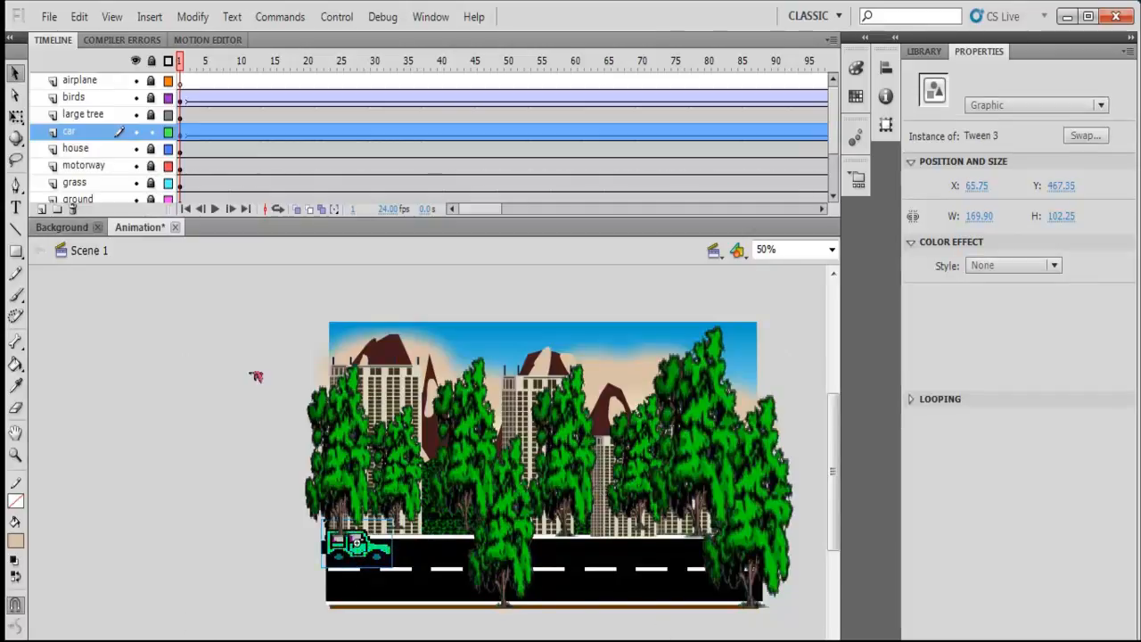
Magnify the stage to 100% and reduce the timeline's height to give the stage more room.
{"action": "scroll", "coordinate": [542, 463], "scroll_direction": "right", "scroll_amount": 3}
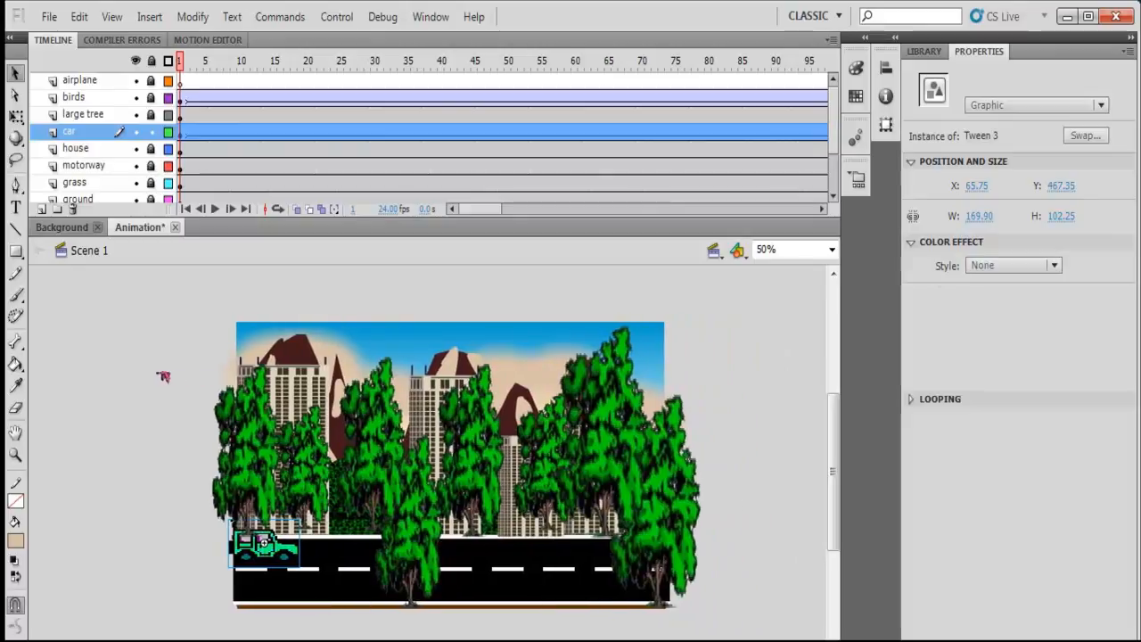
{"action": "left_click", "coordinate": [832, 250]}
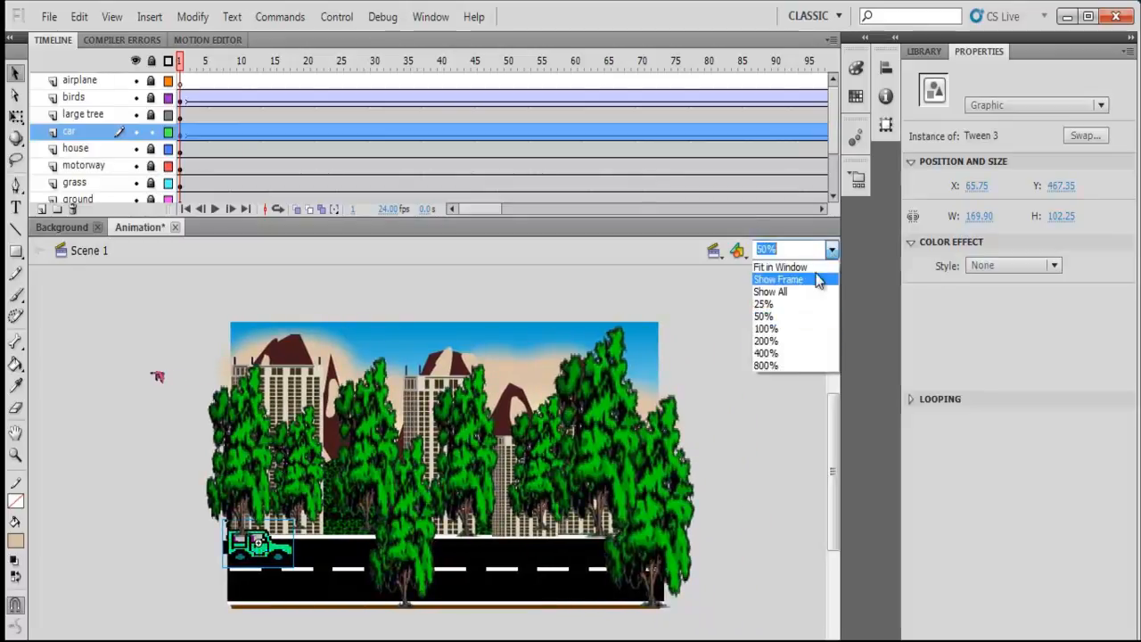
{"action": "left_click", "coordinate": [780, 331]}
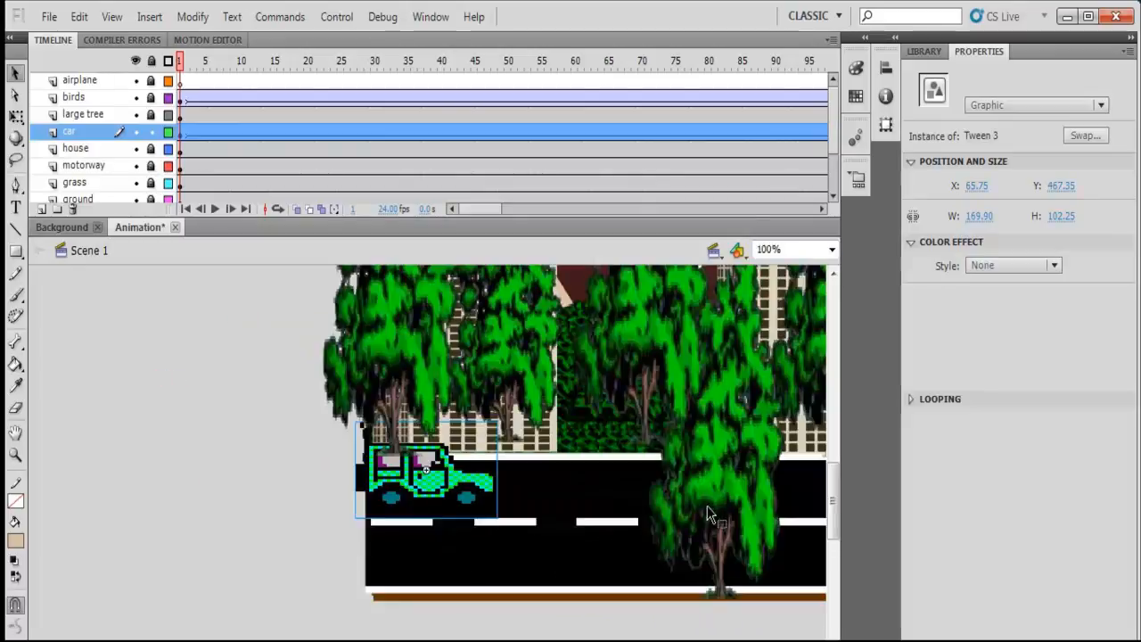
{"action": "scroll", "coordinate": [449, 433], "scroll_direction": "right", "scroll_amount": 5}
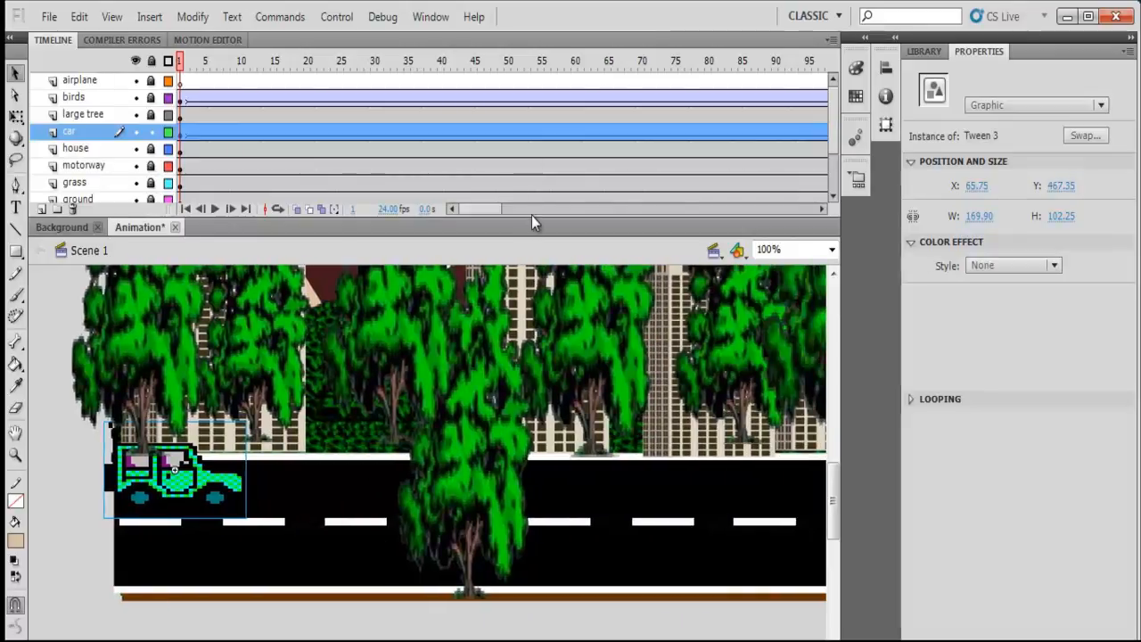
{"action": "left_click_drag", "start_coordinate": [531, 219], "coordinate": [459, 53]}
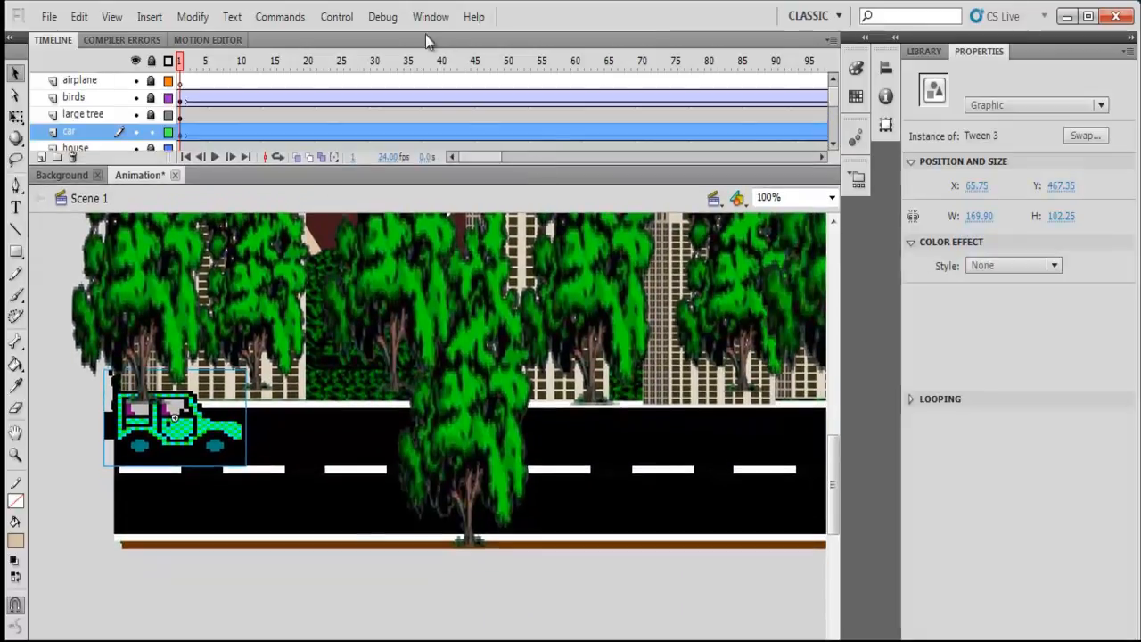
{"action": "left_click_drag", "start_coordinate": [837, 461], "coordinate": [838, 418]}
Save the animation, play it with Test Scene, and close the preview.
{"action": "left_click", "coordinate": [49, 16]}
{"action": "left_click", "coordinate": [75, 169]}
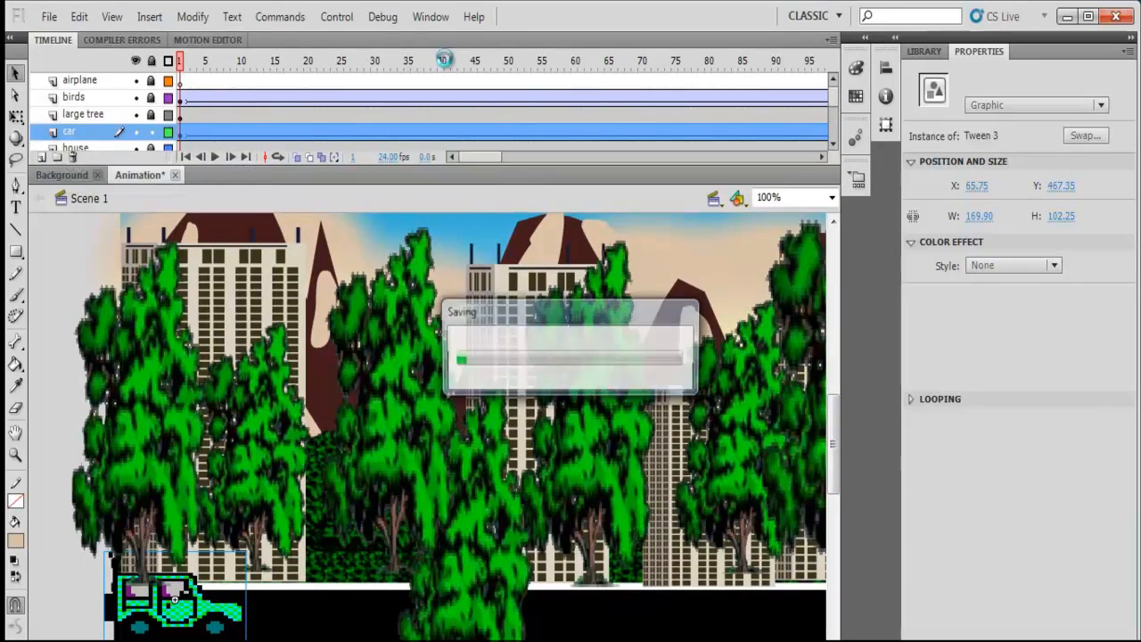
{"action": "left_click", "coordinate": [341, 21]}
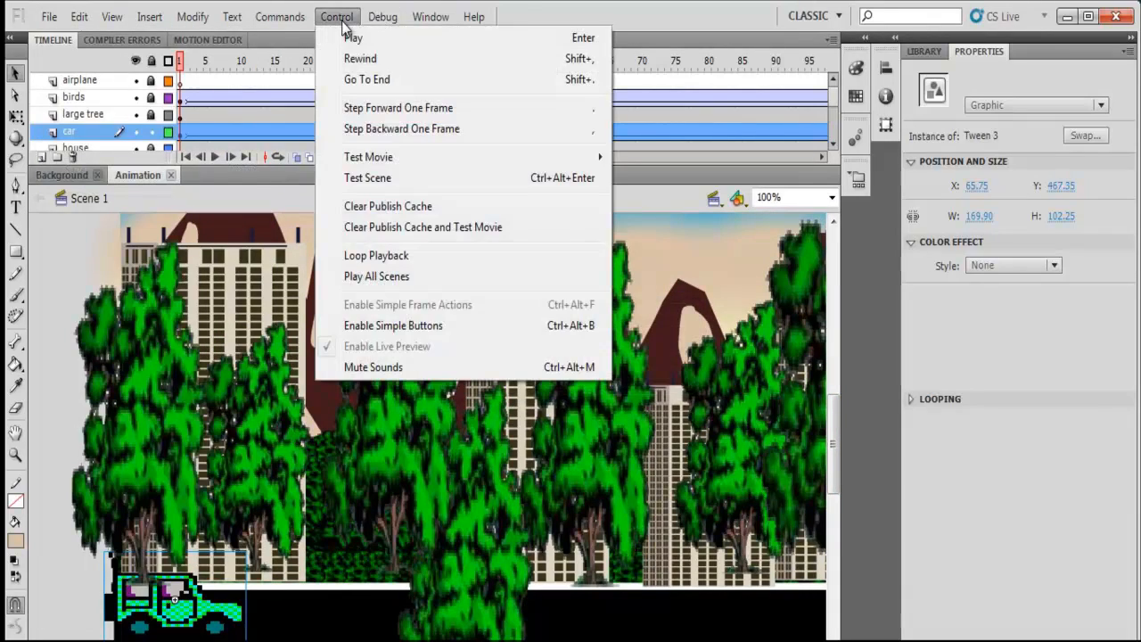
{"action": "left_click", "coordinate": [382, 178]}
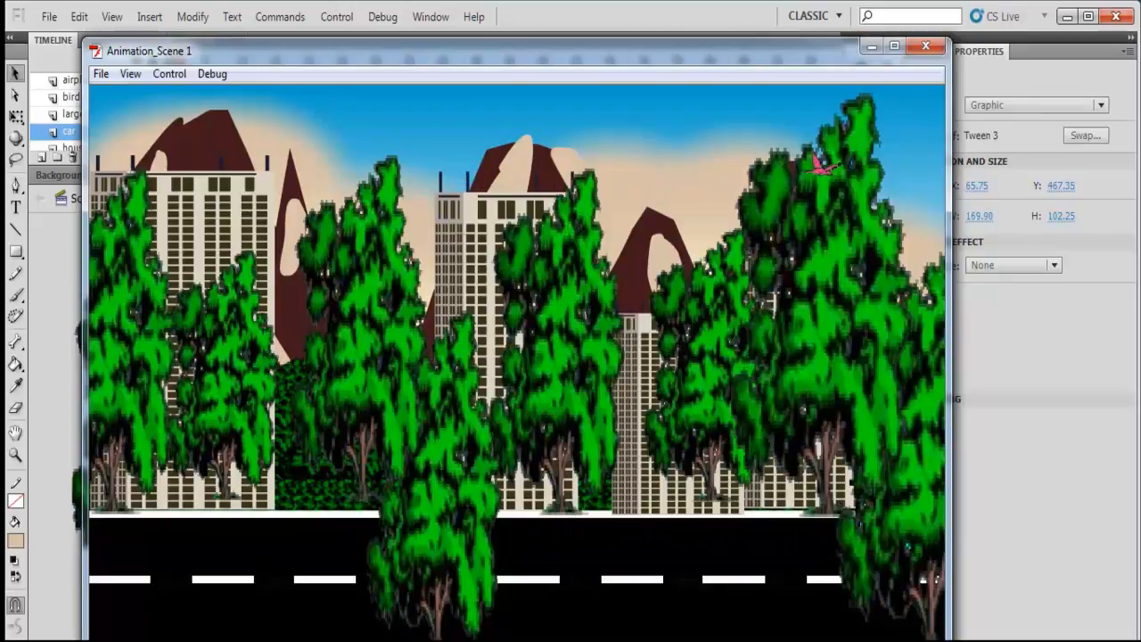
{"action": "left_click", "coordinate": [925, 46]}
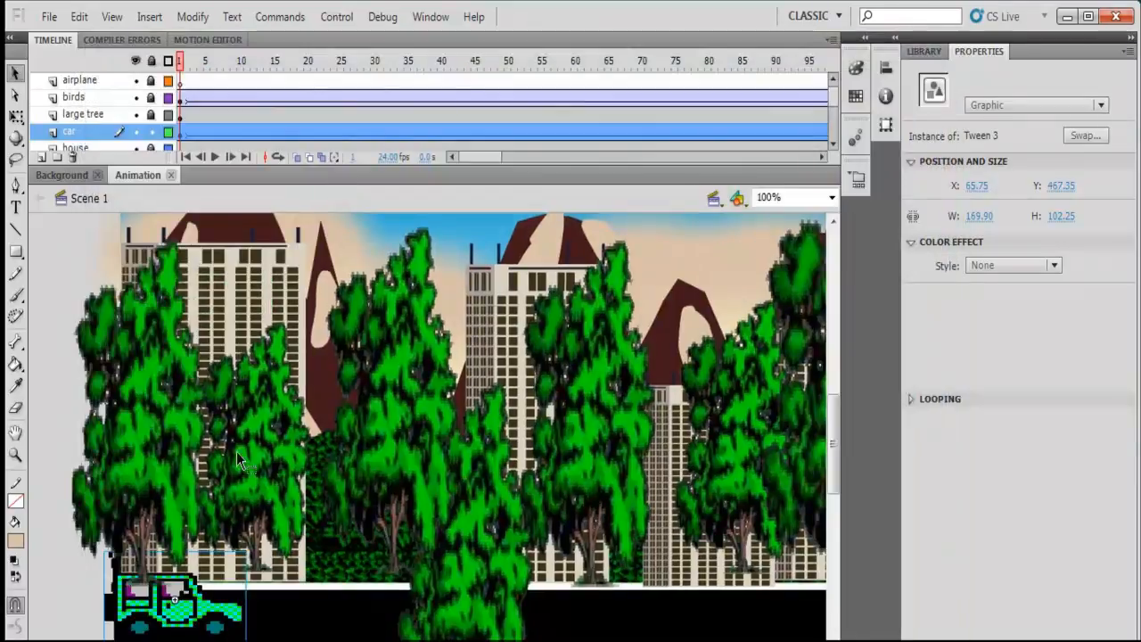
Unlock the large tree layer, lock the car layer, and nudge the small tree before the leftmost building down to Y 184.80.
{"action": "left_click", "coordinate": [229, 385]}
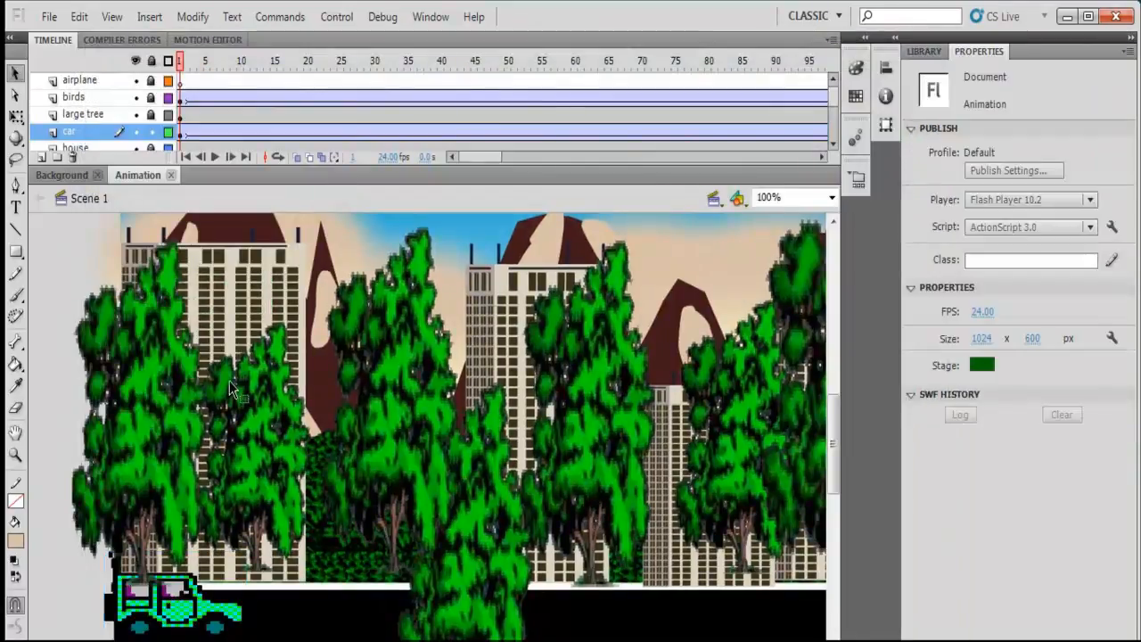
{"action": "left_click", "coordinate": [152, 115]}
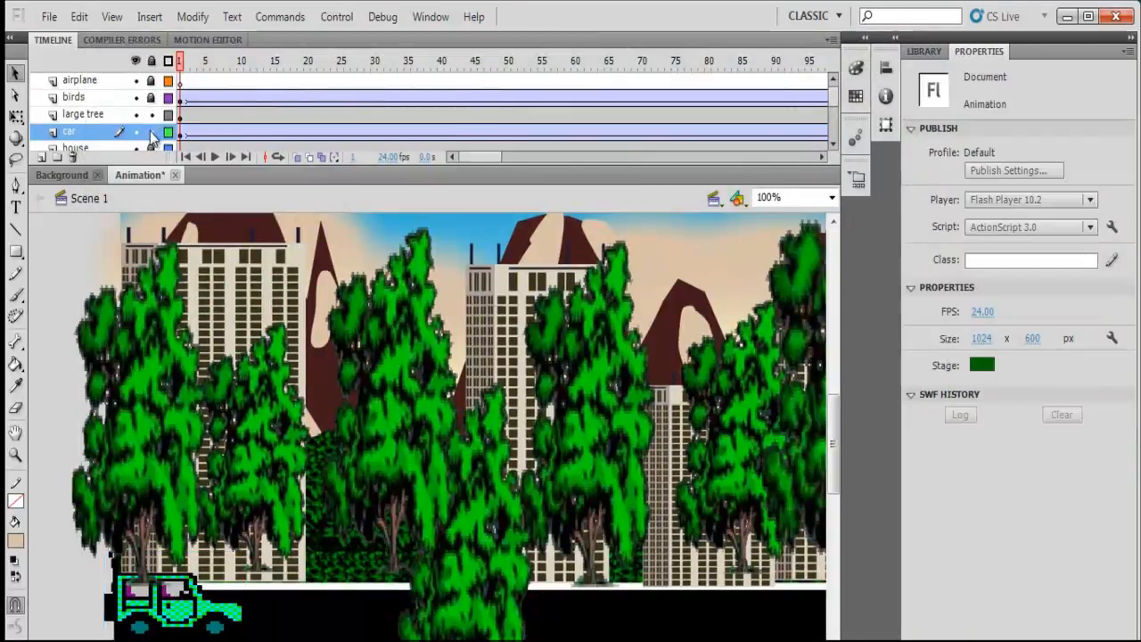
{"action": "left_click", "coordinate": [275, 474]}
{"action": "key", "text": "Down"}
{"action": "key", "text": "Down"}
{"action": "key", "text": "Down"}
{"action": "key", "text": "Down"}
{"action": "key", "text": "Down"}
{"action": "key", "text": "Down"}
{"action": "key", "text": "Down"}
{"action": "key", "text": "Down"}
{"action": "key", "text": "Down"}
{"action": "key", "text": "Down"}
{"action": "key", "text": "Down"}
{"action": "key", "text": "Down"}
{"action": "key", "text": "Down"}
{"action": "key", "text": "Down"}
{"action": "key", "text": "Down"}
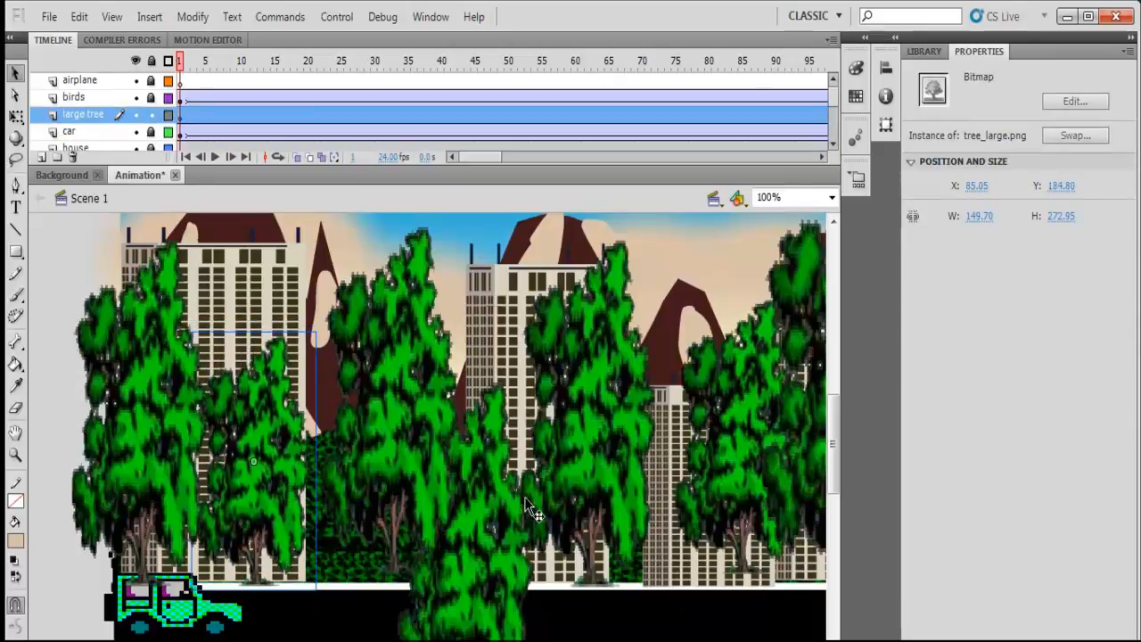
Nudge the tree in front of the short building near the right-hand mountain down to Y 163.10.
{"action": "left_click", "coordinate": [615, 500]}
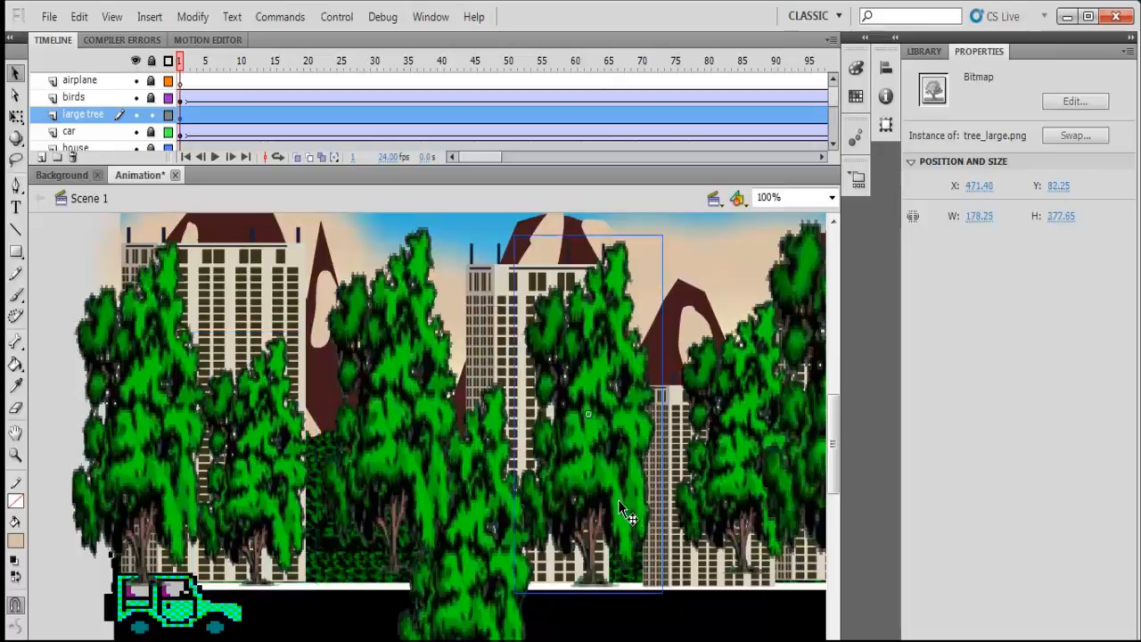
{"action": "left_click", "coordinate": [748, 481]}
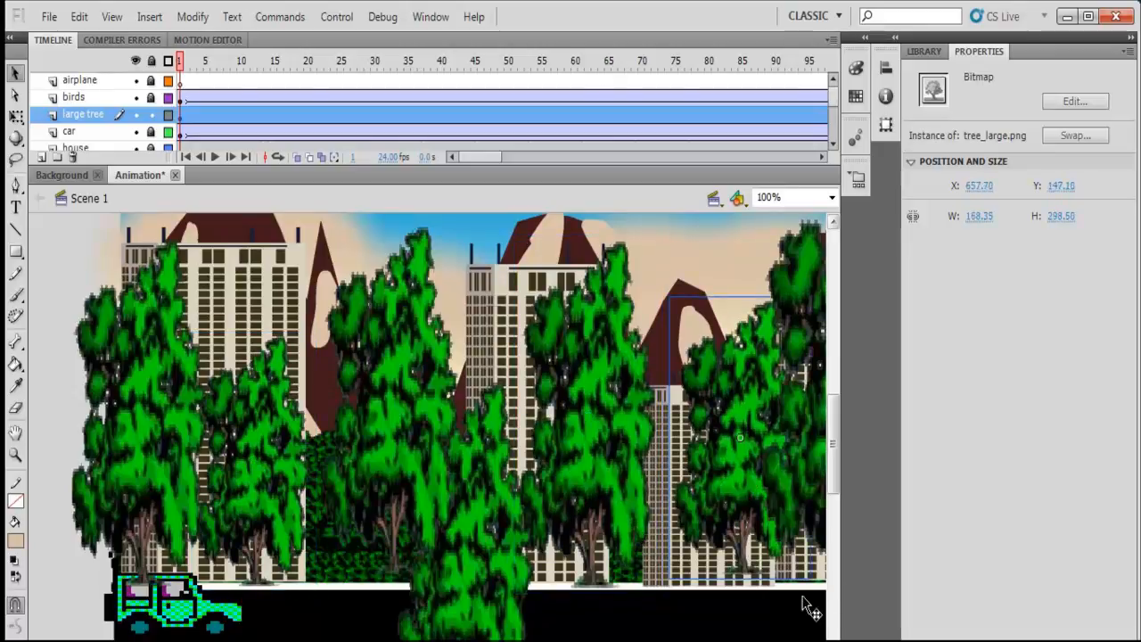
{"action": "key", "text": "Down"}
{"action": "key", "text": "Down"}
{"action": "key", "text": "Down"}
{"action": "key", "text": "Down"}
{"action": "key", "text": "Down"}
{"action": "key", "text": "Down"}
{"action": "key", "text": "Down"}
{"action": "key", "text": "Down"}
{"action": "key", "text": "Down"}
{"action": "key", "text": "Down"}
{"action": "key", "text": "Down"}
{"action": "key", "text": "Down"}
{"action": "key", "text": "Down"}
{"action": "key", "text": "Down"}
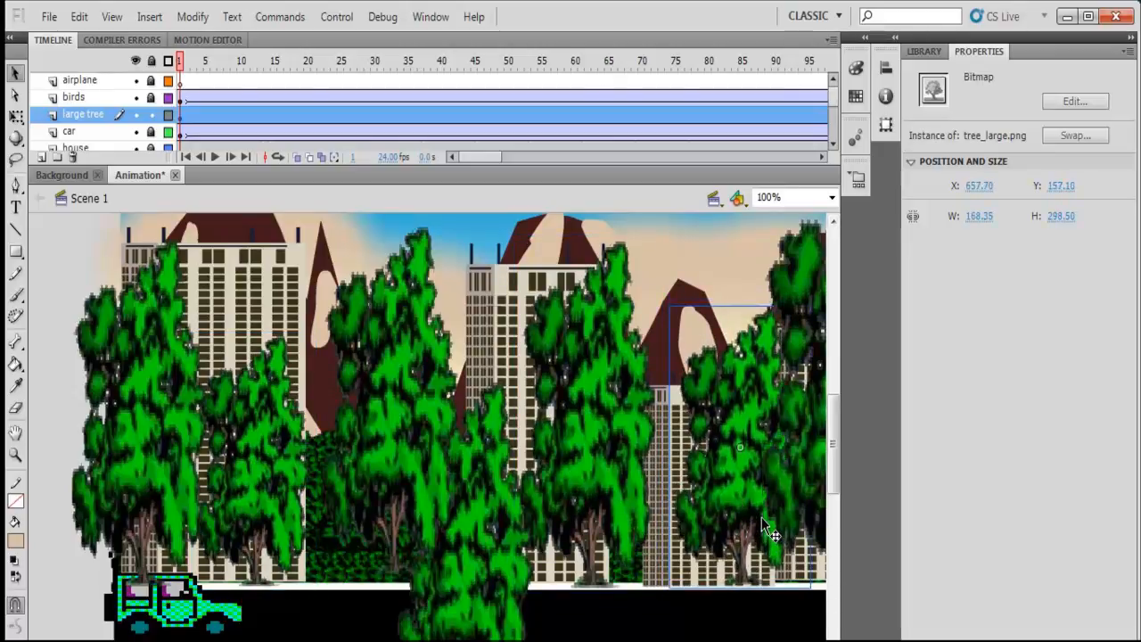
{"action": "key", "text": "Down"}
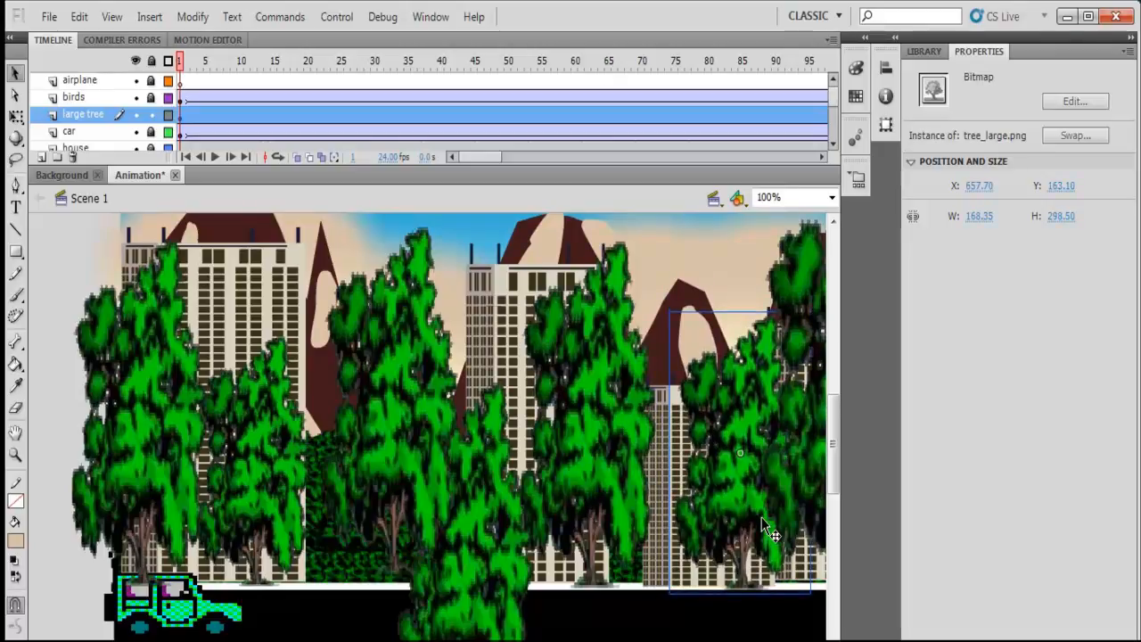
Lower the small tree before the leftmost building to Y 188.80 and the tree before the short building to Y 165.10.
{"action": "left_click", "coordinate": [281, 499]}
{"action": "key", "text": "Down"}
{"action": "key", "text": "Down"}
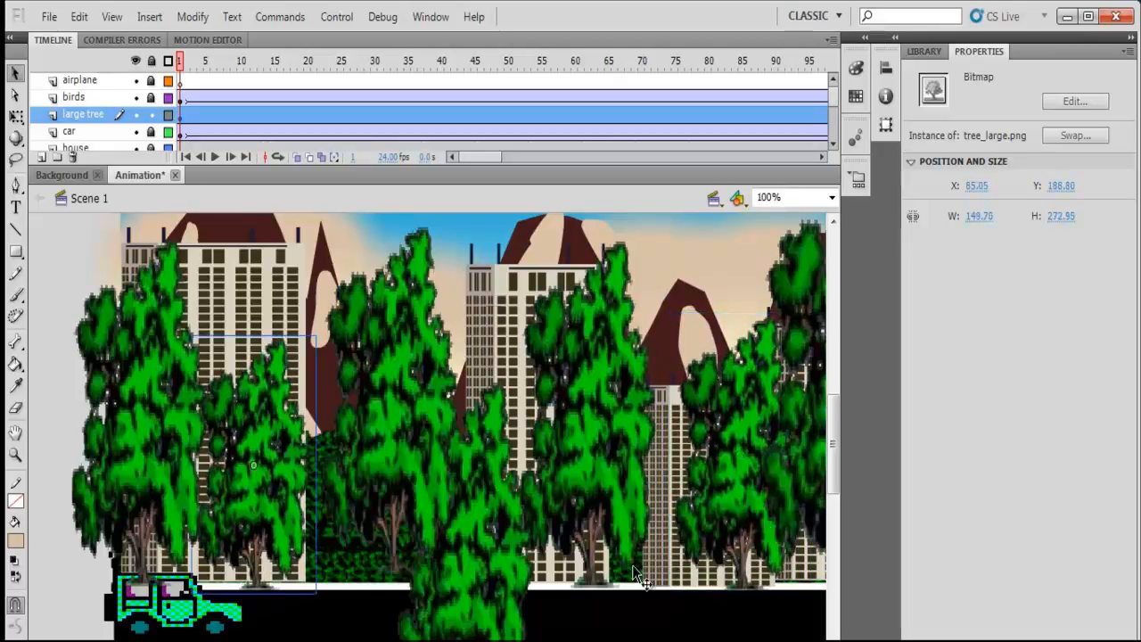
{"action": "left_click", "coordinate": [753, 533]}
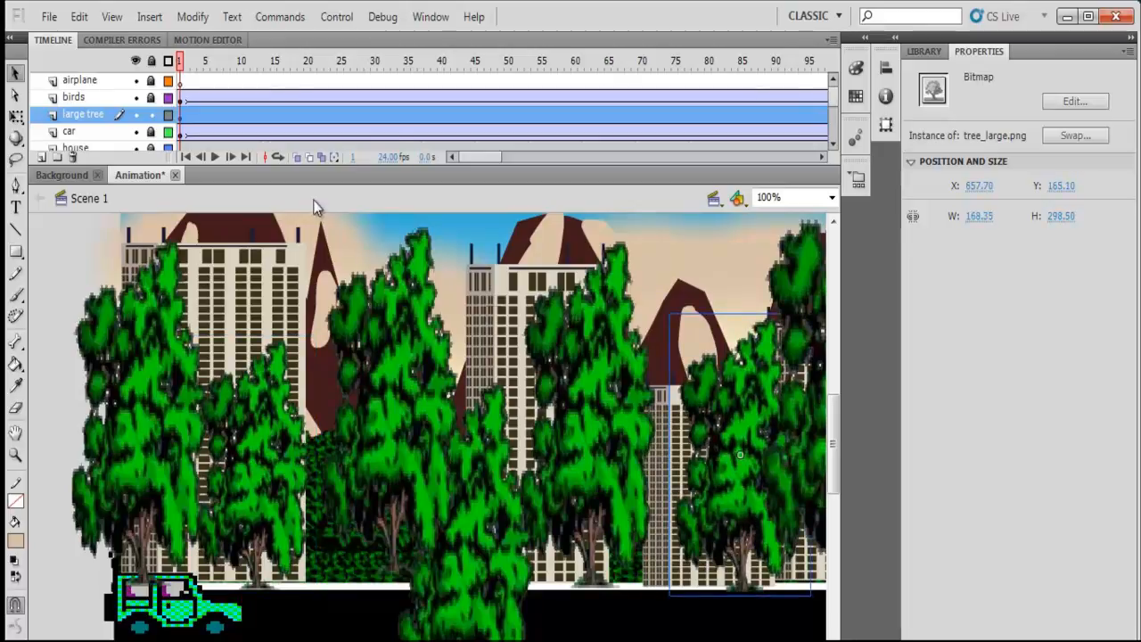
Play the animation with Test Scene to check the adjusted trees against the moving car.
{"action": "left_click", "coordinate": [337, 16]}
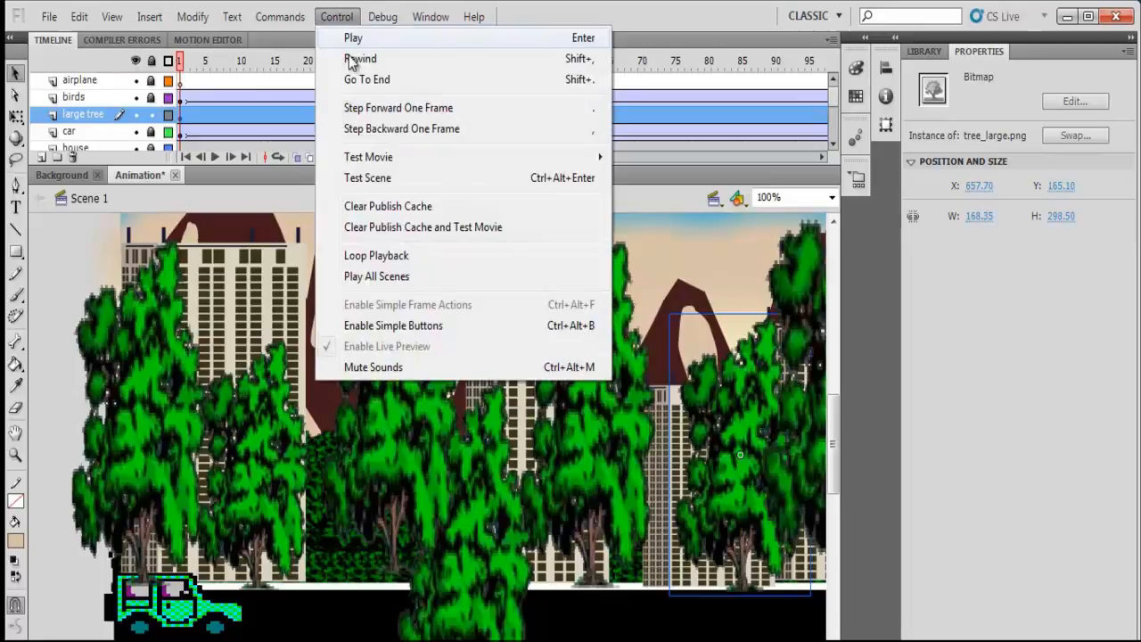
{"action": "left_click", "coordinate": [372, 179]}
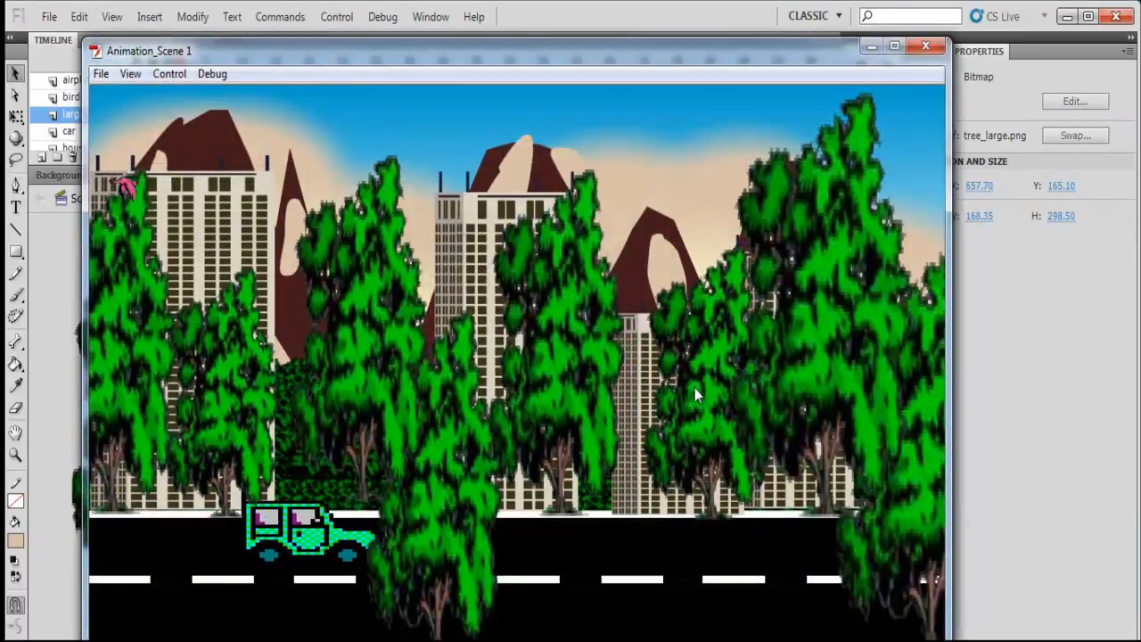